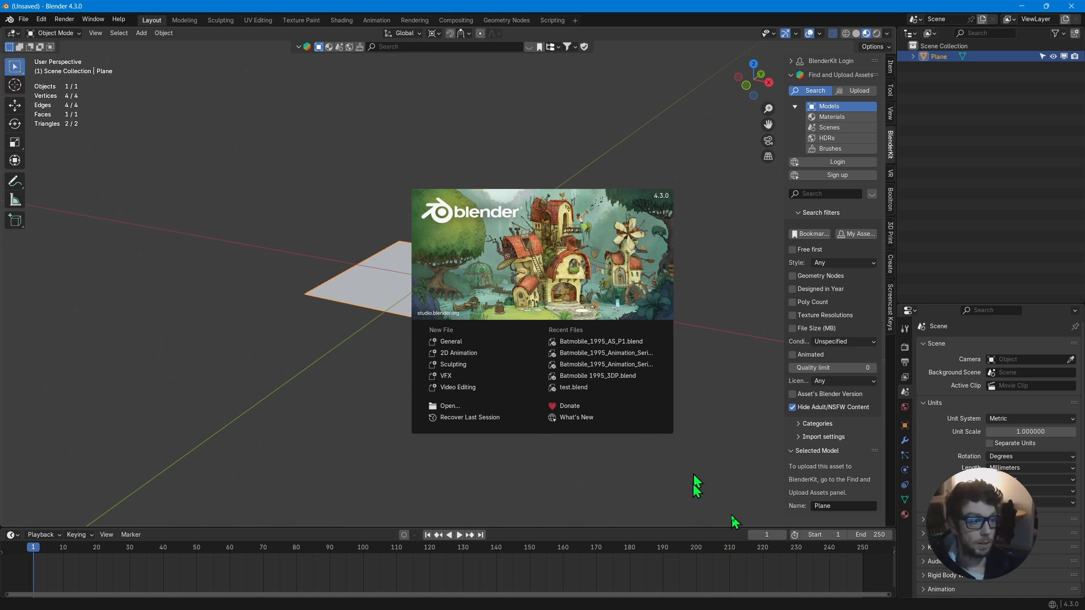
Open the recent file Batmobile_1995_AS_P1.blend and delete the camera's keyframes at frame 87.
click(591, 341)
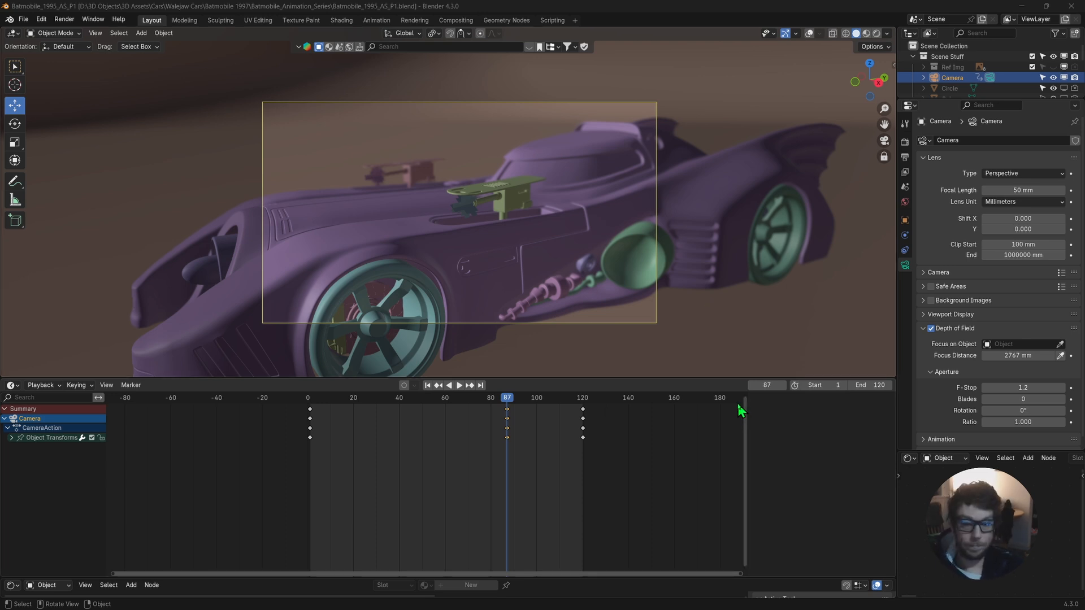
click(498, 424)
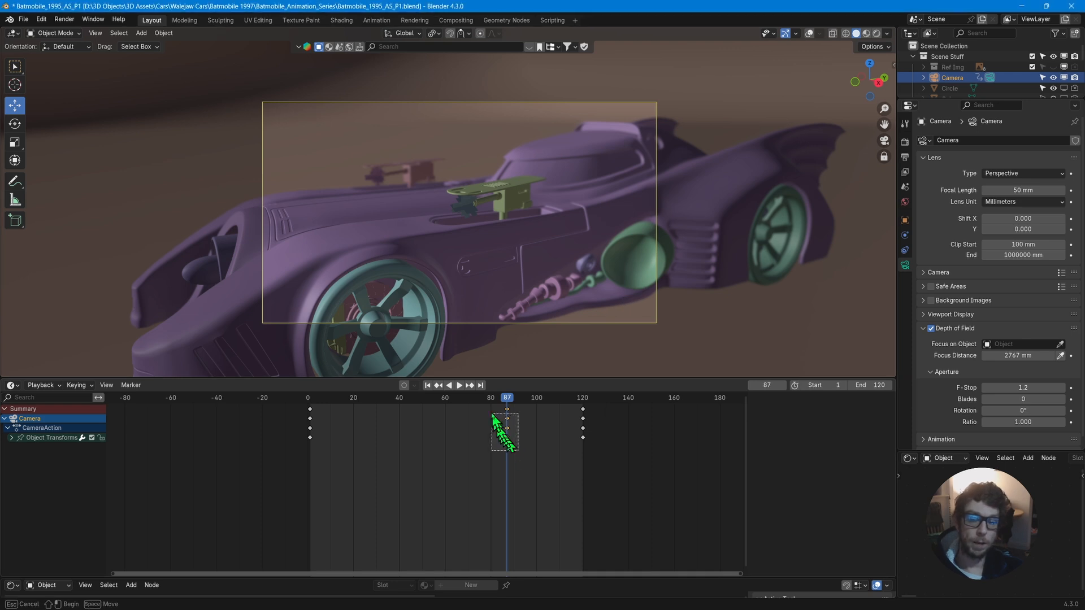
key(x)
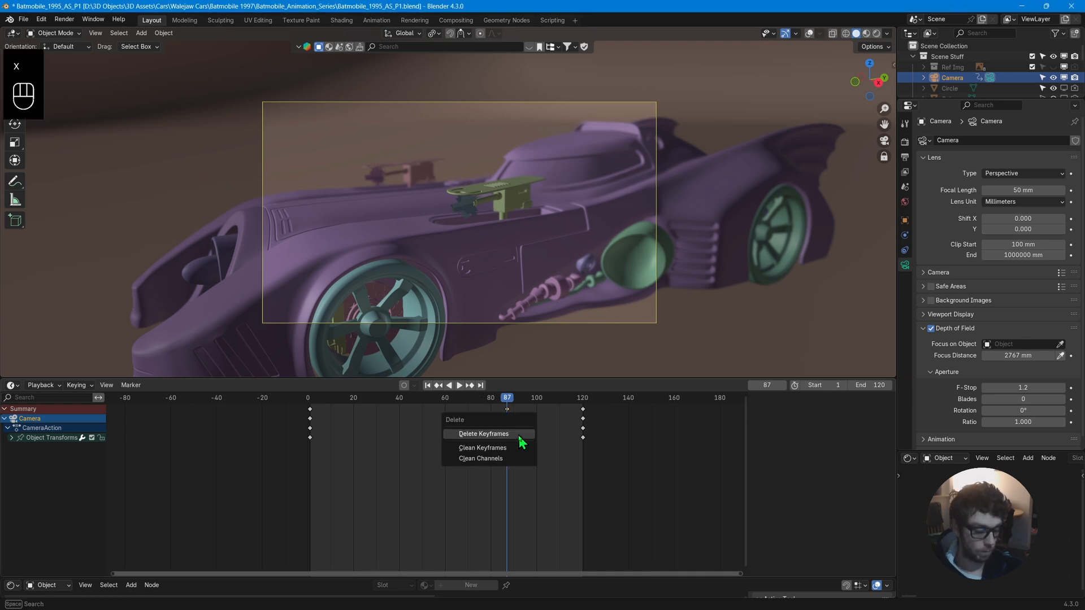
click(518, 439)
Enlarge the 3D viewport and display the car in rendered shading from a side perspective outside the camera view.
drag(588, 377, 604, 532)
middle_drag(586, 424, 587, 358)
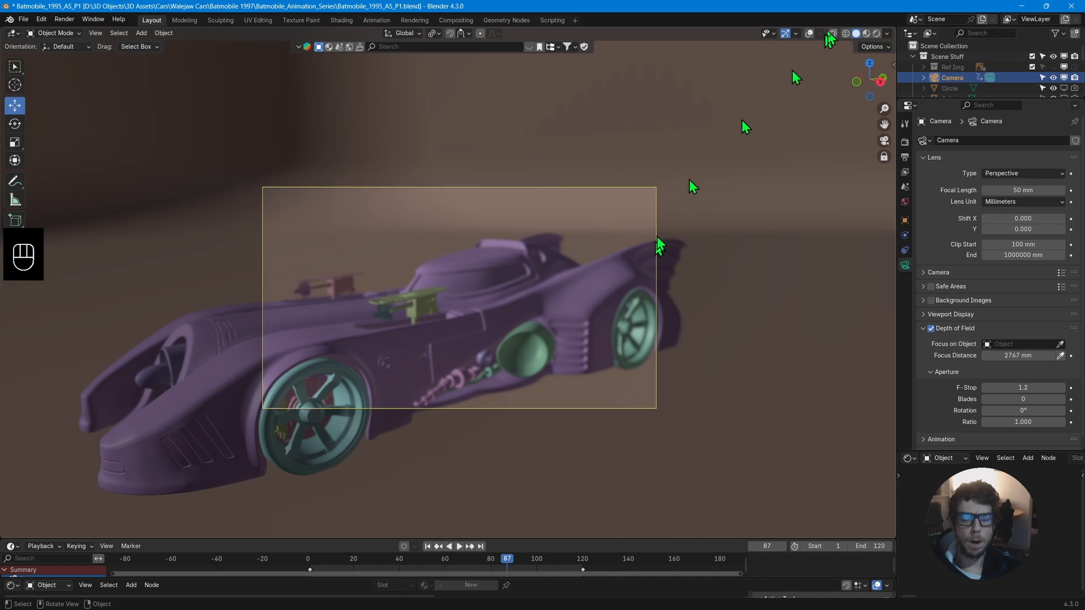
click(876, 33)
middle_drag(722, 338, 721, 323)
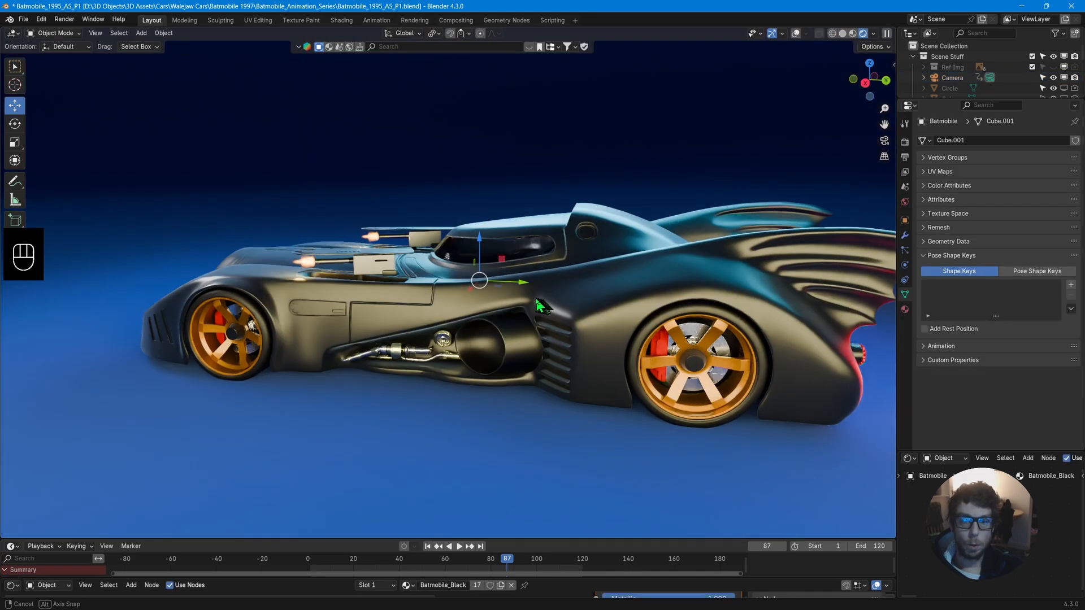
mouse_move(537, 304)
middle_down()
mouse_move(482, 292)
mouse_move(477, 274)
mouse_move(432, 307)
mouse_move(477, 339)
mouse_move(568, 293)
mouse_move(509, 293)
middle_up()
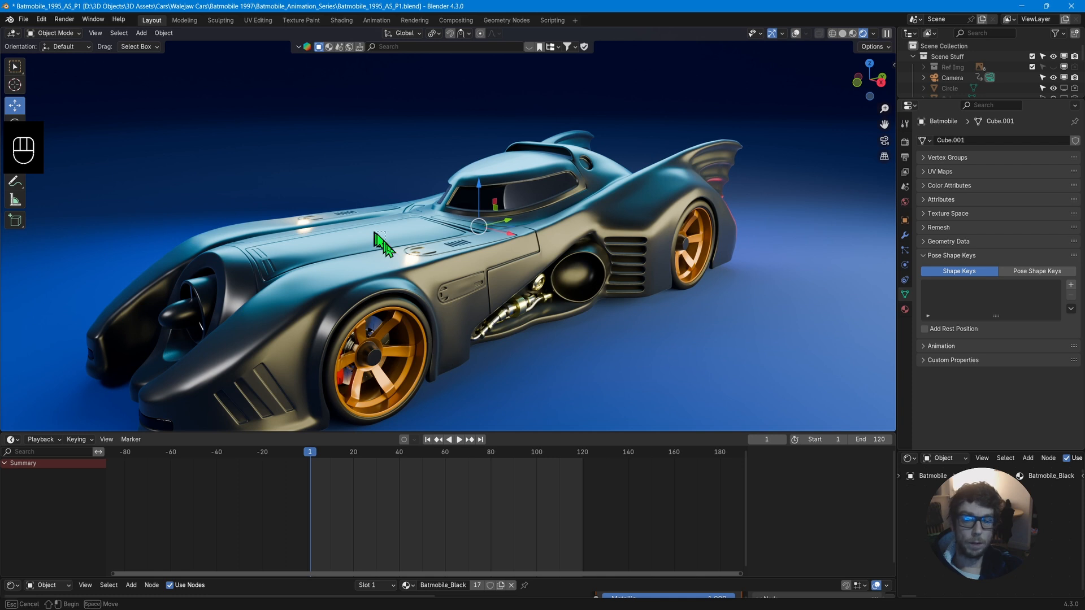
Box-select the objects around the near hood gun, show the viewport overlays and enlarge the outliner.
drag(374, 232, 452, 310)
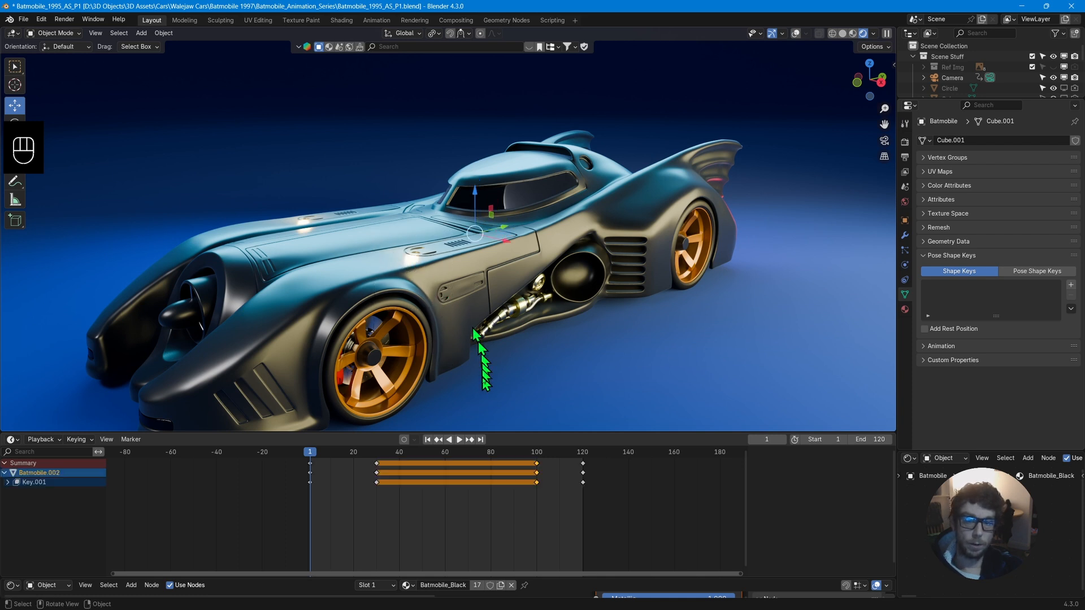
click(795, 32)
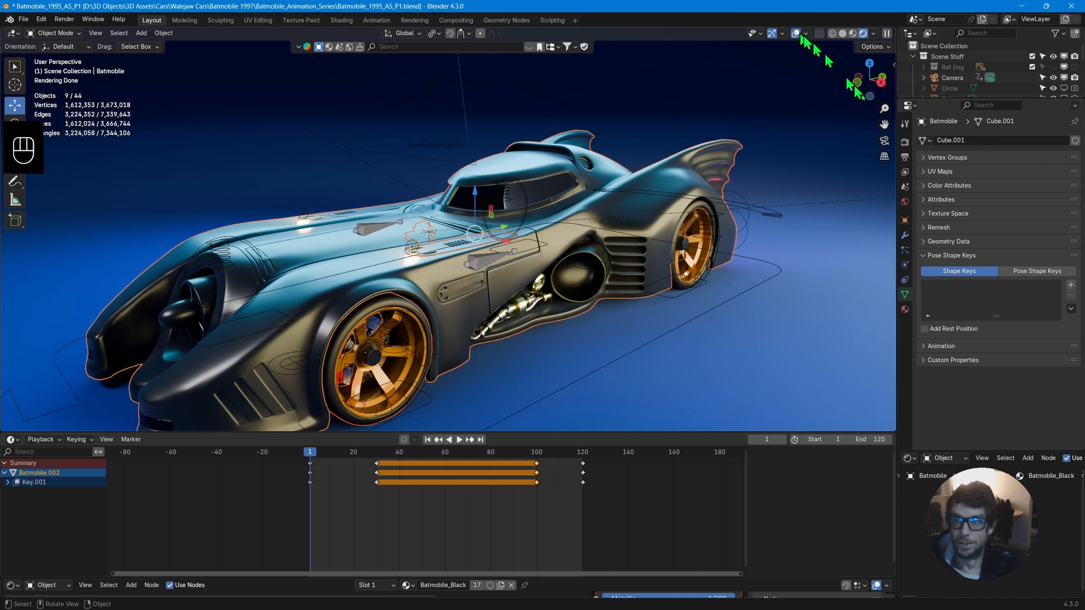
drag(918, 96, 927, 291)
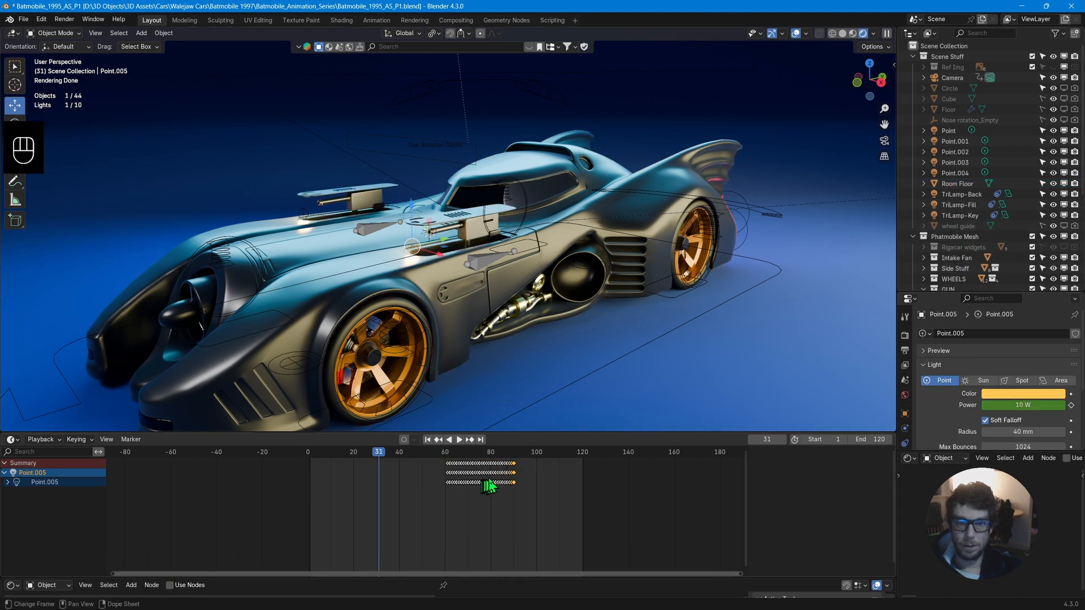
Duplicate the keyframe of the gun light Point.005 from frame 62 to frame 60.
scroll(478, 490, up, 8)
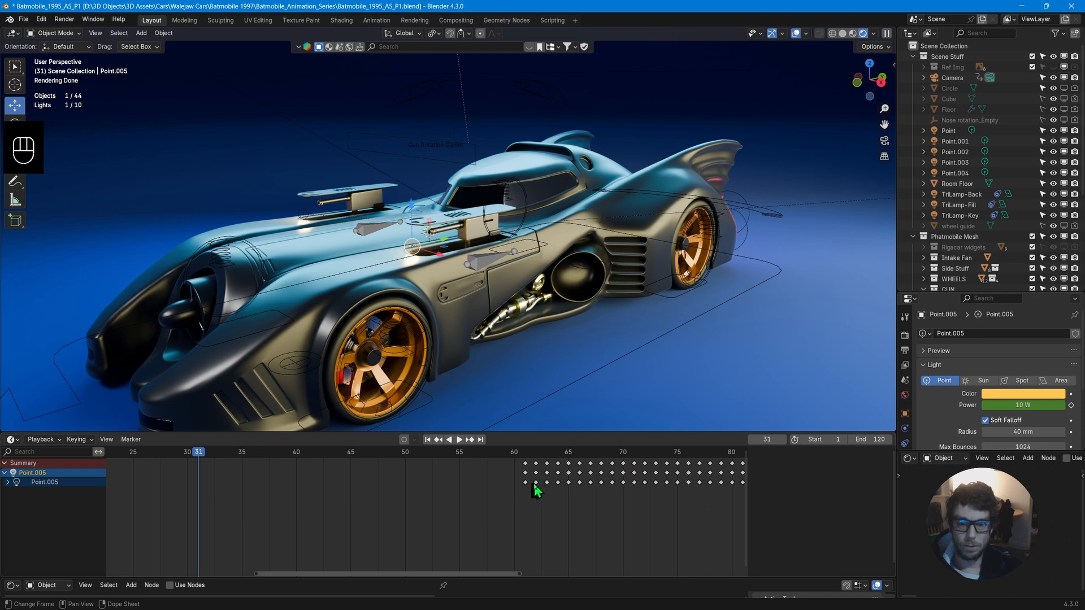
click(536, 483)
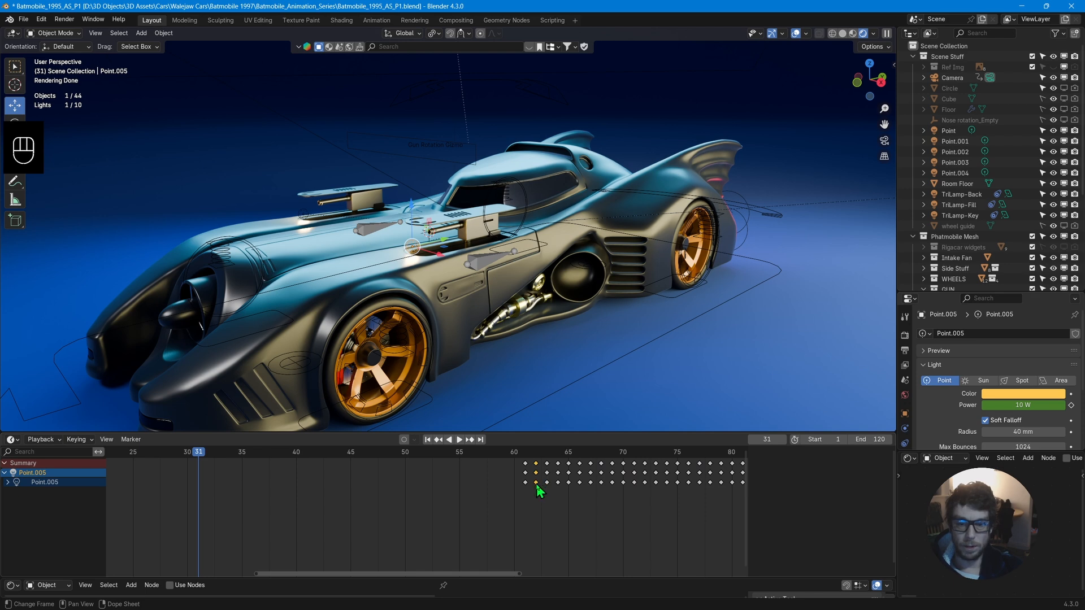
click(525, 452)
key(shift+d)
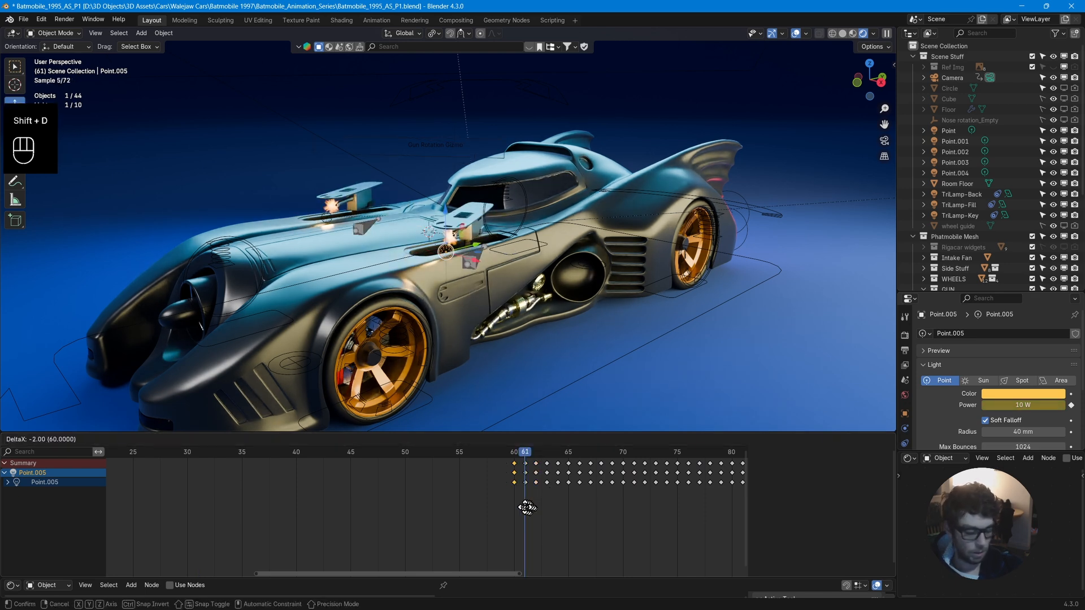
click(527, 516)
key(ctrl+z)
key(ctrl+z)
key(ctrl+z)
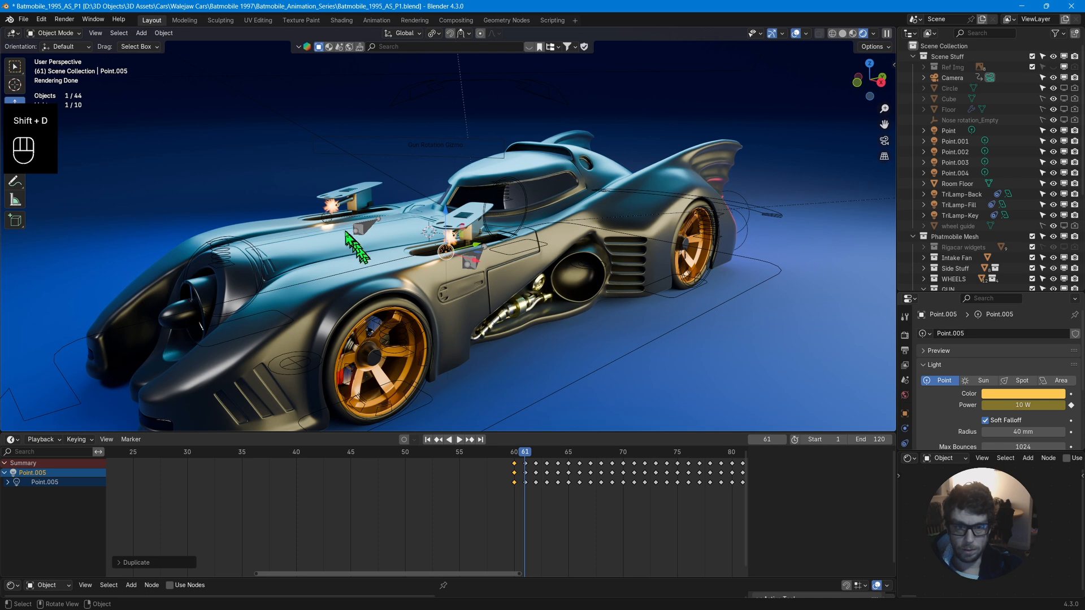
Duplicate a keyframe of the other gun light, Point.006, to frame 60, check the timeline around frame 77, and save the file.
key(shift+d)
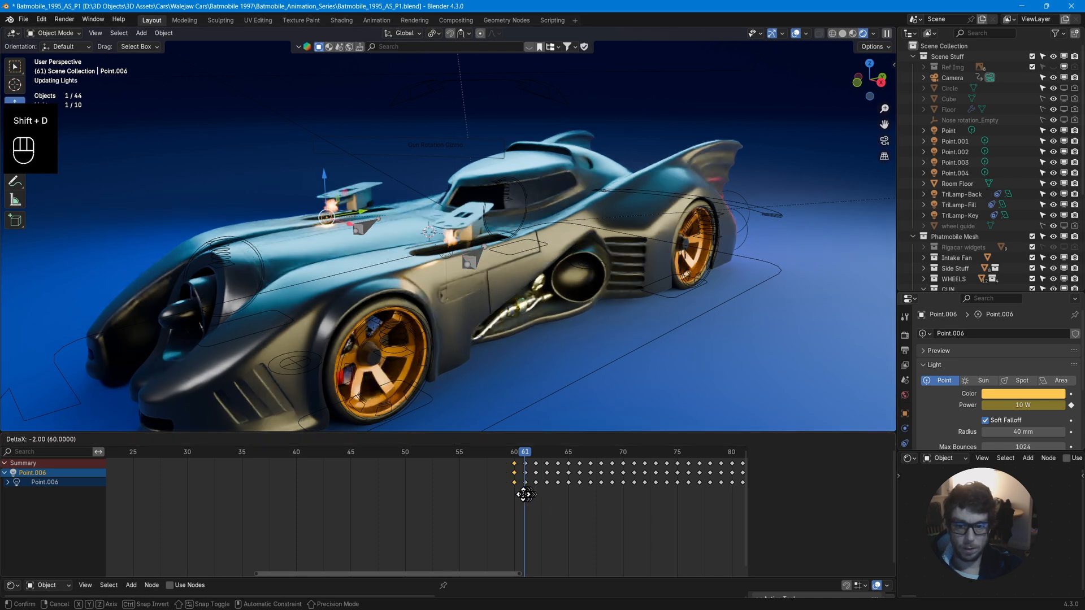
click(473, 452)
drag(473, 452, 699, 467)
scroll(562, 538, down, 6)
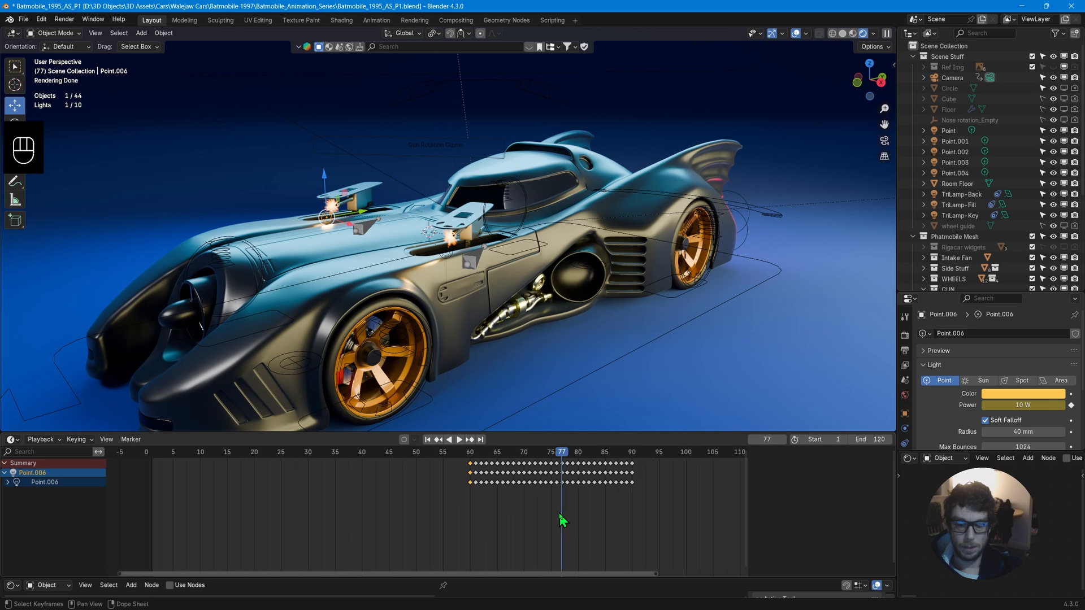
key(ctrl+s)
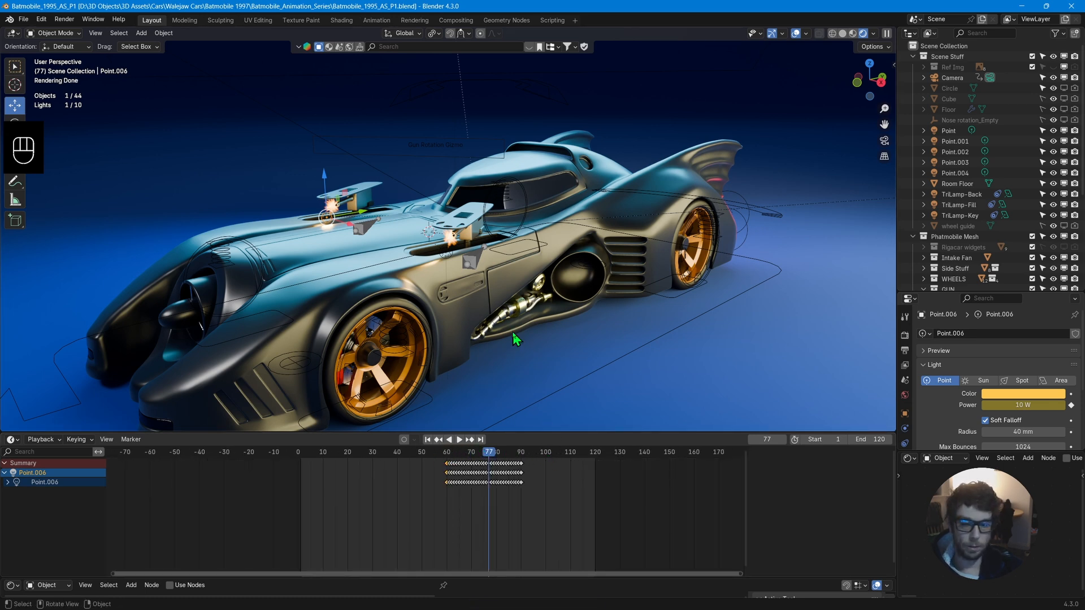
Save the project under the new name Batmobile_1995_AS_P2.blend in the same folder.
scroll(513, 332, down, 2)
scroll(514, 332, up, 2)
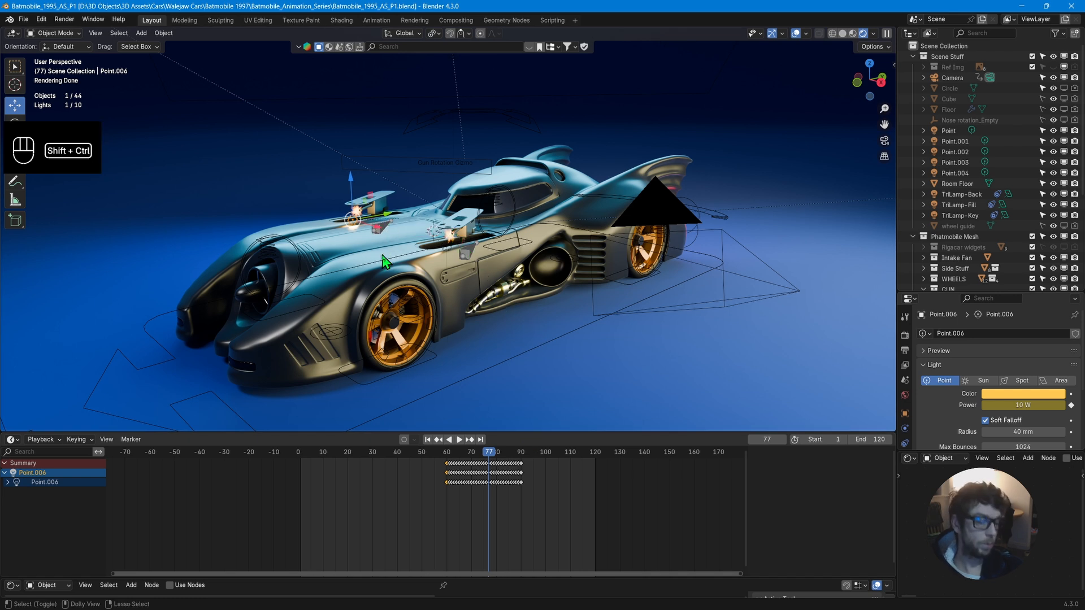
key(ctrl+shift+s)
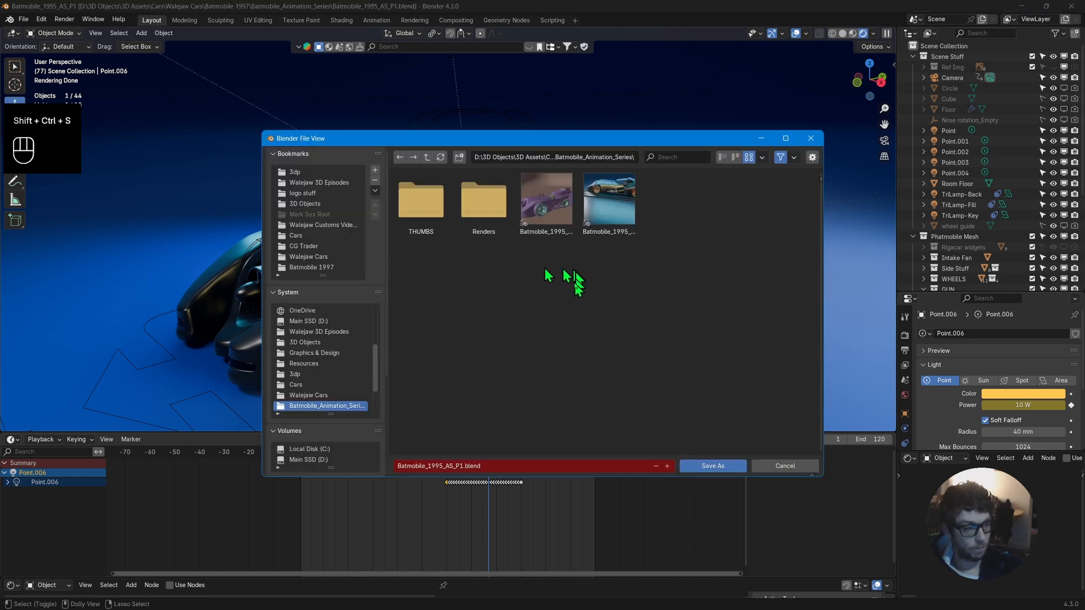
click(460, 466)
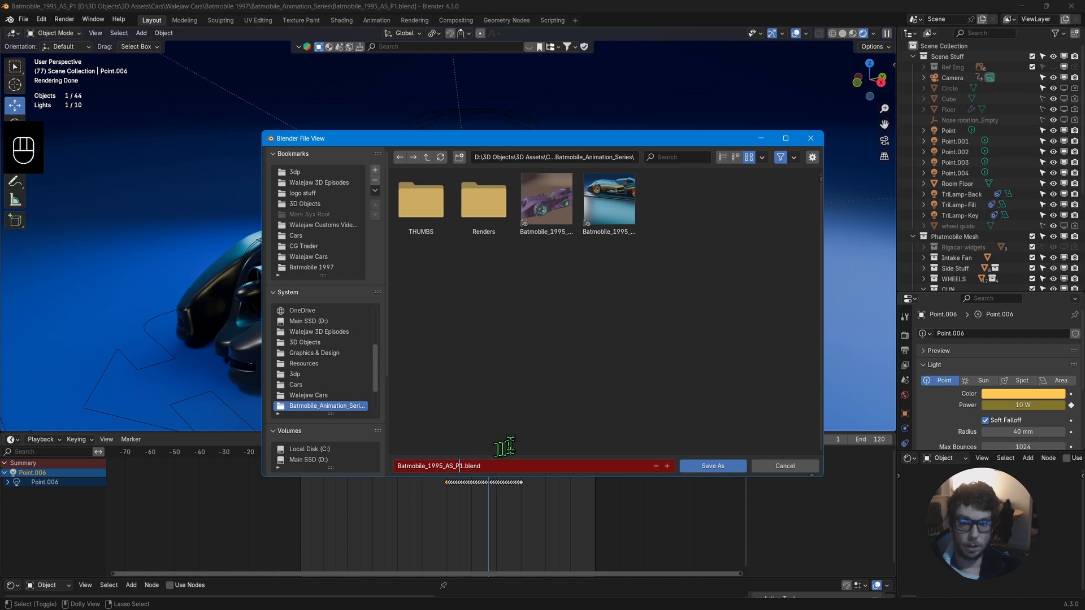
key(Delete)
text(2)
key(Return)
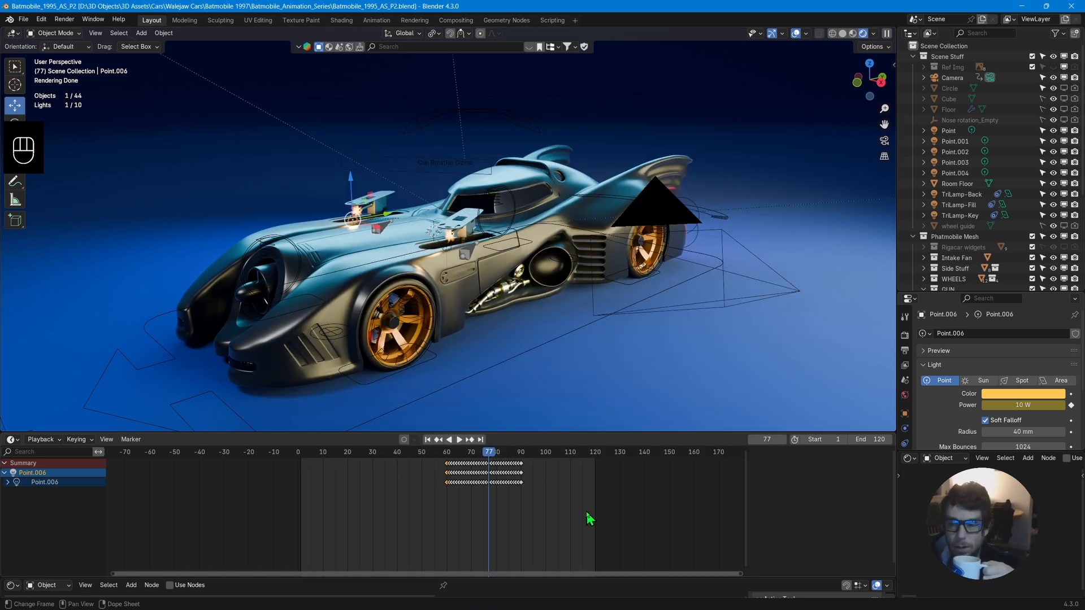
Return to frame 1, shrink the timeline, and open the Batmobile body mesh in Edit Mode near the cockpit.
key(shift+Left)
drag(544, 434, 569, 545)
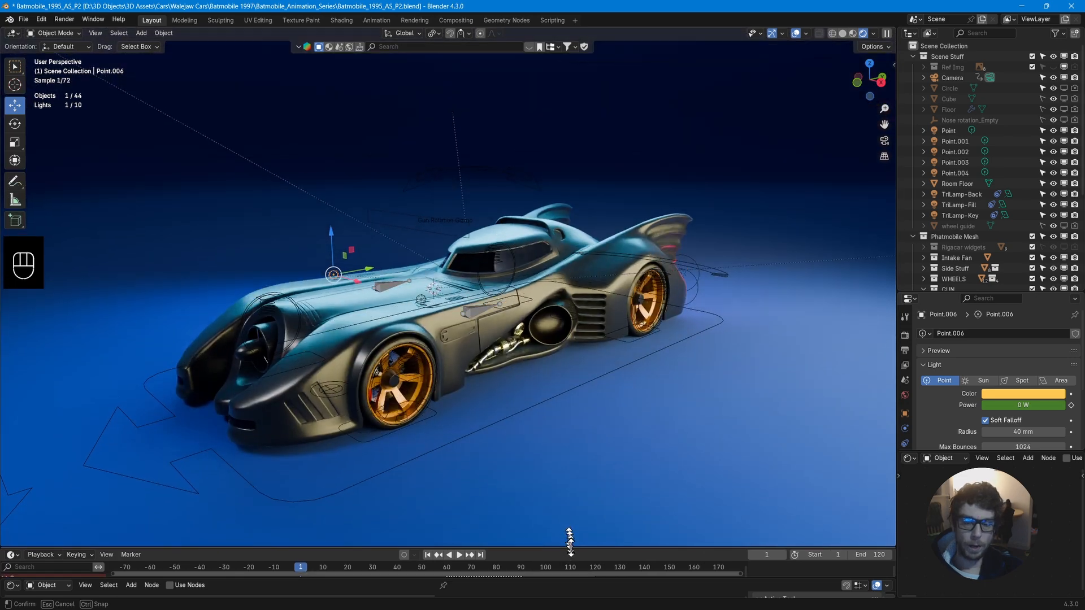
scroll(532, 328, up, 5)
scroll(532, 329, down, 3)
click(457, 331)
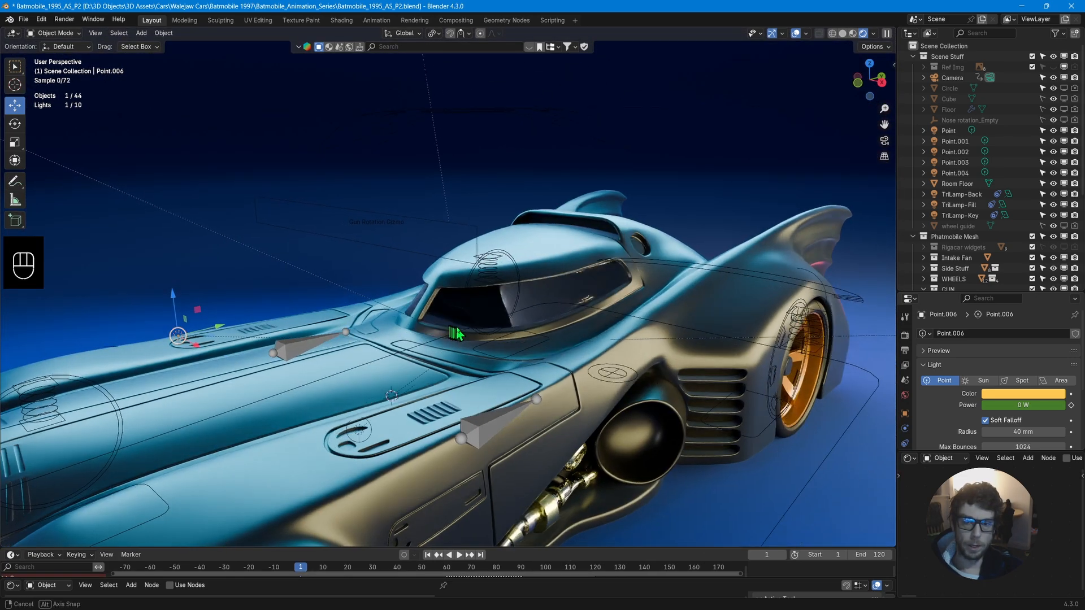
scroll(541, 291, up, 4)
key(Tab)
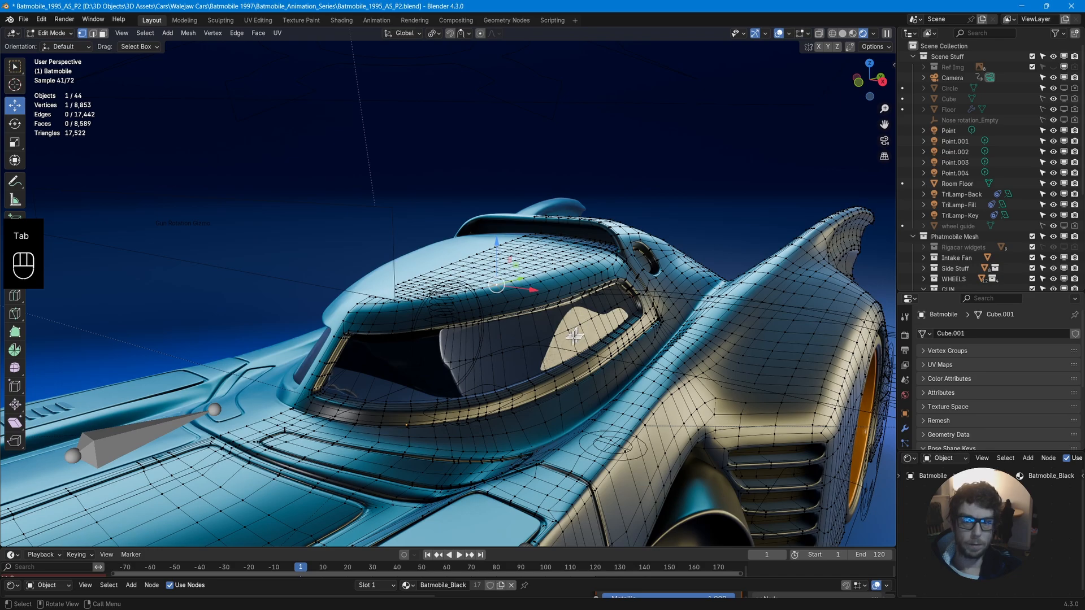
Examine the mesh topology around the cockpit's side window and roof in solid shading, box-selecting the areas in question.
mouse_move(576, 339)
middle_down()
mouse_move(518, 345)
mouse_move(541, 350)
middle_up()
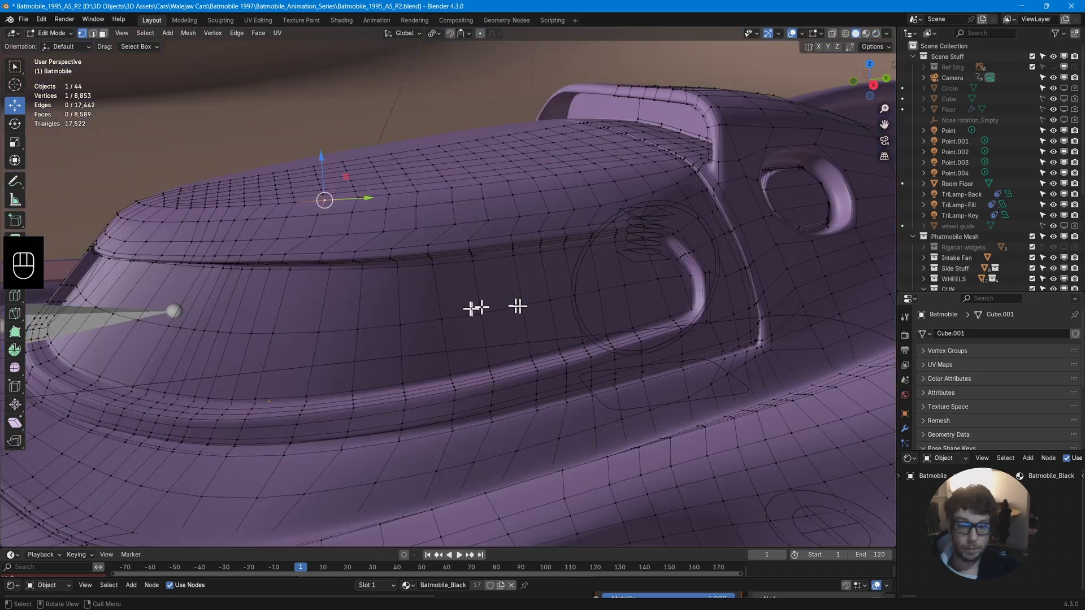
mouse_move(495, 307)
middle_down()
mouse_move(508, 305)
mouse_move(469, 320)
middle_up()
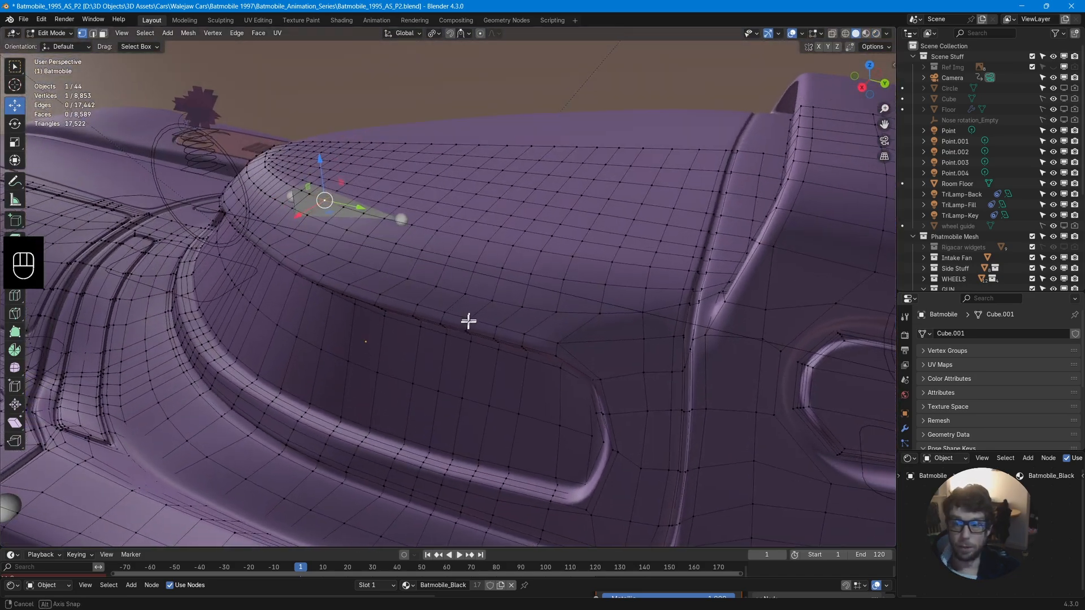
middle_drag(661, 182, 565, 286)
scroll(581, 282, down, 8)
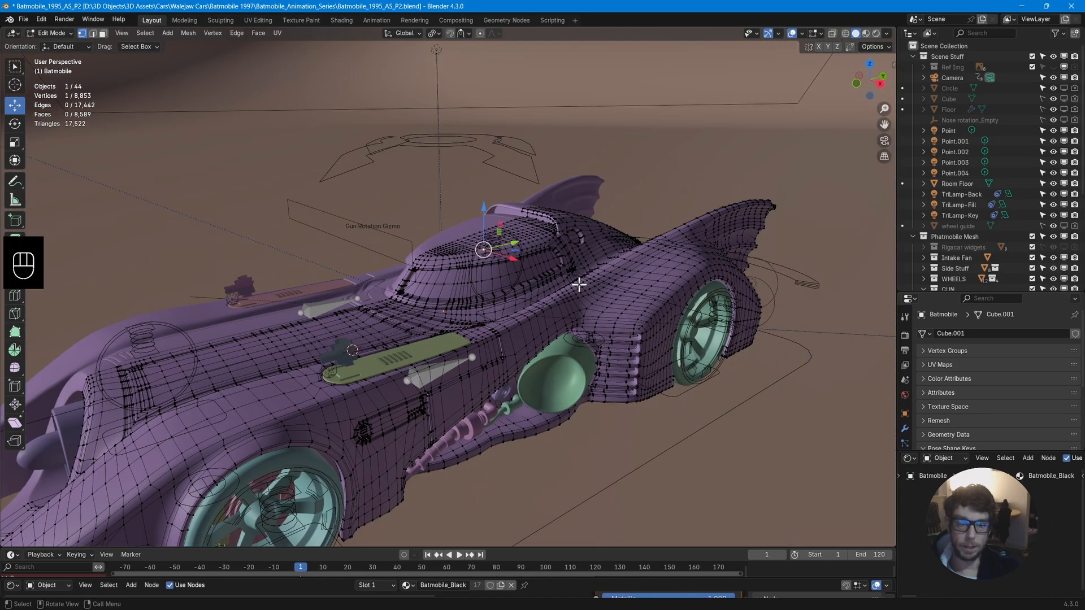
scroll(575, 288, up, 10)
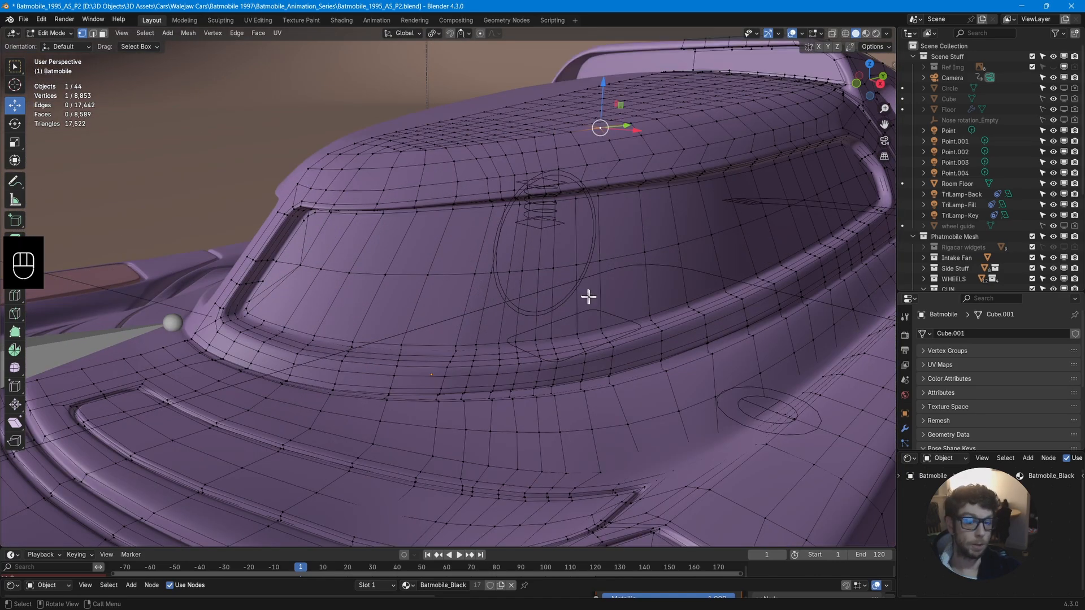
middle_drag(589, 297, 553, 332)
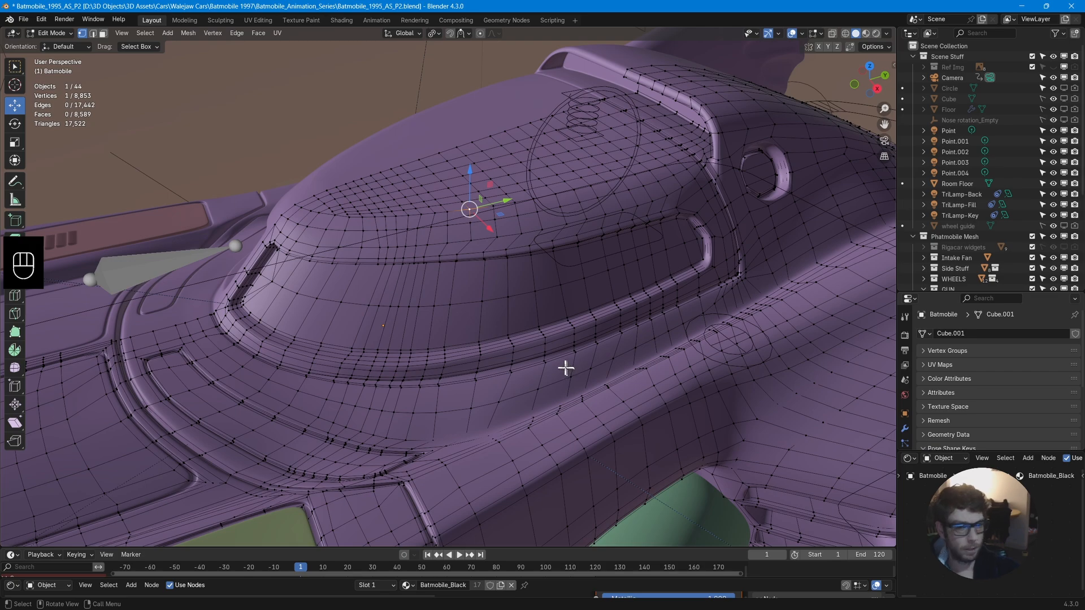
mouse_move(565, 368)
middle_down()
mouse_move(530, 364)
mouse_move(562, 359)
mouse_move(587, 325)
mouse_move(576, 359)
mouse_move(564, 373)
mouse_move(557, 364)
middle_up()
drag(266, 320, 460, 442)
middle_drag(460, 443, 350, 271)
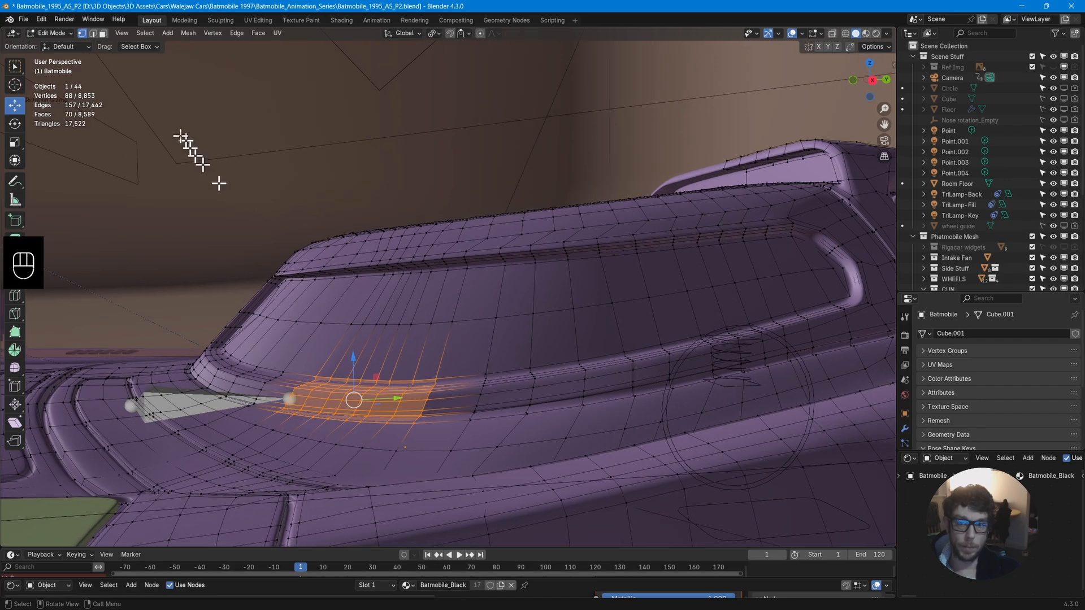
drag(181, 136, 861, 343)
middle_drag(797, 353, 577, 368)
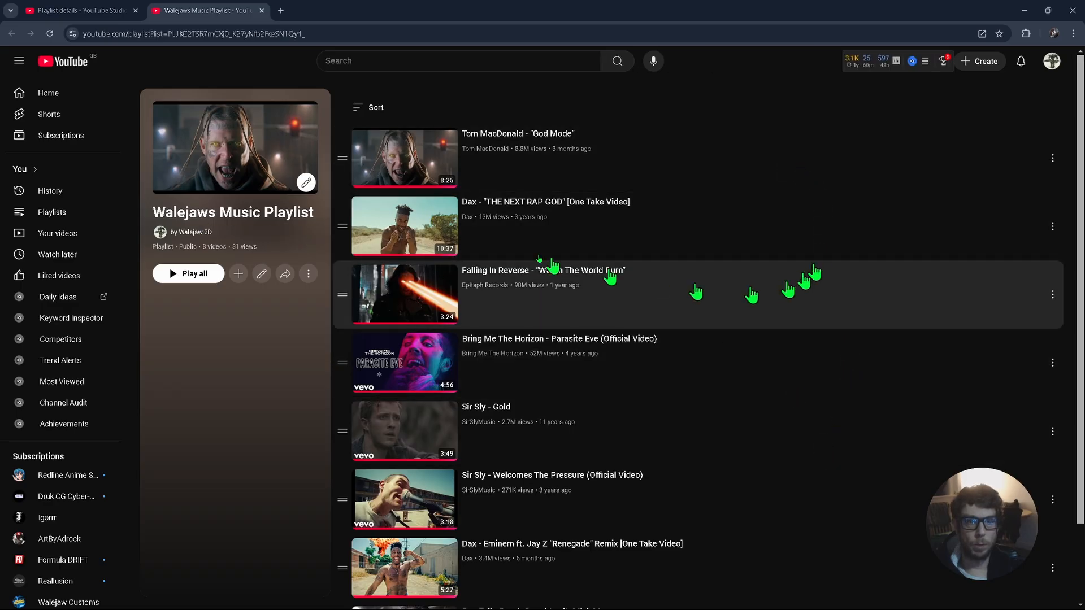
Switch to YouTube in the browser, play all of the Walejaws Music Playlist and skip the ad.
click(205, 272)
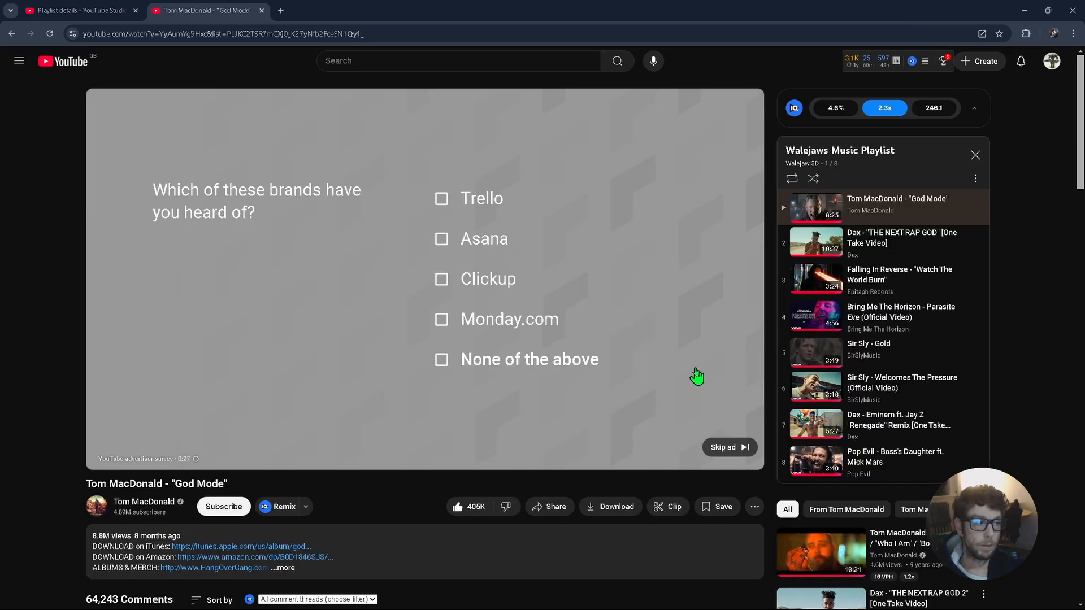
click(730, 448)
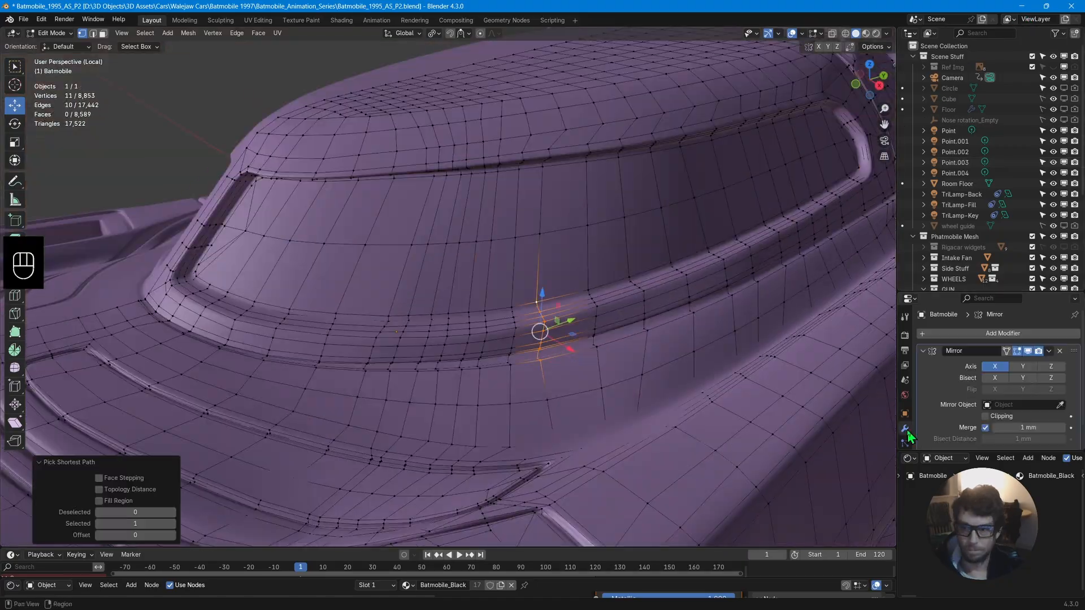
Slide the selected vertical edge path below the cockpit's side window along its edges, and check the separated cockpit's window opening.
key(g)
key(g)
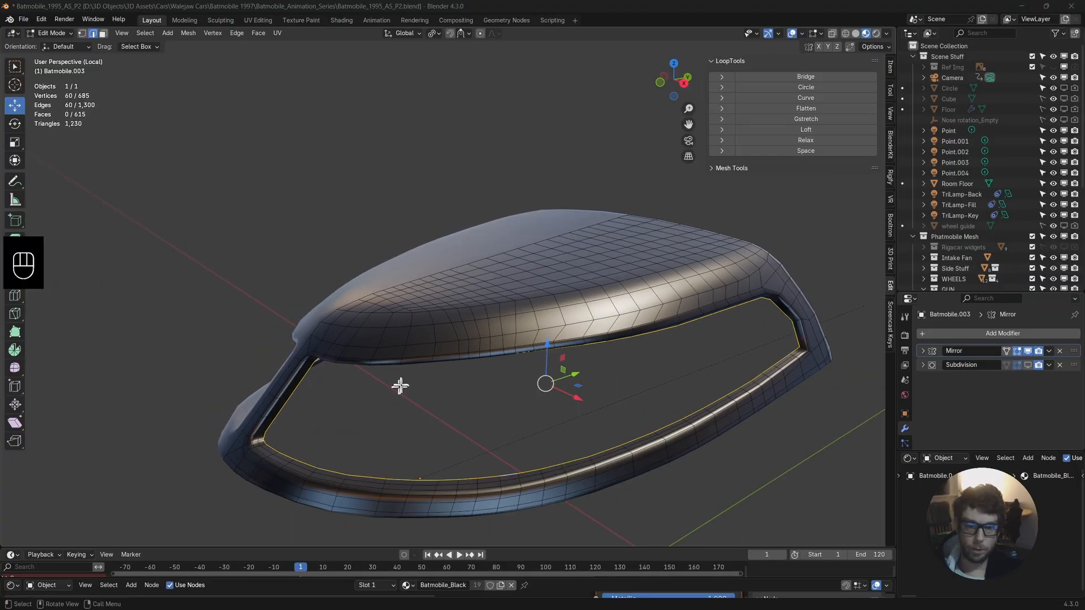
middle_drag(400, 386, 436, 342)
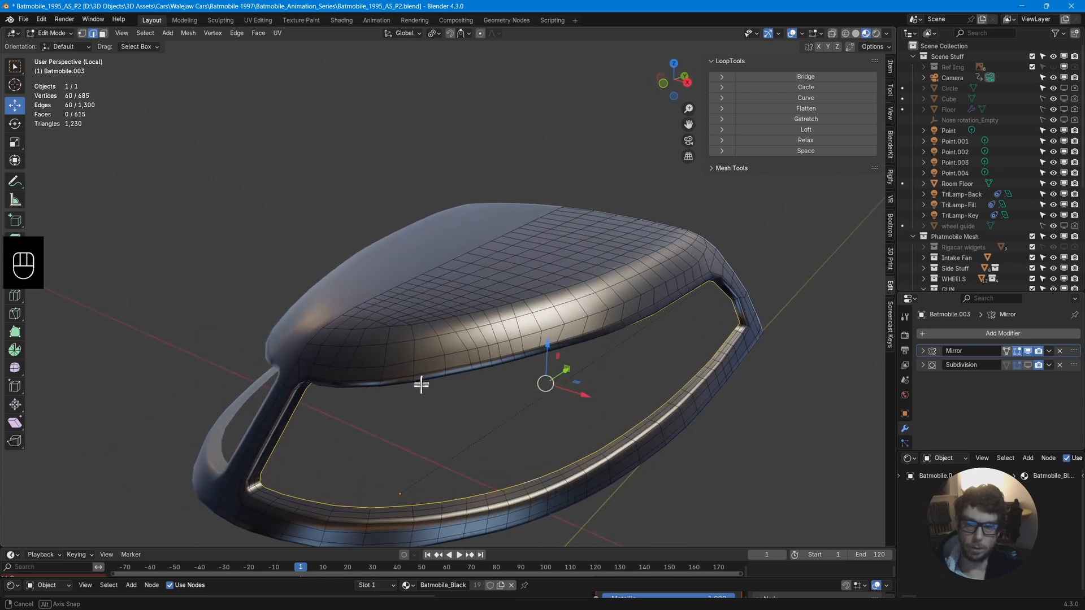
mouse_move(429, 355)
middle_down()
mouse_move(436, 338)
mouse_move(419, 344)
middle_up()
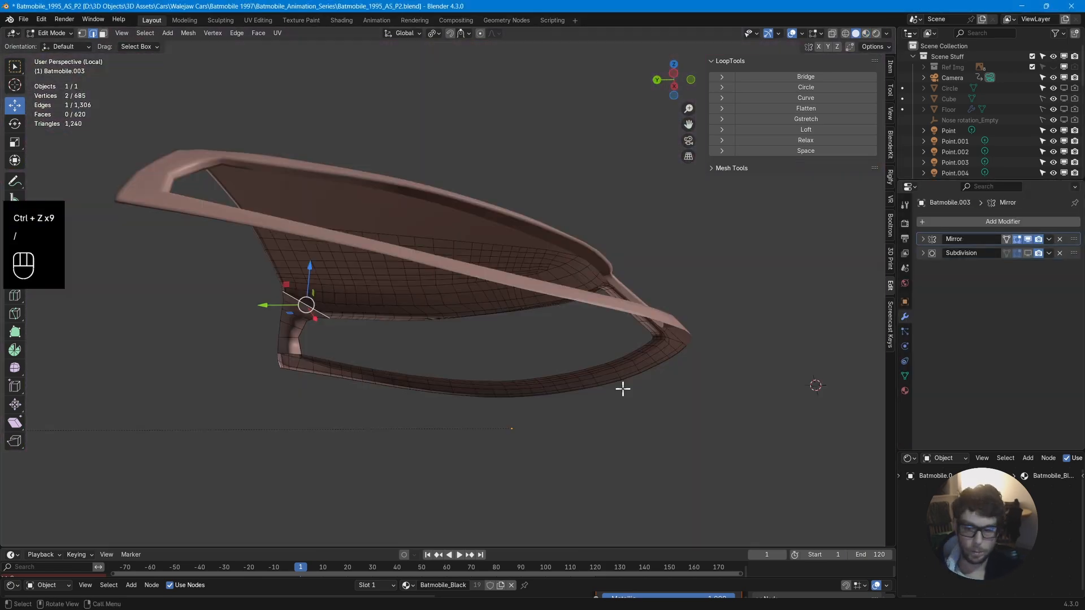
Extrude cockpit frame geometry along the Y axis, and slide the selected inner faces along their edges.
middle_drag(622, 387, 601, 392)
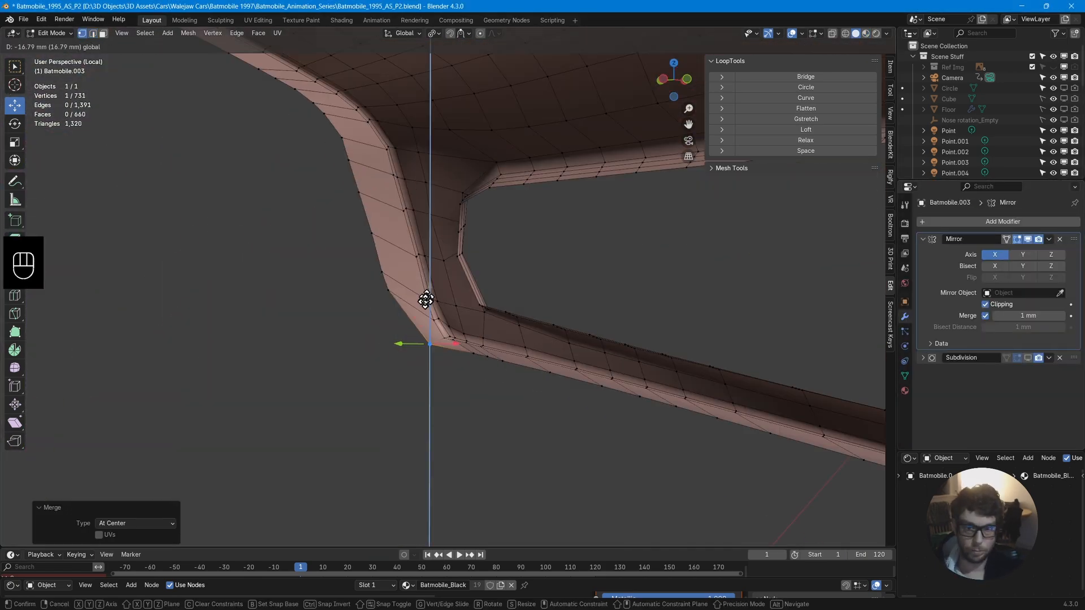
ctrl+click(461, 291)
key(e)
key(y)
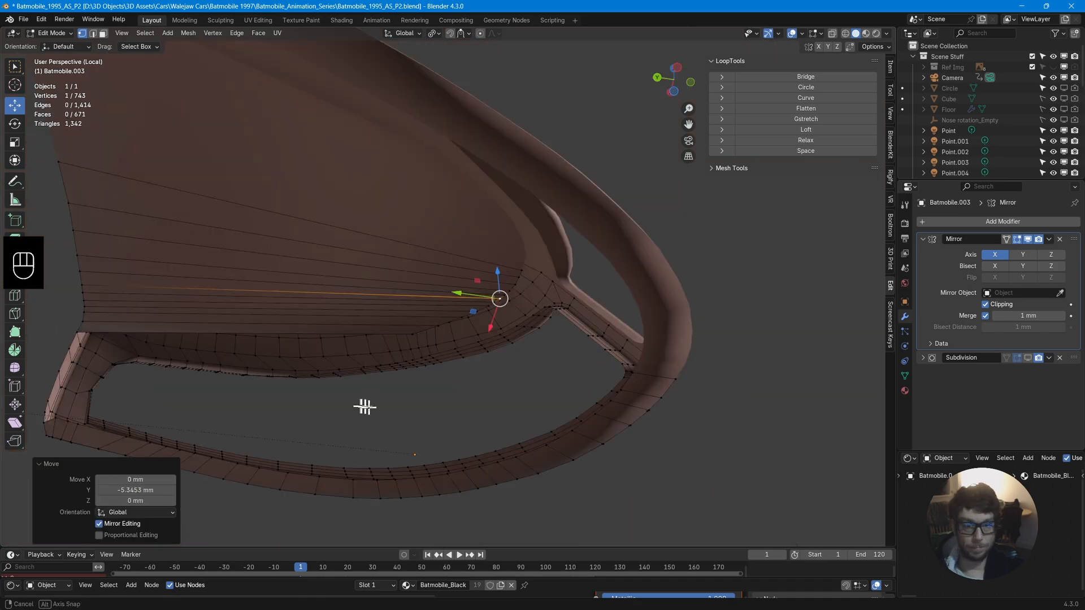
middle_drag(364, 406, 413, 423)
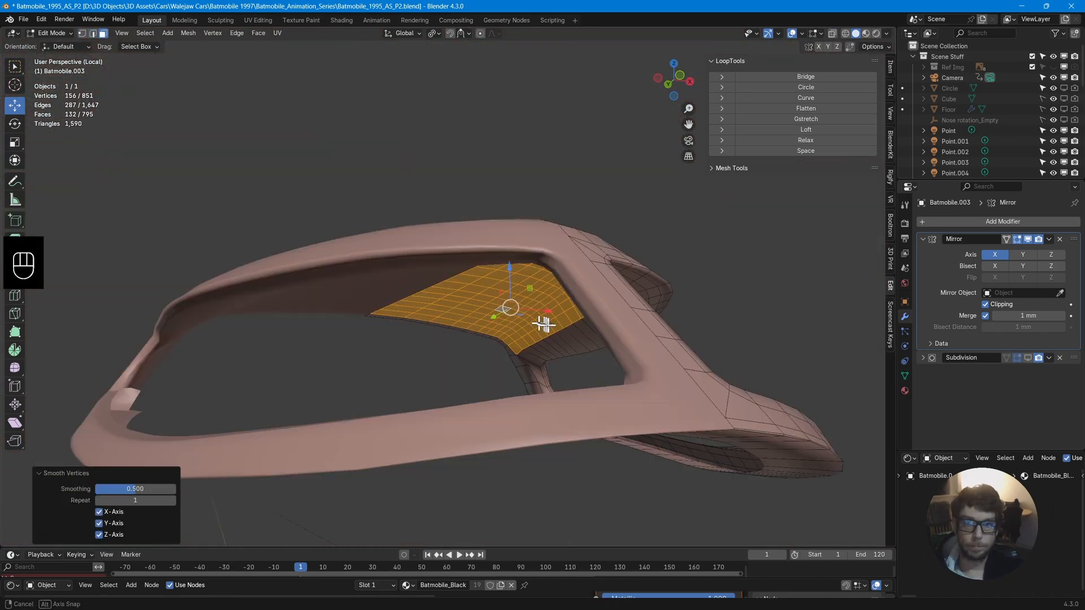
key(g)
key(g)
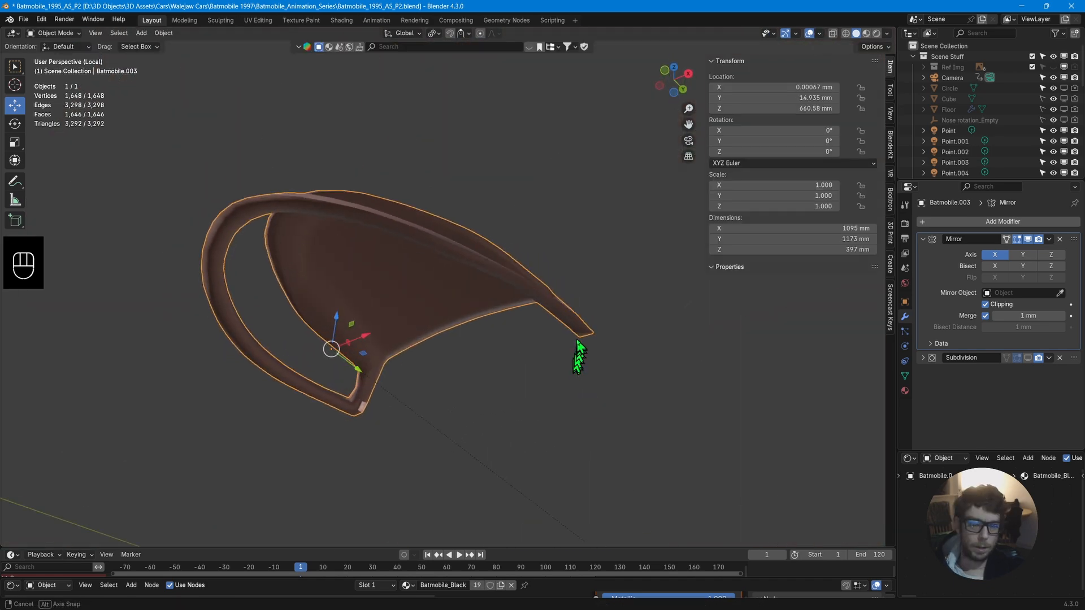
Turn on the cockpit piece's Subdivision modifier in the viewport, and leave local view to bring back the whole car.
middle_drag(572, 323, 498, 359)
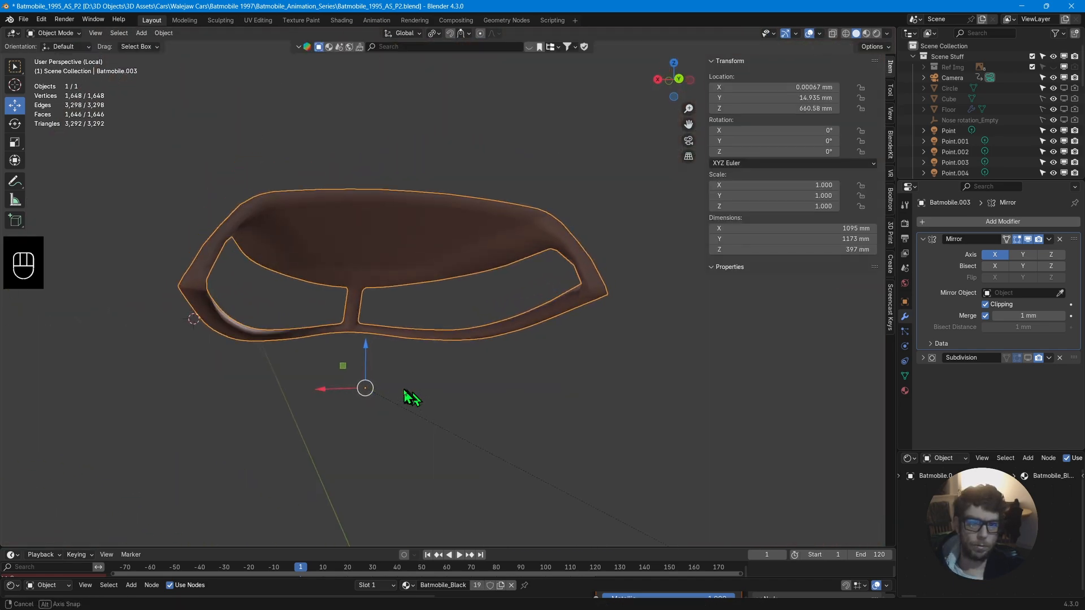
scroll(562, 343, up, 3)
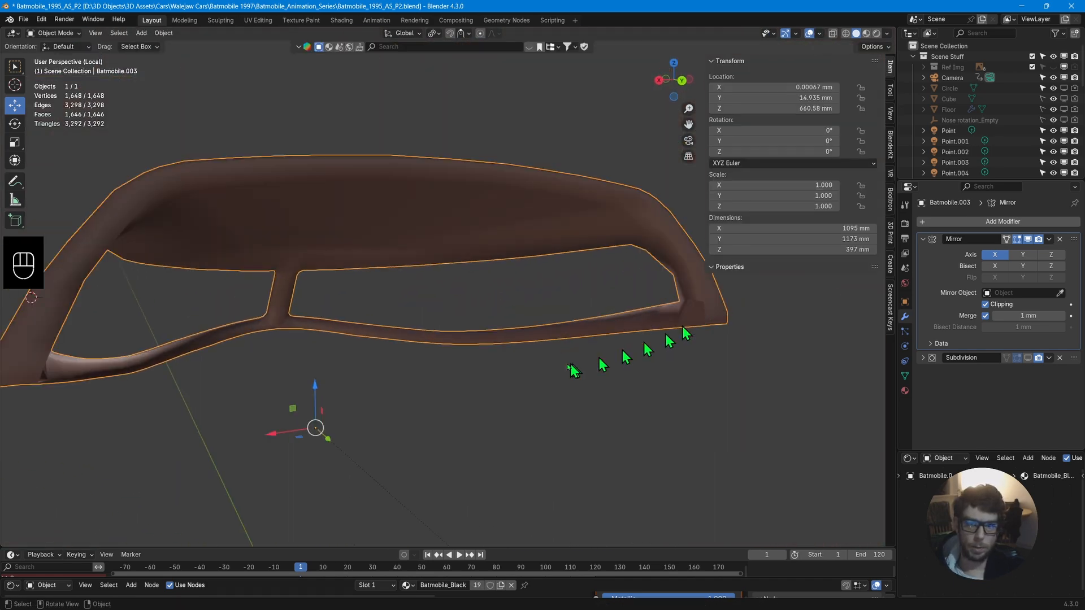
middle_drag(573, 370, 559, 346)
scroll(576, 373, up, 3)
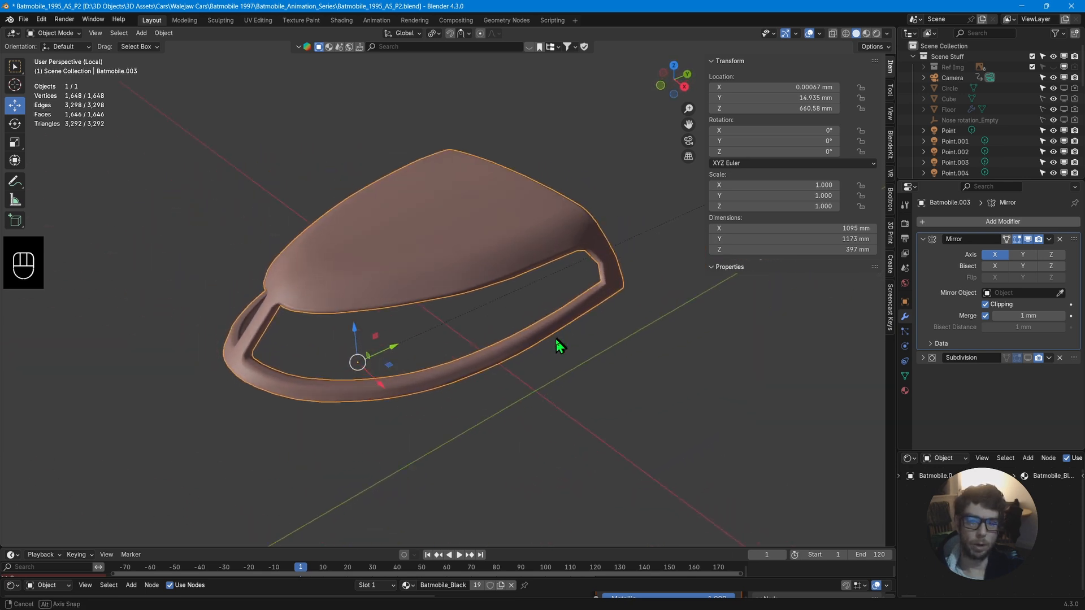
scroll(559, 345, up, 1)
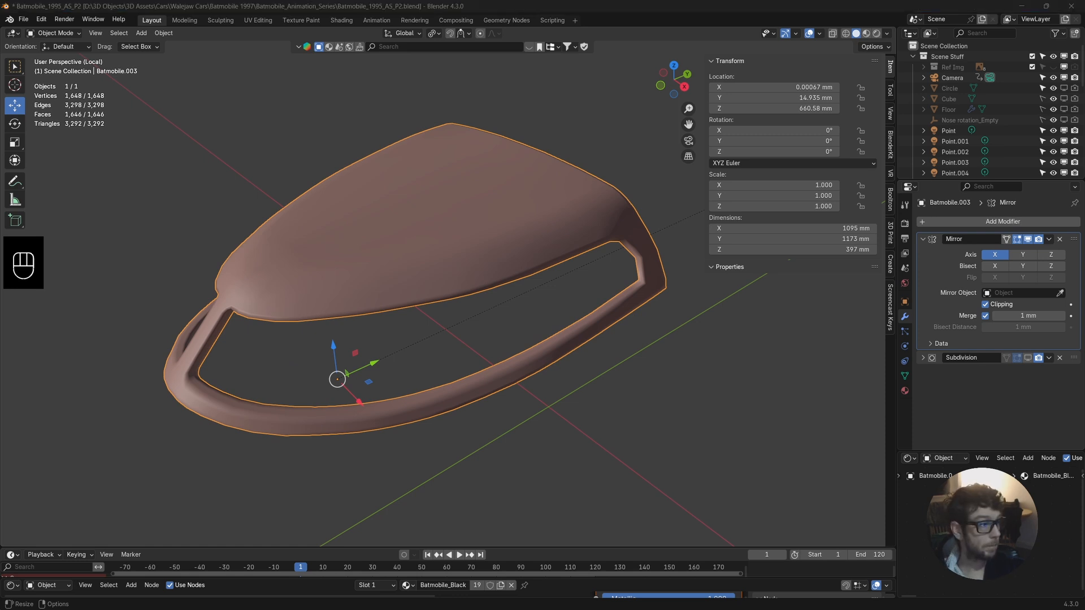
key(Tab)
middle_drag(429, 294, 183, 342)
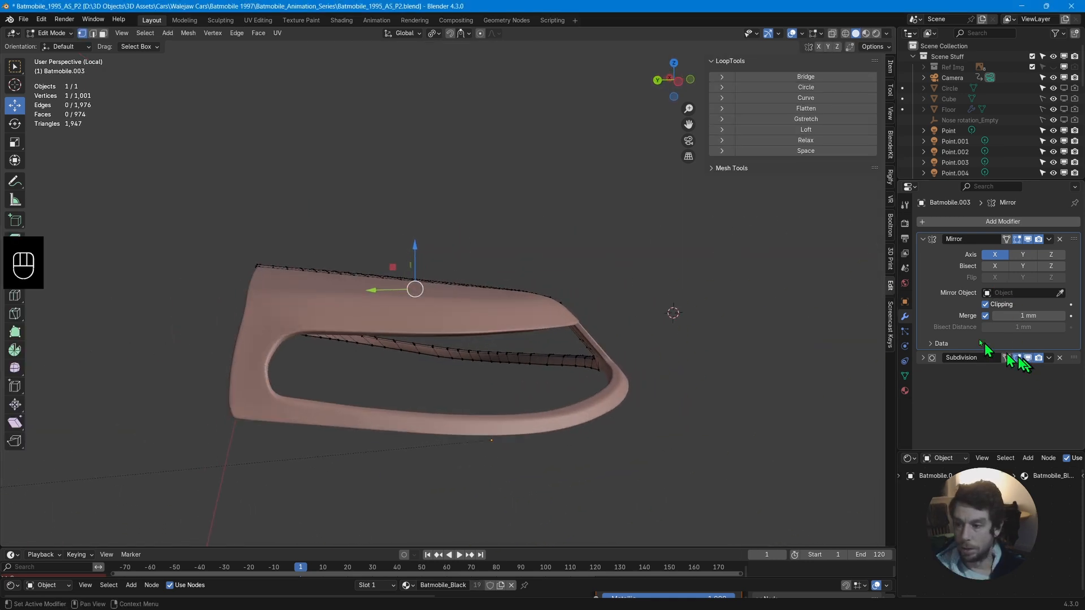
key(Tab)
middle_drag(425, 323, 659, 371)
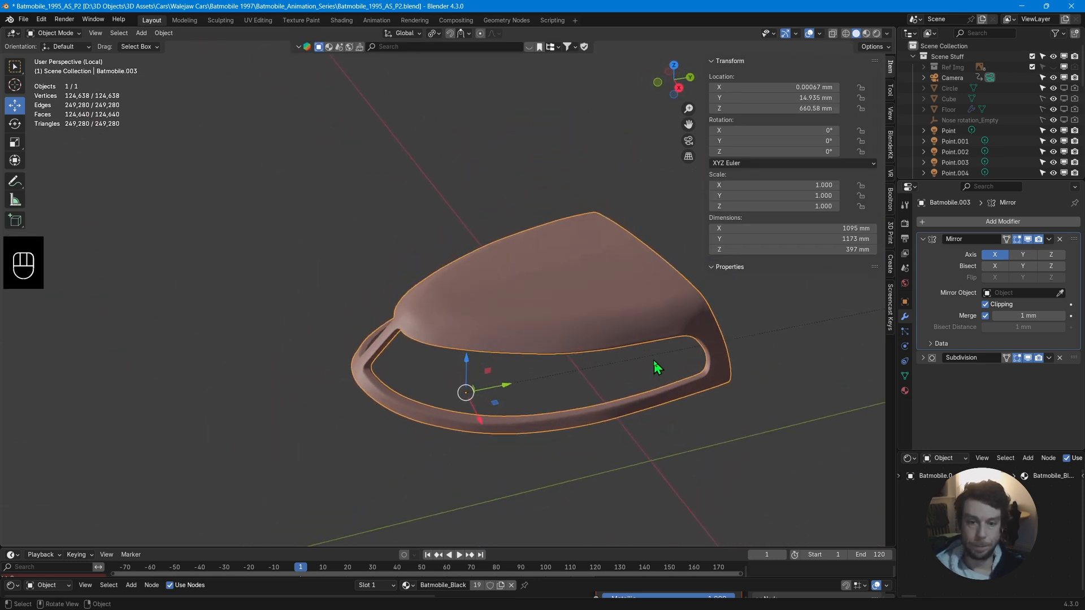
key(KP_Divide)
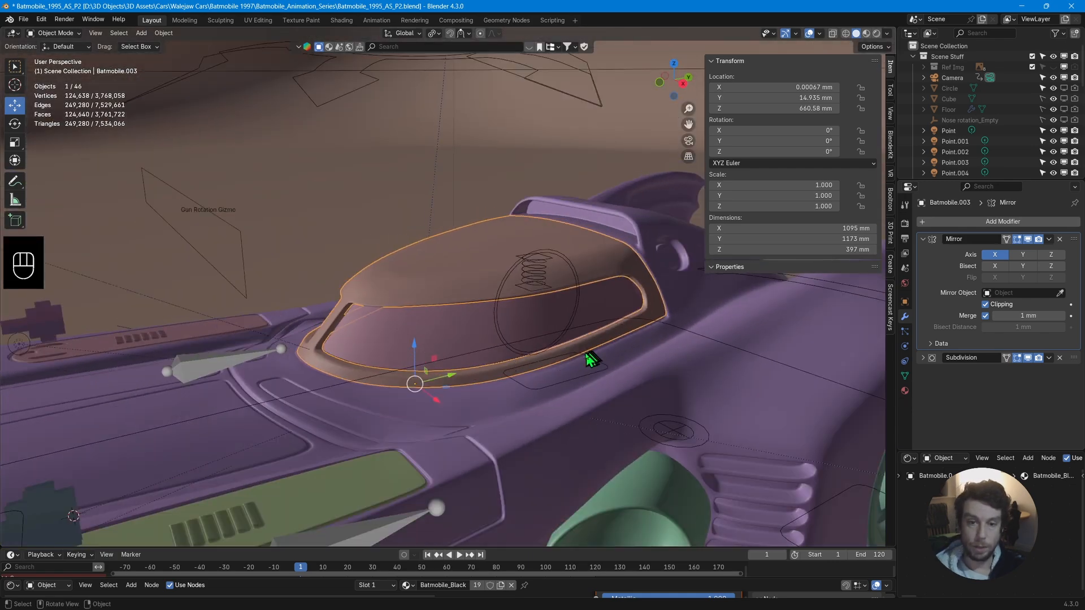
middle_drag(591, 359, 516, 280)
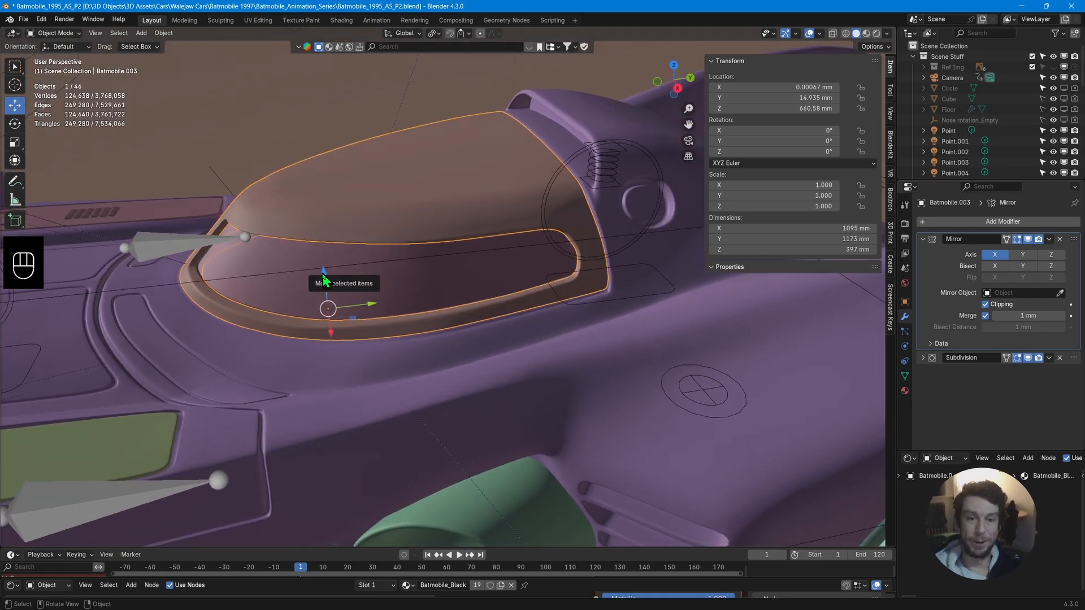
Try lifting the cockpit piece off the car body along the Z axis, and undo the move.
drag(323, 277, 341, 172)
middle_drag(341, 172, 415, 266)
key(ctrl+z)
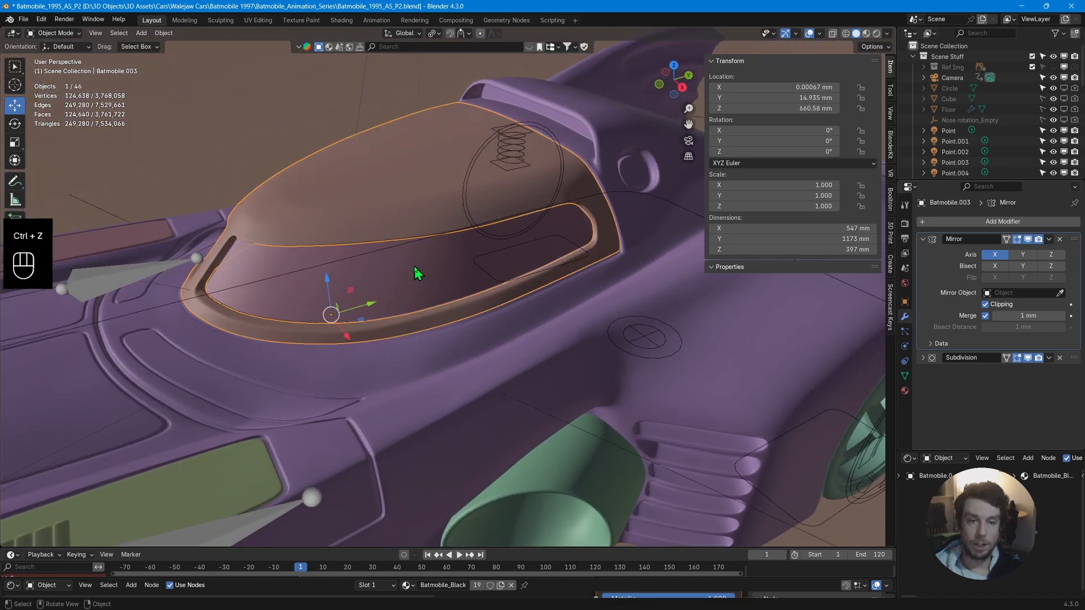
Box-select all of the car's objects and examine the cockpit, body and rig from several distances.
scroll(415, 266, down, 5)
mouse_move(509, 342)
middle_down()
mouse_move(486, 322)
mouse_move(426, 307)
mouse_move(523, 310)
mouse_move(523, 332)
mouse_move(505, 326)
middle_up()
scroll(484, 300, down, 6)
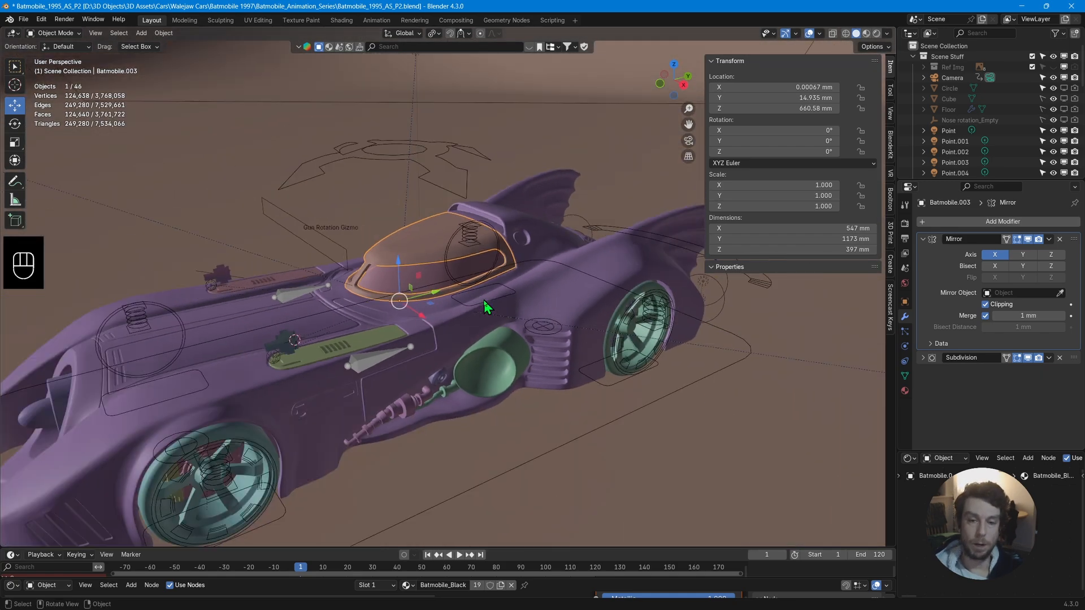
drag(129, 210, 608, 374)
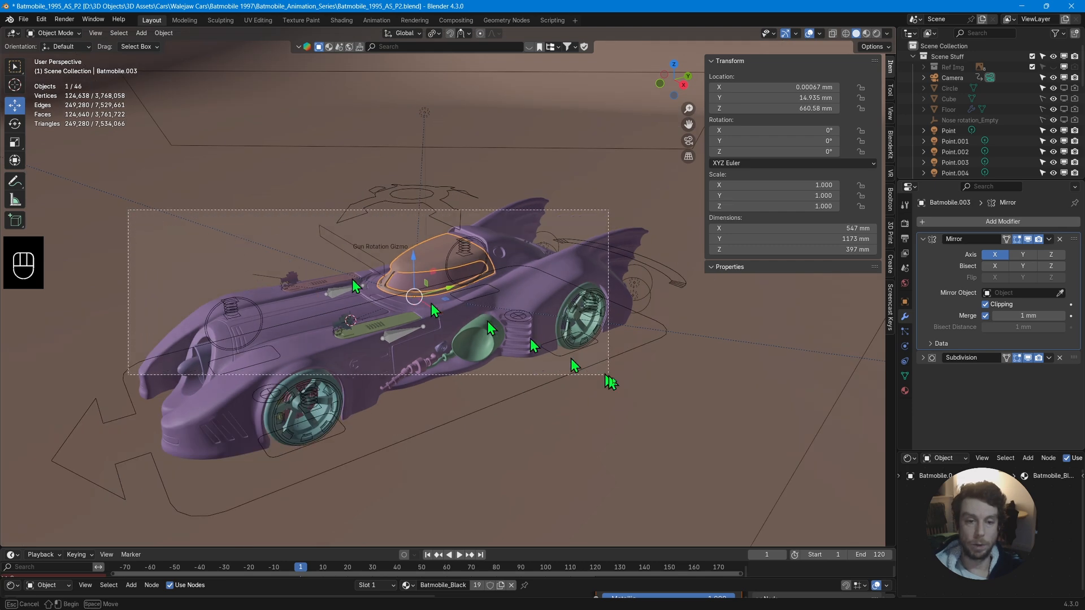
drag(680, 446, 680, 449)
scroll(558, 382, up, 6)
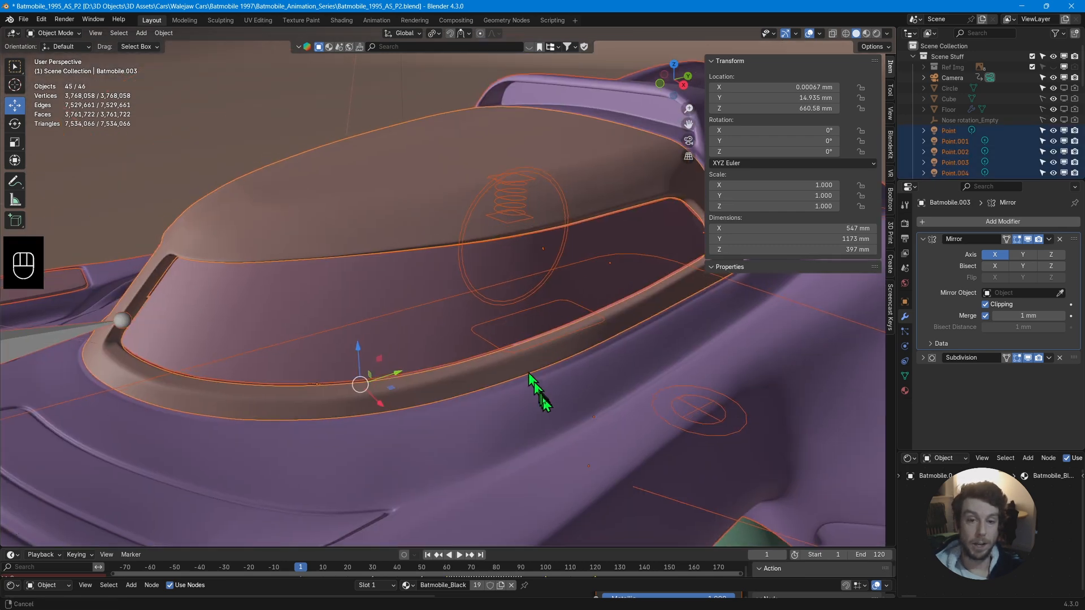
middle_drag(534, 382, 551, 408)
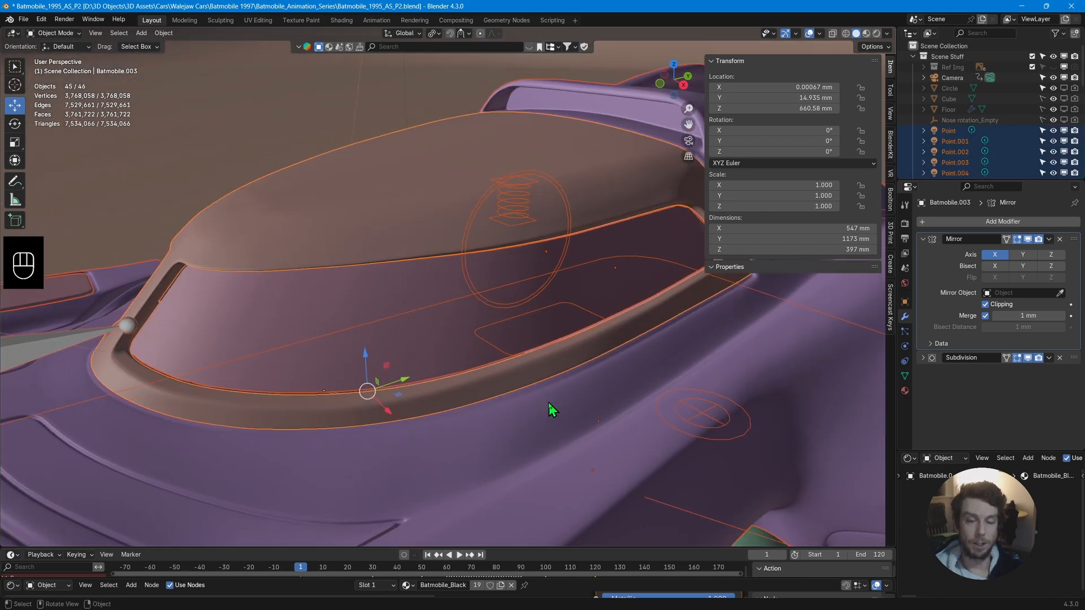
scroll(550, 408, down, 4)
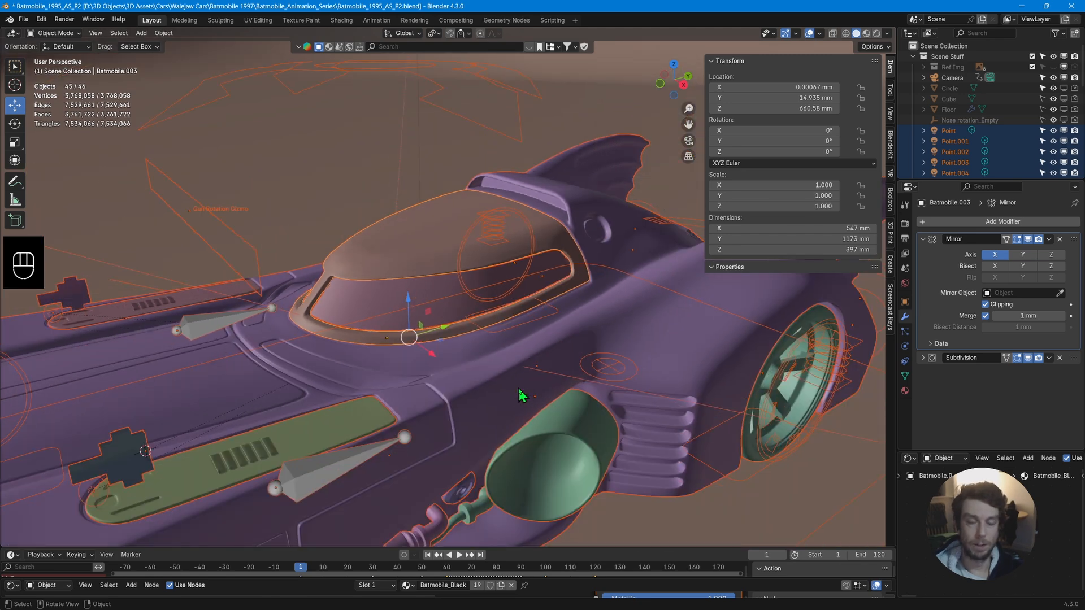
middle_drag(521, 394, 525, 360)
scroll(363, 395, up, 8)
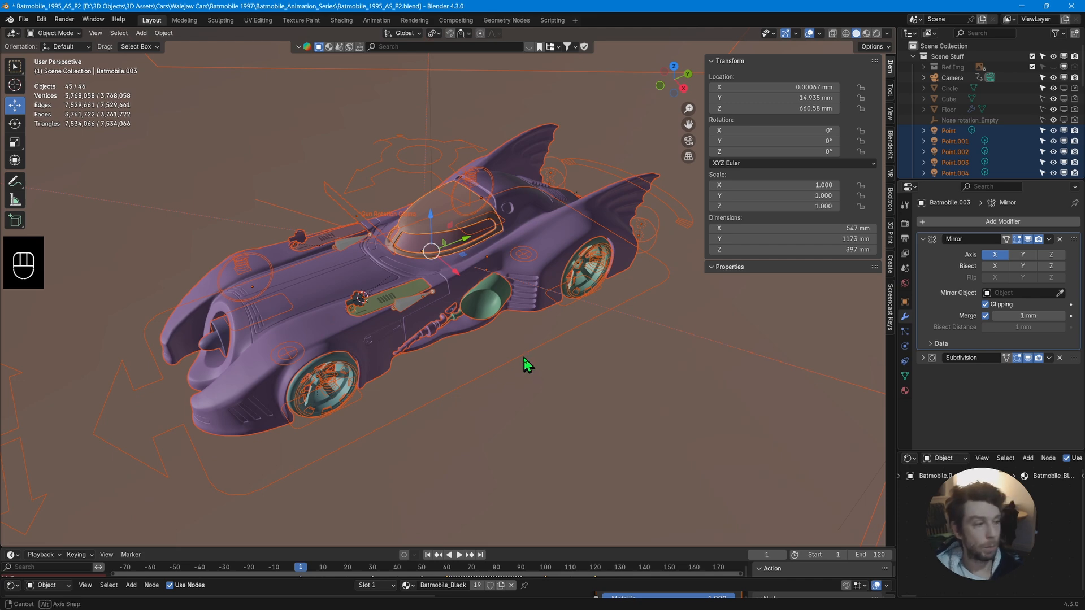
middle_drag(526, 365, 491, 287)
scroll(525, 345, up, 5)
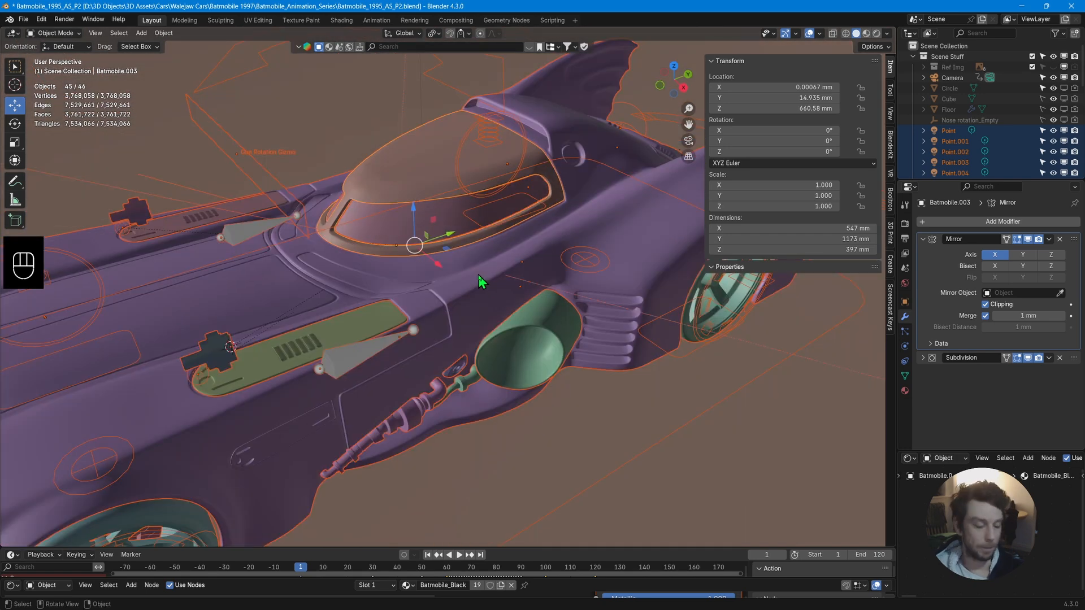
Hide the cockpit piece and its window glass to expose the interior.
click(493, 166)
key(shift+alt+z)
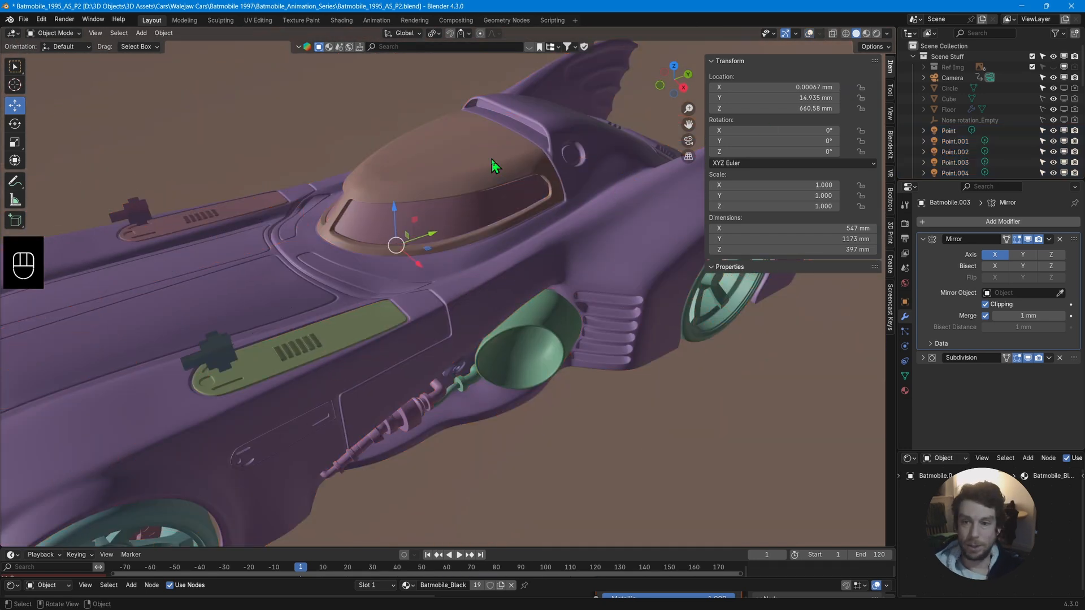
key(shift+alt+z)
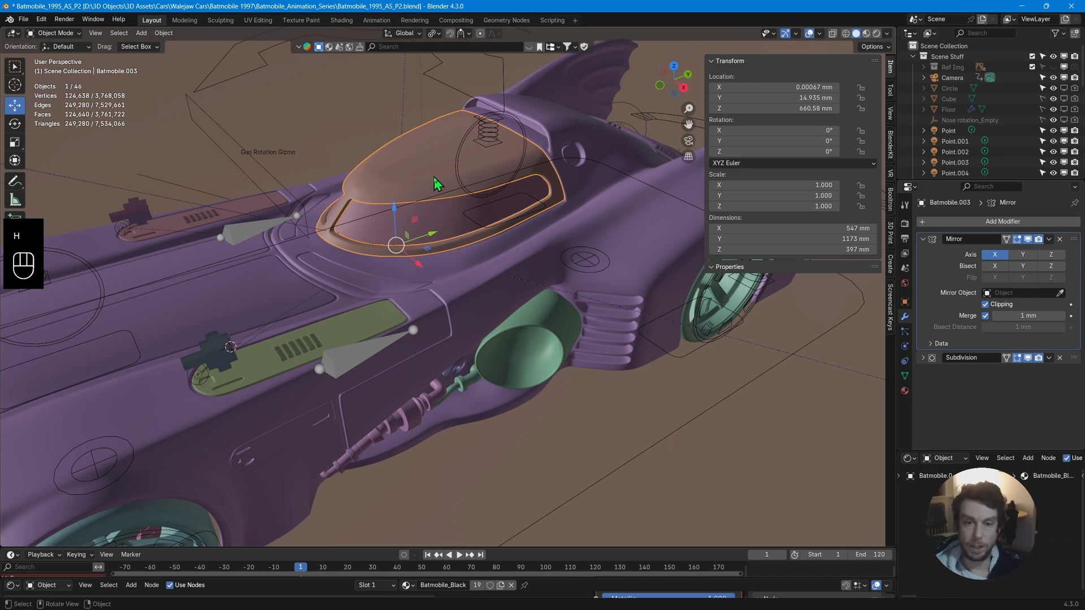
key(h)
key(j)
click(446, 211)
scroll(447, 217, down, 1)
middle_drag(451, 226, 516, 339)
key(h)
scroll(479, 229, up, 2)
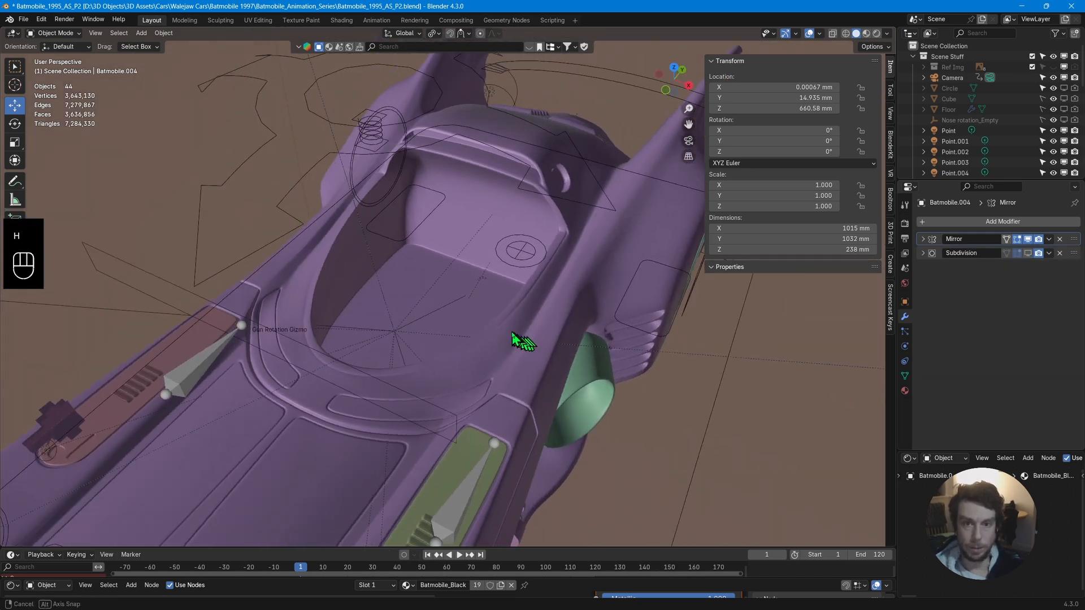
Turn off the overlays and examine the cockpit interior in material preview from the rear and the front.
key(shift+alt+z)
click(866, 34)
mouse_move(589, 254)
middle_down()
mouse_move(819, 251)
mouse_move(667, 243)
mouse_move(575, 254)
mouse_move(579, 275)
mouse_move(588, 271)
mouse_move(556, 267)
mouse_move(514, 301)
mouse_move(473, 263)
mouse_move(413, 247)
middle_up()
drag(476, 206, 305, 301)
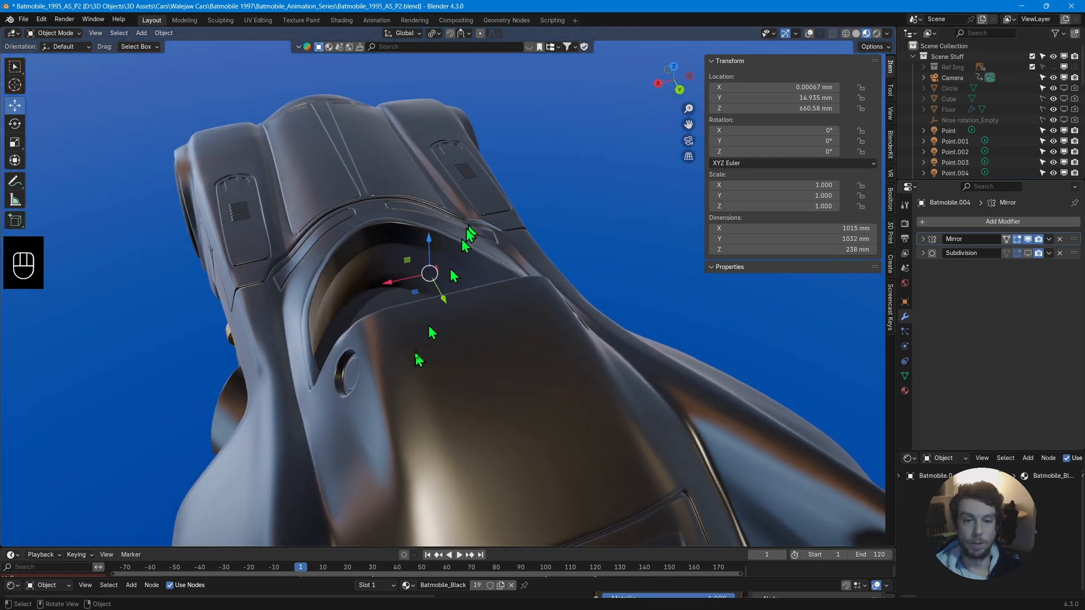
middle_drag(418, 360, 498, 332)
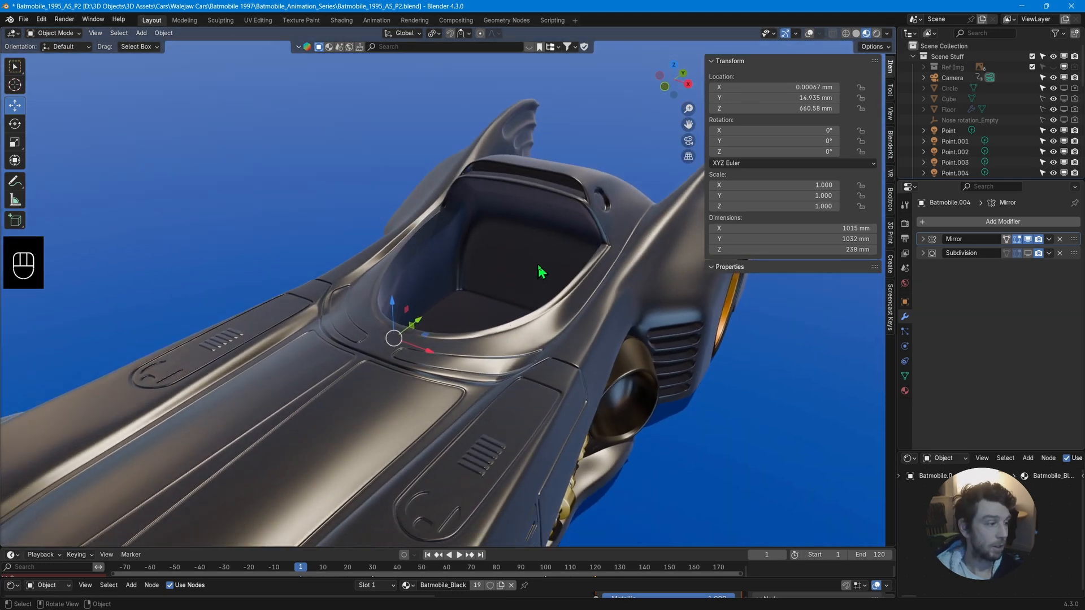
Search the BlenderKit models for "chair" and place the 3D cursor on the cockpit floor.
click(325, 47)
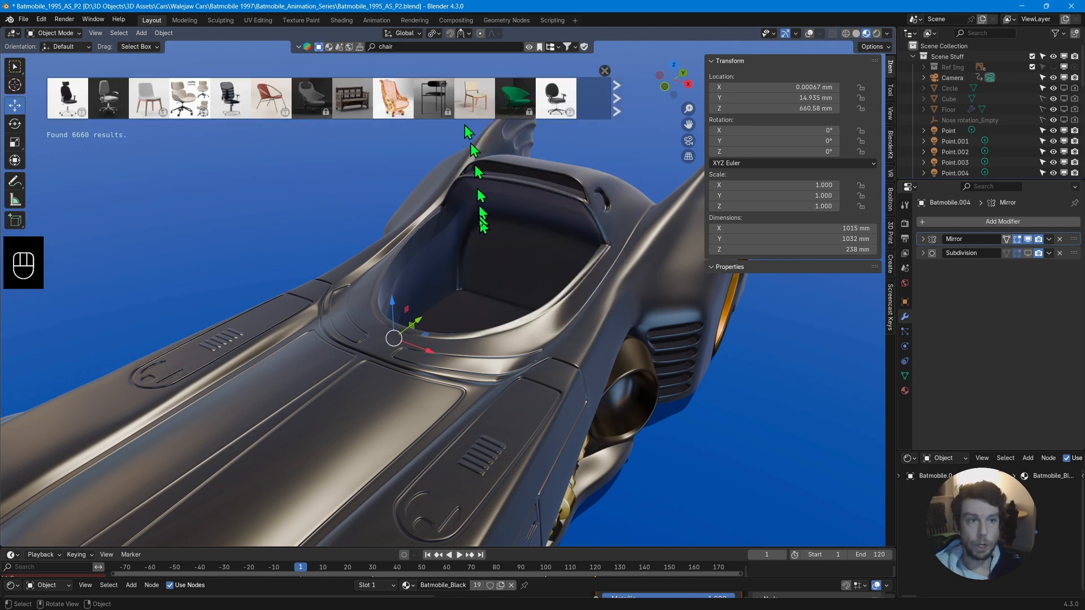
middle_drag(487, 262, 489, 292)
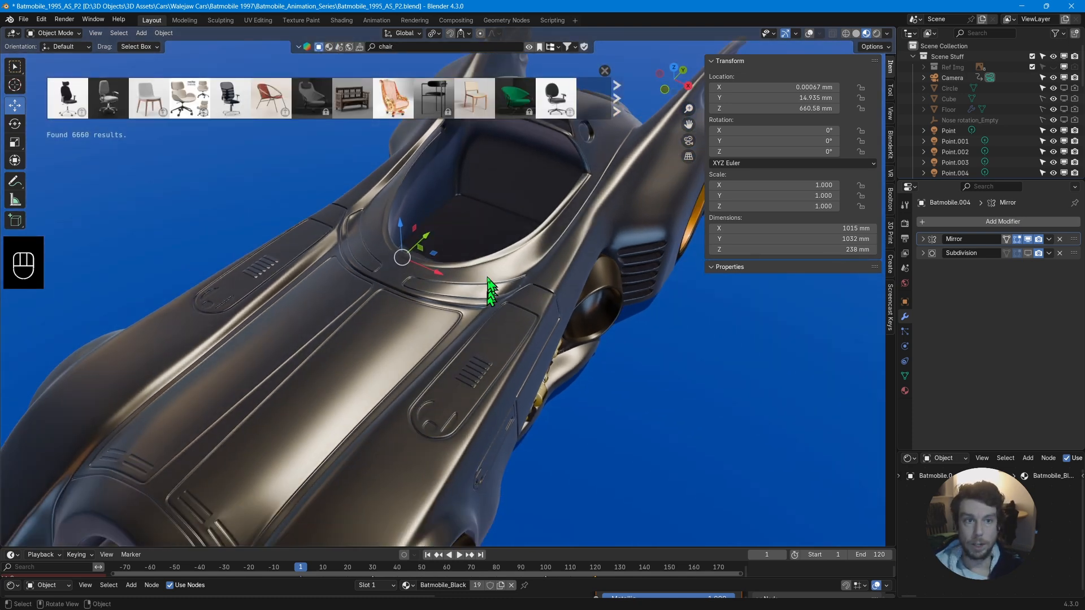
shift+right_click(483, 239)
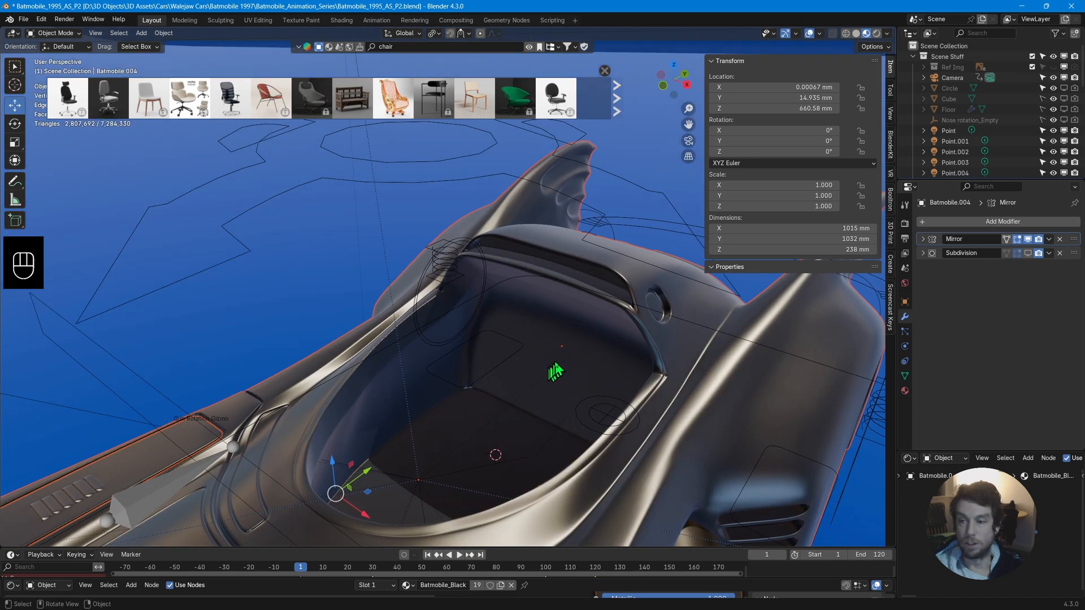
middle_drag(555, 371, 558, 369)
Add the Medieval chair inside the cockpit and scale it down to about 0.66.
mouse_move(397, 101)
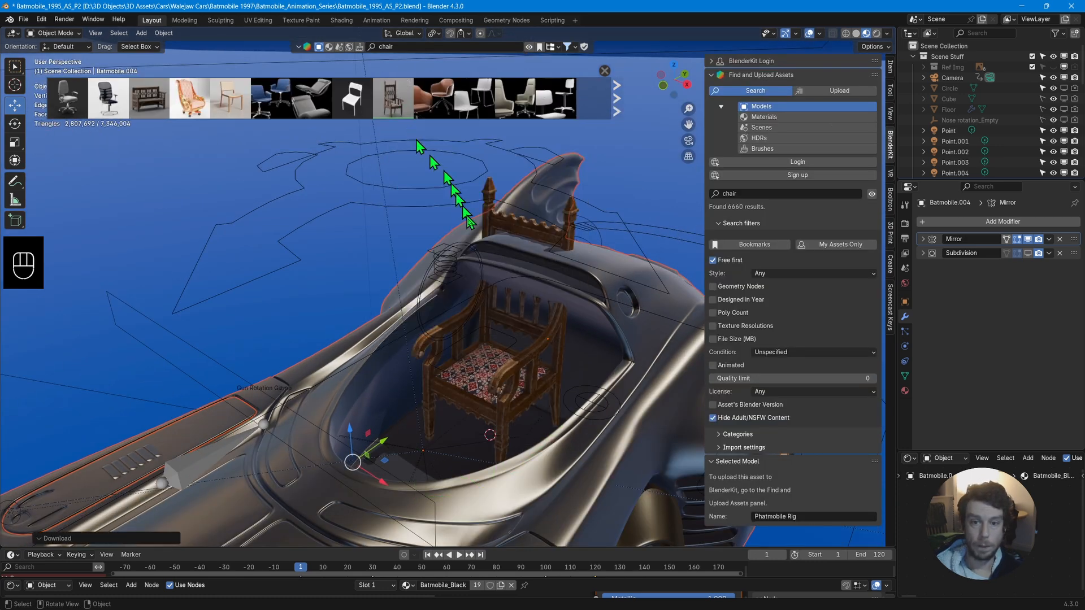
middle_drag(511, 357, 502, 350)
click(502, 349)
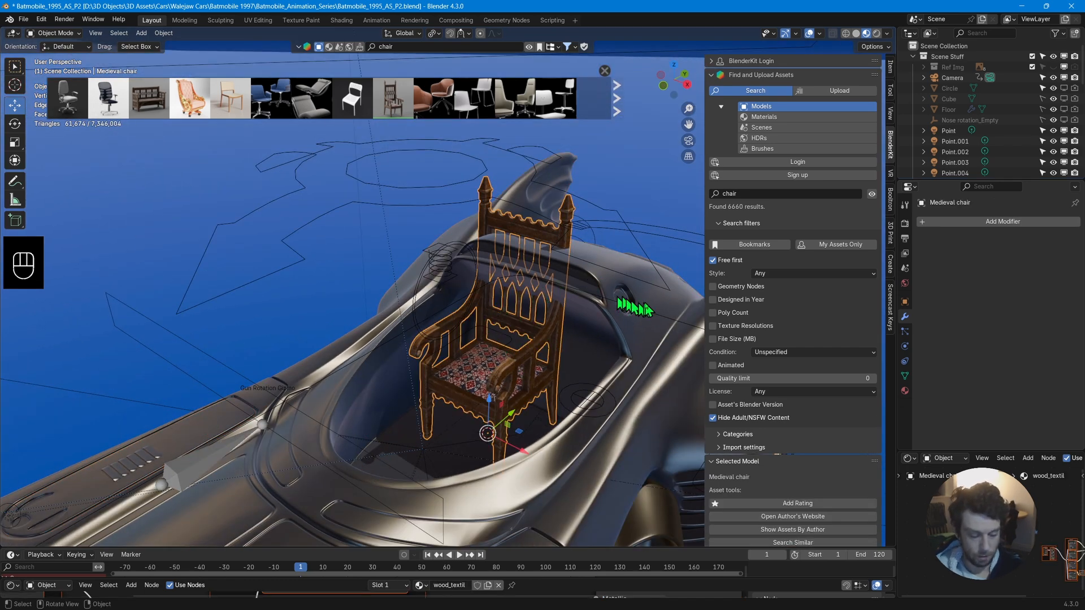
key(s)
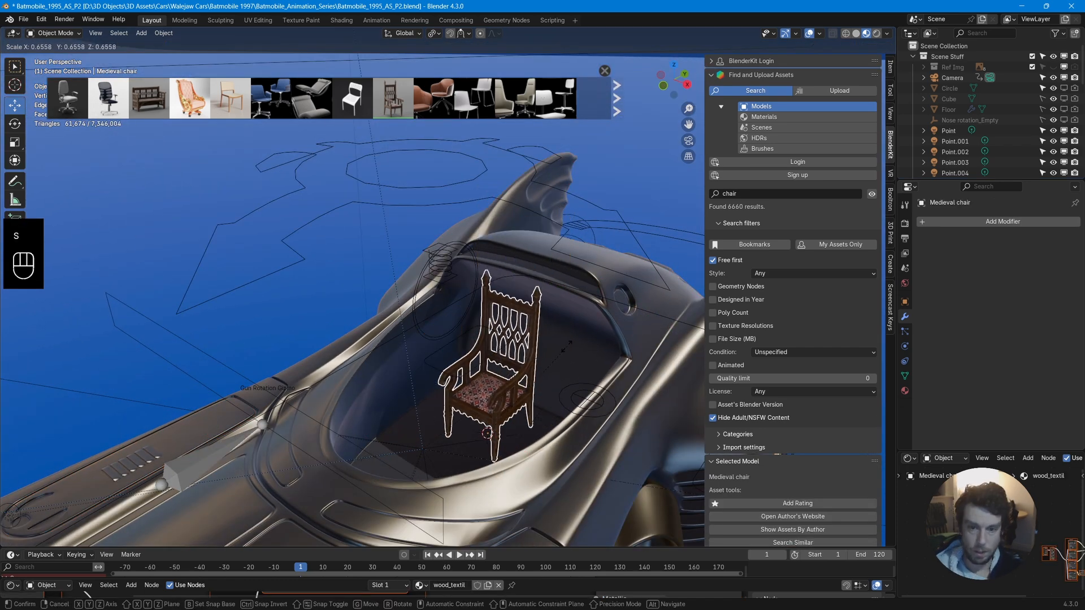
click(565, 358)
Move the Medieval chair sideways along X and by -314.63 mm along Y, and tilt it about -11° around the X axis.
middle_drag(564, 358, 608, 390)
drag(540, 424, 609, 429)
middle_drag(590, 421, 465, 364)
drag(613, 435, 548, 434)
key(r)
key(x)
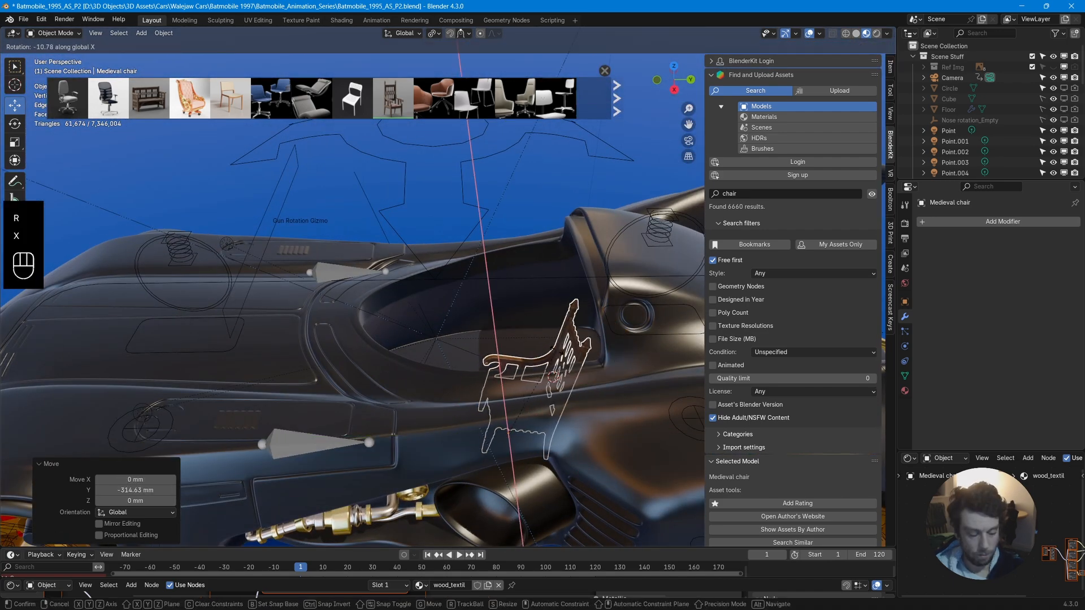
click(556, 361)
Turn off the viewport display of the Batmobile body's Mirror modifier.
middle_drag(559, 364, 666, 356)
click(645, 354)
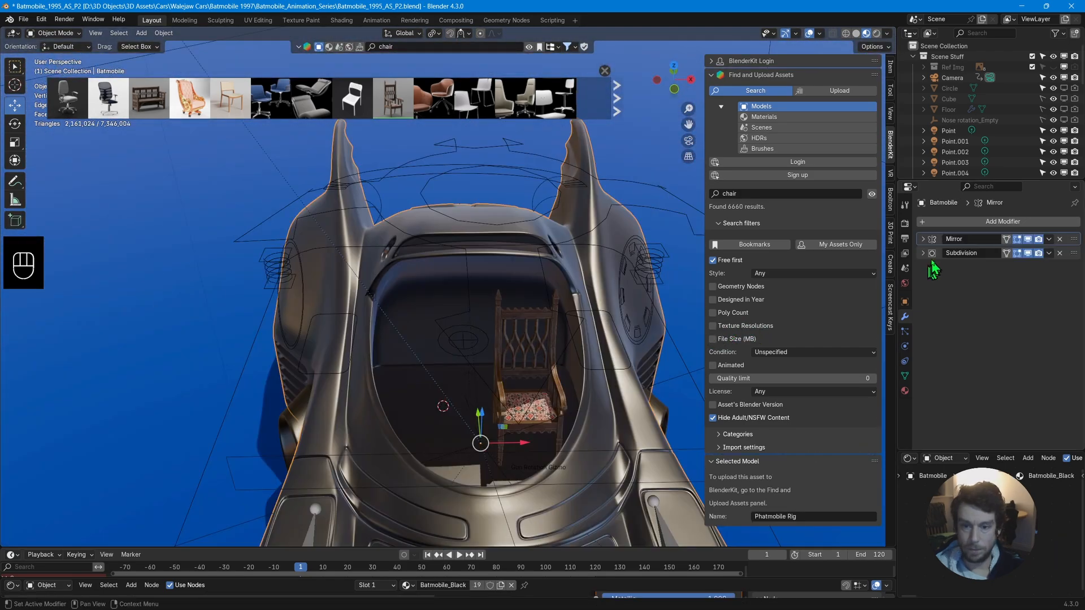
middle_drag(741, 327, 565, 305)
Raise the Medieval chair 31.589 mm along the Z axis.
click(458, 385)
key(g)
key(z)
click(462, 375)
Add a Mirror modifier to the Medieval chair on the X axis, using the Batmobile body as mirror object.
middle_drag(462, 376, 413, 396)
click(1002, 222)
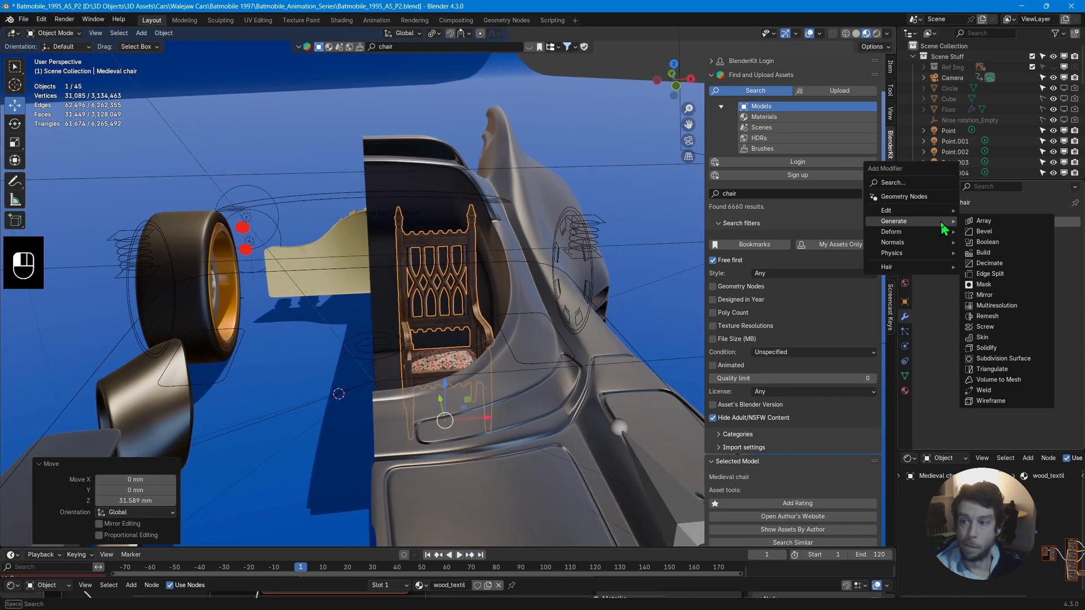
click(961, 312)
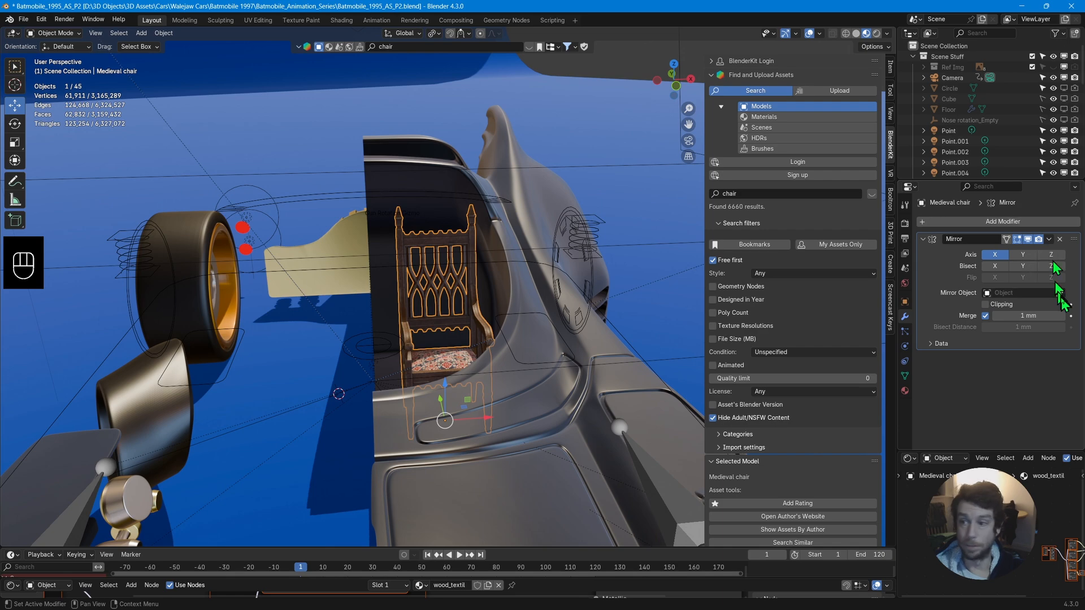
click(534, 339)
middle_drag(534, 339, 454, 360)
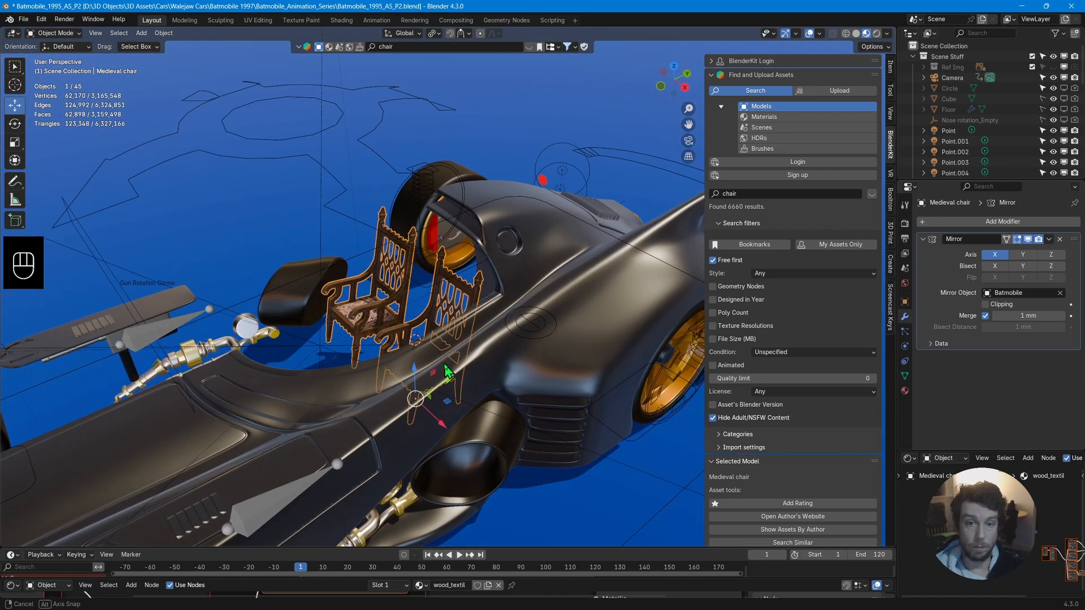
Turn the viewport display of the Batmobile body's Mirror modifier back on and unhide the hidden cockpit and glass.
click(574, 303)
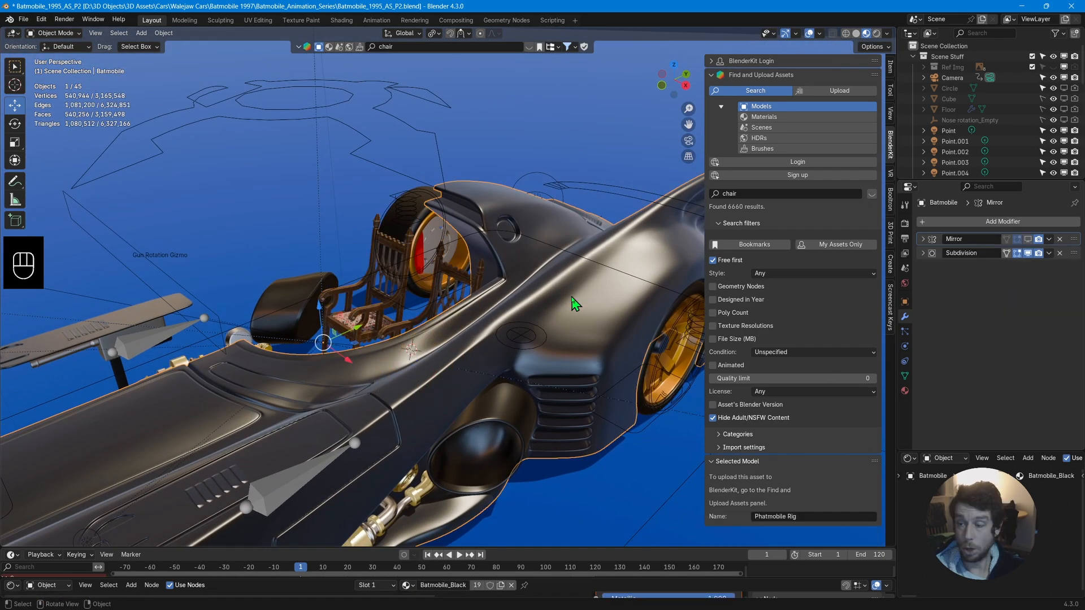
click(1027, 240)
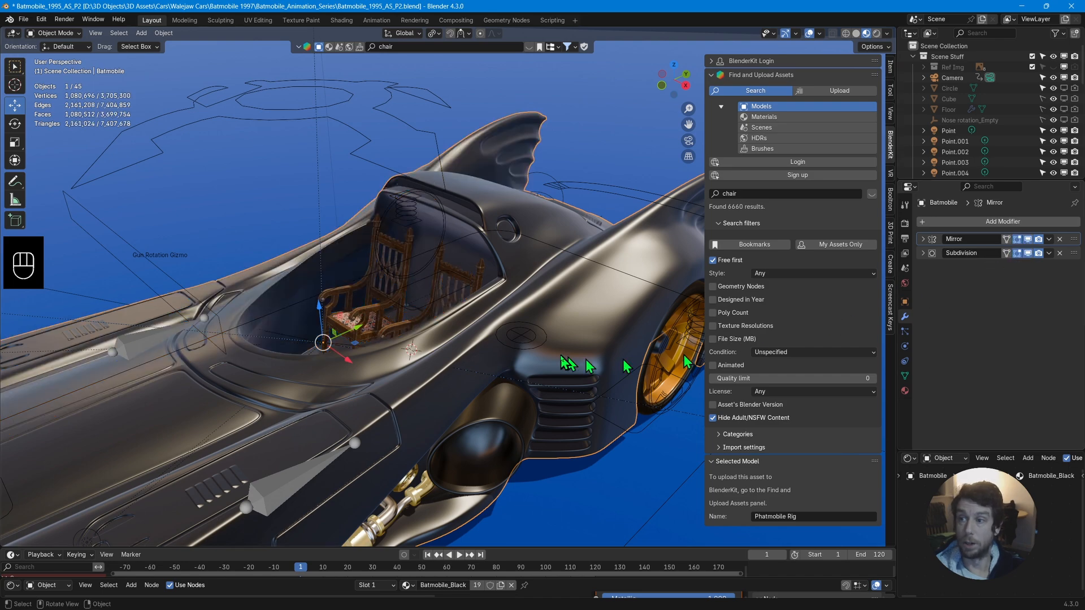
middle_drag(563, 360, 541, 312)
key(alt+h)
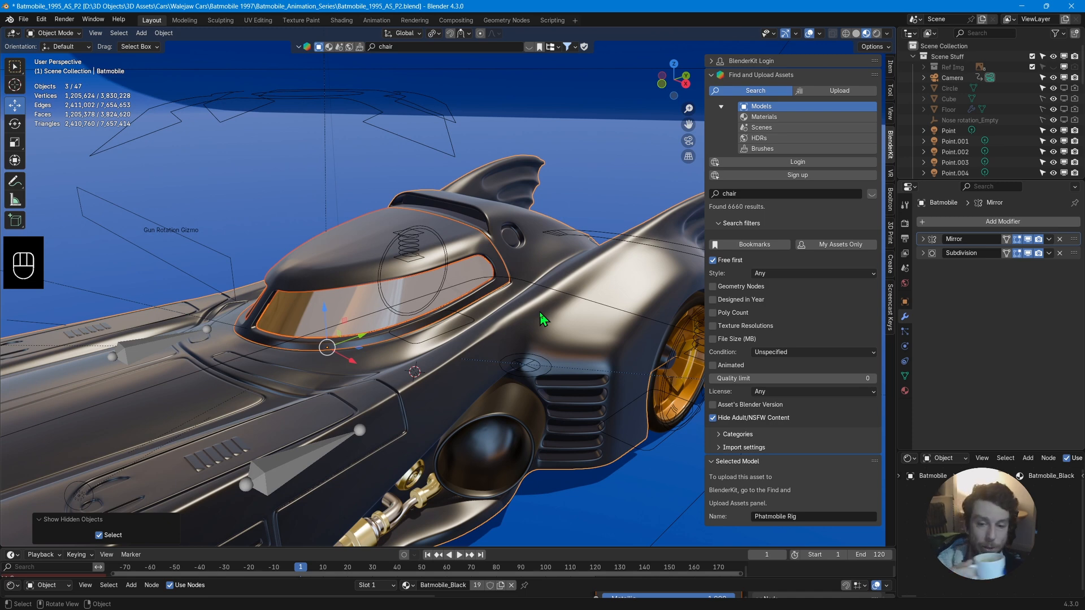
Add a Solidify modifier to the cockpit window glass and place it above the Mirror and Subdivision modifiers.
click(364, 274)
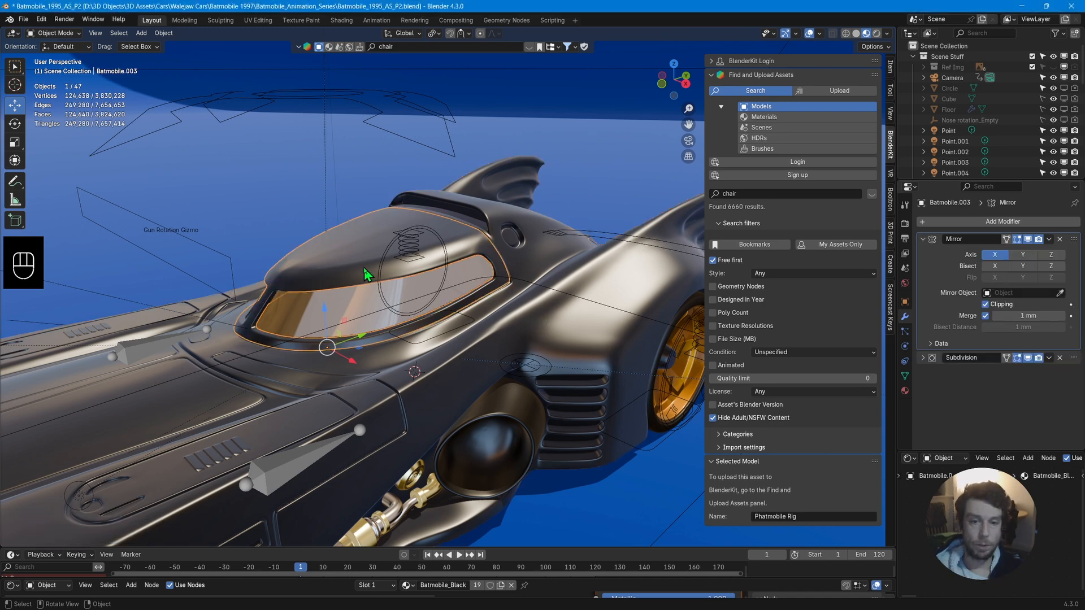
click(369, 304)
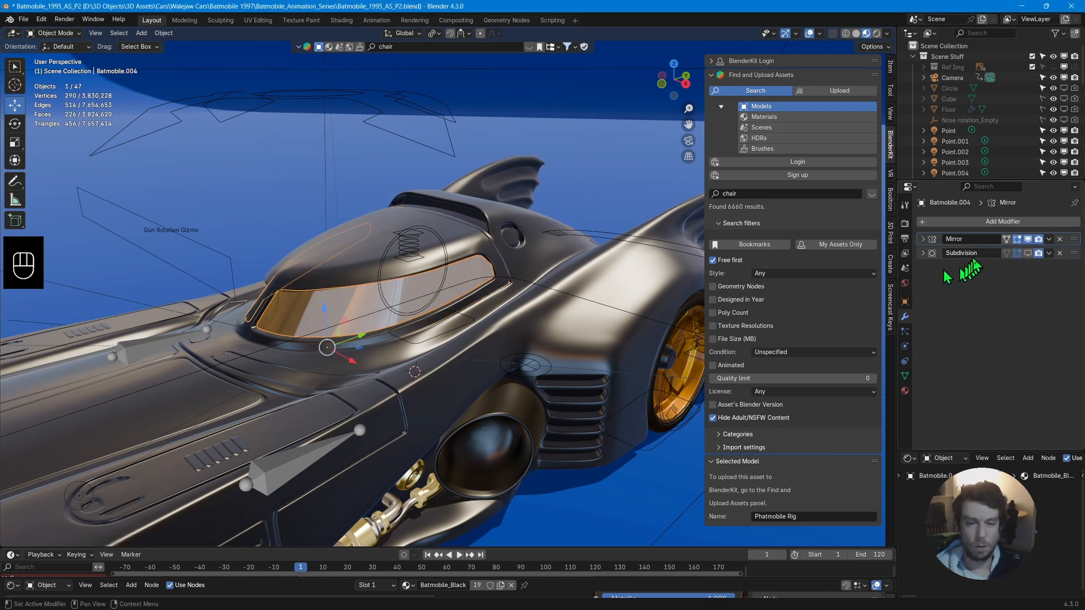
click(954, 224)
mouse_move(955, 231)
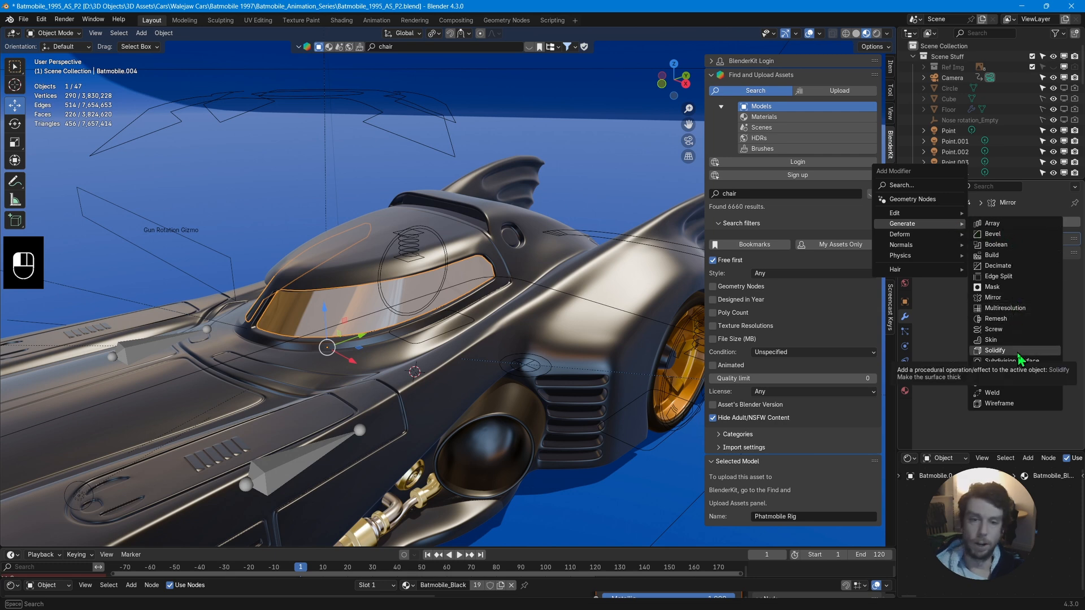
click(995, 350)
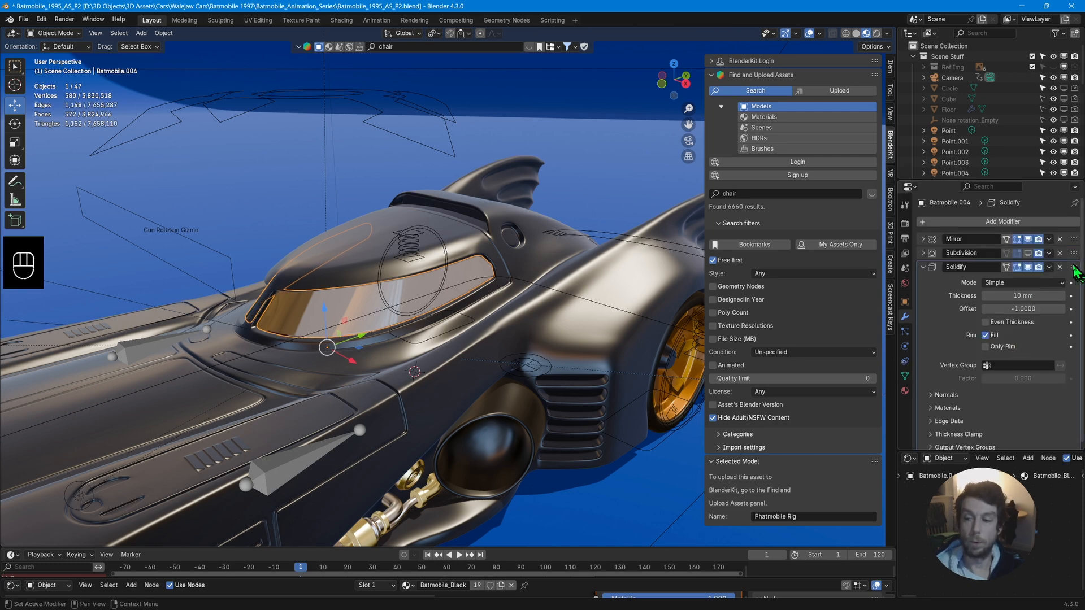
drag(1076, 271, 1074, 240)
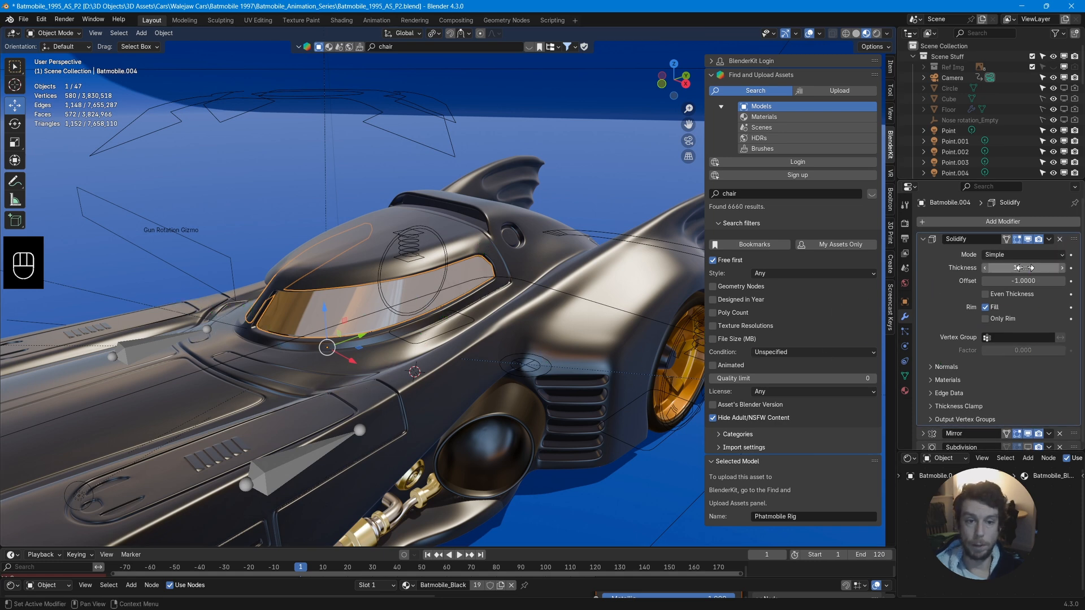
Isolate the window glass, set its Solidify thickness to 30 mm with Even Thickness, and apply the modifier.
scroll(280, 395, up, 5)
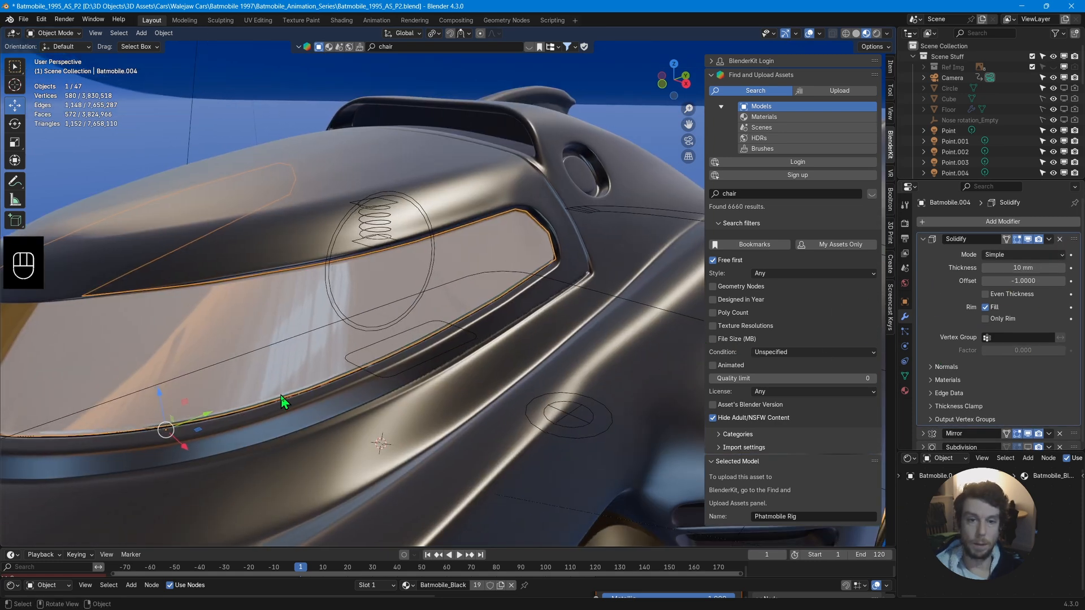
key(KP_Divide)
middle_drag(288, 398, 247, 413)
scroll(303, 358, up, 3)
middle_drag(181, 343, 314, 380)
scroll(314, 379, up, 1)
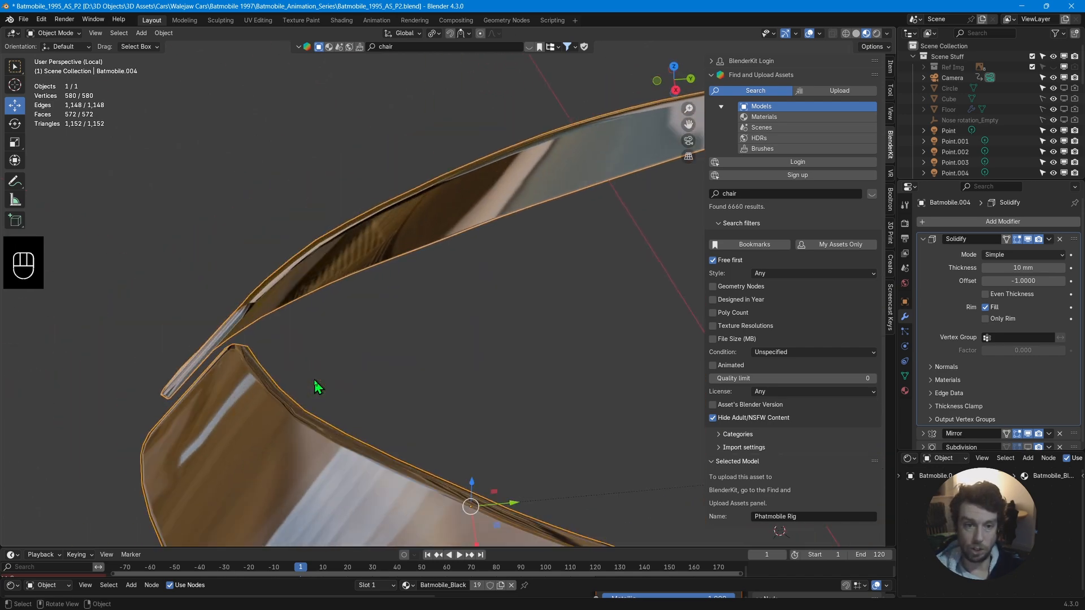
mouse_move(1017, 267)
mouse_down()
mouse_move(1045, 268)
mouse_move(1011, 268)
mouse_move(1022, 268)
mouse_up()
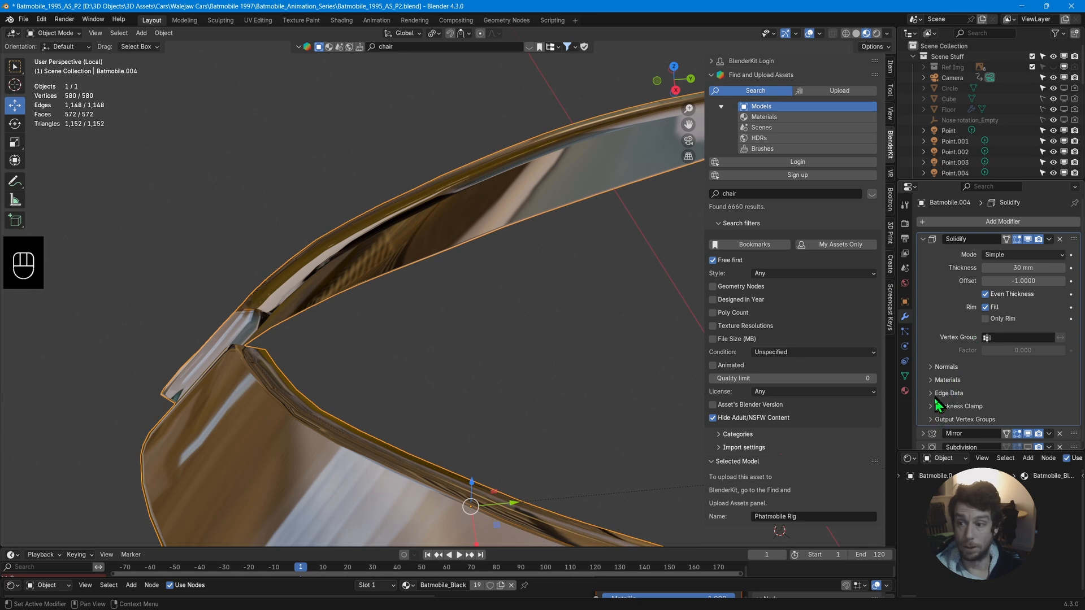
click(1049, 240)
click(1028, 256)
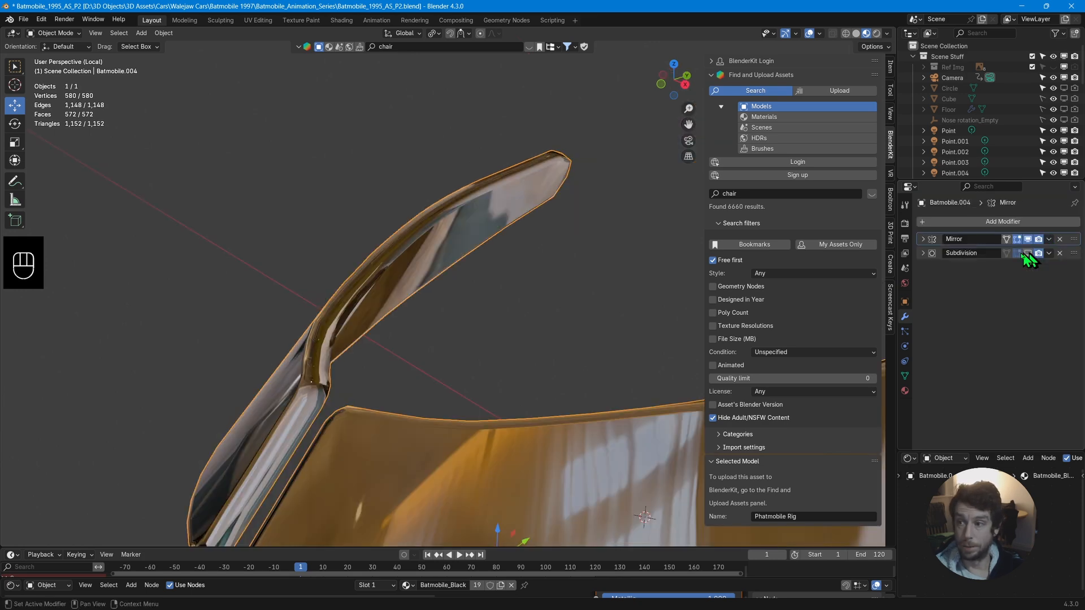
Add two edge loops around the glass's thickness, slid by factors of 0.693 and -0.719 toward its opposite edges.
key(Tab)
mouse_move(376, 382)
middle_down()
mouse_move(509, 395)
mouse_move(521, 375)
mouse_move(315, 375)
mouse_move(354, 405)
mouse_move(384, 368)
middle_up()
scroll(350, 404, up, 1)
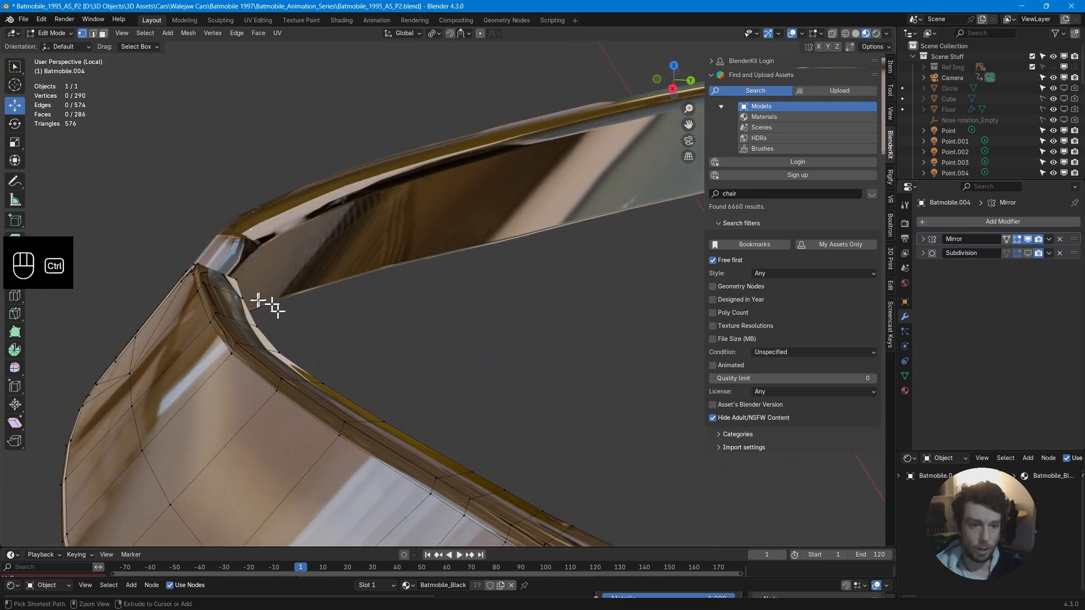
key(ctrl+r)
click(226, 288)
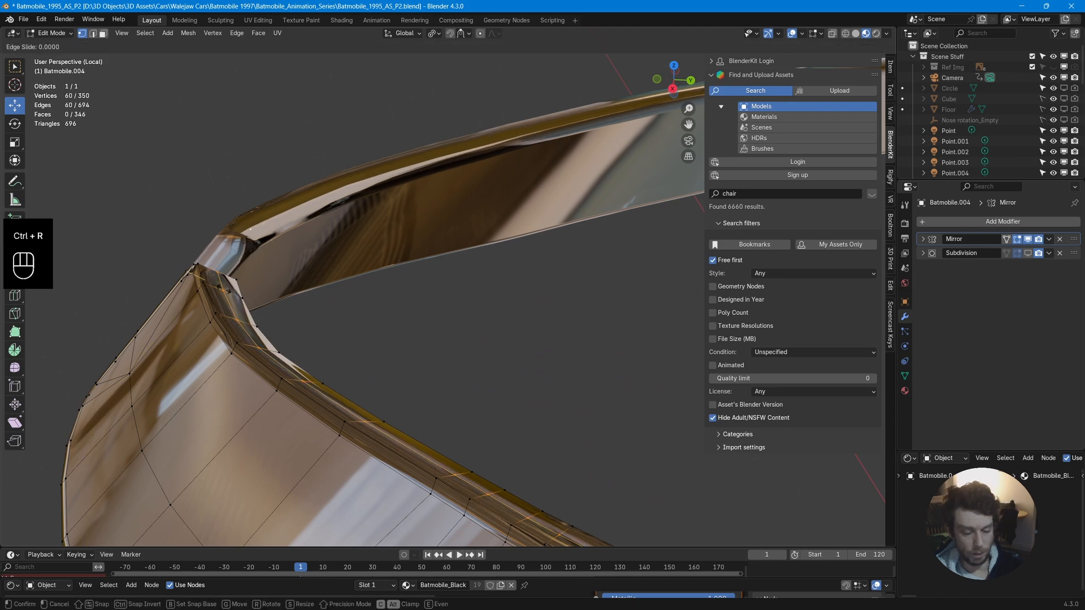
click(212, 287)
key(ctrl+r)
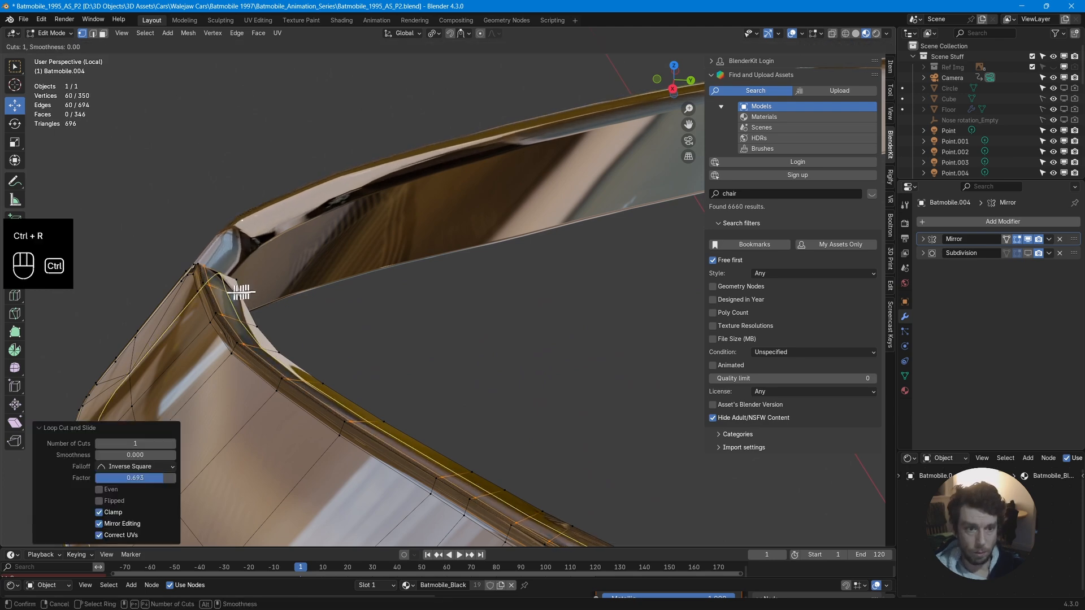
click(243, 292)
click(262, 306)
middle_drag(261, 306, 409, 330)
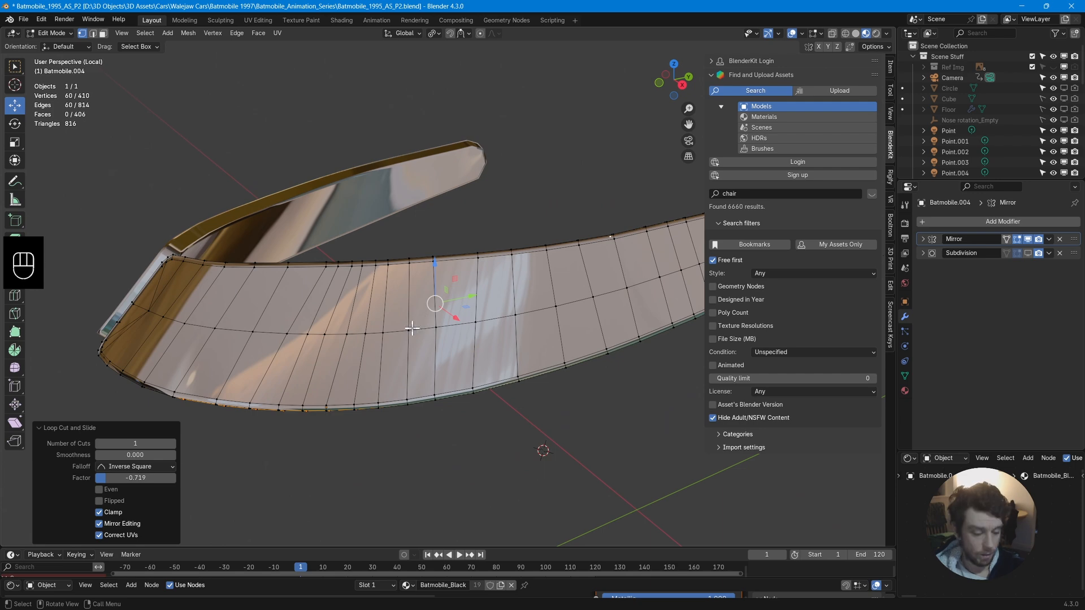
Select the faces of the glass's outer surface and inset them by 1.871 mm.
key(2)
shift+middle_drag(472, 325, 148, 346)
ctrl+click(477, 258)
scroll(455, 302, up, 2)
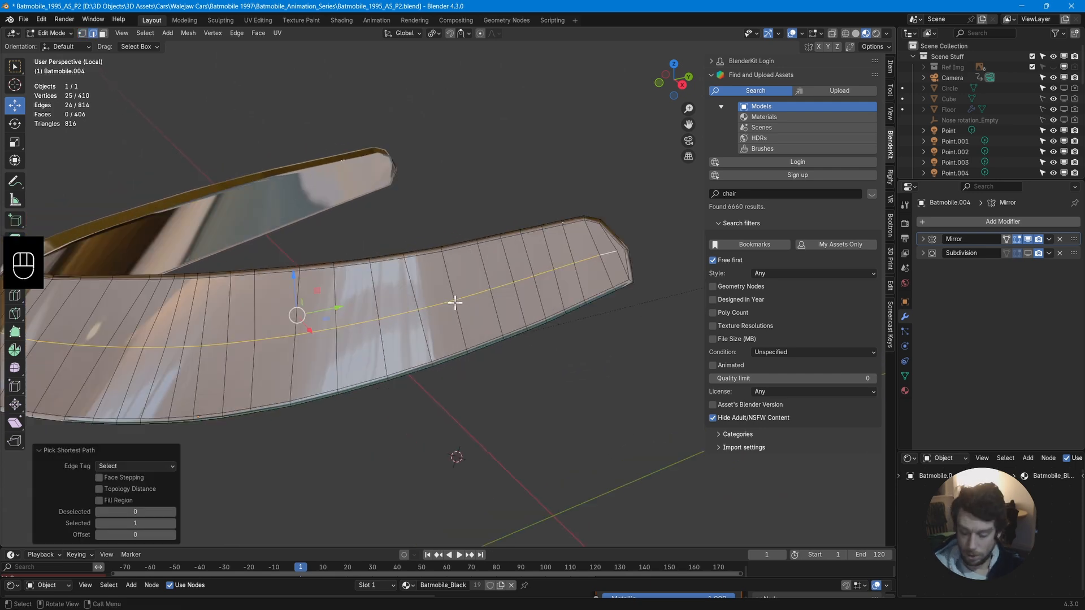
key(ctrl+KP_Add)
scroll(404, 326, up, 5)
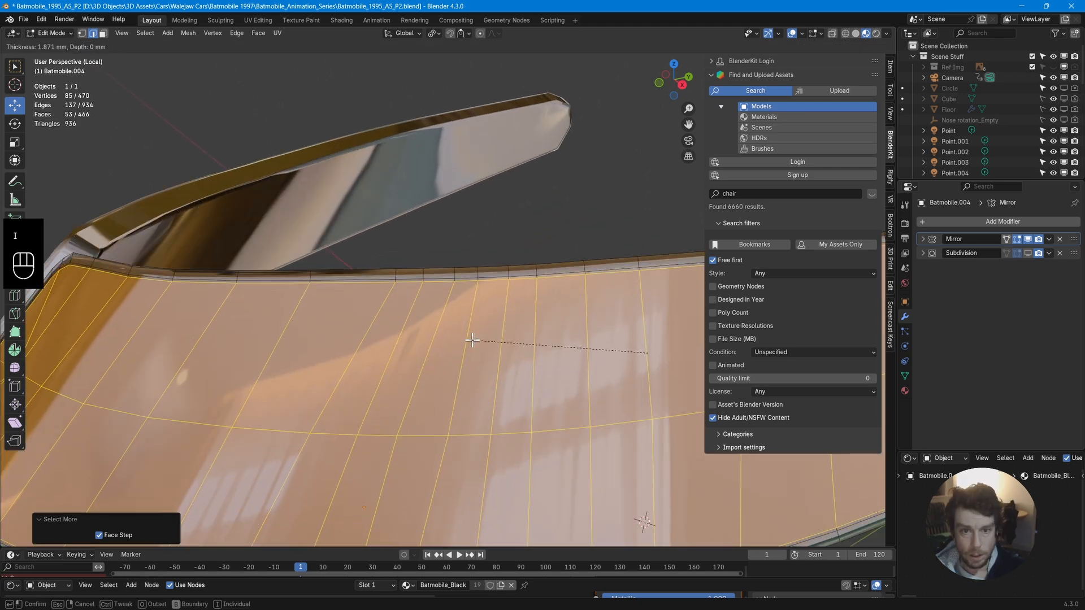
key(i)
click(474, 339)
scroll(473, 339, down, 5)
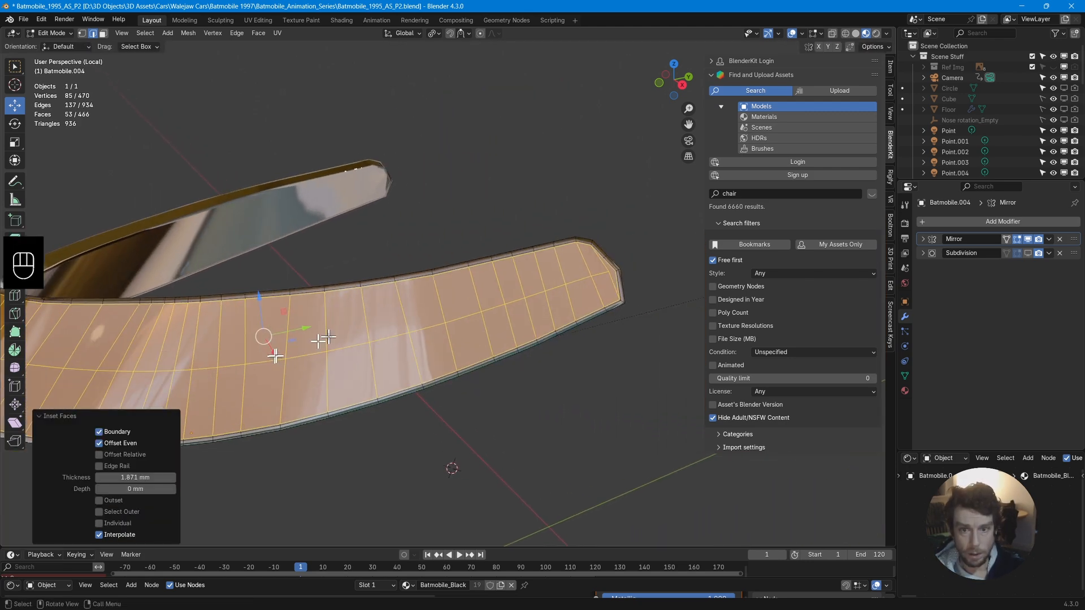
middle_drag(277, 356, 243, 362)
Leave mesh editing, turn on the viewport display of the glass's Subdivision modifier, and preview the glass in rendered shading.
key(Tab)
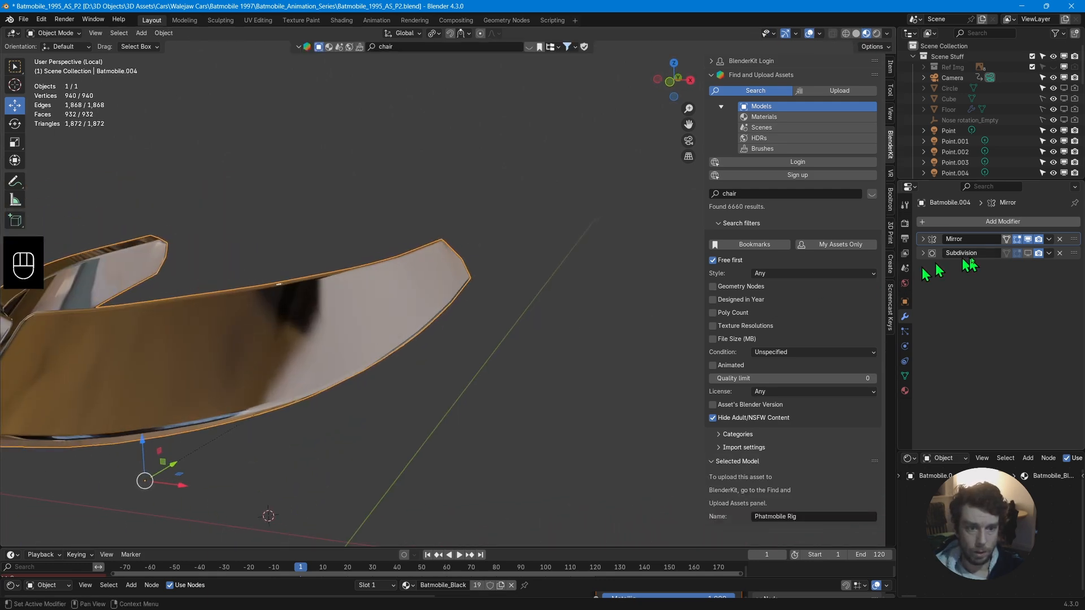
click(1028, 254)
middle_drag(315, 394, 376, 388)
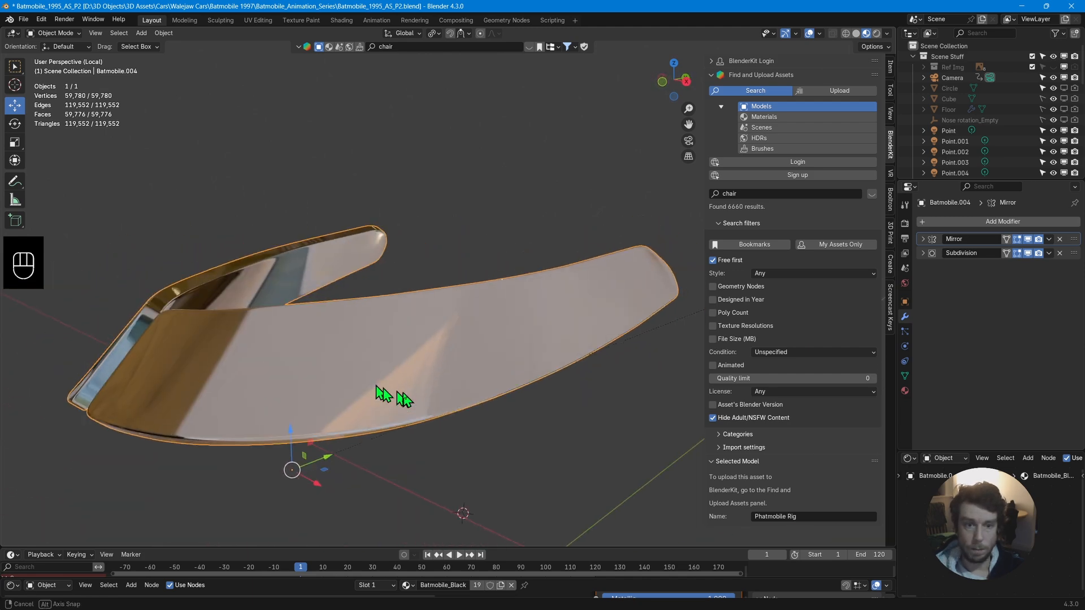
click(875, 33)
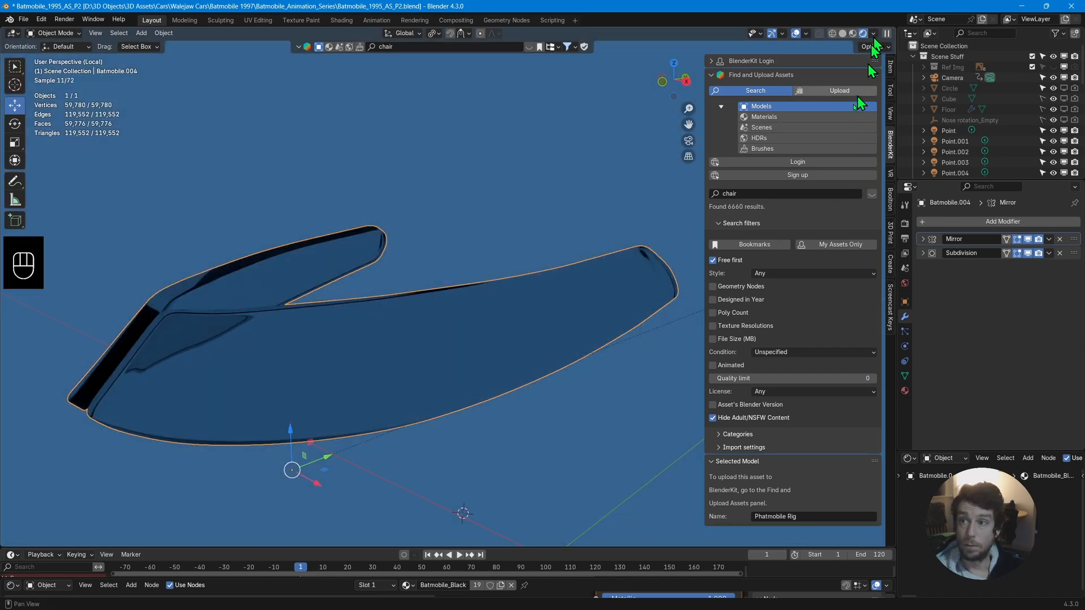
mouse_move(492, 397)
middle_down()
mouse_move(455, 395)
mouse_move(423, 363)
mouse_move(422, 400)
mouse_move(373, 367)
mouse_move(332, 363)
mouse_move(286, 378)
mouse_move(281, 412)
mouse_move(436, 417)
middle_up()
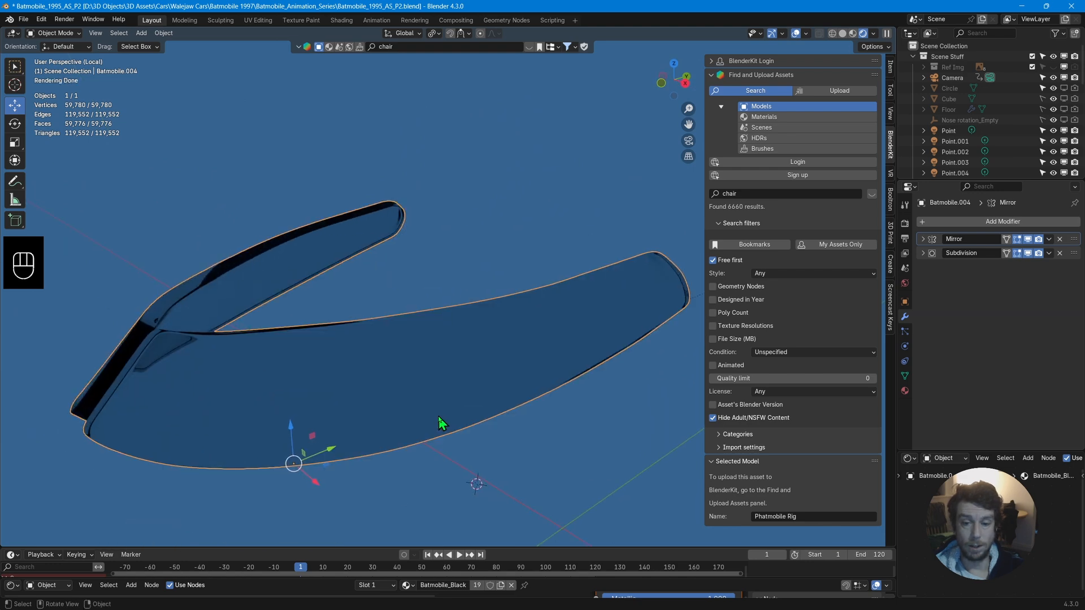
Leave the isolated view and examine the window glass in place on the car.
key(KP_Divide)
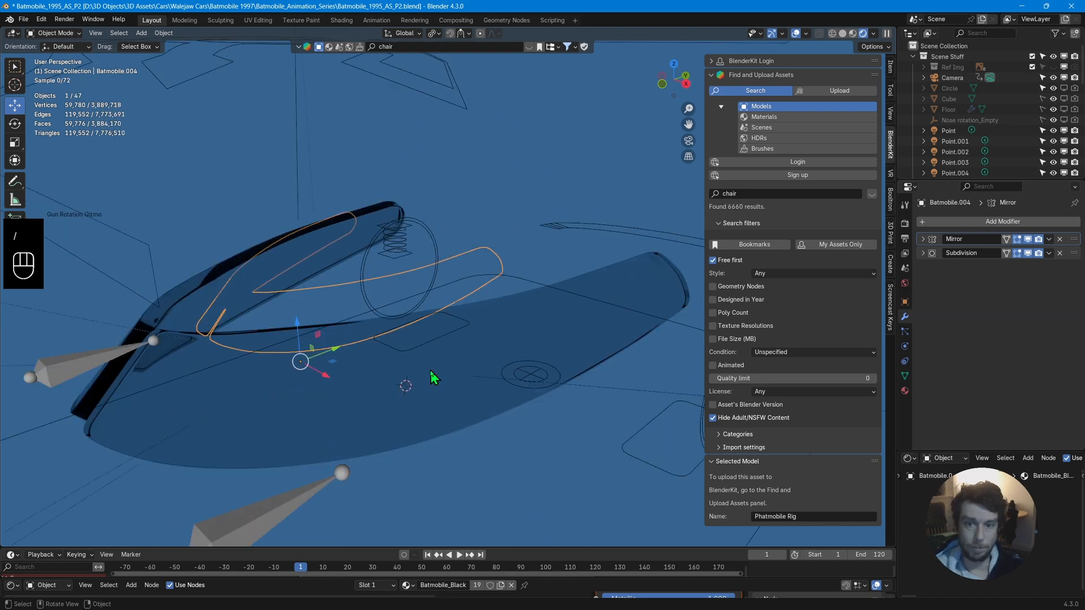
click(434, 351)
middle_drag(431, 315, 439, 387)
scroll(438, 382, up, 4)
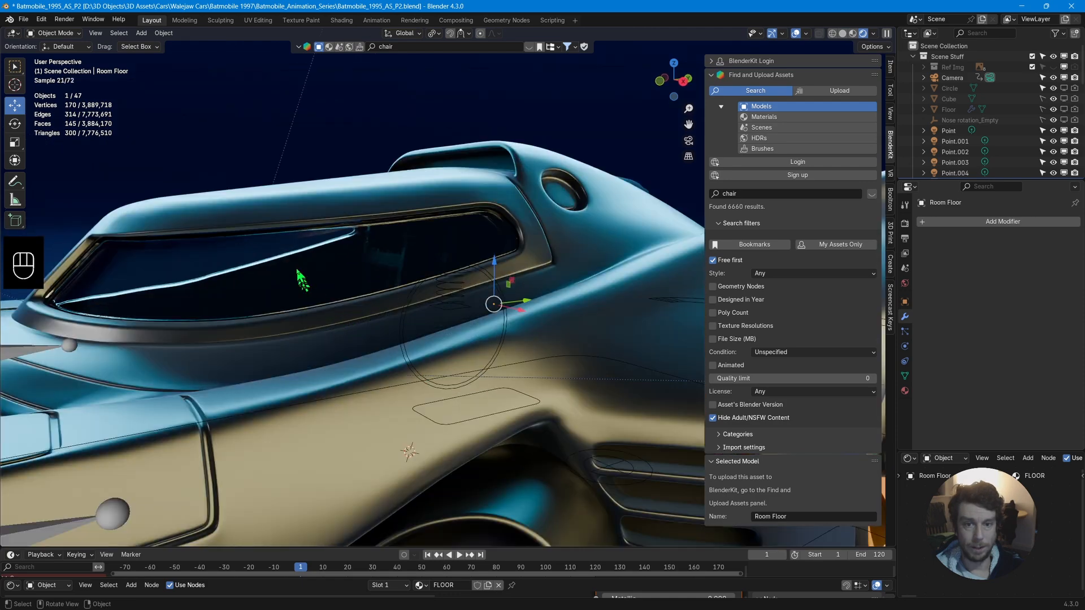
Scale the window glass up slightly along Z and shift its whole mesh 9.4272 mm along Y to fit the cockpit opening.
click(298, 272)
middle_drag(300, 316, 373, 463)
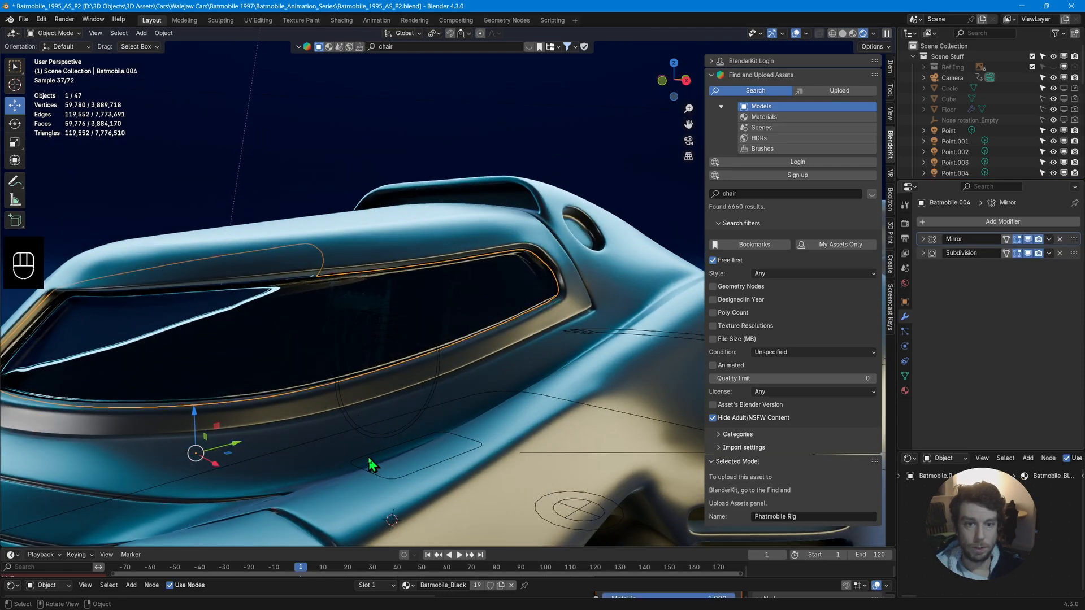
middle_drag(363, 426, 411, 427)
key(s)
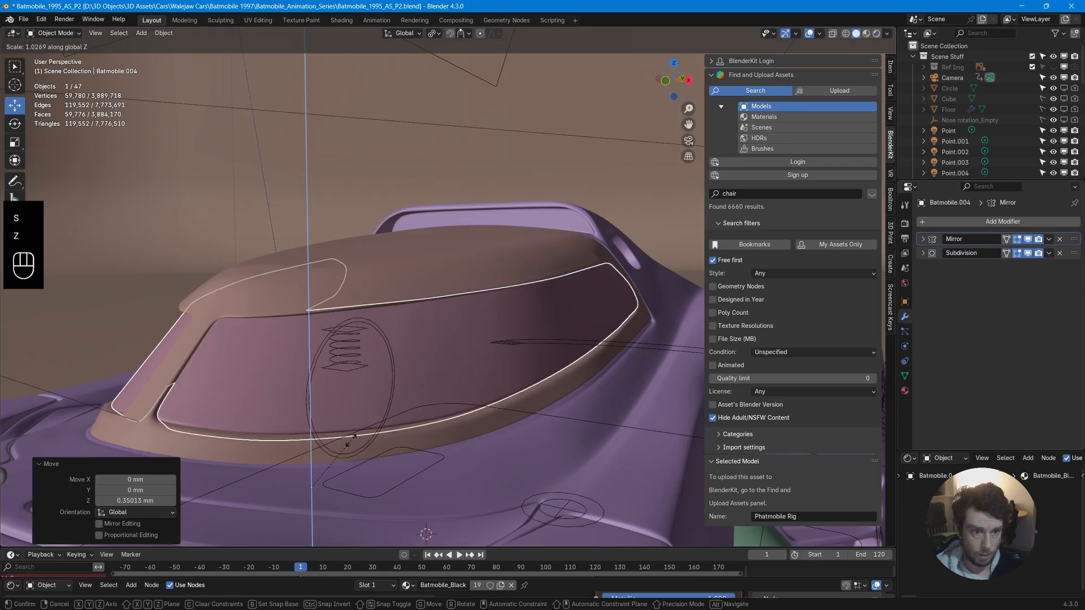
click(351, 441)
key(Tab)
middle_drag(494, 325, 344, 254)
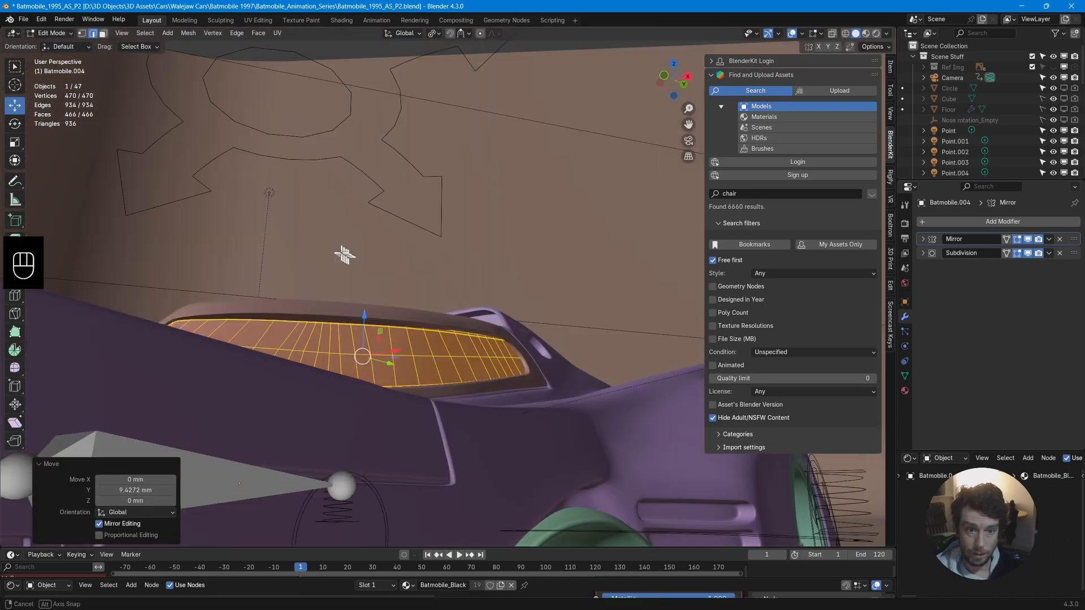
key(Tab)
Examine the fitted glass and cockpit on the whole car in rendered shading, both close up and from farther away.
click(325, 282)
middle_drag(325, 308, 431, 354)
scroll(436, 379, down, 4)
scroll(435, 373, up, 2)
scroll(434, 361, down, 2)
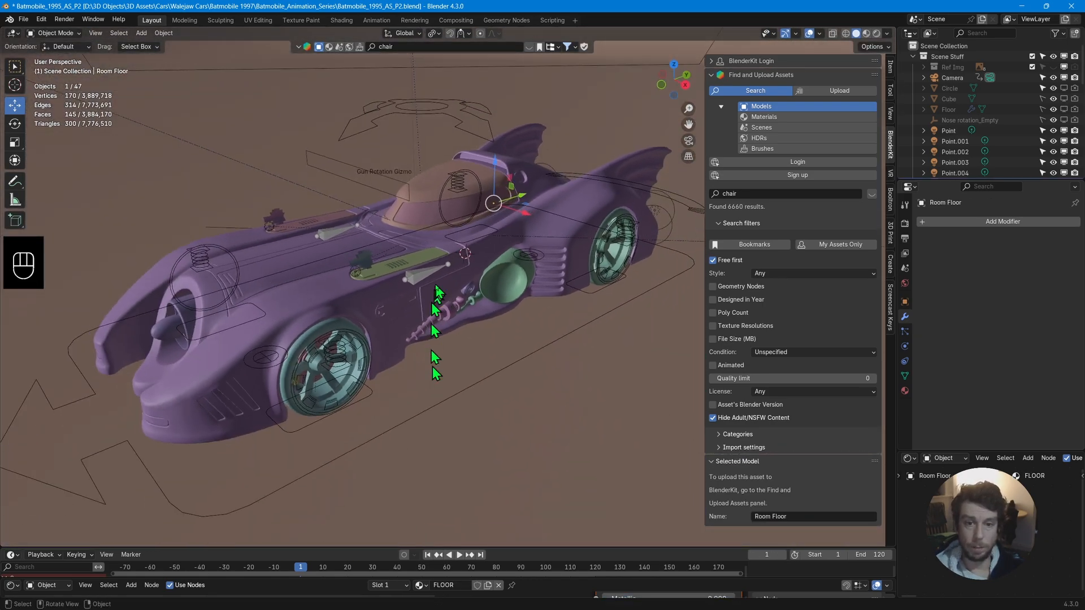
click(438, 293)
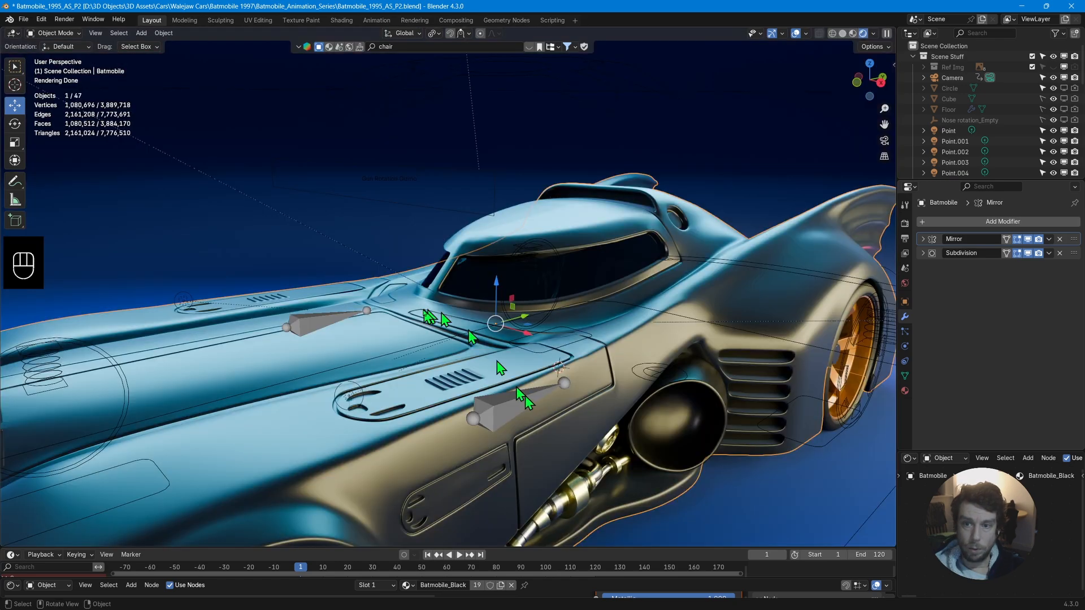
click(438, 303)
middle_drag(438, 303, 455, 342)
scroll(455, 342, up, 6)
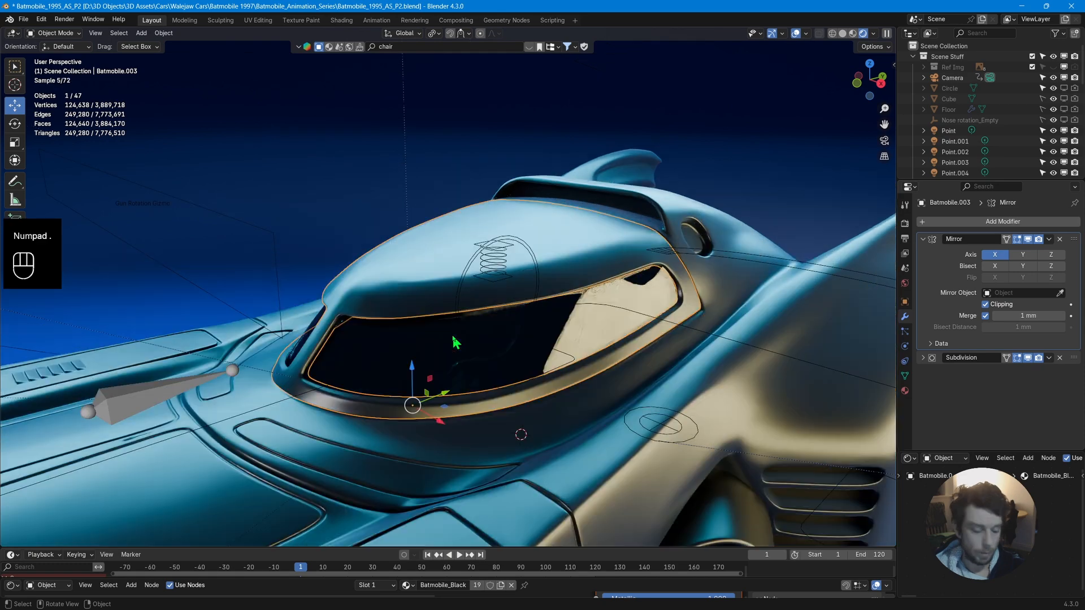
scroll(479, 353, down, 10)
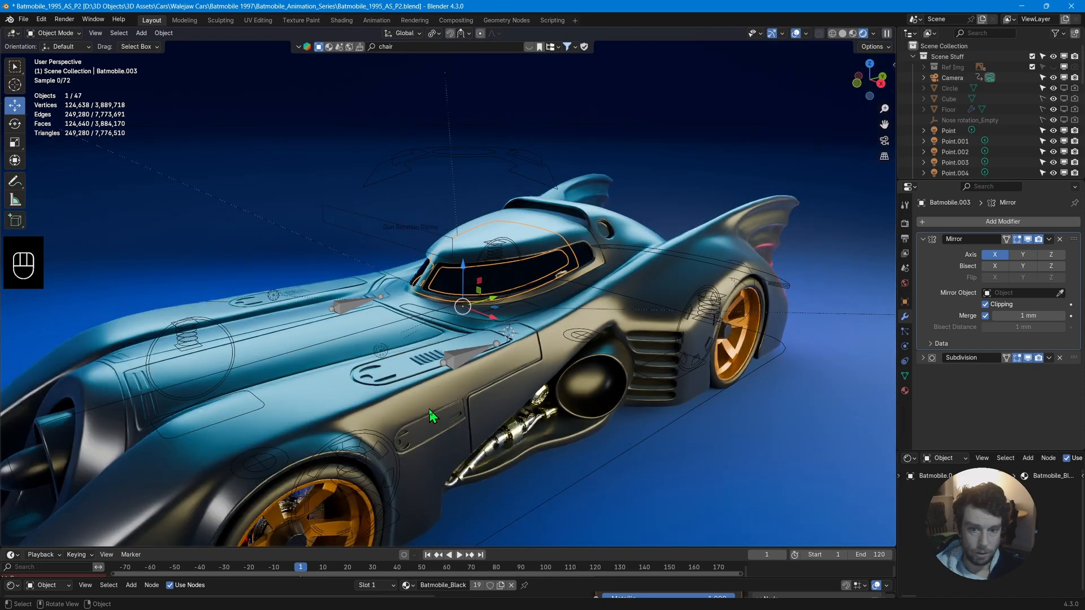
Examine the Batmobile's cockpit glass, side and front in rendered shading from several angles and distances.
middle_drag(432, 412, 459, 424)
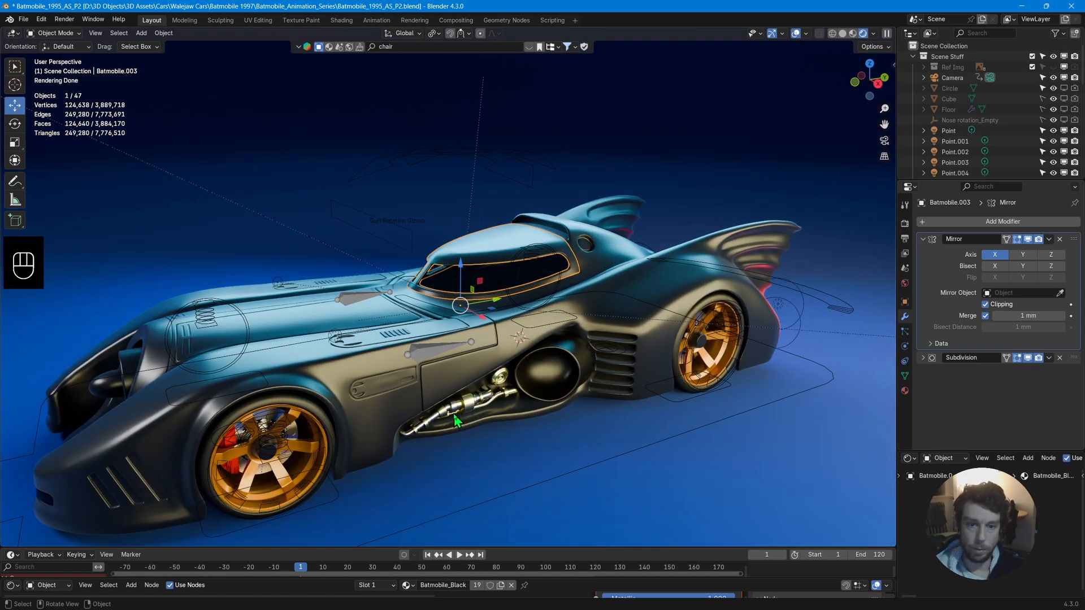
click(455, 416)
scroll(574, 441, up, 8)
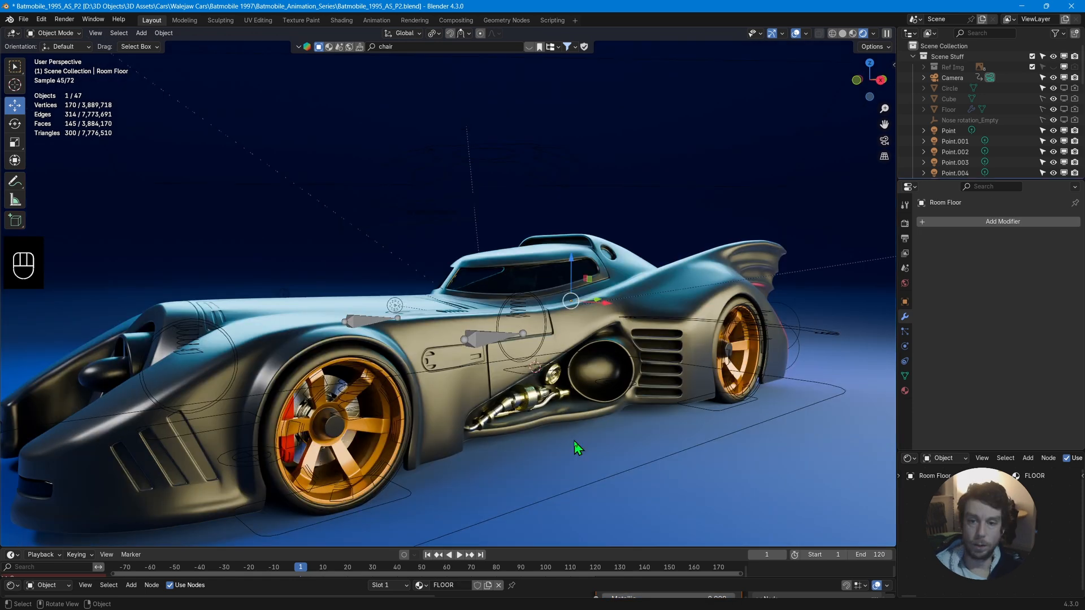
scroll(610, 434, up, 6)
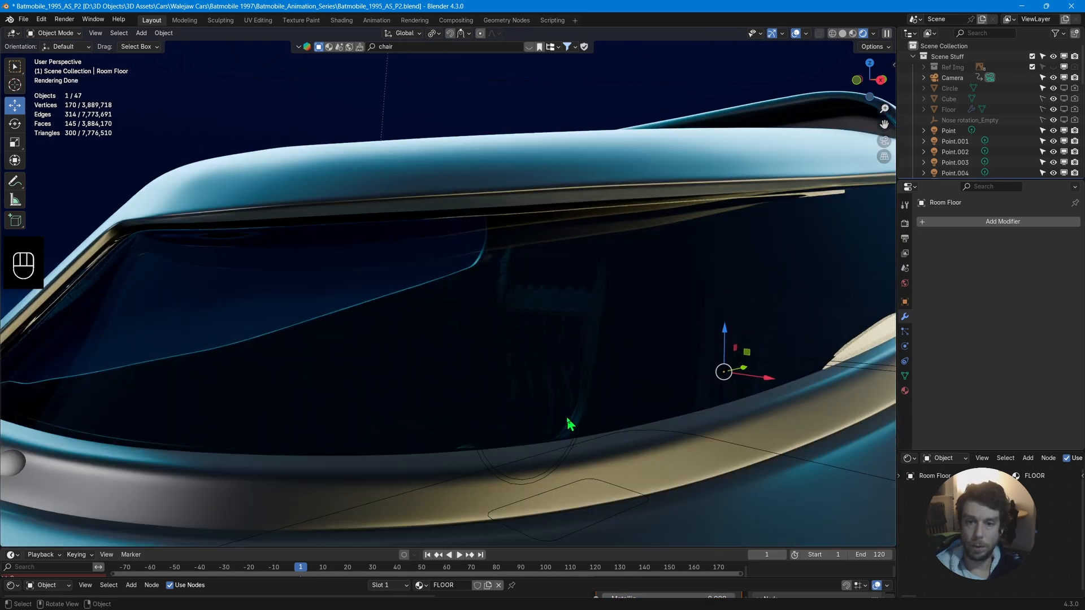
scroll(569, 423, down, 12)
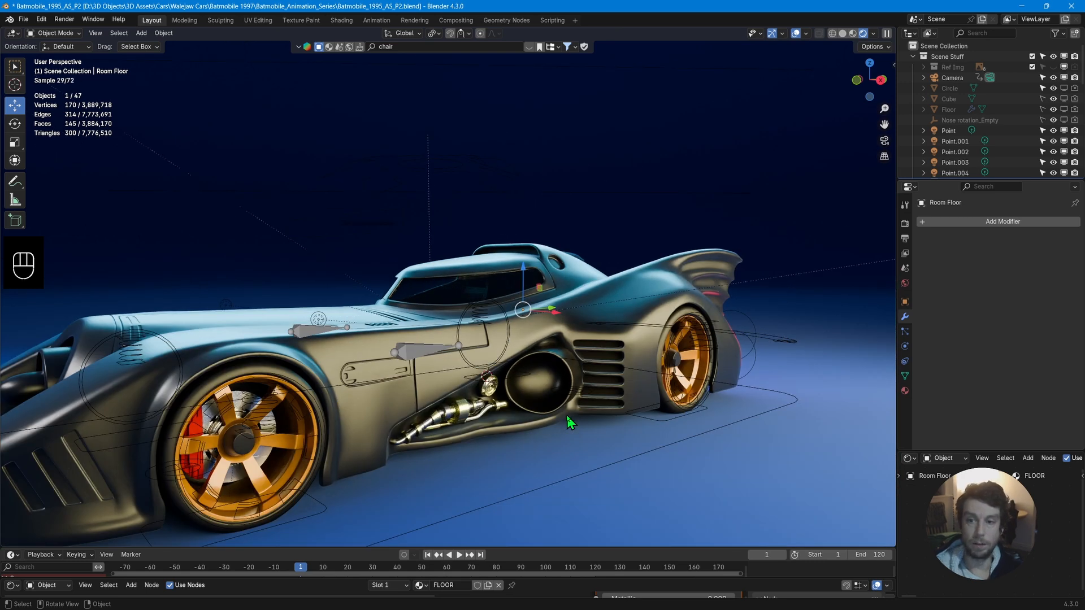
scroll(568, 416, down, 2)
scroll(582, 438, up, 8)
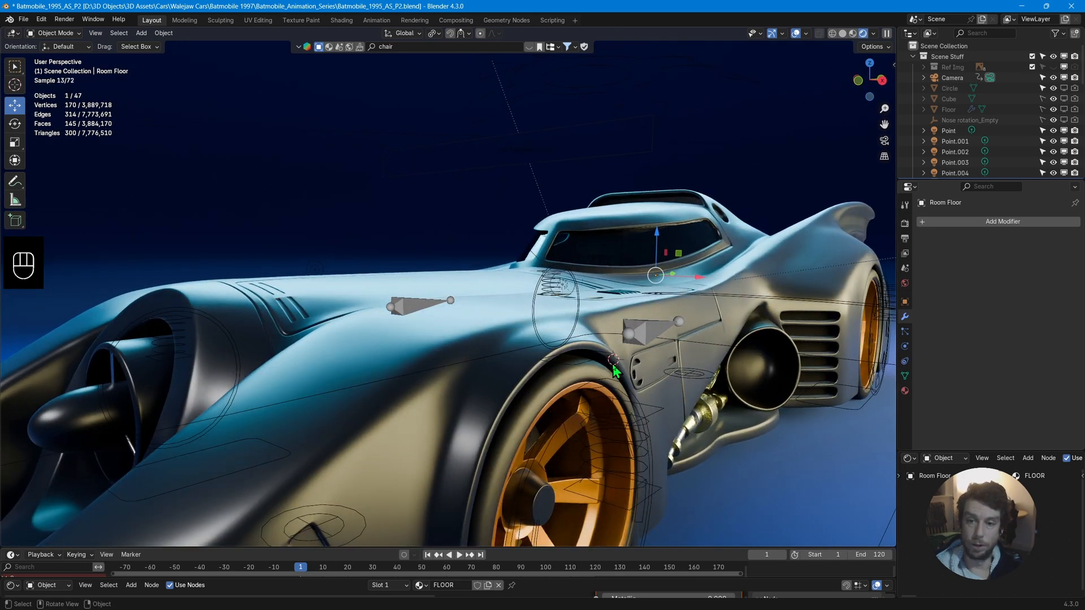
scroll(614, 371, down, 5)
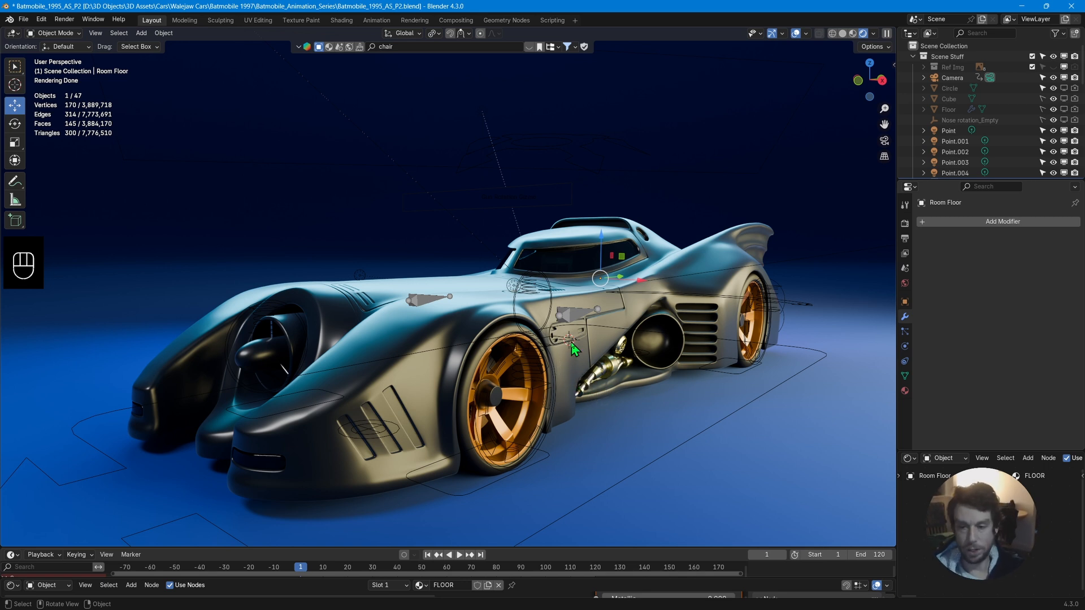
middle_drag(572, 305, 606, 272)
middle_drag(605, 272, 546, 270)
click(547, 275)
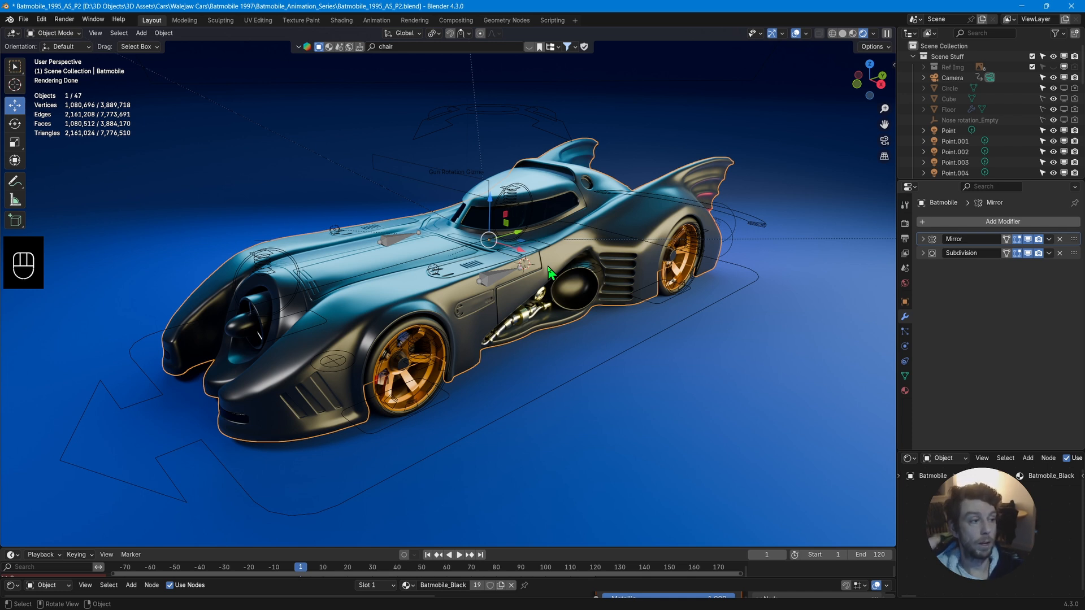
Enlarge the Outliner, locate the window and windowframe objects in the Roof Door collection, and select them on the cockpit.
drag(989, 178, 989, 365)
click(977, 162)
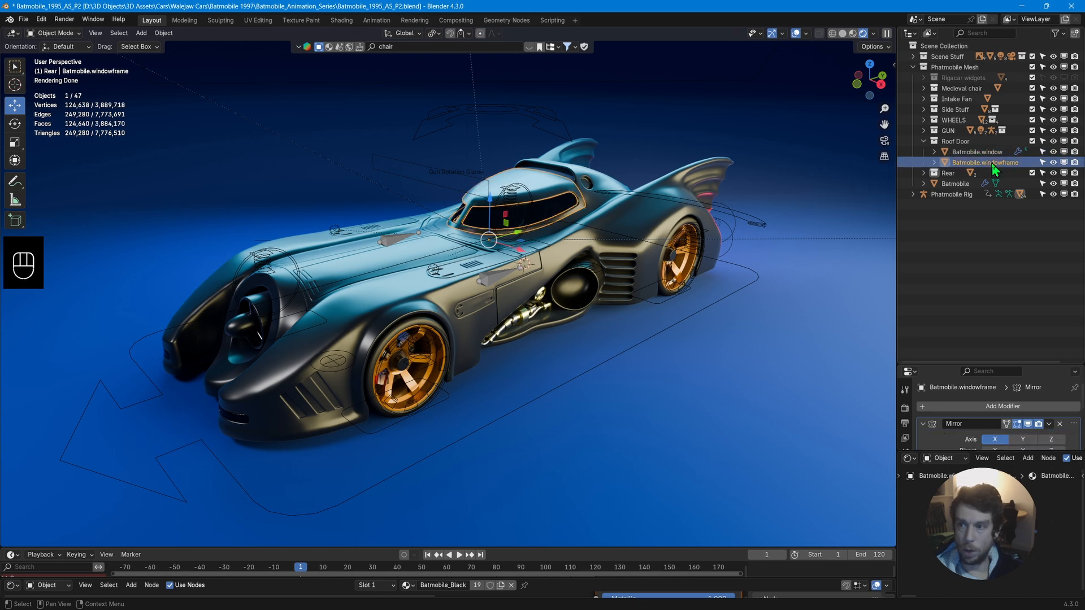
click(668, 218)
scroll(612, 303, up, 3)
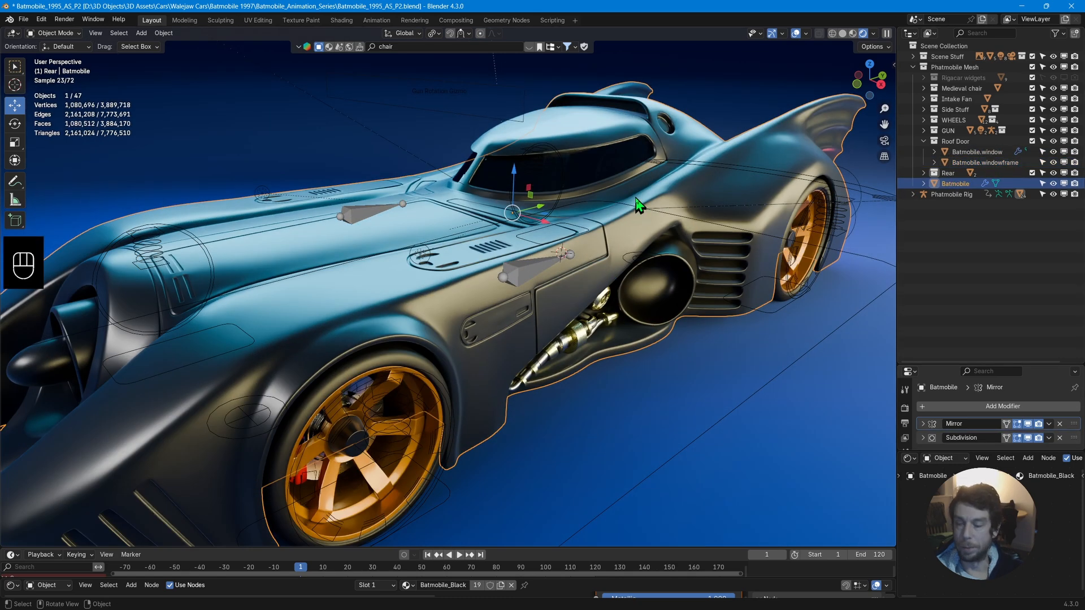
scroll(520, 308, down, 2)
click(543, 171)
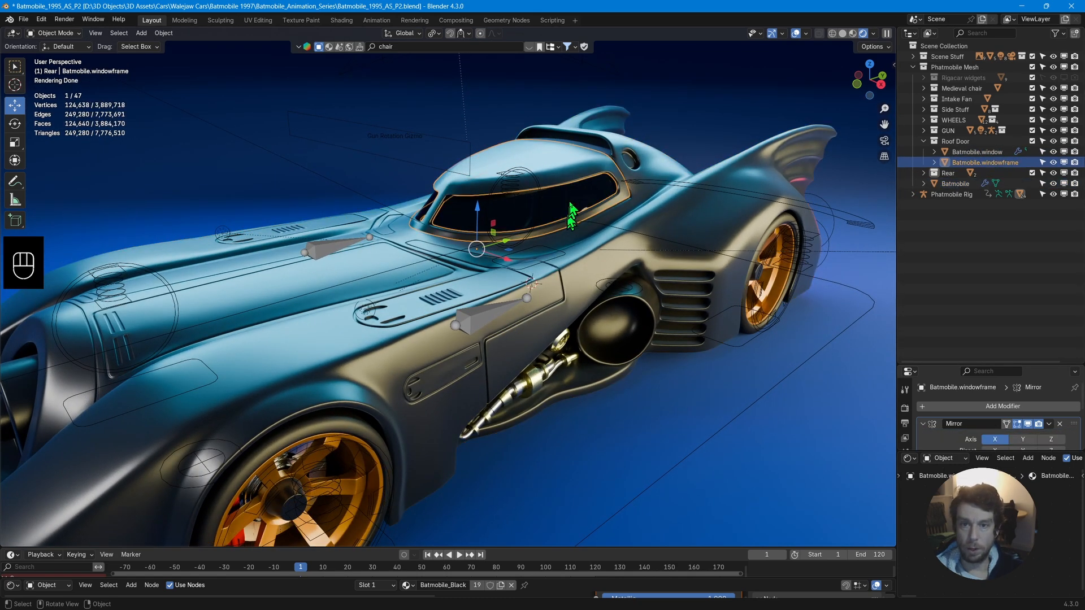
shift+click(544, 220)
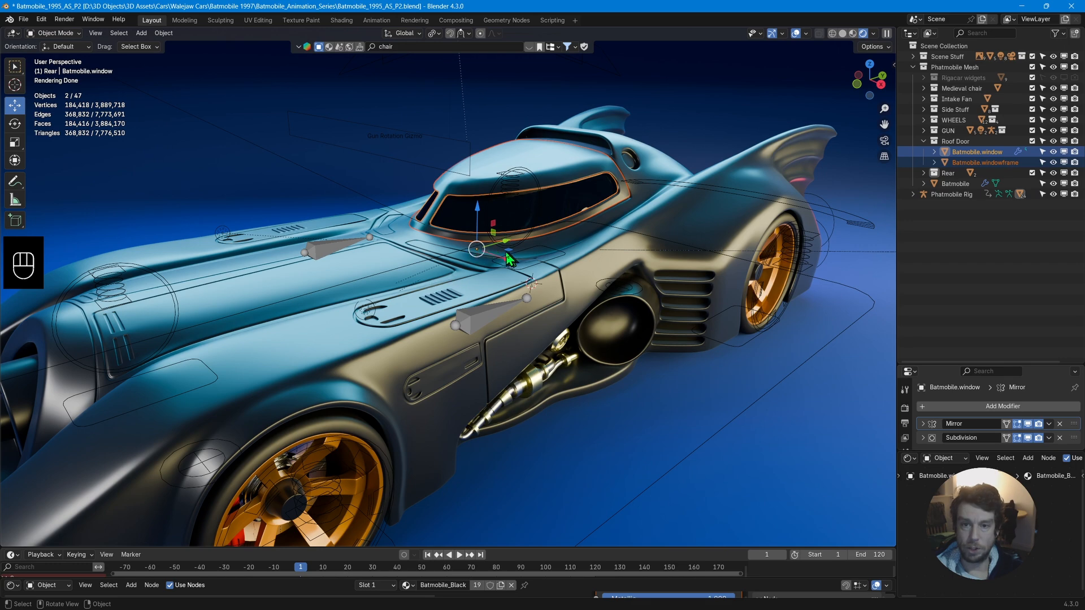
mouse_move(506, 258)
middle_down()
mouse_move(494, 260)
mouse_move(484, 285)
mouse_move(502, 269)
middle_up()
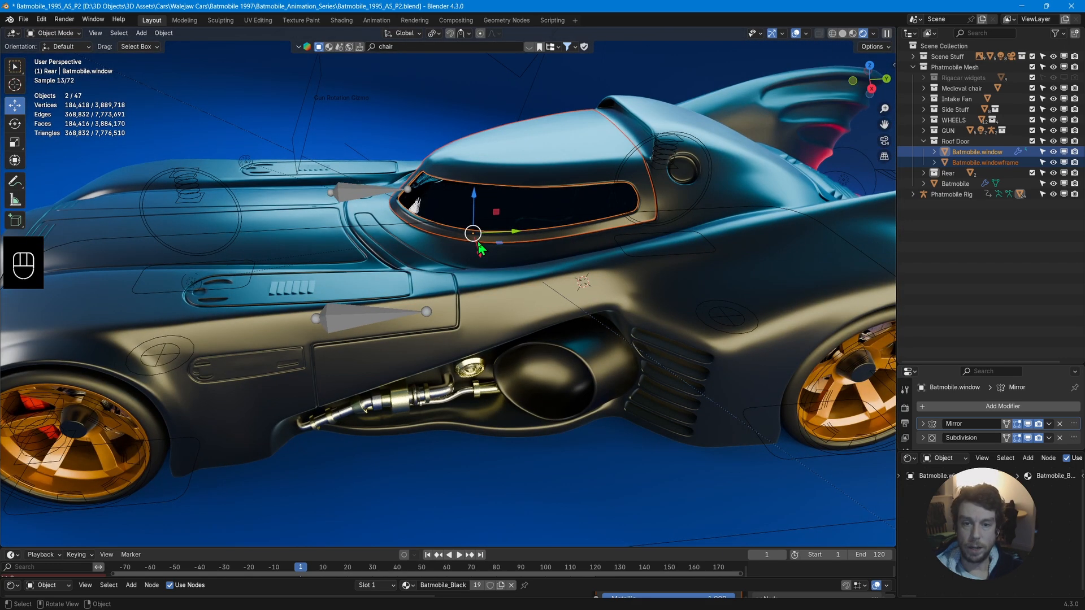
middle_drag(478, 240, 482, 243)
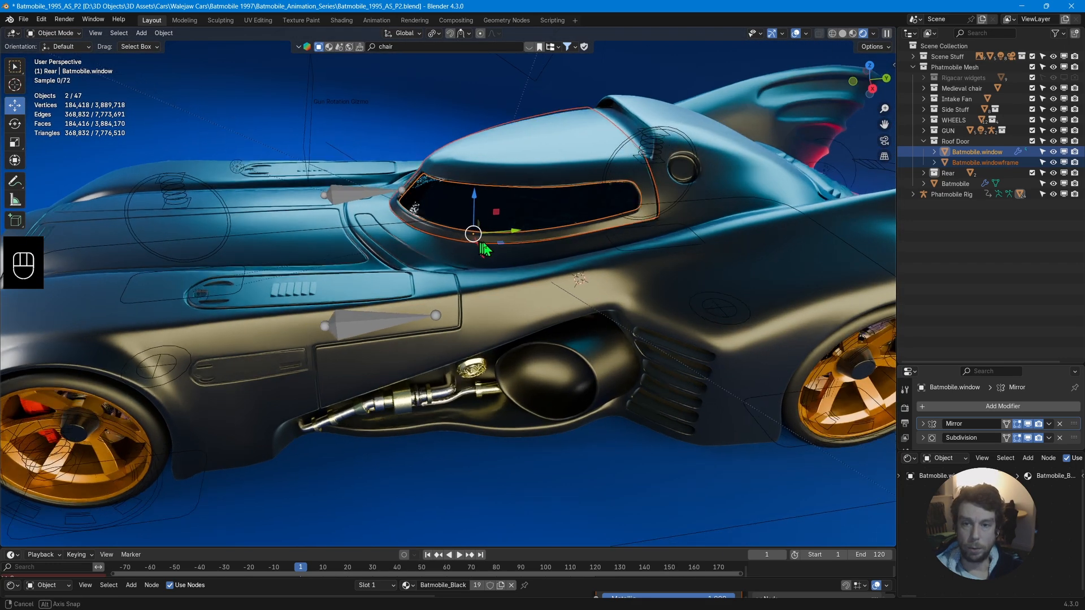
middle_drag(482, 244, 509, 248)
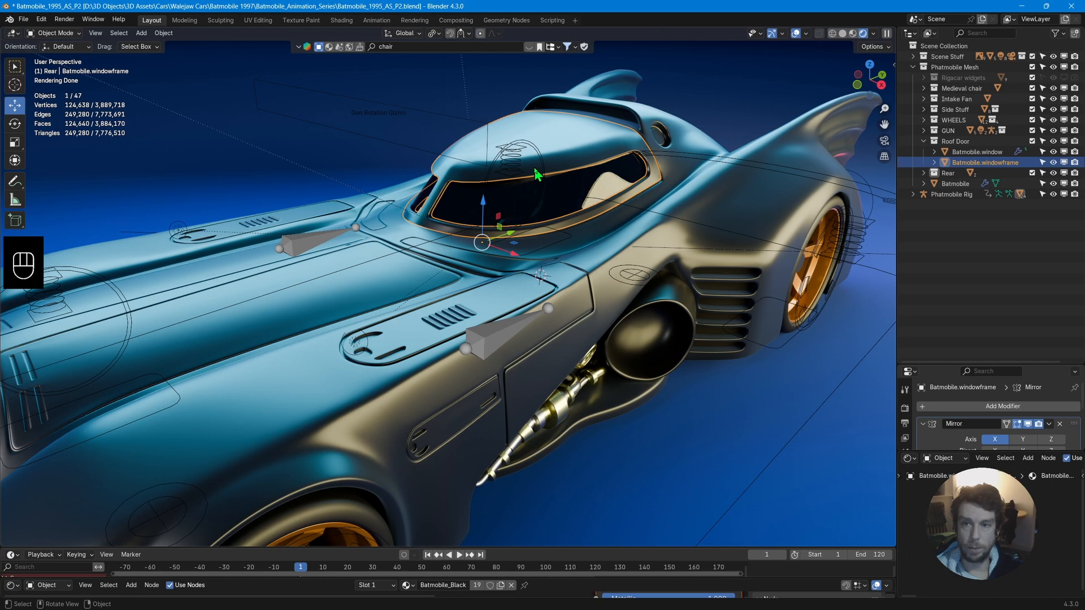
Add a single-bone armature and set it to display in front of the car body.
key(shift+s)
key(shift+a)
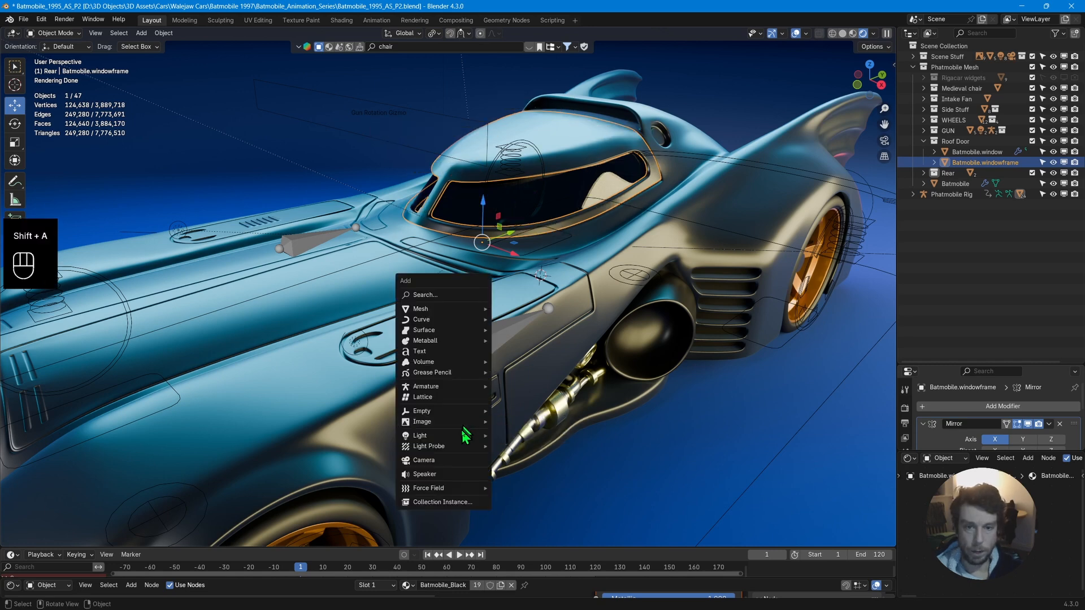
mouse_move(469, 390)
click(519, 387)
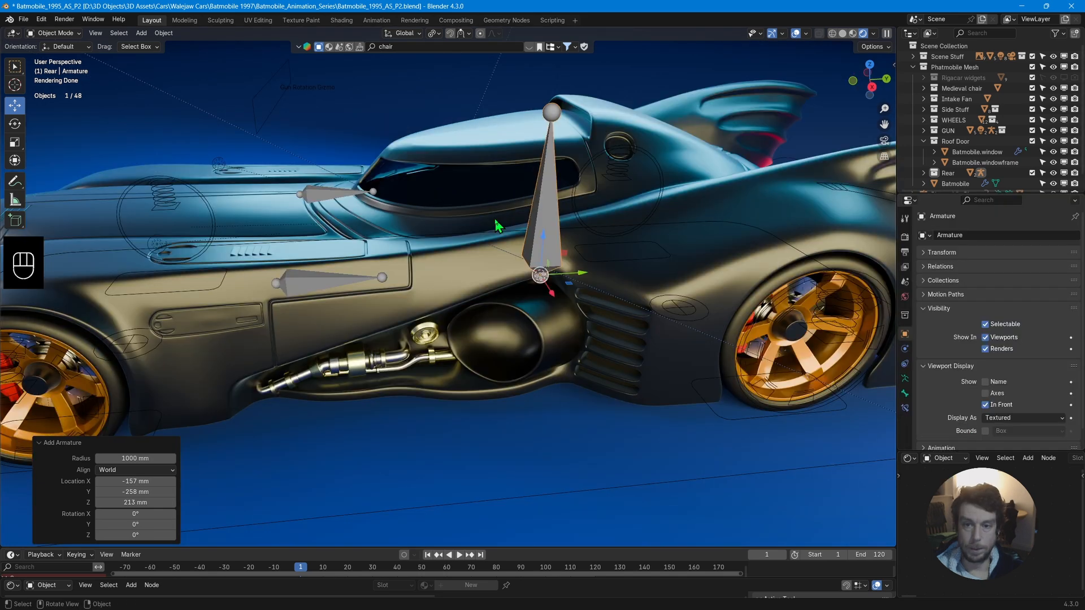
middle_drag(496, 226, 525, 333)
Edit the armature in the right view, moving its bone -537.5 mm in Y and 348.55 mm in Z, and rotate it 90°.
key(Tab)
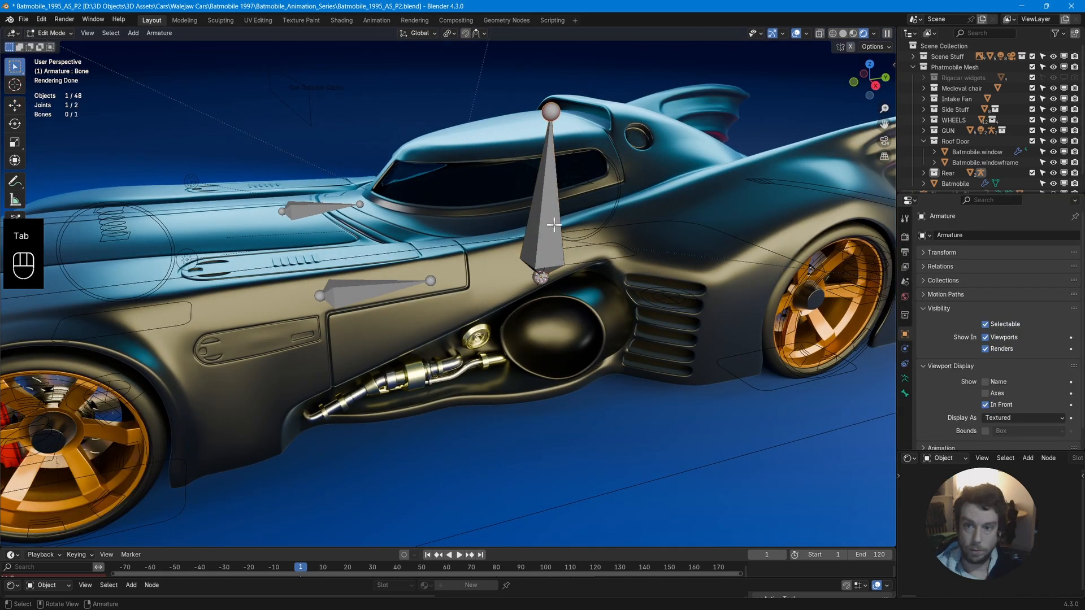
click(875, 86)
scroll(537, 271, down, 10)
shift+middle_drag(465, 213, 460, 376)
scroll(460, 375, up, 4)
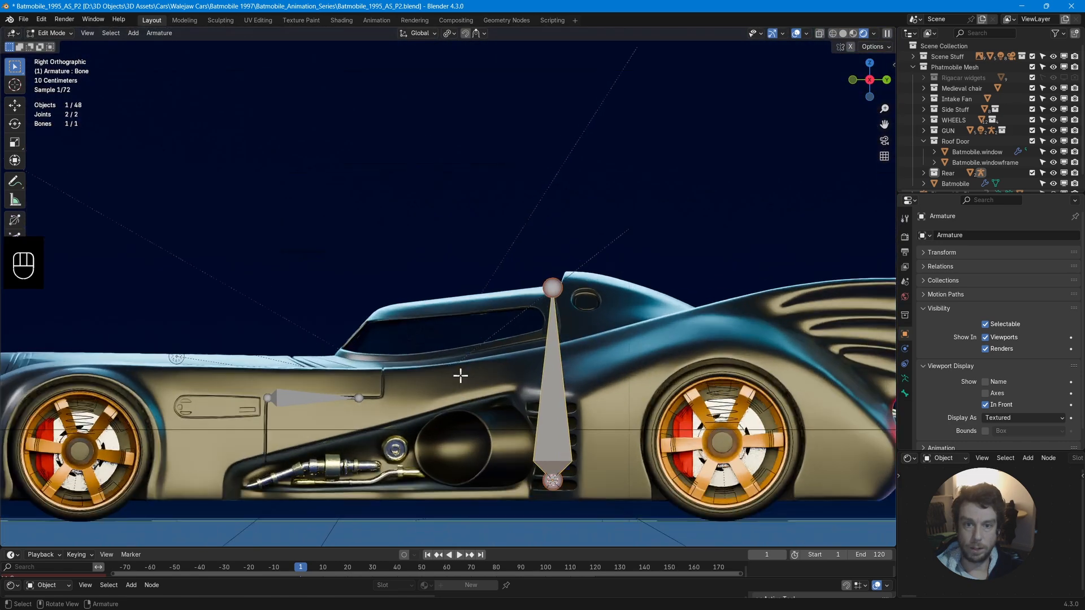
key(g)
click(334, 295)
text(r)
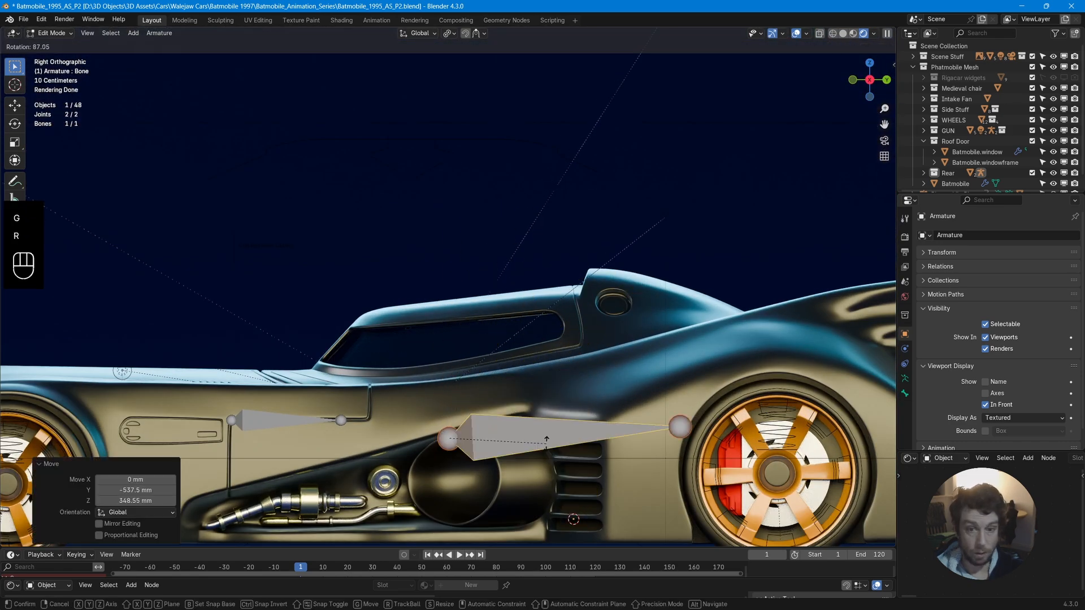
text(90)
key(Return)
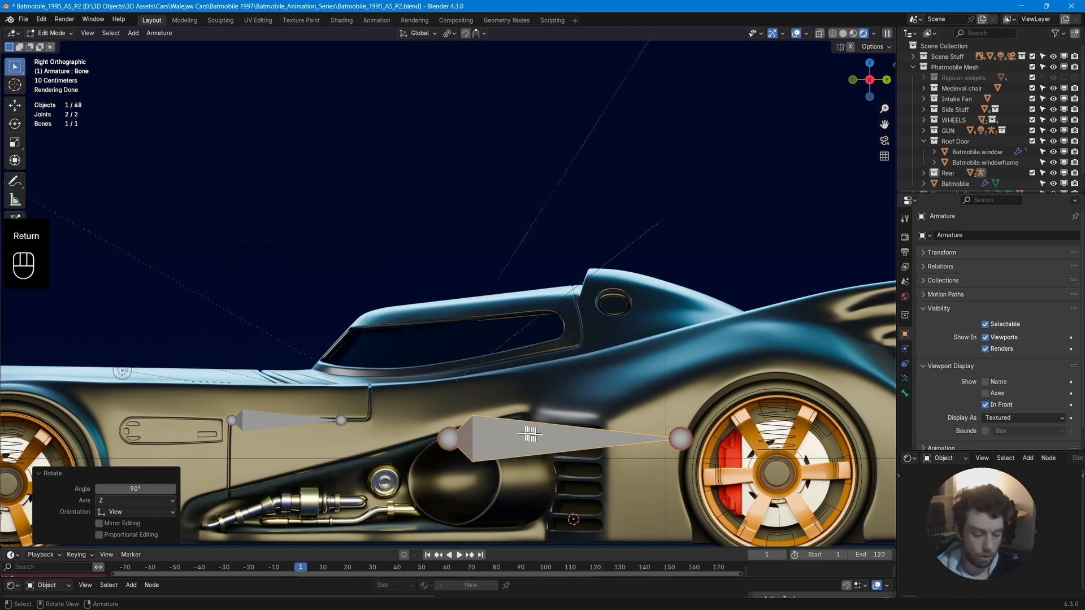
Move the bone -423.77 mm in Y and 416.43 mm in Z onto the cockpit window, and scale it to about 0.392.
key(g)
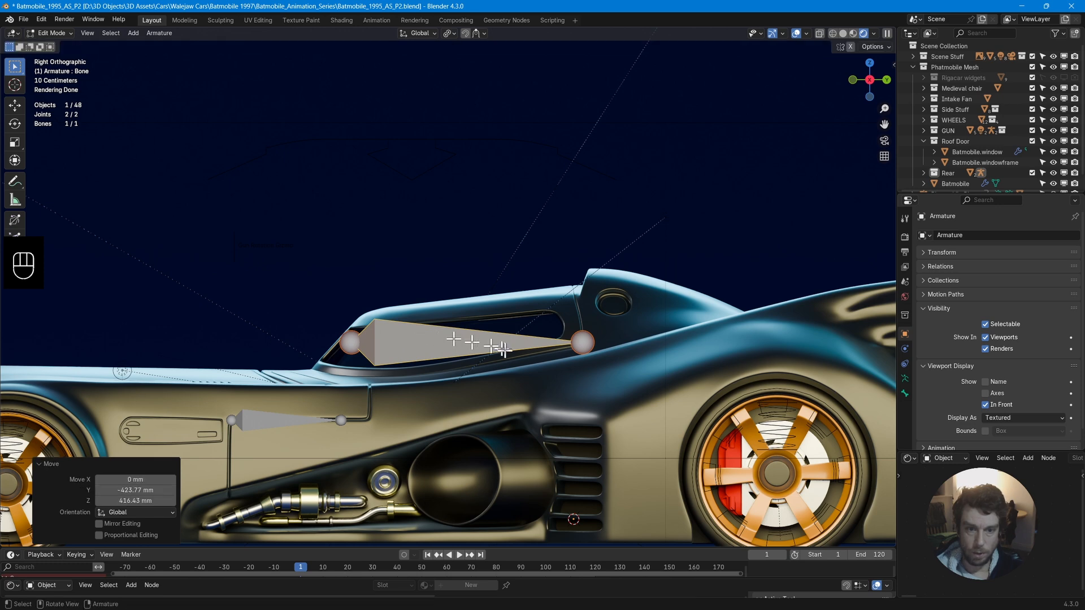
key(s)
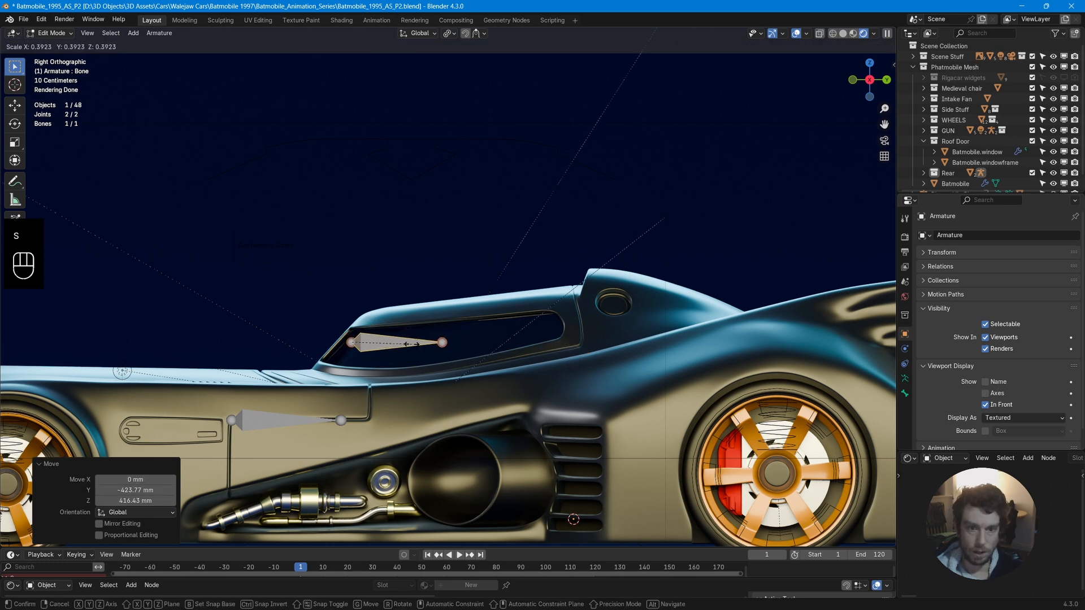
click(411, 344)
Snap the bone to the 3D cursor on the car's centreline and position it at the cockpit roof.
middle_drag(415, 339, 600, 279)
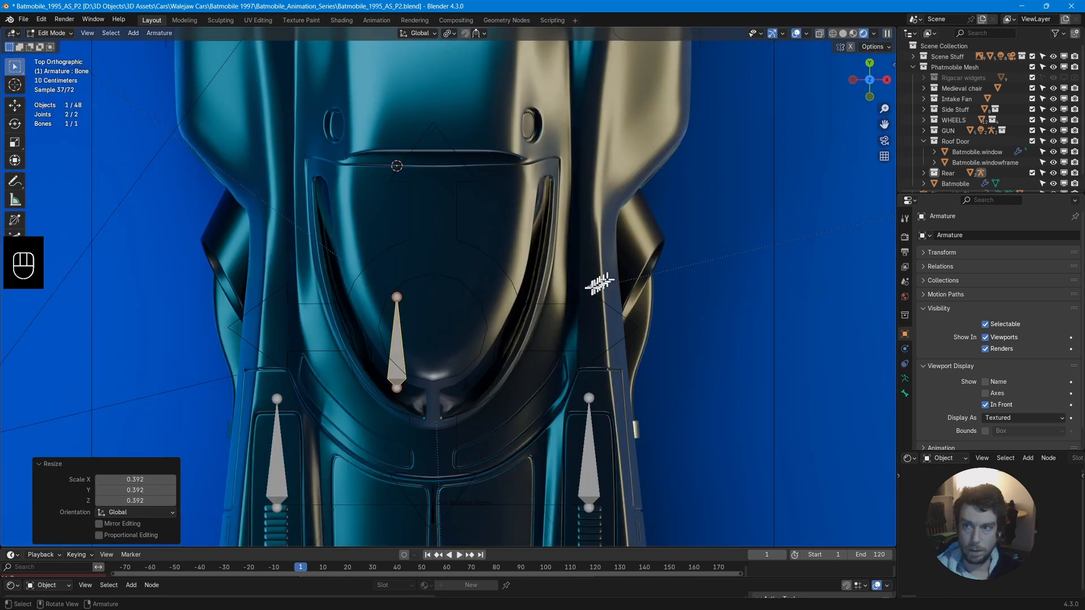
scroll(588, 286, up, 3)
key(shift+s)
click(483, 188)
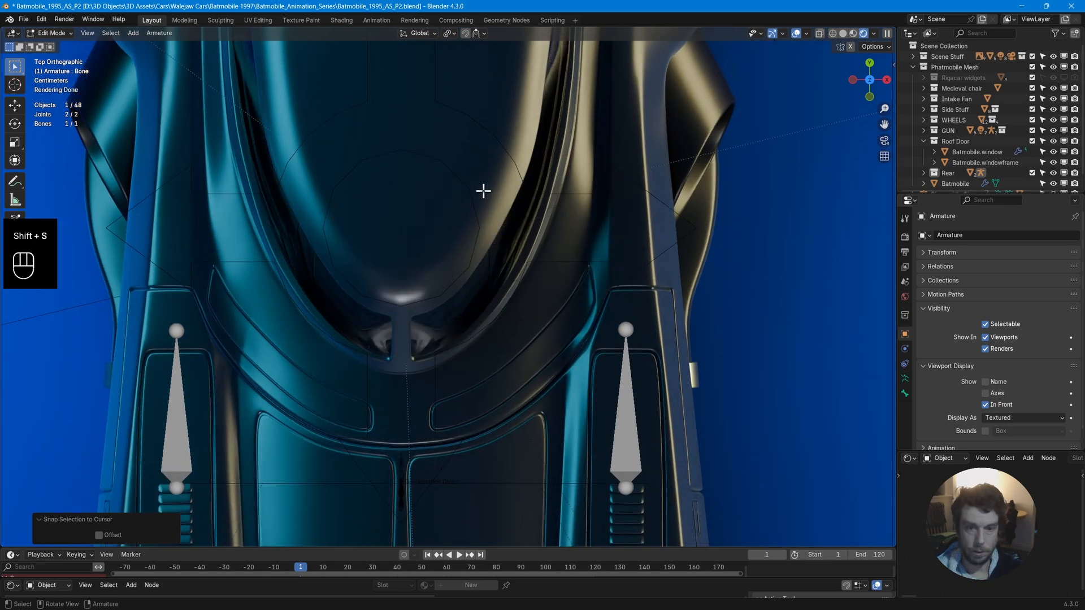
scroll(482, 253, down, 4)
key(g)
key(z)
Parent the Batmobile.window and Batmobile.windowframe objects to the roof bone and put the armature in Pose Mode.
shift+click(977, 152)
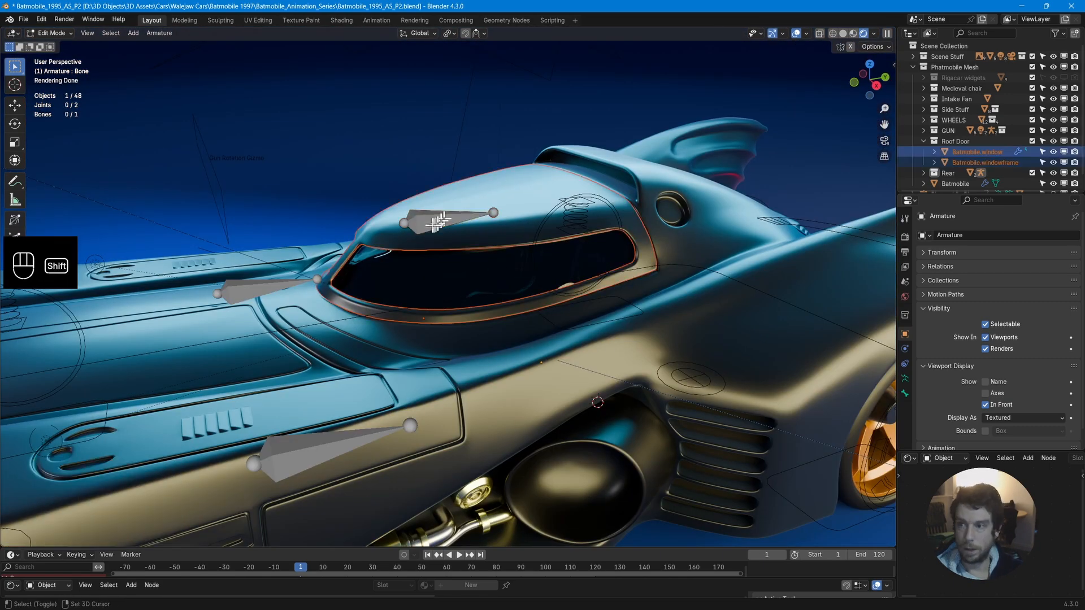
key(Tab)
key(ctrl+p)
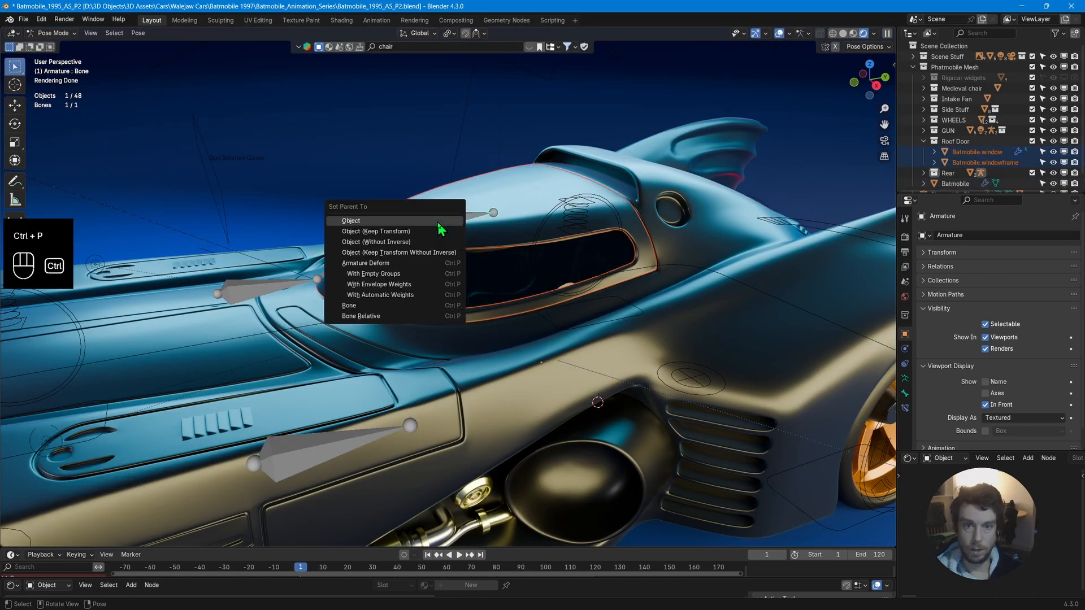
click(440, 227)
key(ctrl+Tab)
key(ctrl+Tab)
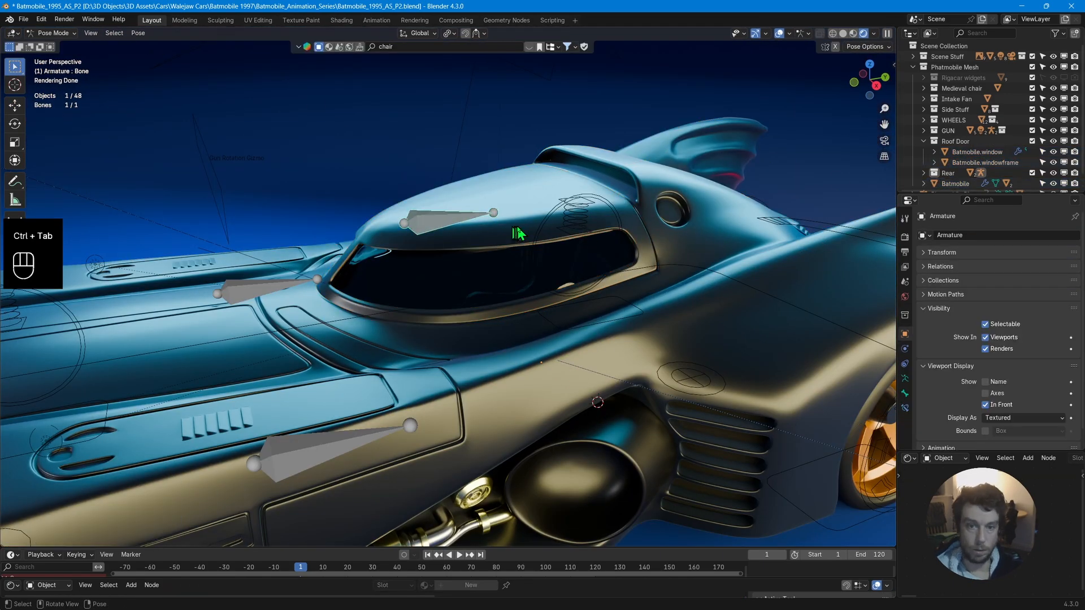
Try sliding the posed roof bone forward along the Y axis.
key(g)
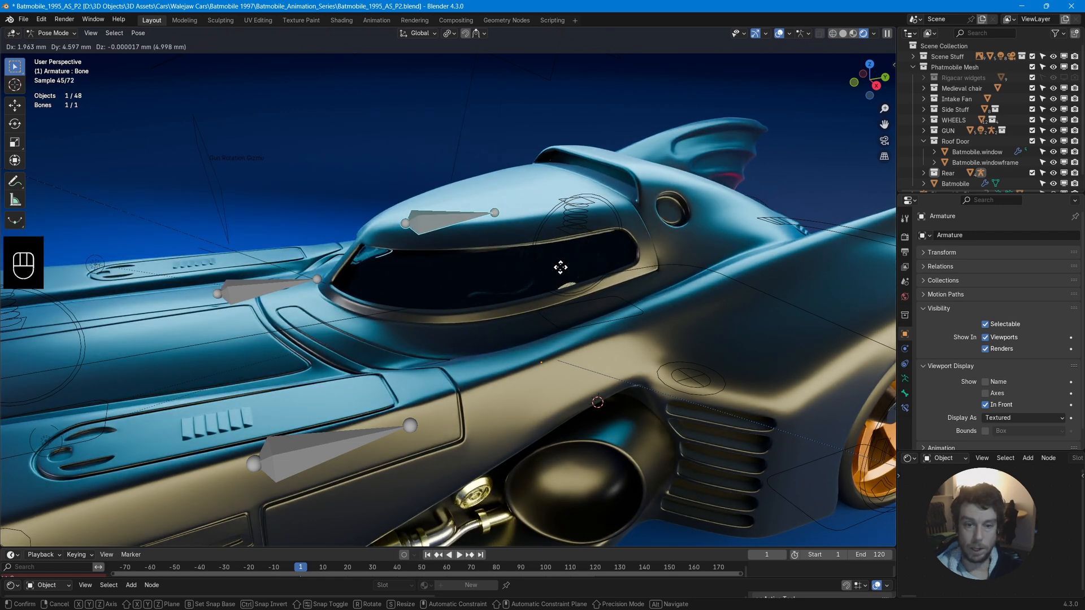
key(y)
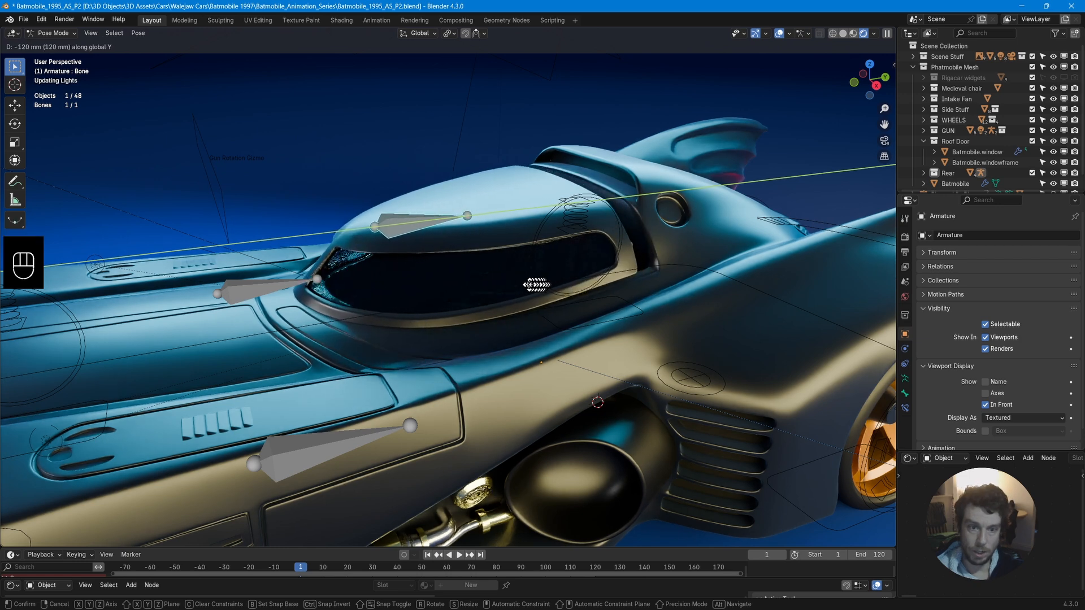
click(558, 285)
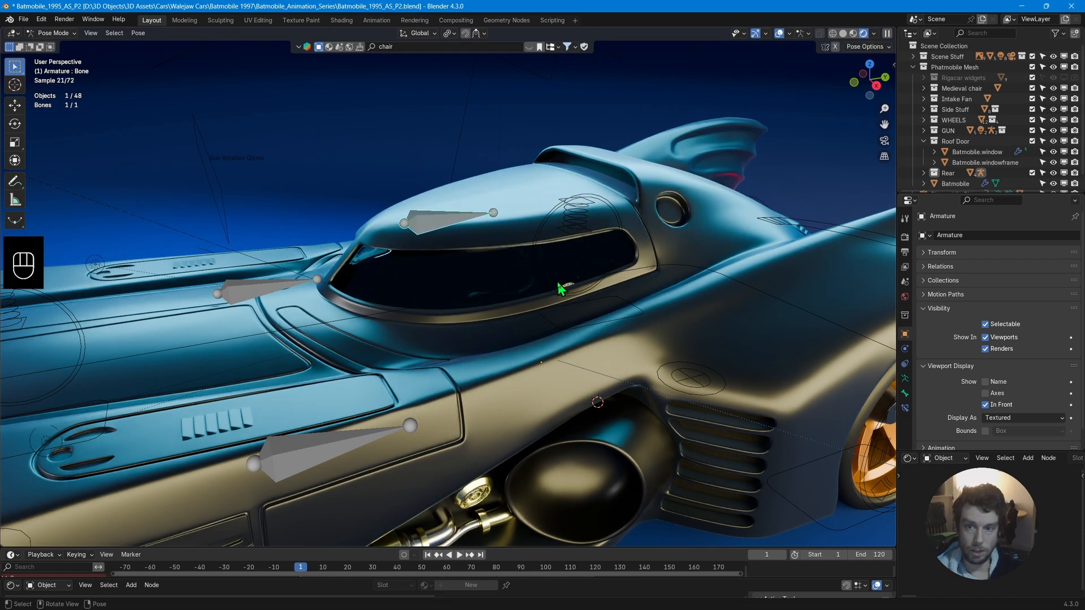
Raise the roof bone 26.67 mm along Z to lift the cockpit roof off the body.
key(g)
key(z)
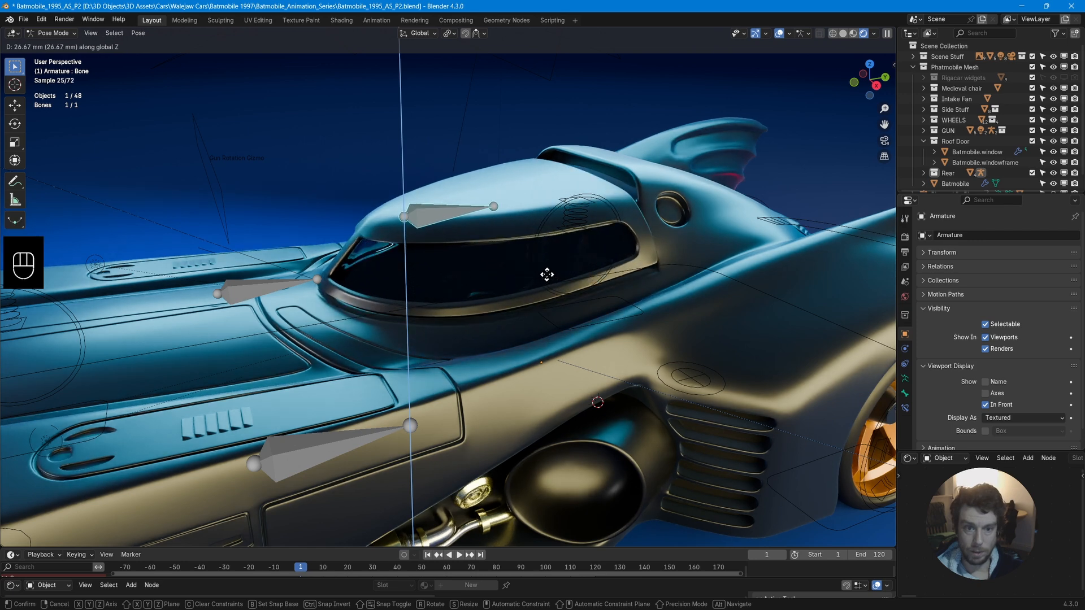
click(550, 283)
Try sliding the roof bone -691.26 mm along Y, check the opened cockpit from the right view, and undo the slide.
key(g)
key(y)
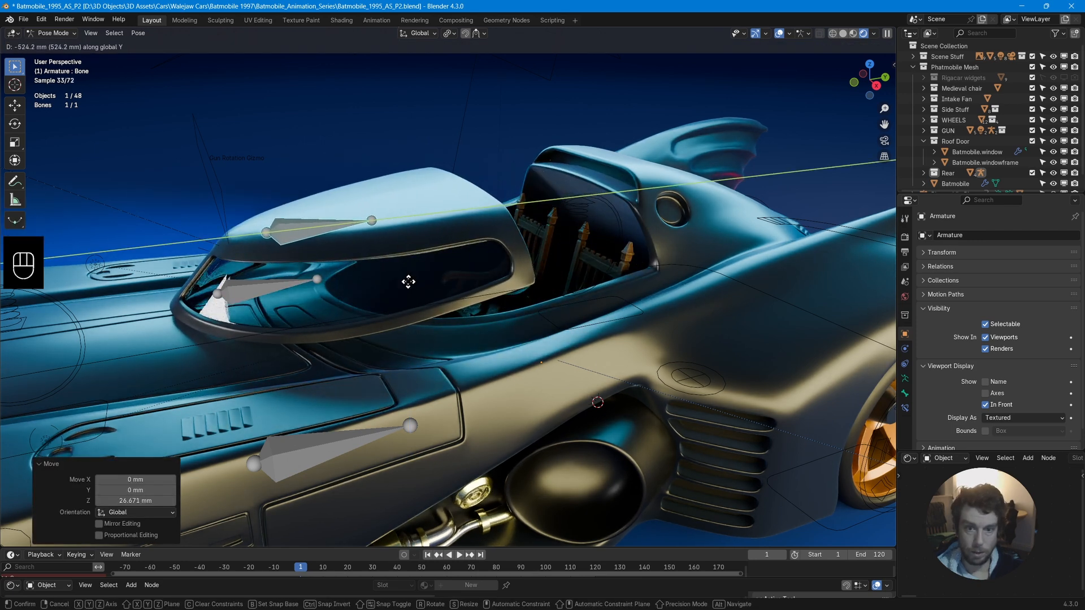
click(351, 286)
middle_drag(351, 286, 412, 286)
click(870, 82)
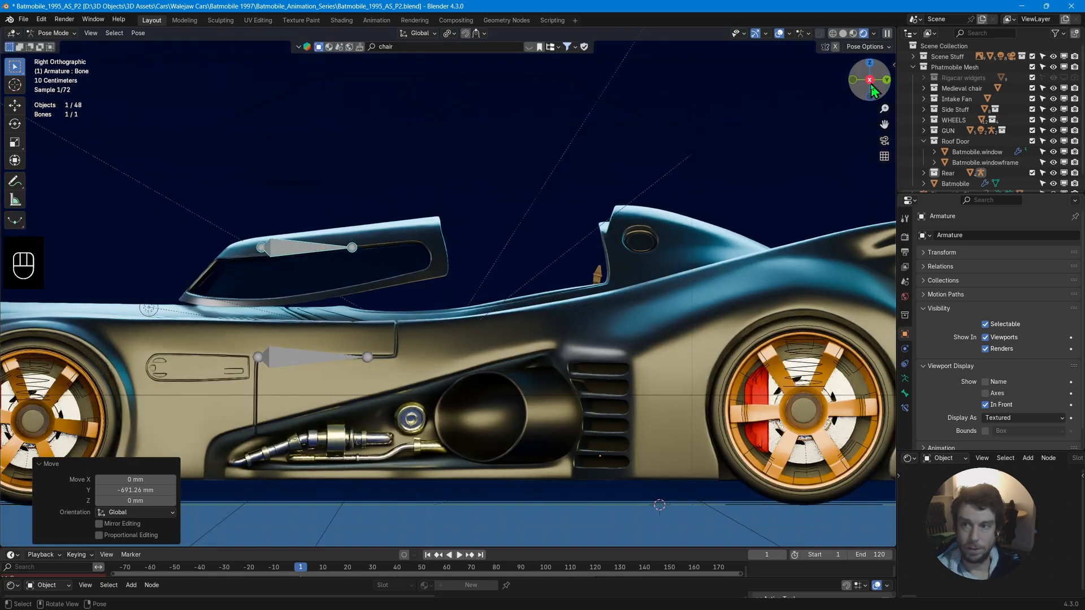
scroll(520, 262, up, 4)
key(ctrl+z)
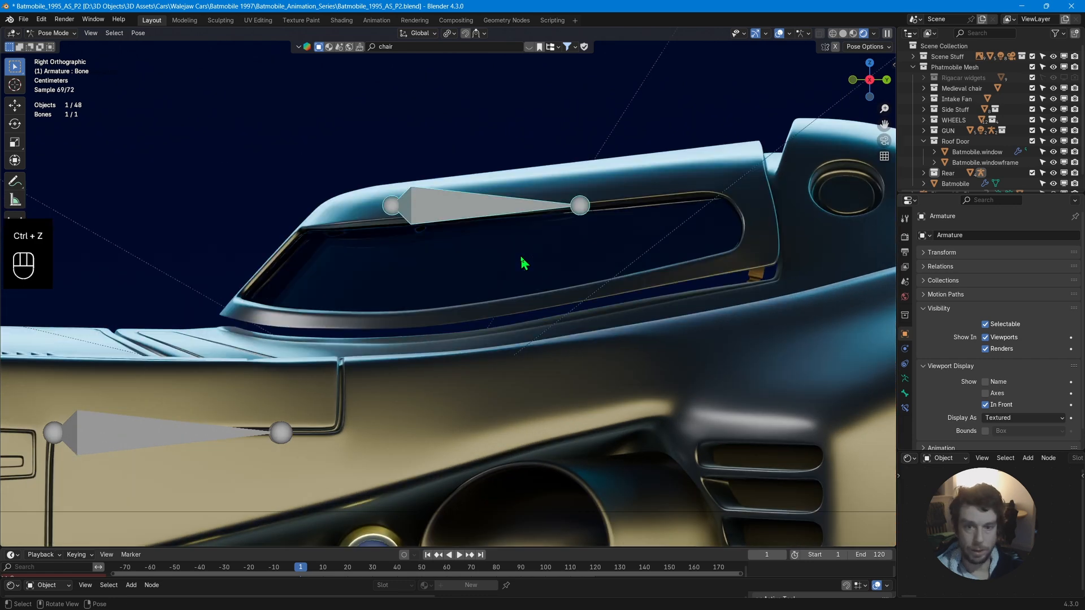
Try sliding the roof bone along Y and tilting it 6.37° to open the cockpit roof, and undo these pose changes.
key(g)
key(y)
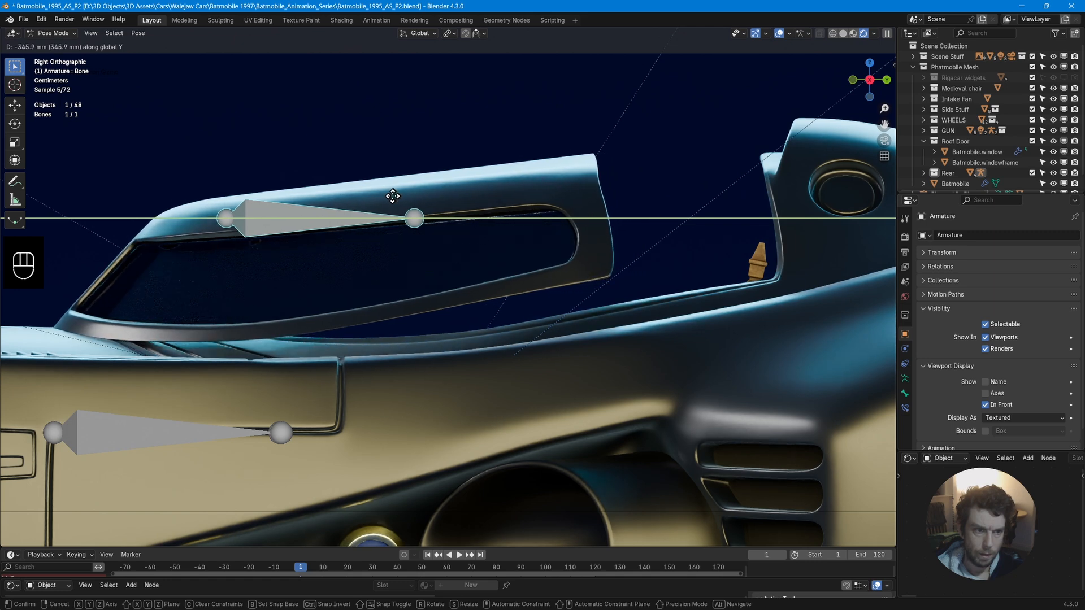
click(516, 218)
key(r)
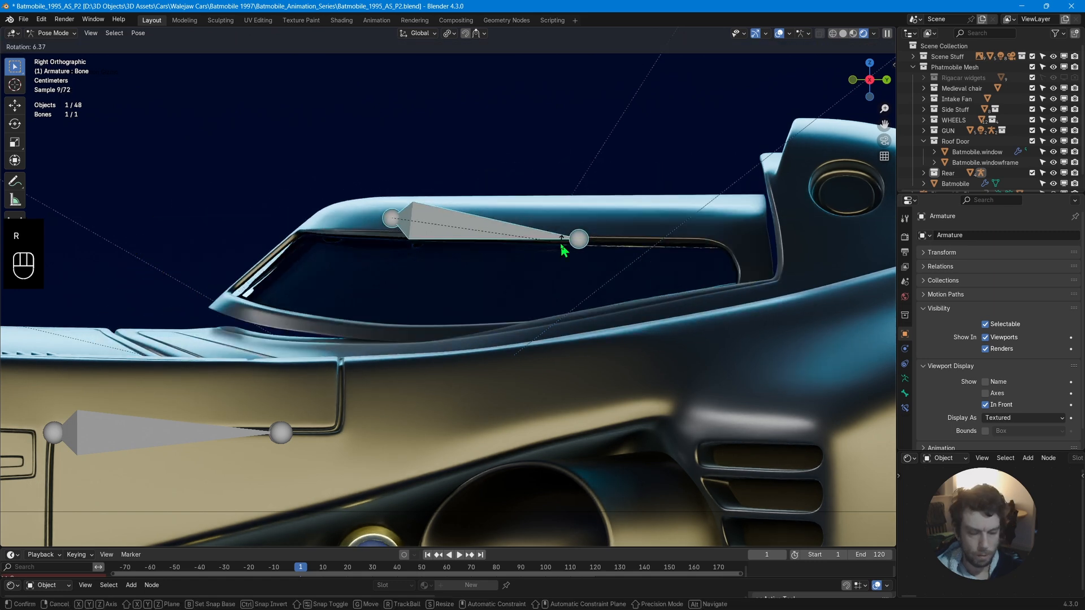
click(563, 249)
key(g)
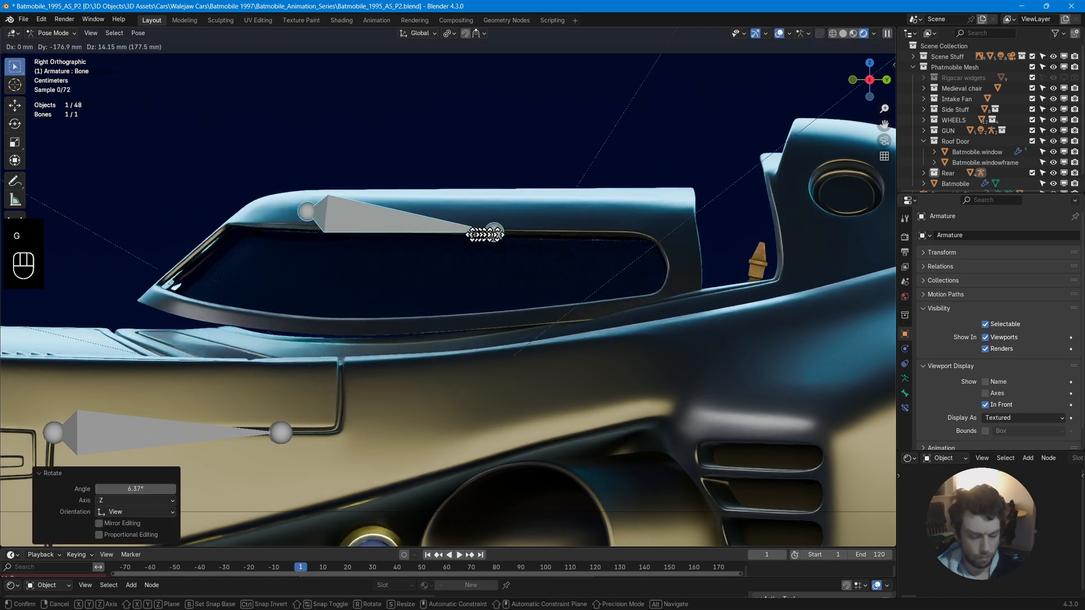
click(419, 244)
key(ctrl+z)
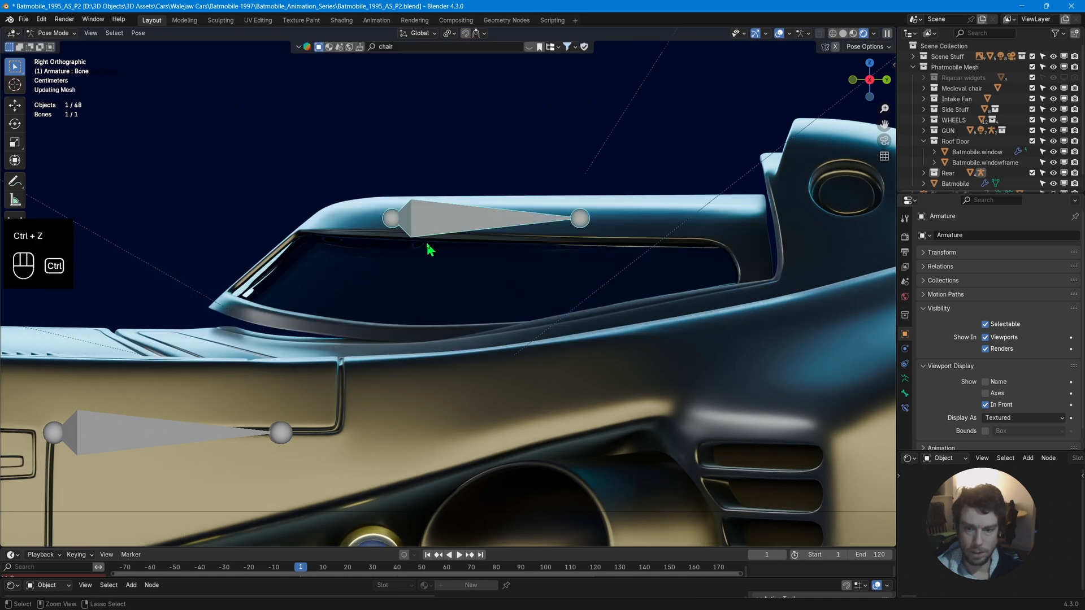
key(ctrl+z)
Examine the closed cockpit roof and its bone from several angles, test-grabbing the bone in Pose Mode.
middle_drag(427, 283, 520, 342)
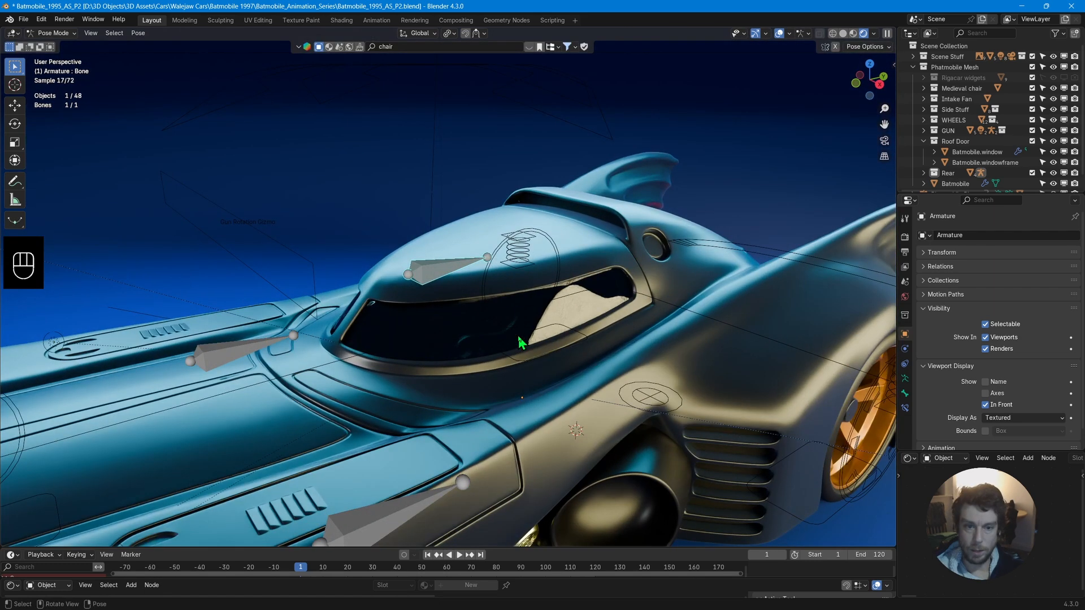
middle_drag(618, 308, 616, 327)
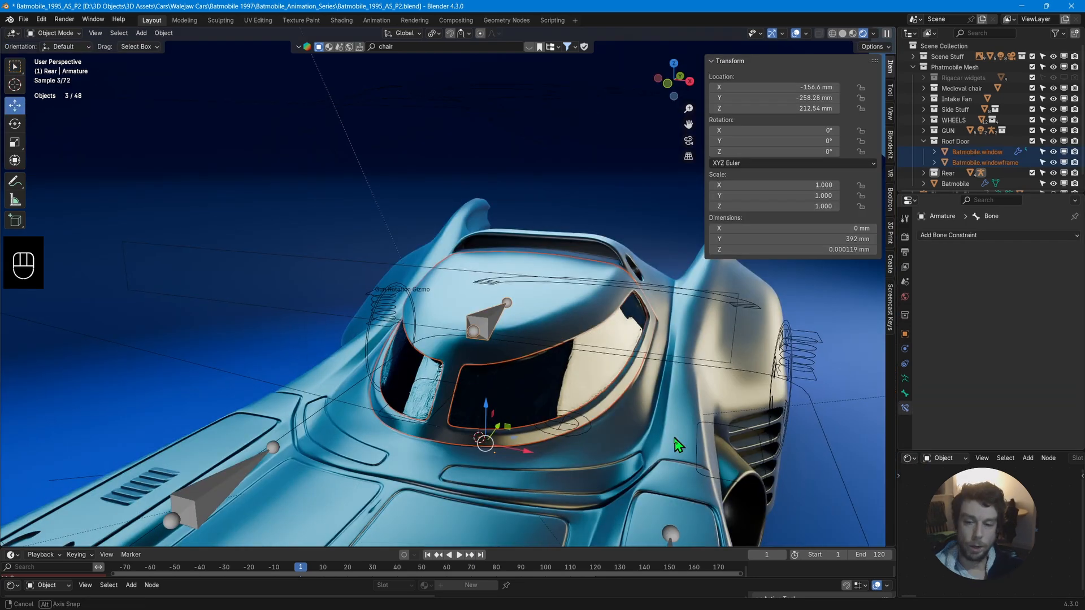
middle_drag(678, 443, 581, 441)
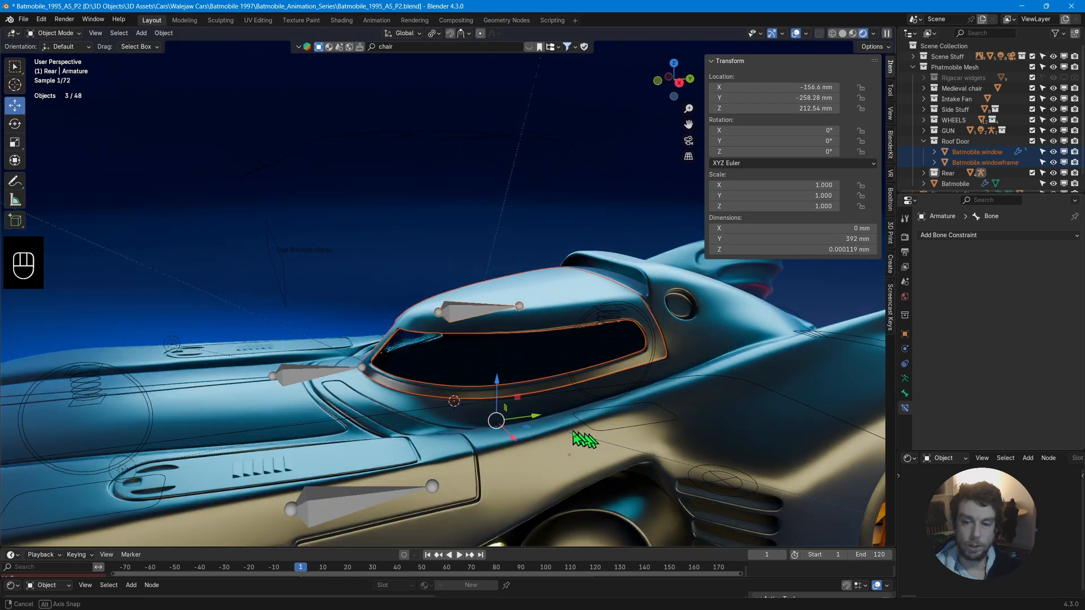
key(ctrl+Tab)
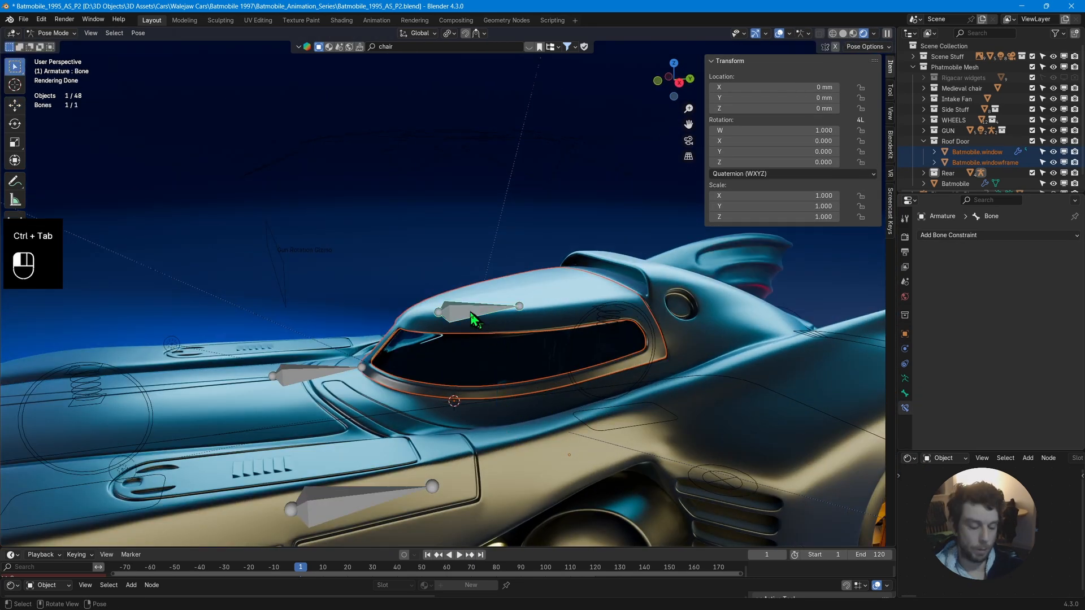
key(g)
right_click(517, 331)
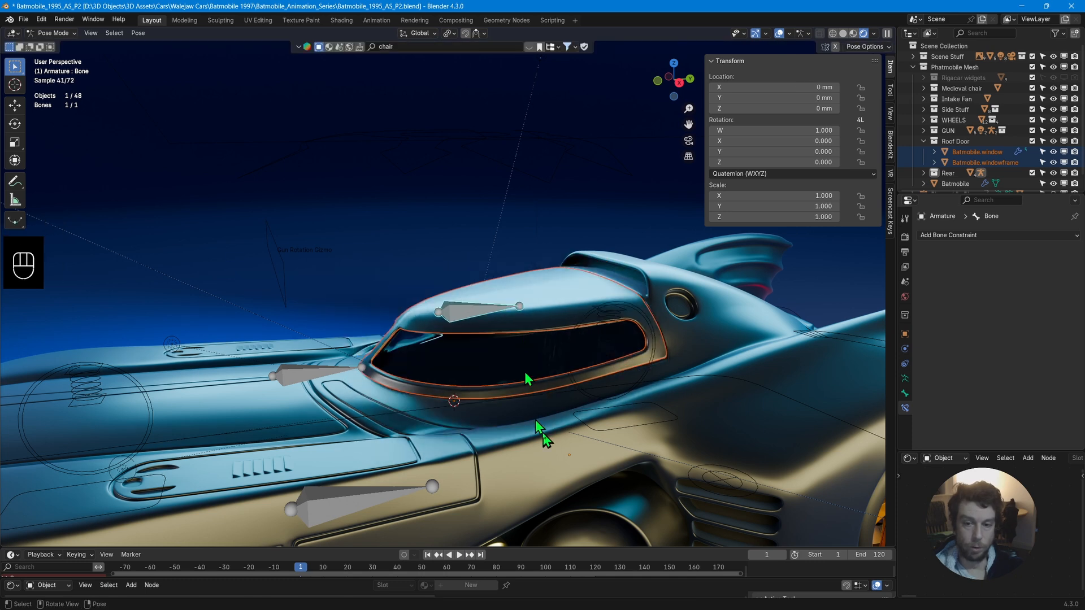
middle_drag(545, 441, 574, 448)
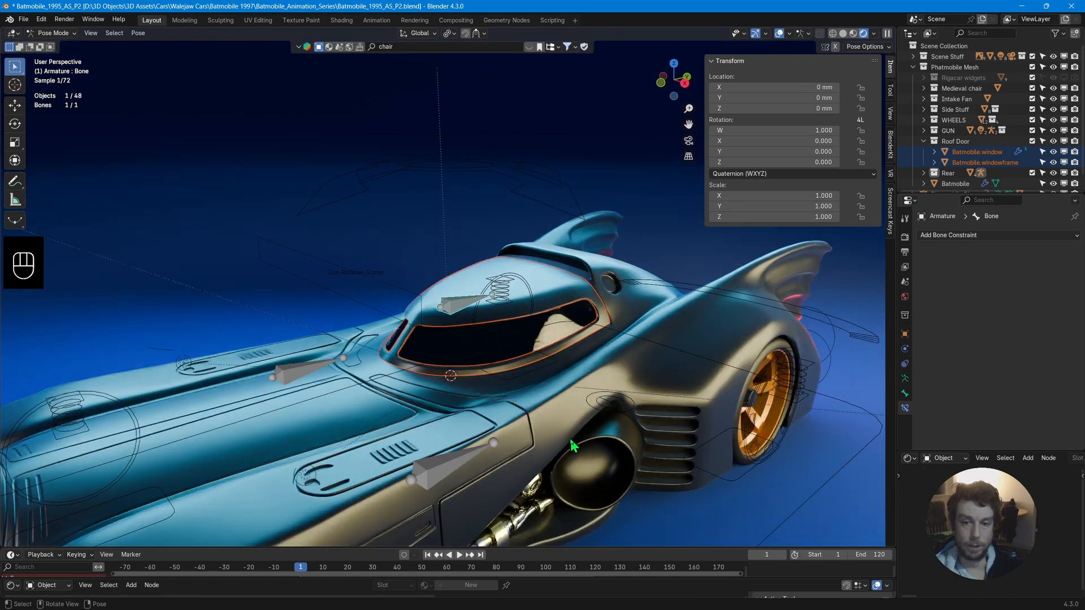
scroll(582, 404, up, 4)
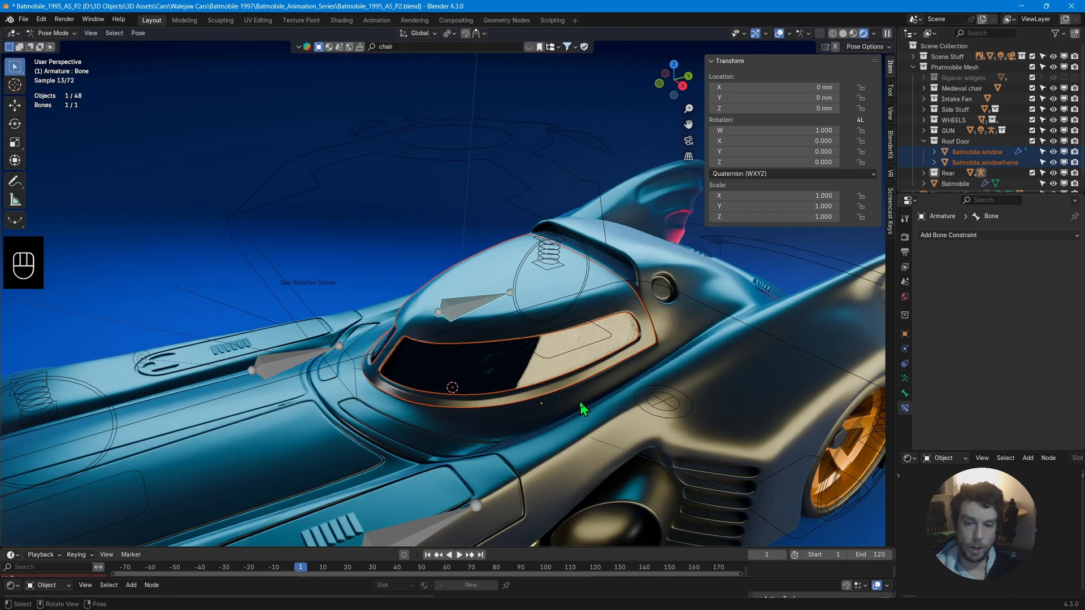
mouse_move(461, 316)
middle_down()
mouse_move(485, 358)
mouse_move(476, 331)
mouse_move(492, 344)
mouse_move(467, 309)
middle_up()
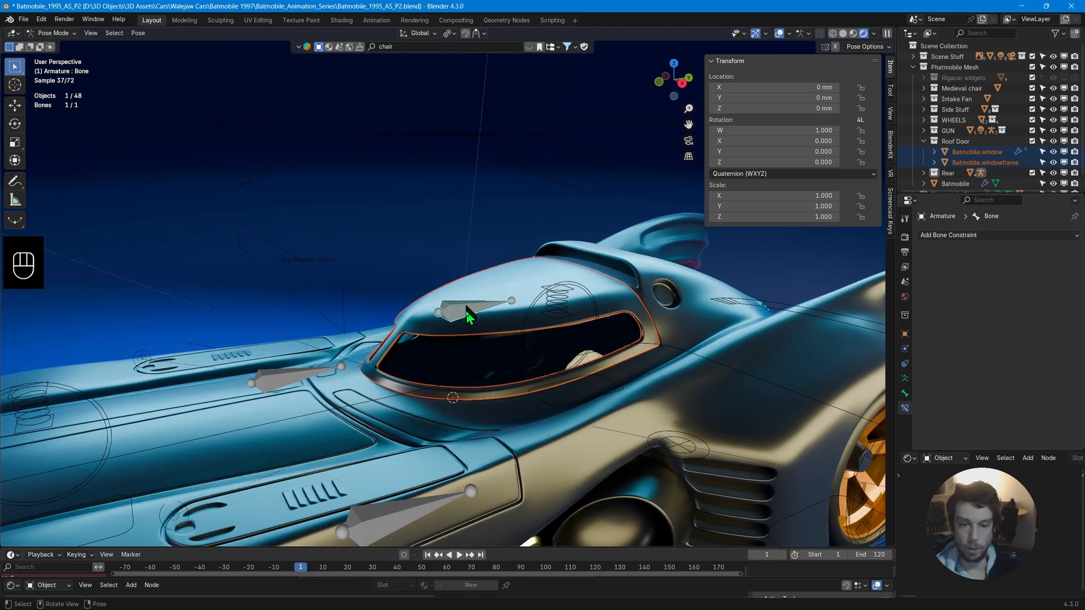
mouse_move(509, 359)
middle_down()
mouse_move(480, 346)
mouse_move(491, 356)
middle_up()
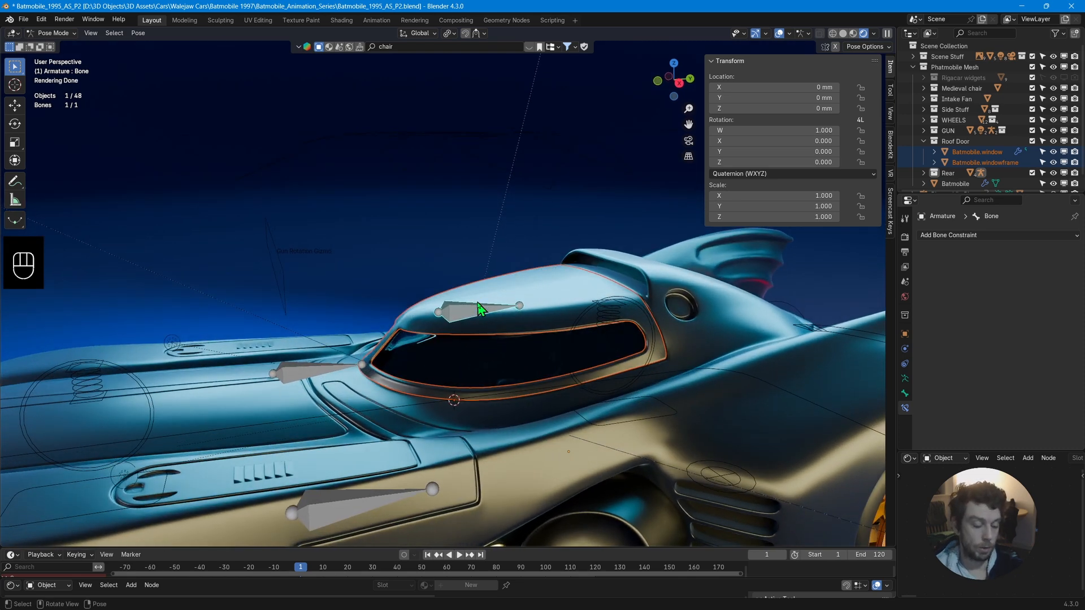
Try an Arrows empty as the roof controller in Object Mode, positioning it at the front of the cockpit, and delete it.
key(ctrl+Tab)
key(shift+a)
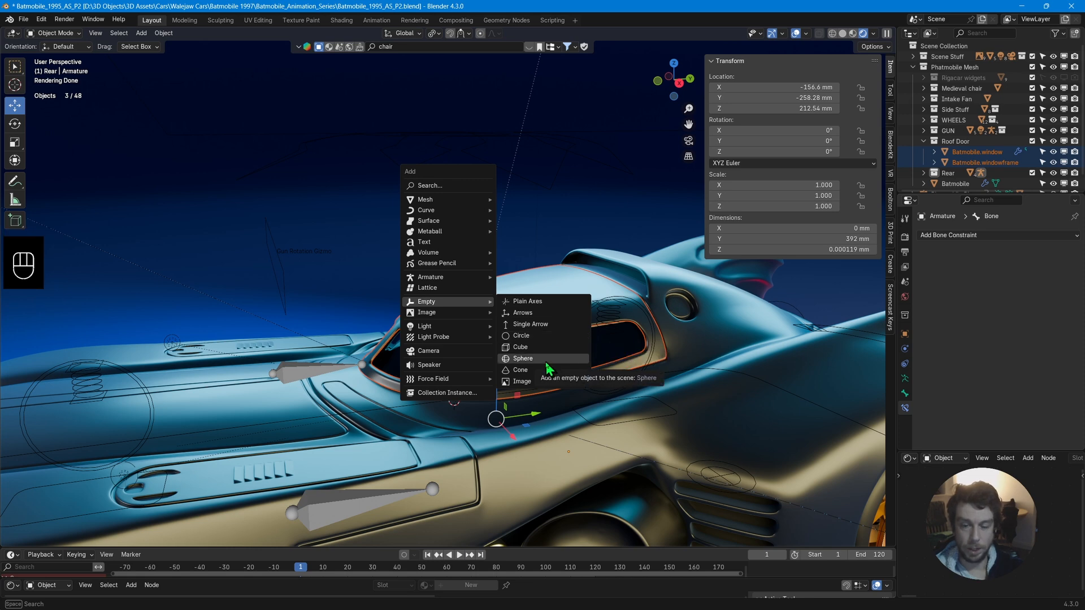
click(523, 312)
drag(454, 364, 456, 248)
mouse_move(515, 302)
middle_down()
mouse_move(470, 291)
mouse_move(506, 291)
middle_up()
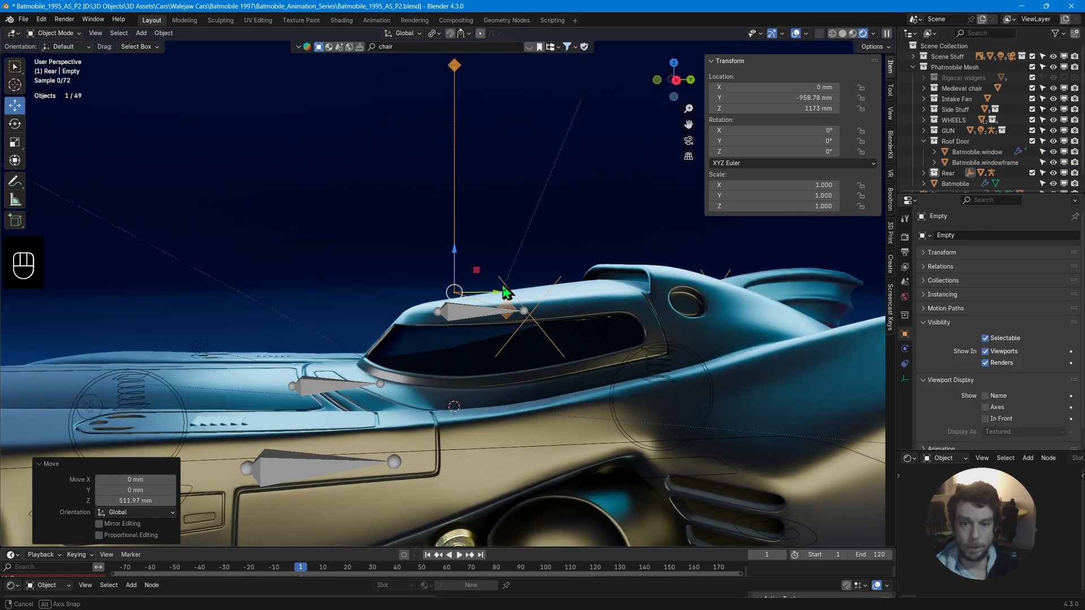
drag(506, 291, 406, 292)
drag(356, 249, 356, 305)
middle_drag(396, 320, 482, 357)
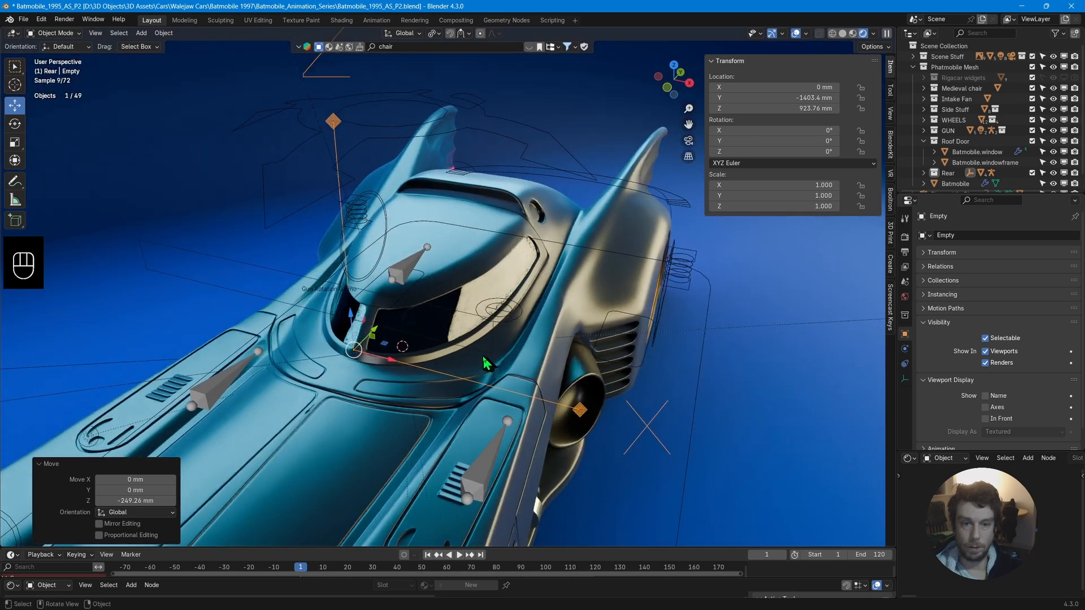
key(Delete)
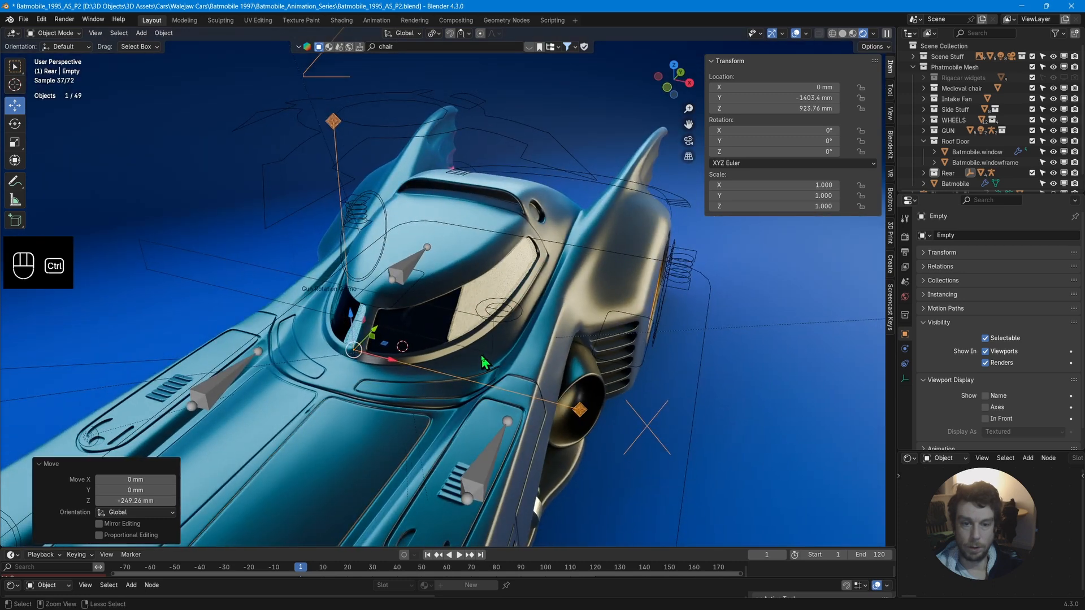
Add a mesh circle above the cockpit roof, raised 628.57 mm along Z and scaled to 0.213.
key(shift+a)
mouse_move(454, 255)
click(513, 268)
middle_drag(513, 268, 479, 328)
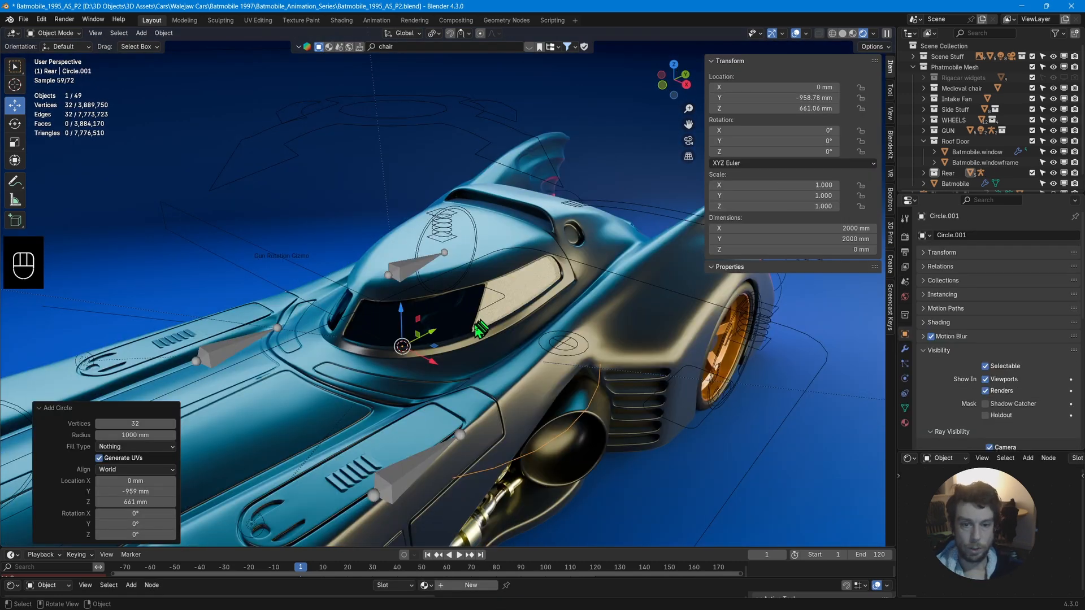
key(g)
key(z)
click(475, 305)
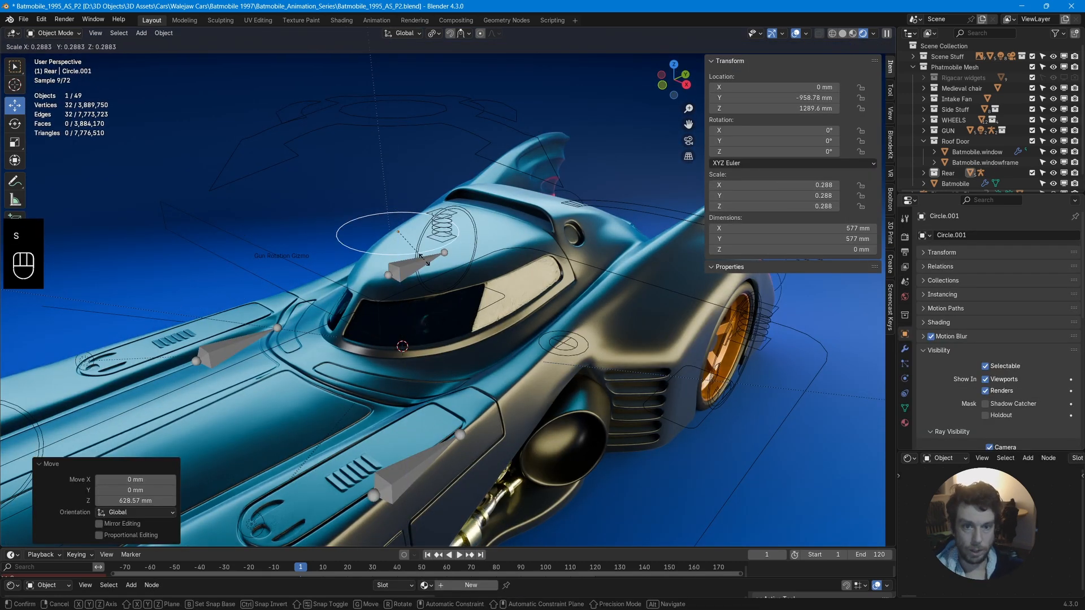
key(s)
click(412, 251)
middle_drag(416, 258, 400, 281)
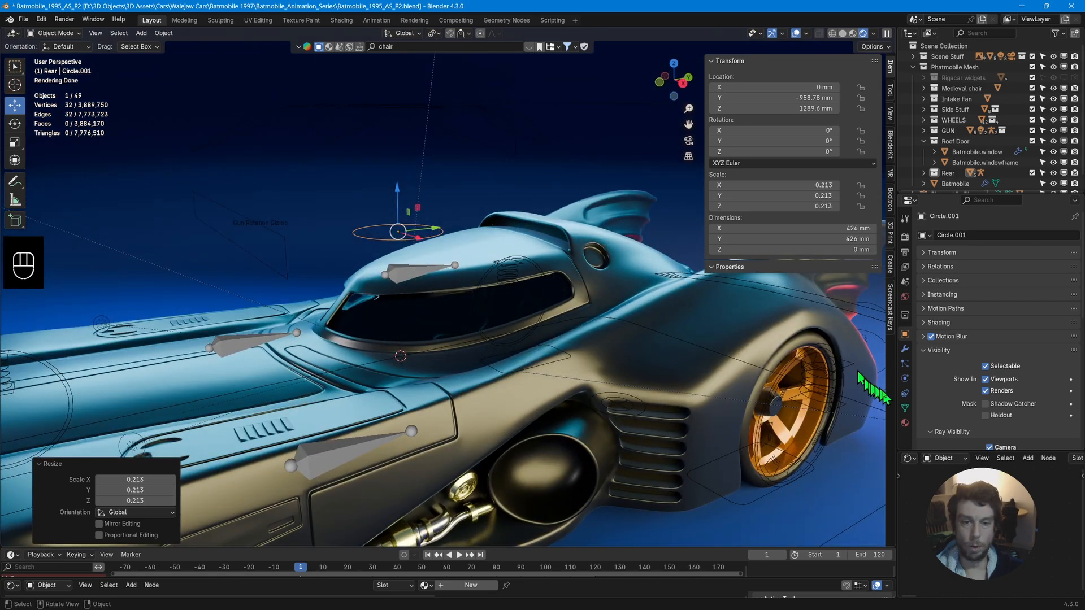
Give the circle a Copy Transforms constraint and try the roof armature as its target.
click(904, 395)
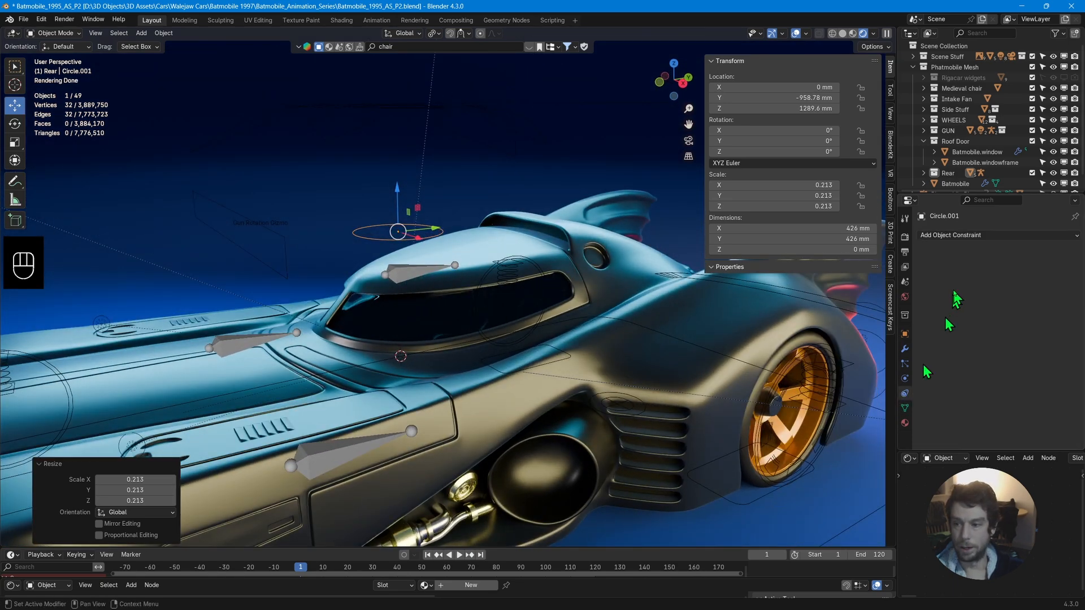
click(942, 235)
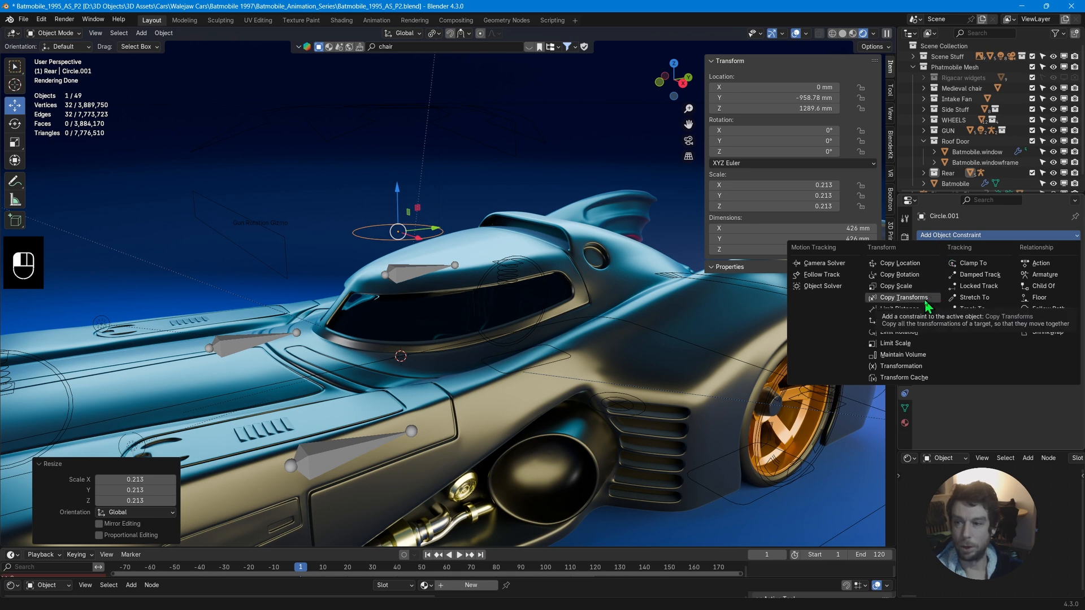
click(905, 298)
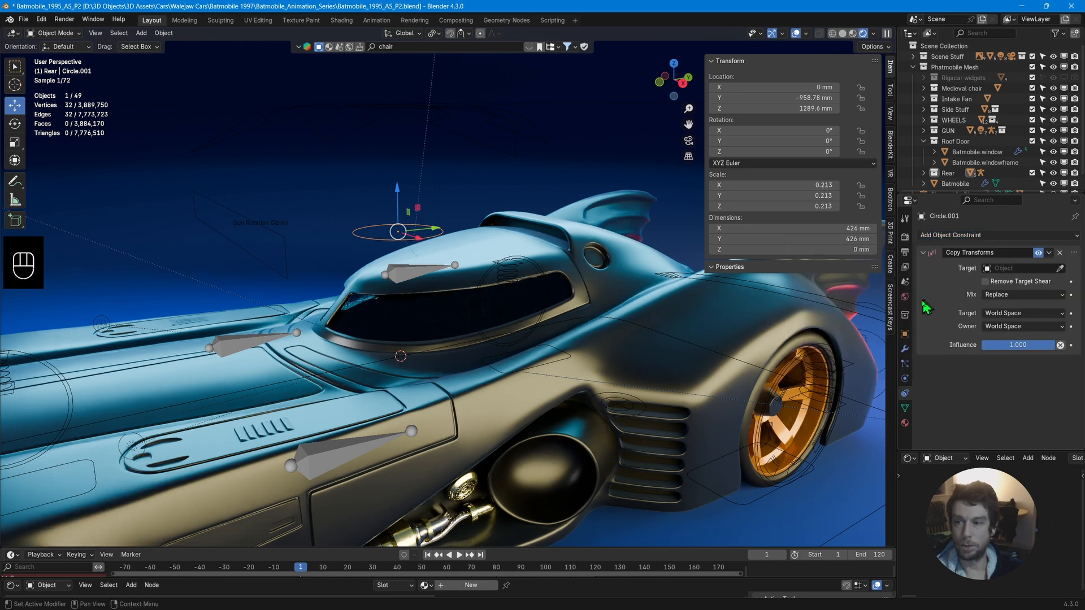
click(1060, 269)
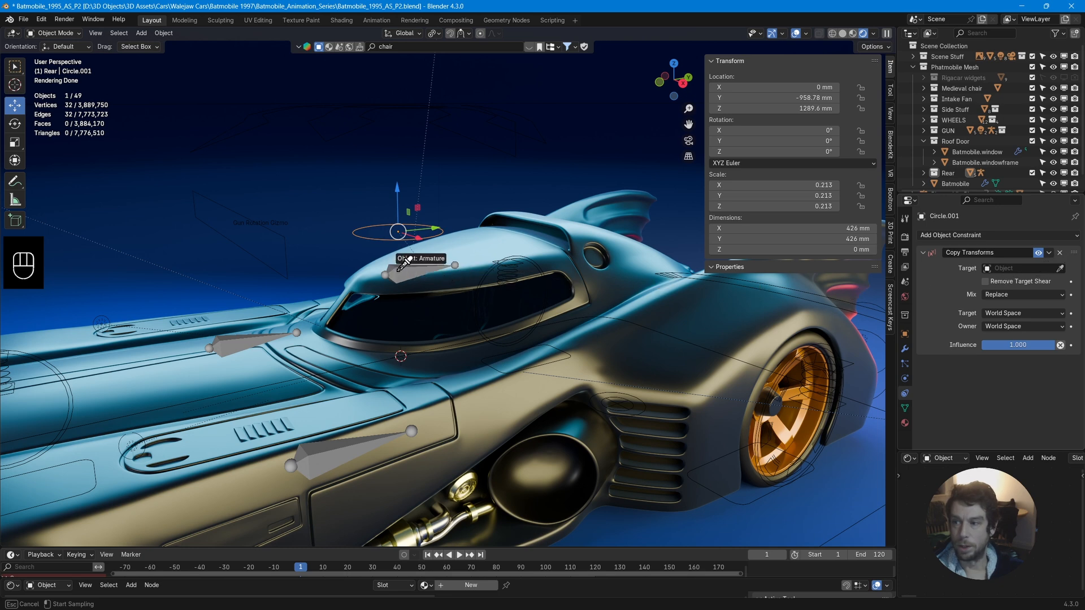
click(398, 270)
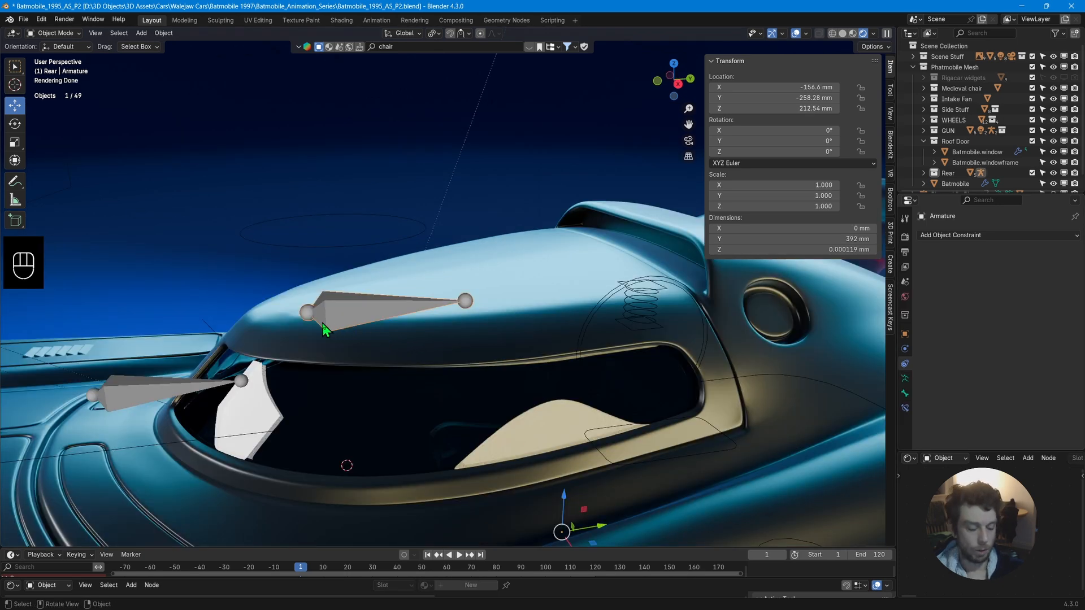
Snap the 3D cursor to the roof bone's head joint and set the armature's origin to the cursor.
key(Tab)
key(shift+s)
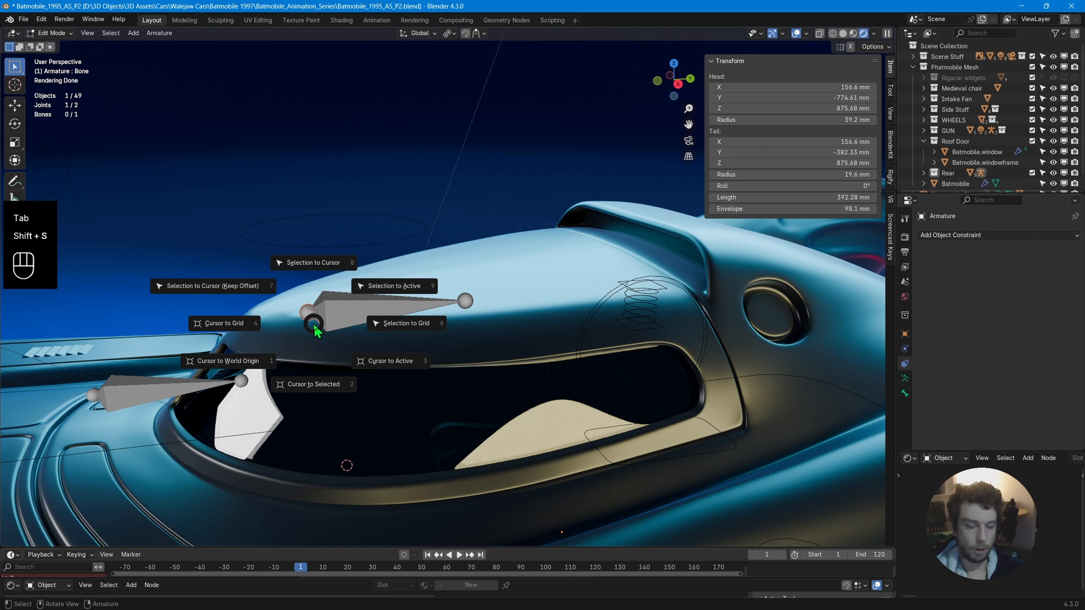
click(318, 385)
key(Tab)
right_click(334, 319)
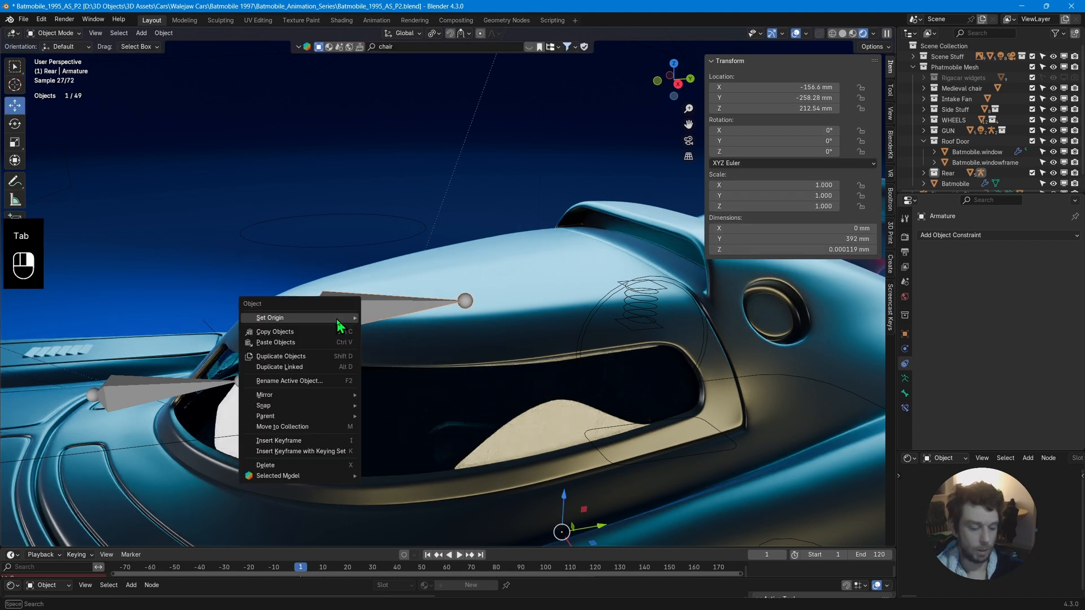
mouse_move(341, 321)
click(376, 341)
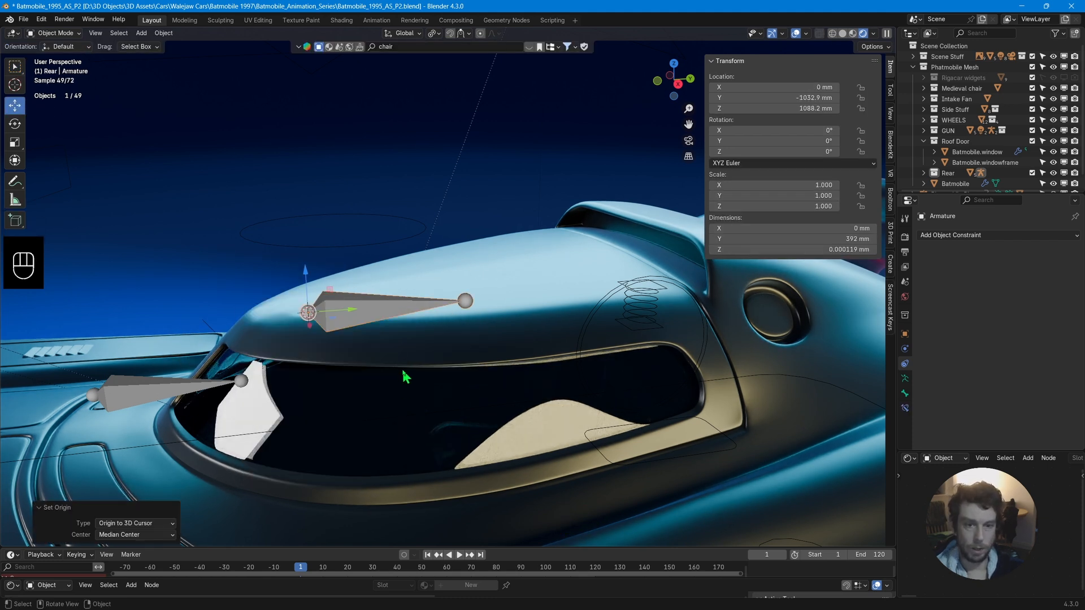
Try targeting the armature in the circle's Copy Transforms constraint again, and remove the constraint from the circle.
click(324, 248)
shift+drag(359, 179, 415, 231)
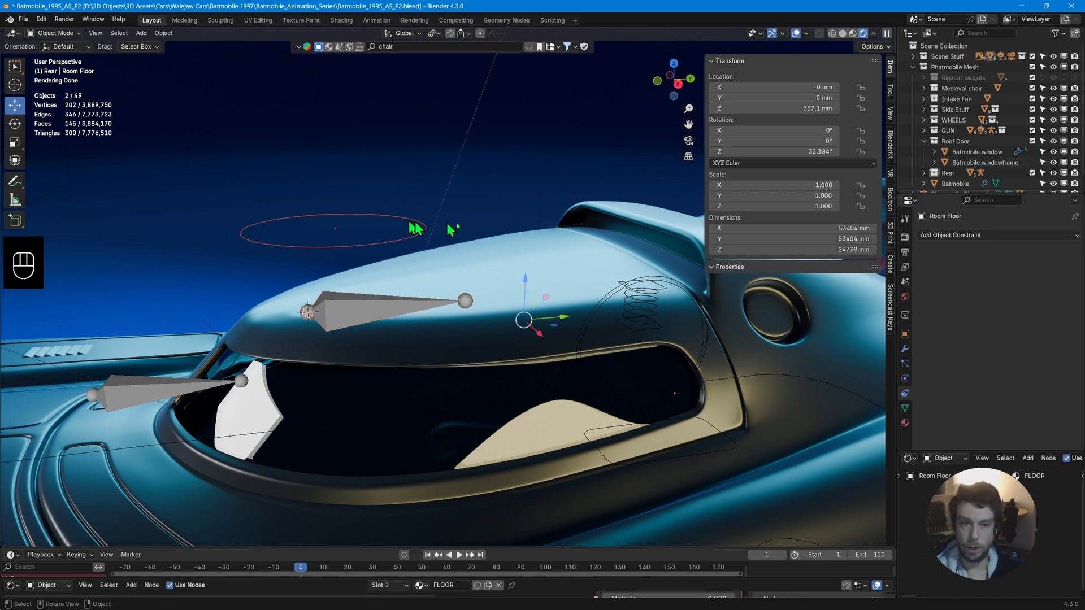
click(365, 247)
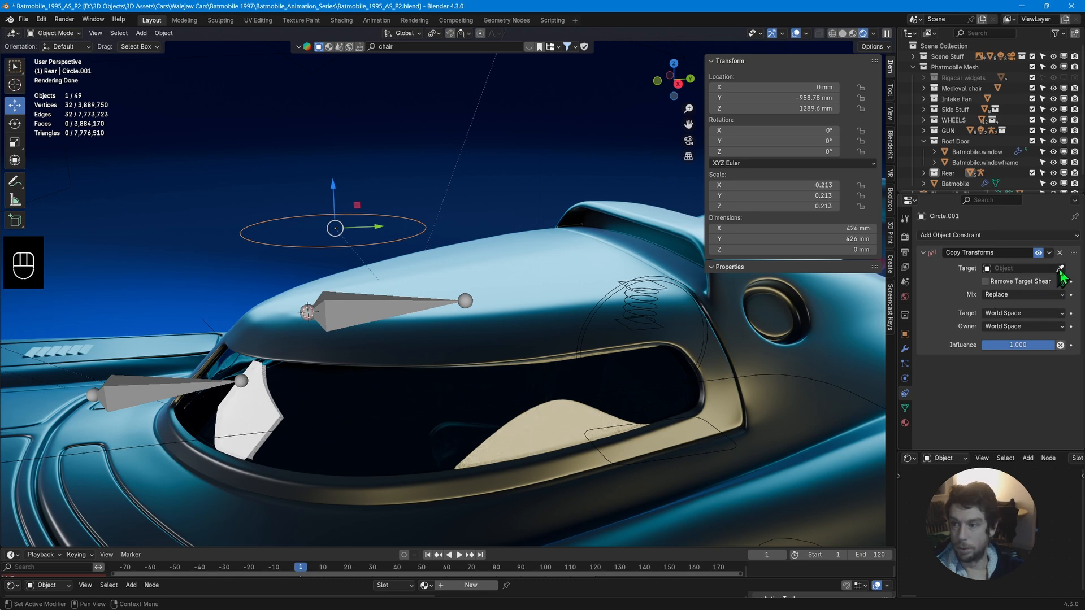
click(465, 300)
middle_drag(465, 300, 533, 322)
scroll(533, 322, up, 4)
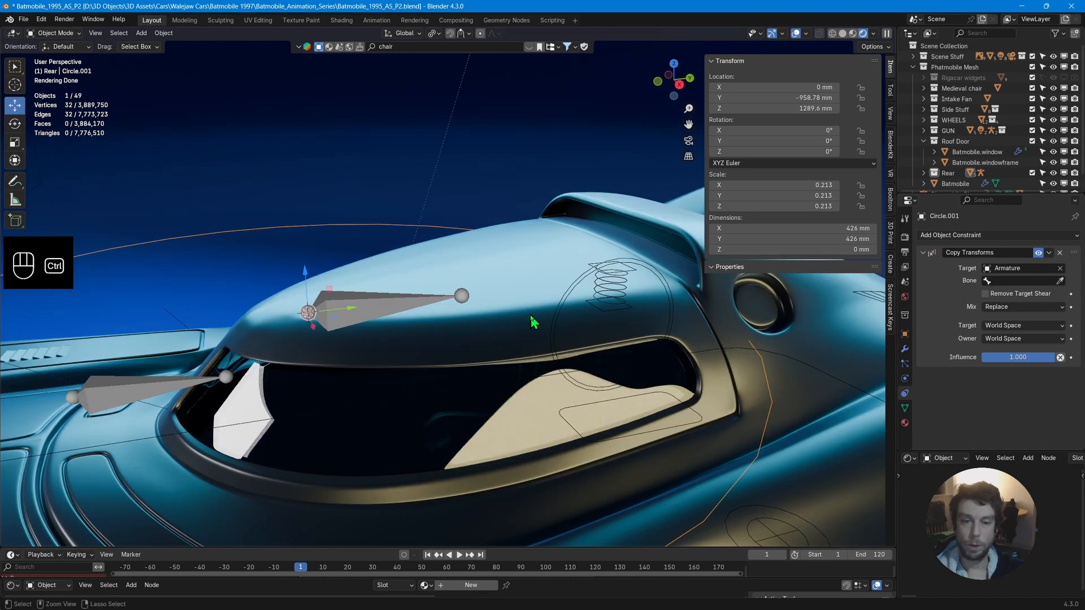
click(1061, 254)
Add a Copy Transforms bone constraint to the roof armature's bone in Pose Mode.
click(349, 305)
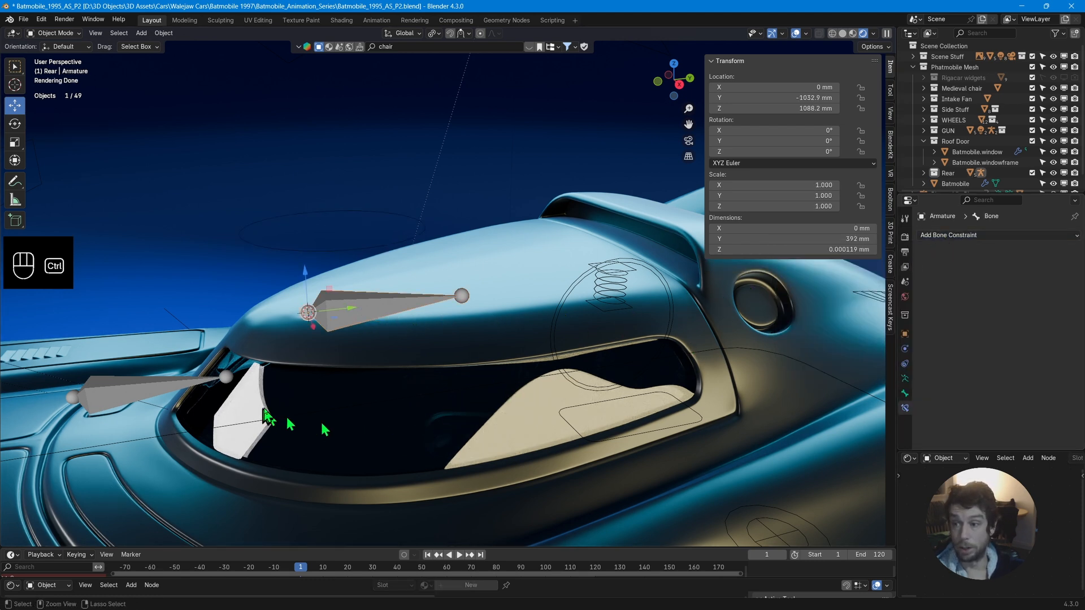
key(ctrl+Tab)
click(949, 235)
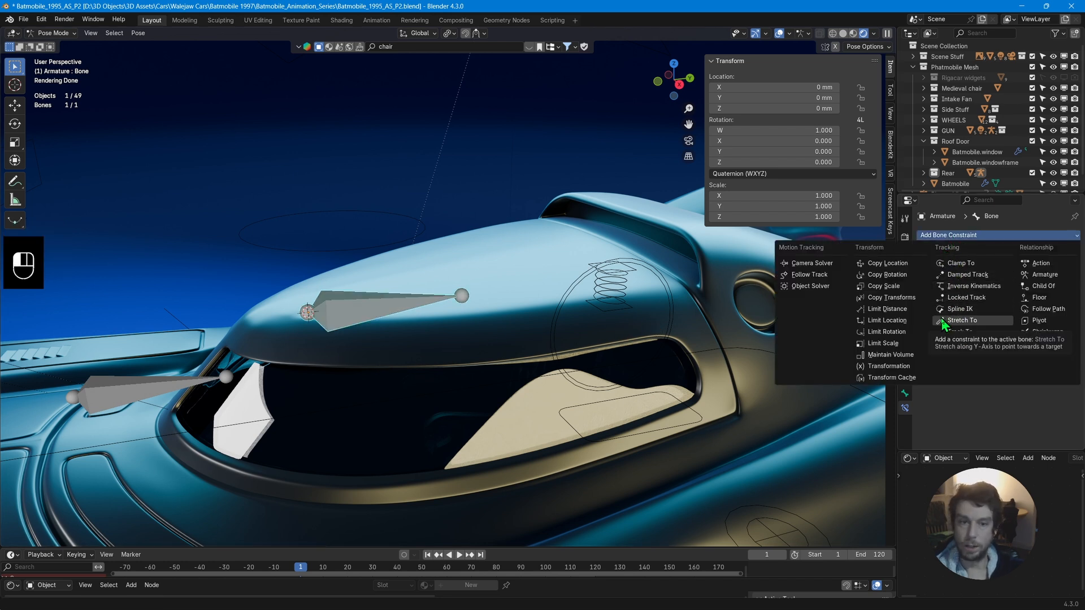
click(890, 297)
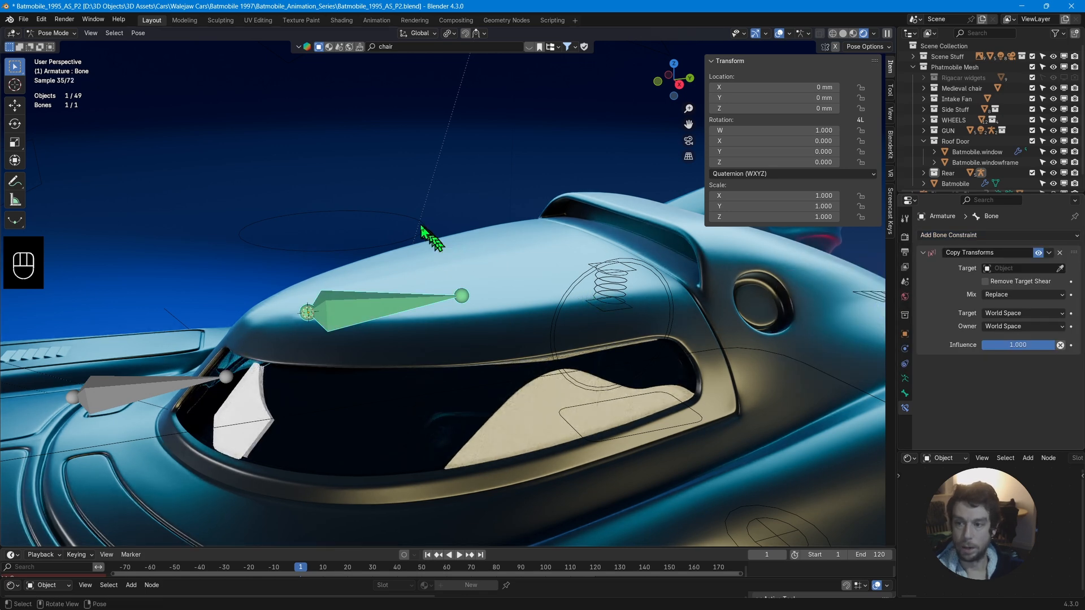
Try the circle above the roof as the bone constraint's target and clear the target again.
click(1060, 269)
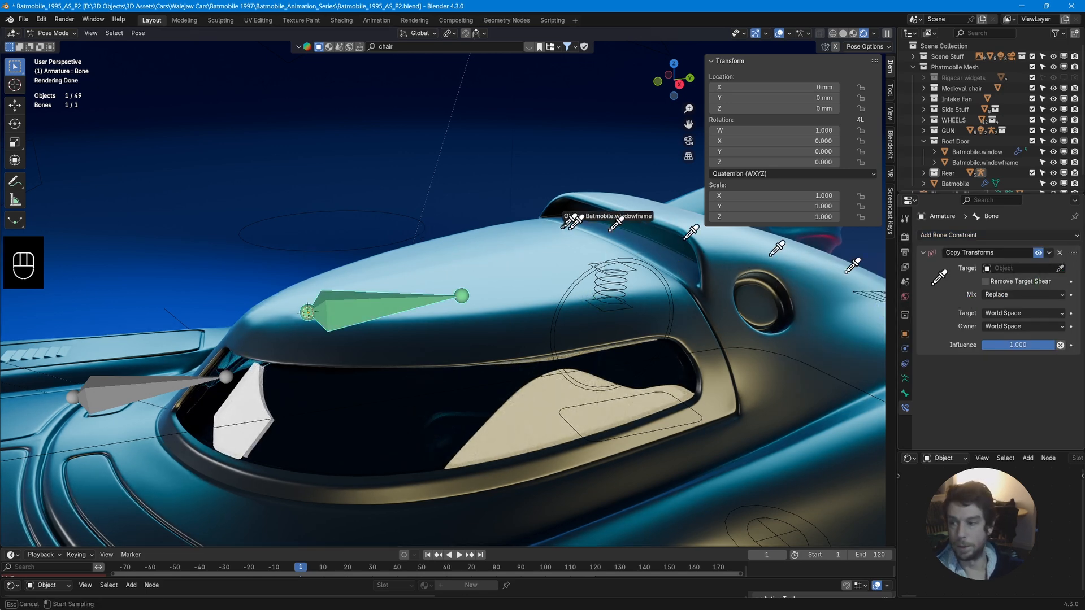
click(433, 214)
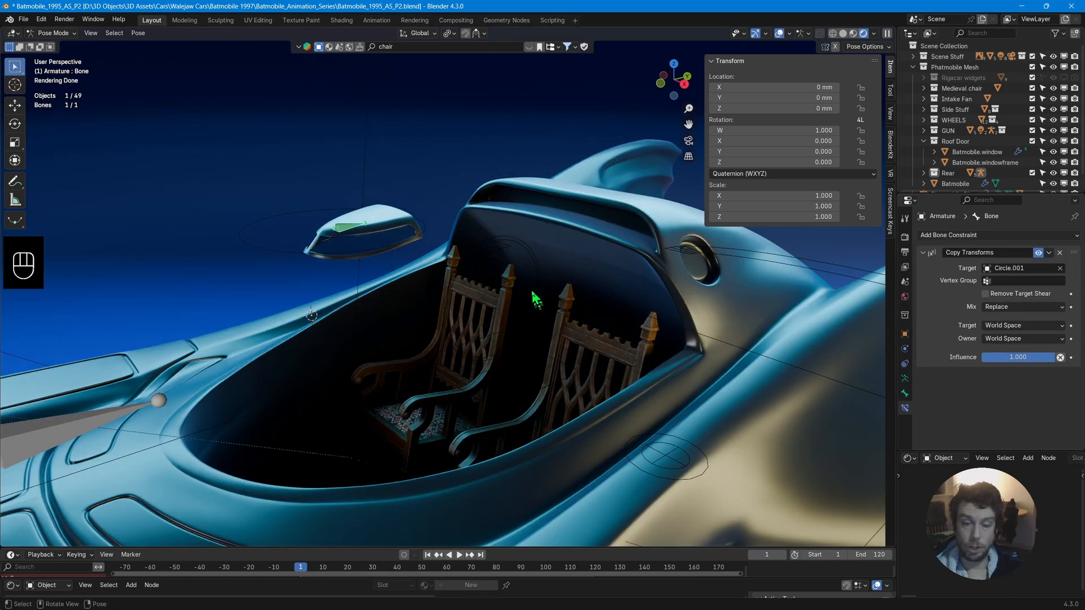
click(1060, 268)
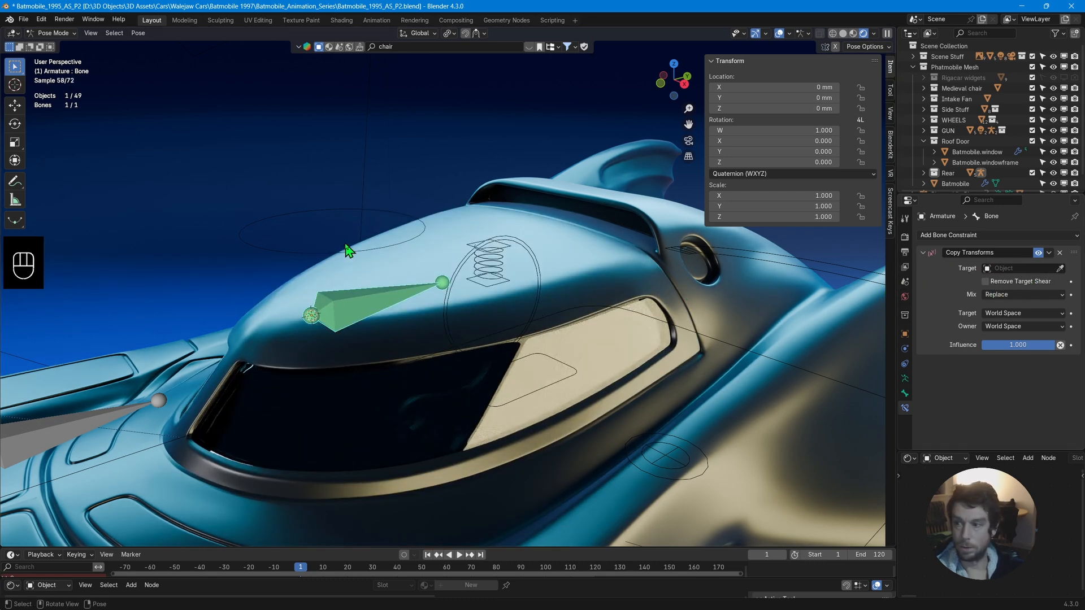
Try applying all transforms to the circle above the roof, undo it, and apply only the circle's scale.
key(ctrl+Tab)
click(263, 255)
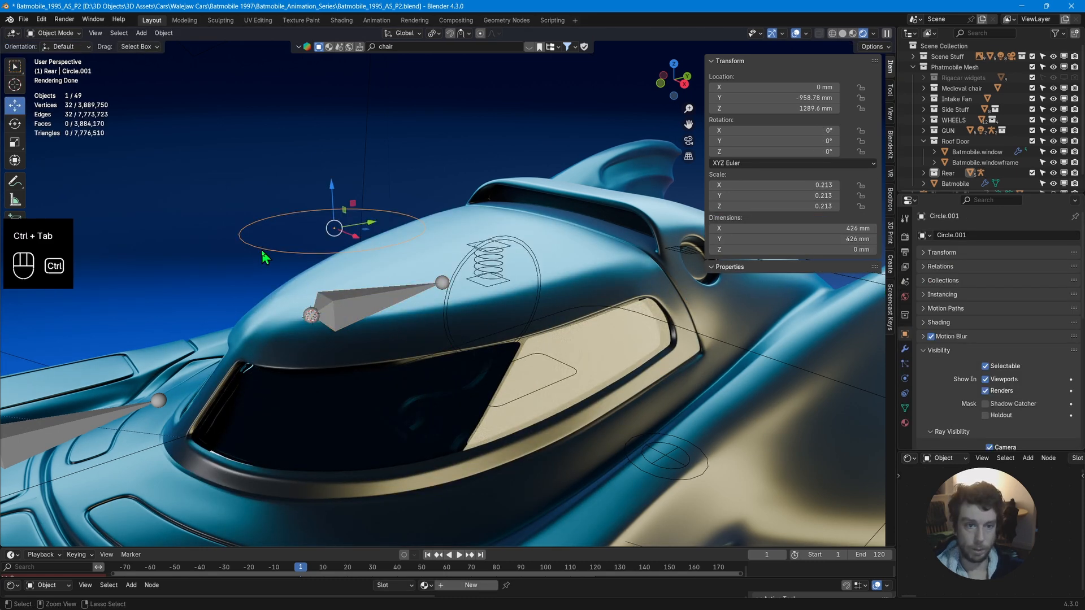
key(ctrl+a)
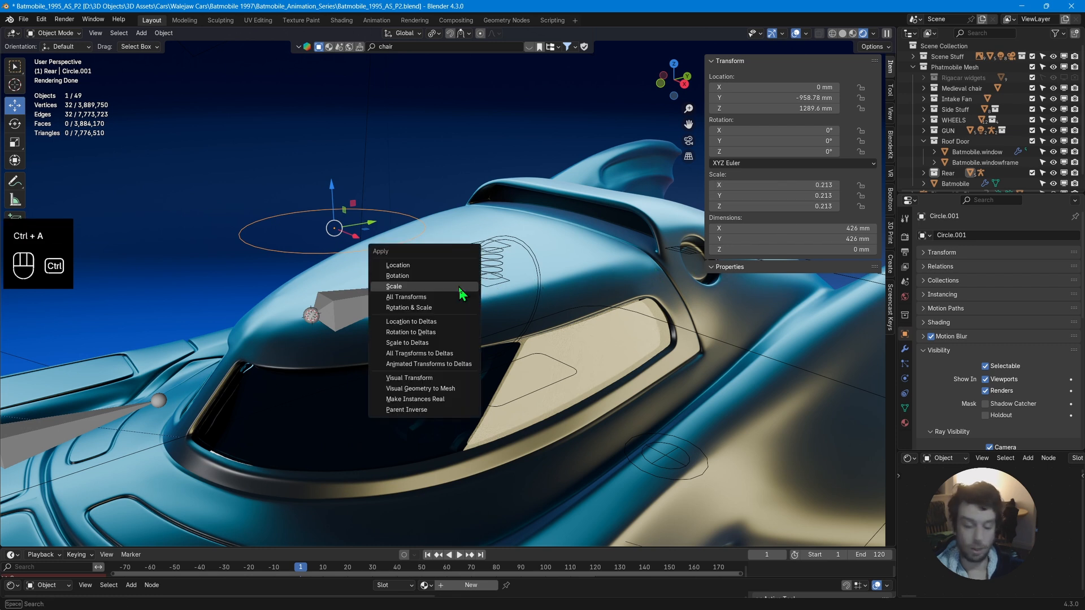
click(467, 298)
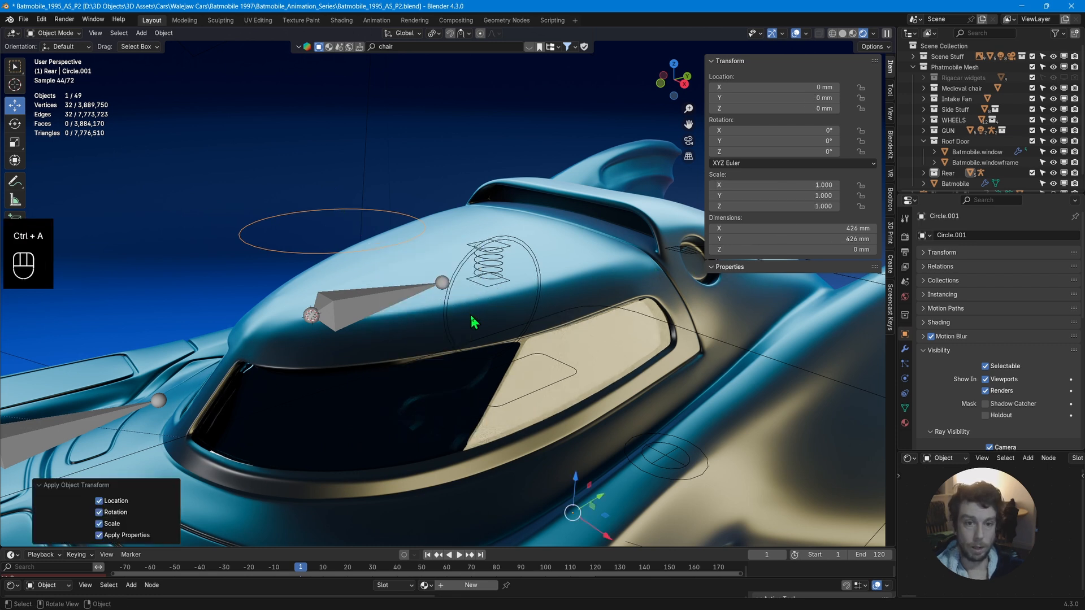
key(ctrl+z)
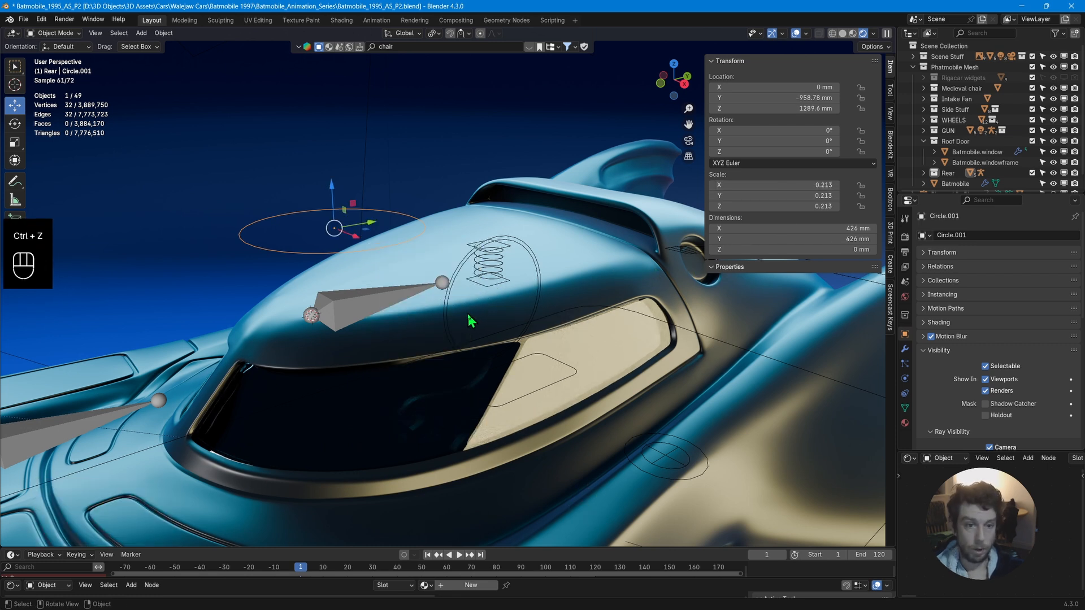
key(ctrl+a)
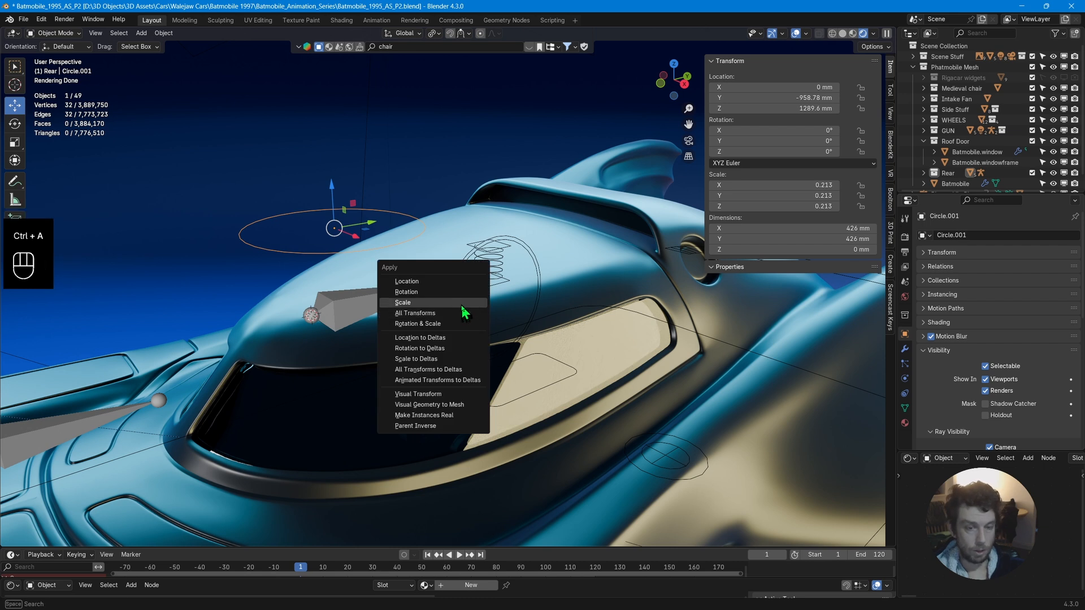
click(467, 302)
Try applying the circle's location and undo it.
key(ctrl+a)
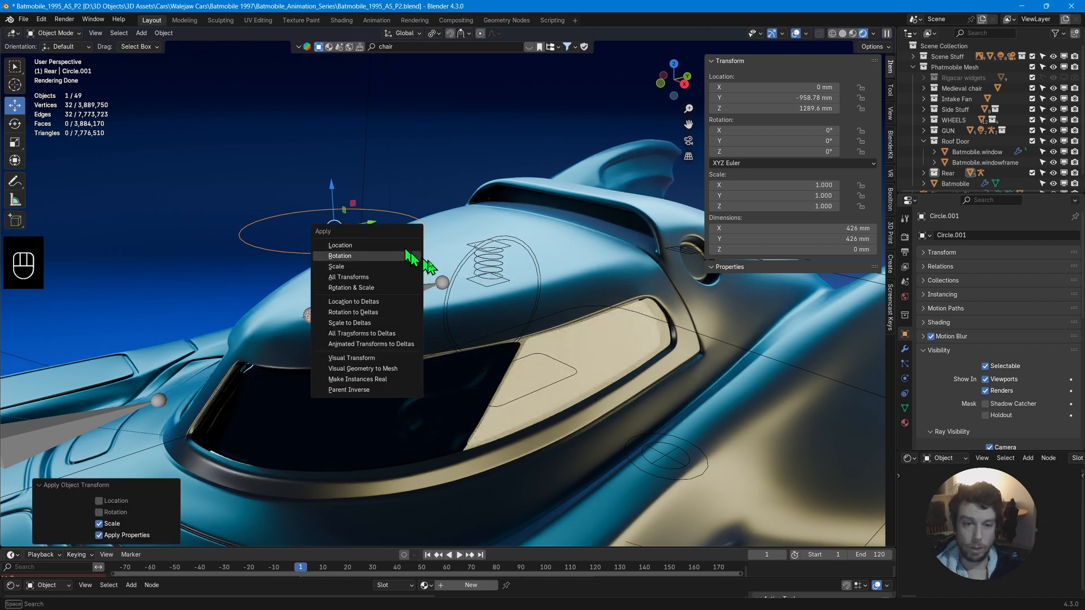
key(Escape)
key(ctrl+a)
click(400, 237)
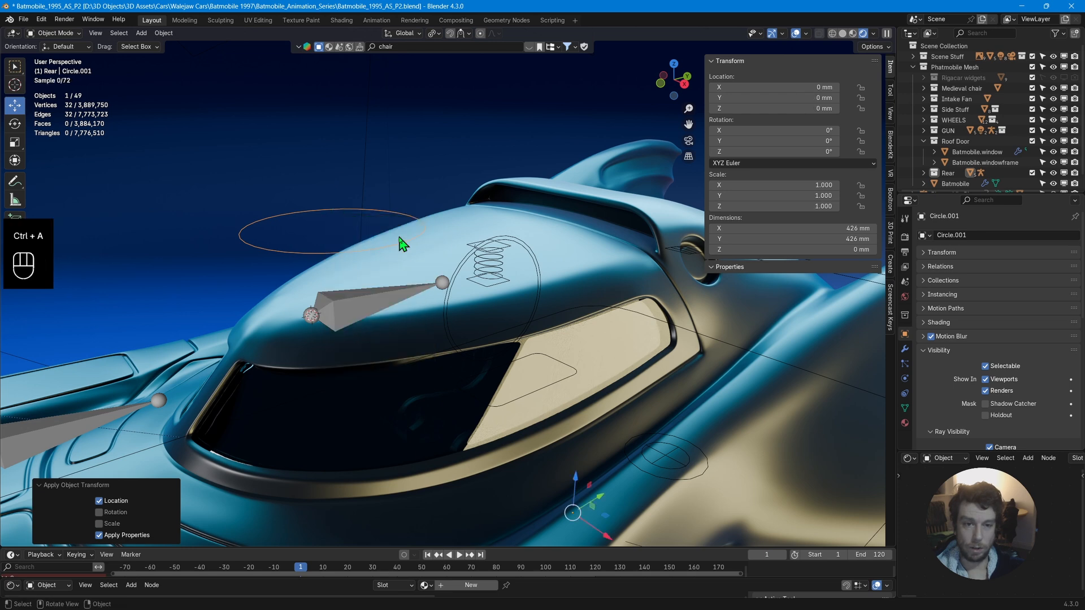
key(ctrl+z)
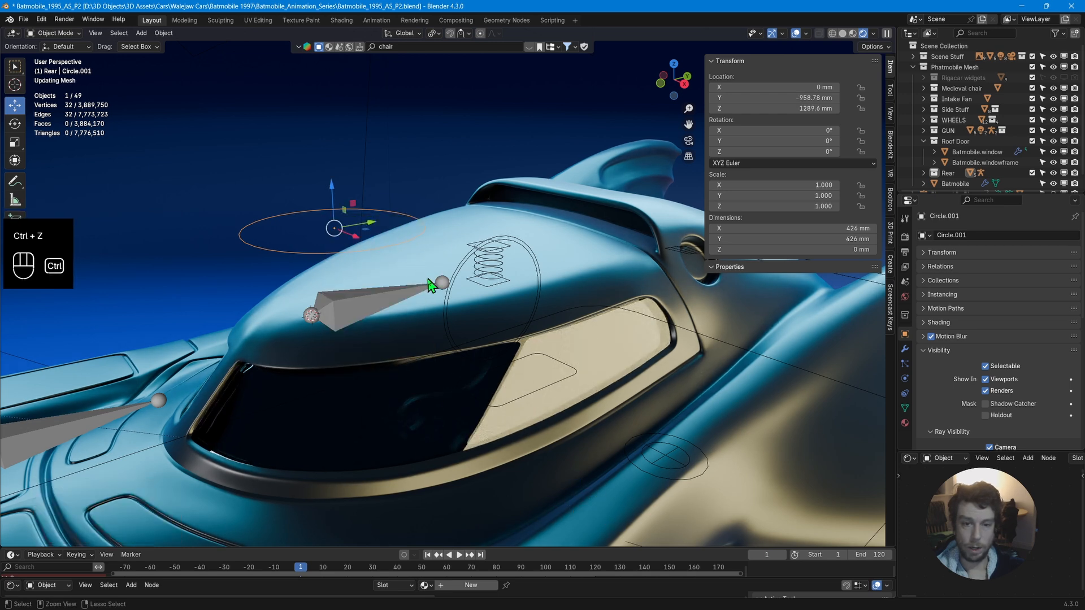
Try targeting the circle again in the roof bone's Copy Transforms constraint, and undo it.
middle_drag(436, 286, 492, 358)
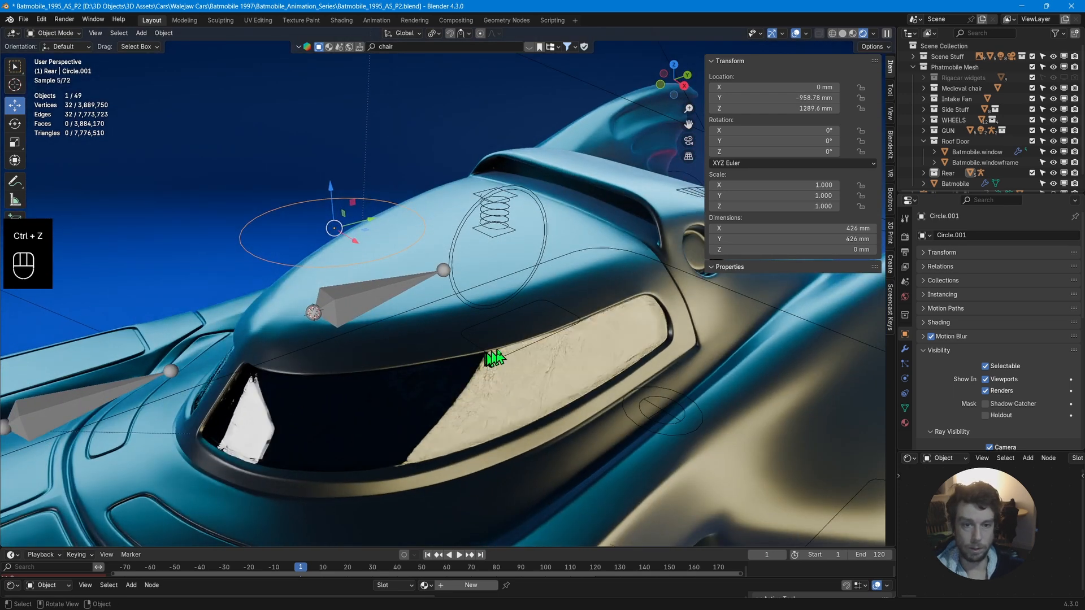
click(343, 312)
key(ctrl+Tab)
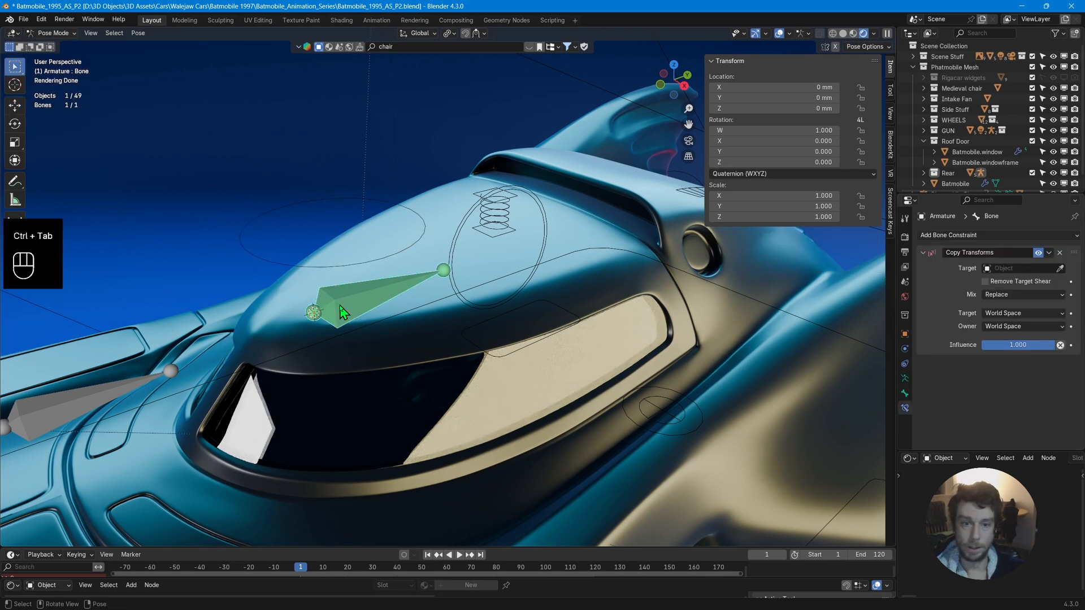
click(1062, 270)
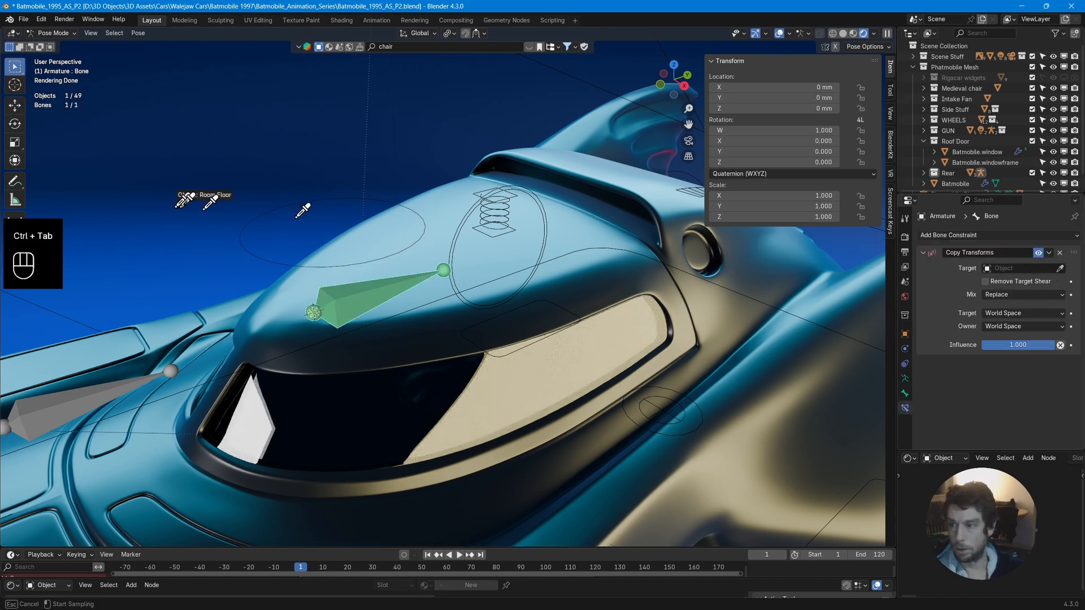
click(251, 215)
middle_drag(250, 217, 446, 294)
key(ctrl+z)
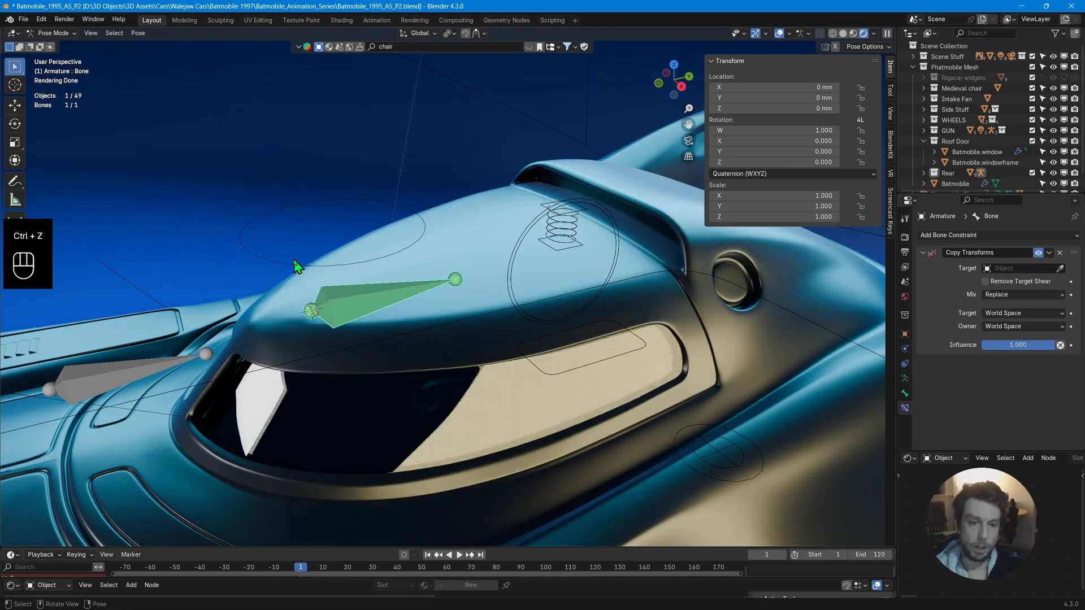
Snap the circle to the 3D cursor at the roof bone's head joint.
key(ctrl+Tab)
click(264, 262)
click(259, 259)
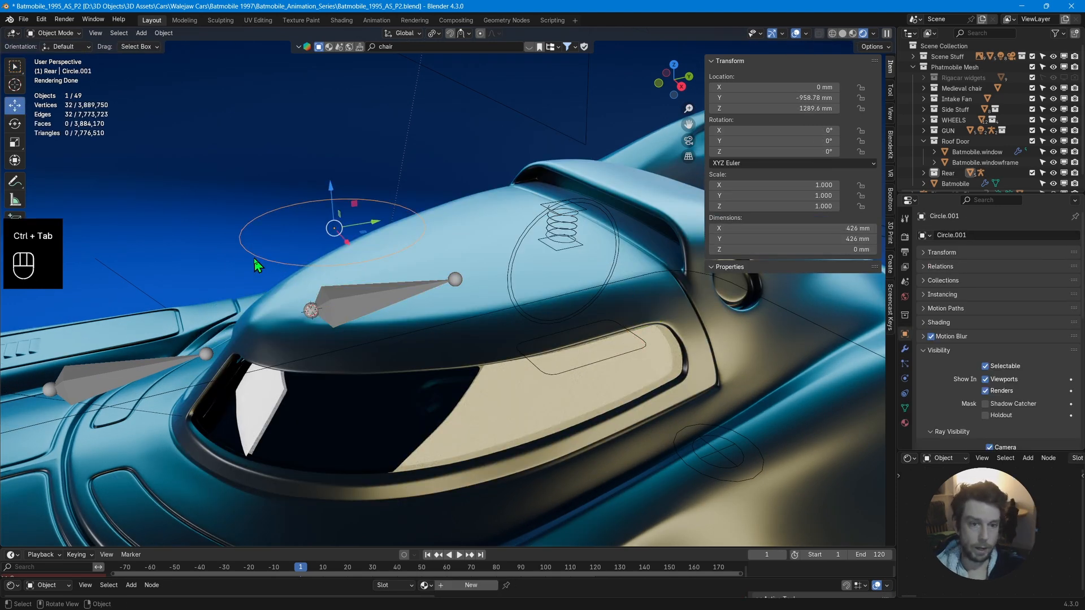
key(shift+s)
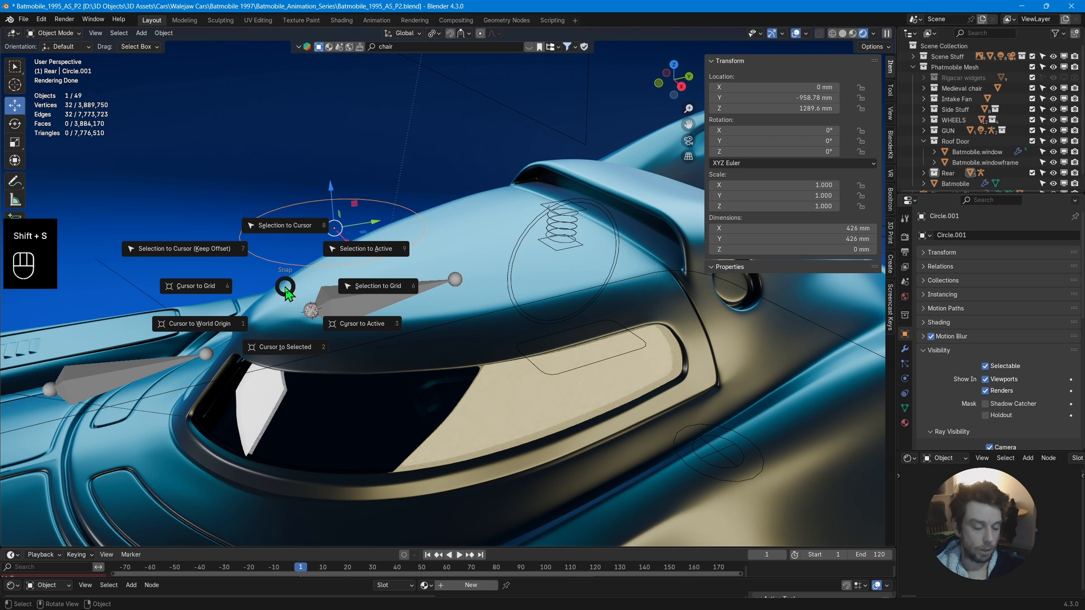
click(280, 227)
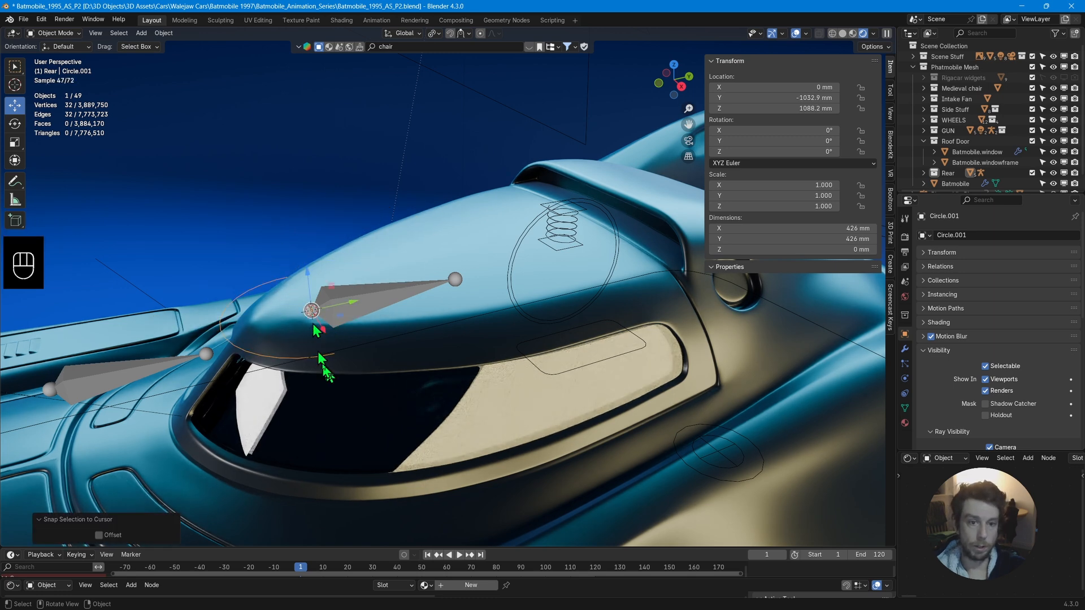
middle_drag(315, 339, 251, 309)
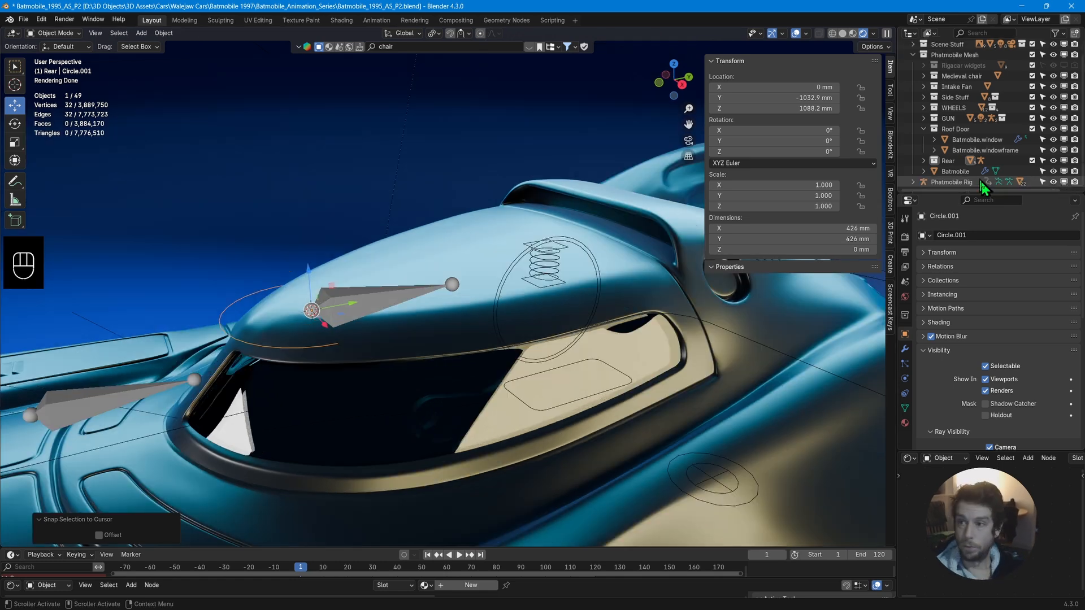
Rename the armature Roof Armature and the circle Roof Widget, and move both into the Roof Door collection.
click(367, 302)
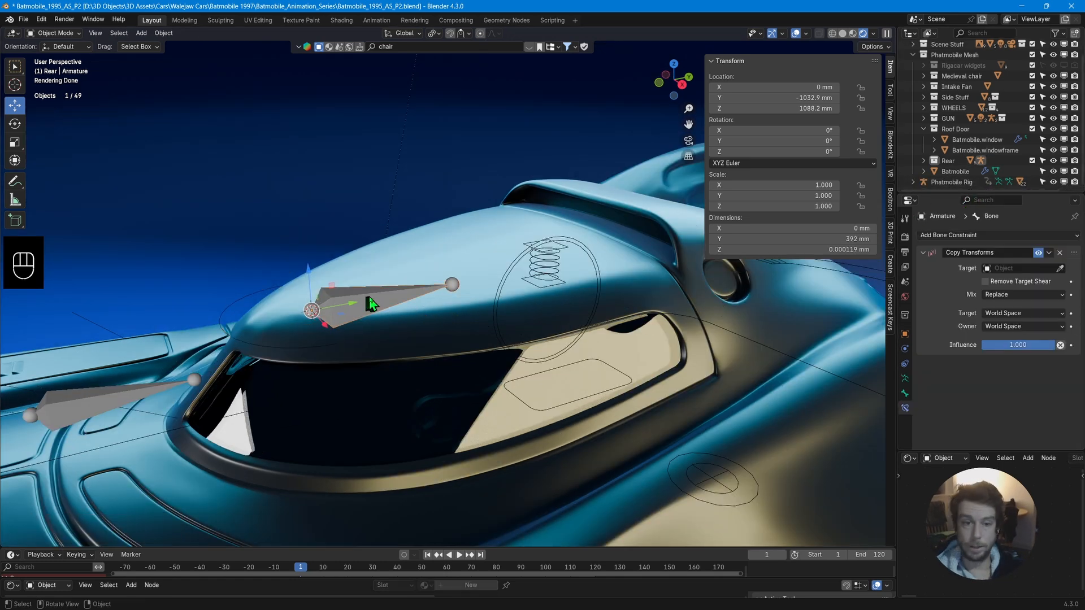
click(925, 161)
scroll(955, 149, down, 1)
drag(968, 154, 957, 108)
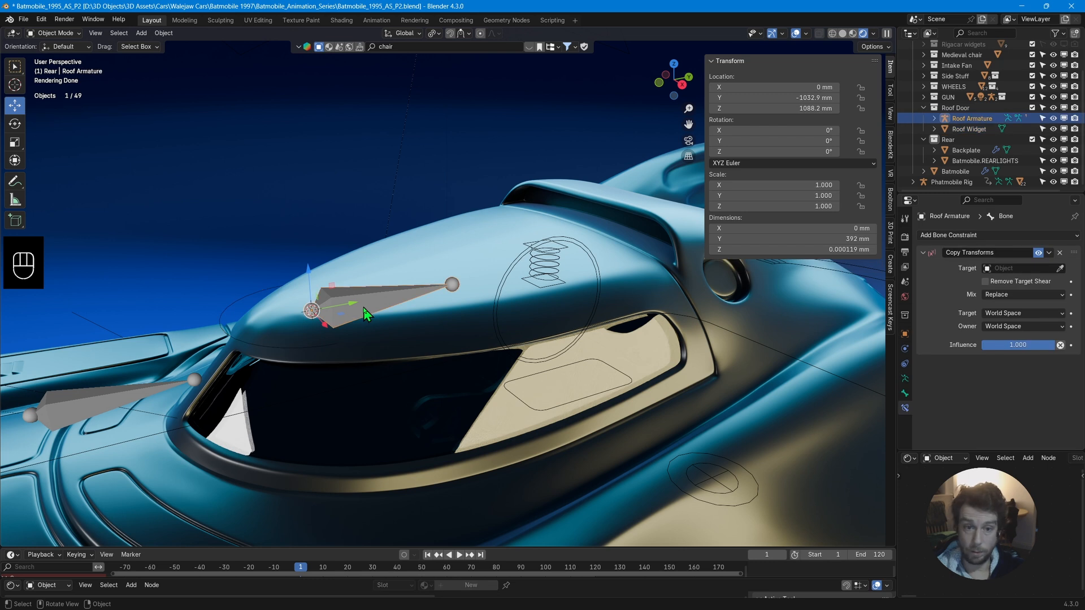
Set Roof Widget as the target of the roof bone's Copy Transforms constraint and test it with a cancelled move of the widget.
click(364, 308)
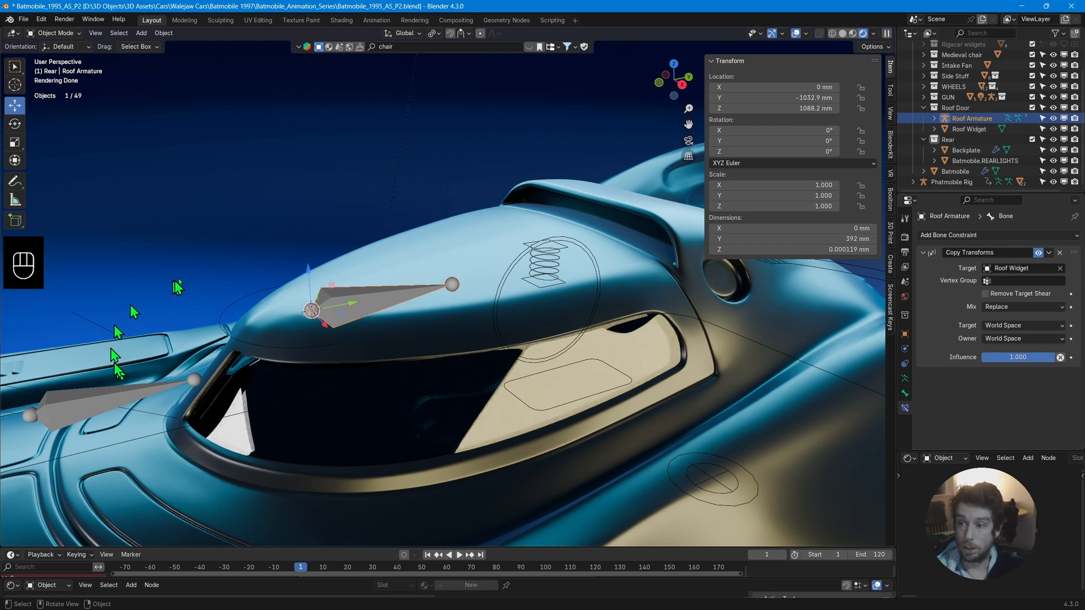
click(262, 291)
key(g)
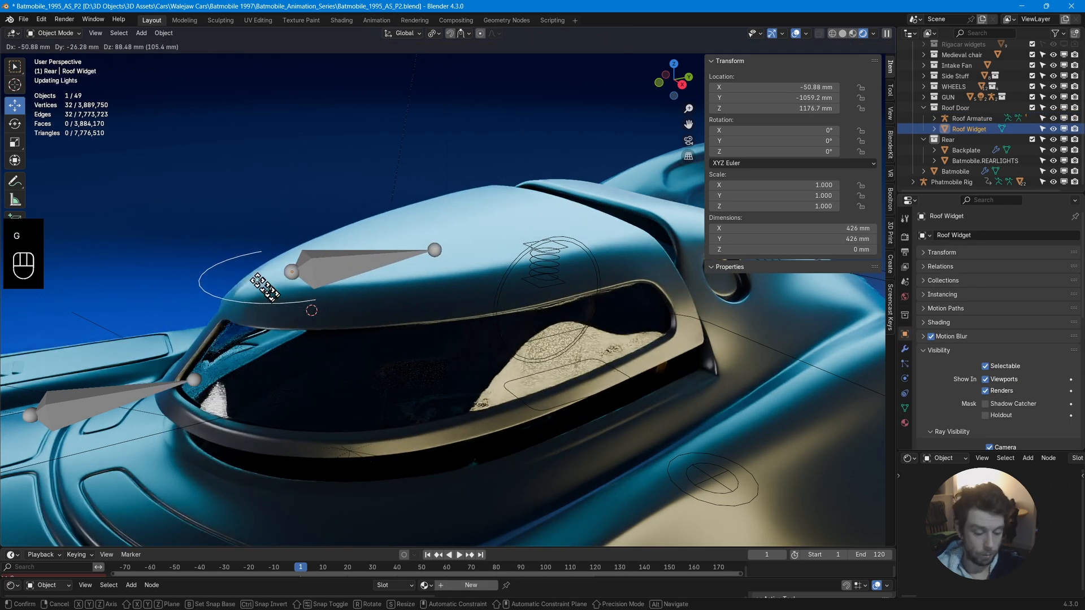
right_click(274, 306)
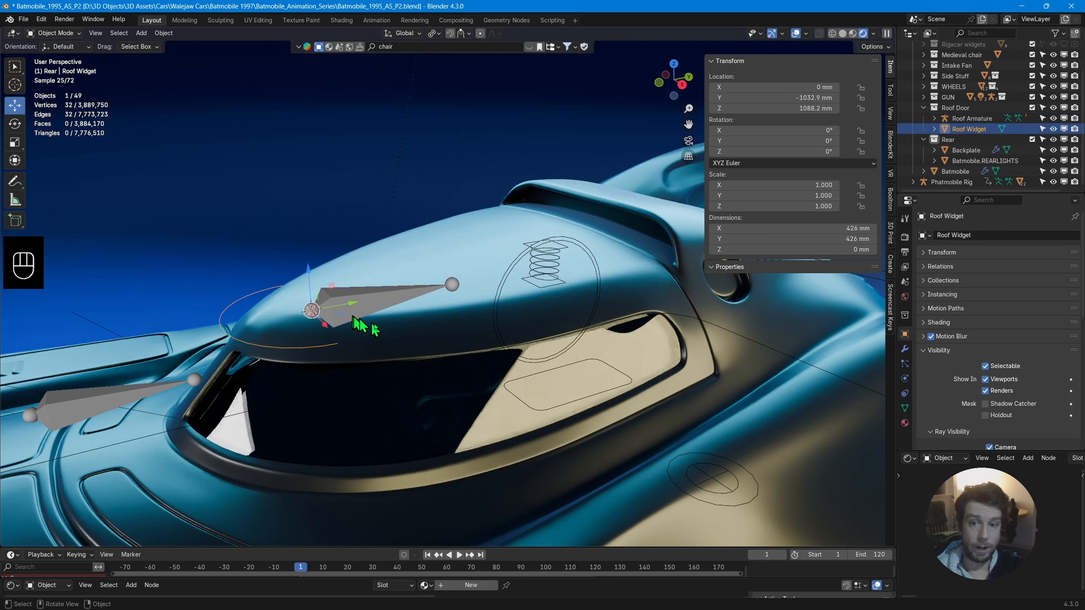
Enlarge the timeline and, in the right orthographic view, keyframe the Roof Widget's location, rotation and scale at frame 1.
middle_drag(431, 363, 430, 305)
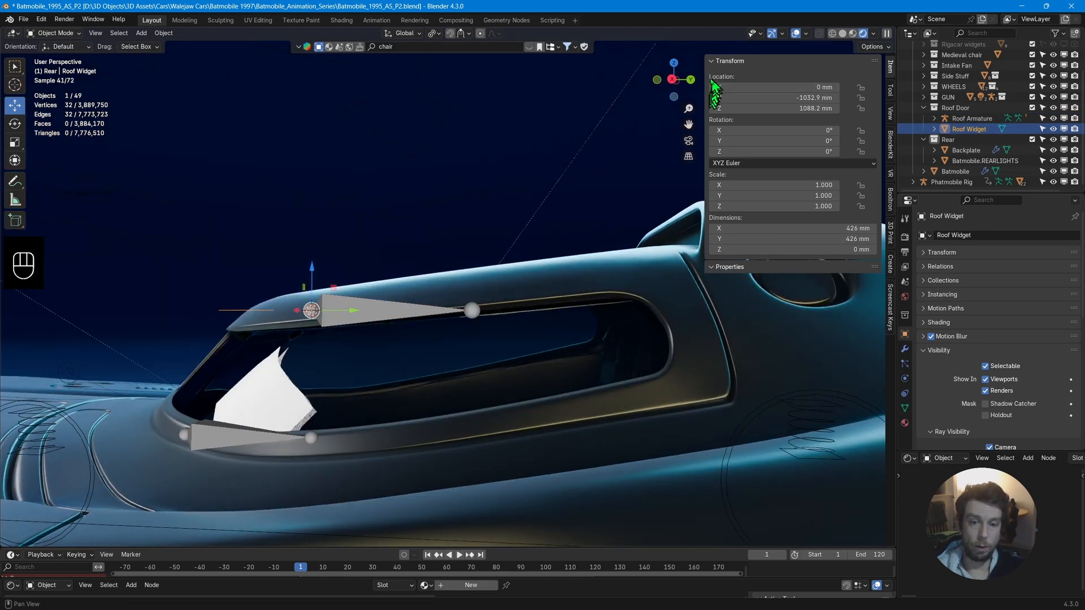
click(673, 81)
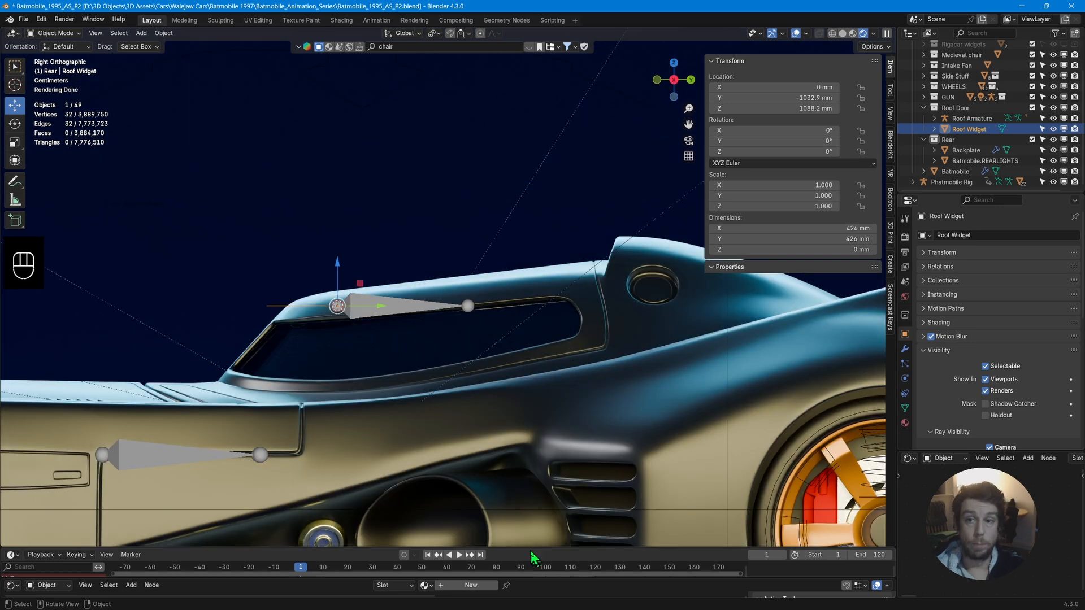
drag(525, 547, 524, 423)
shift+middle_drag(478, 350, 522, 393)
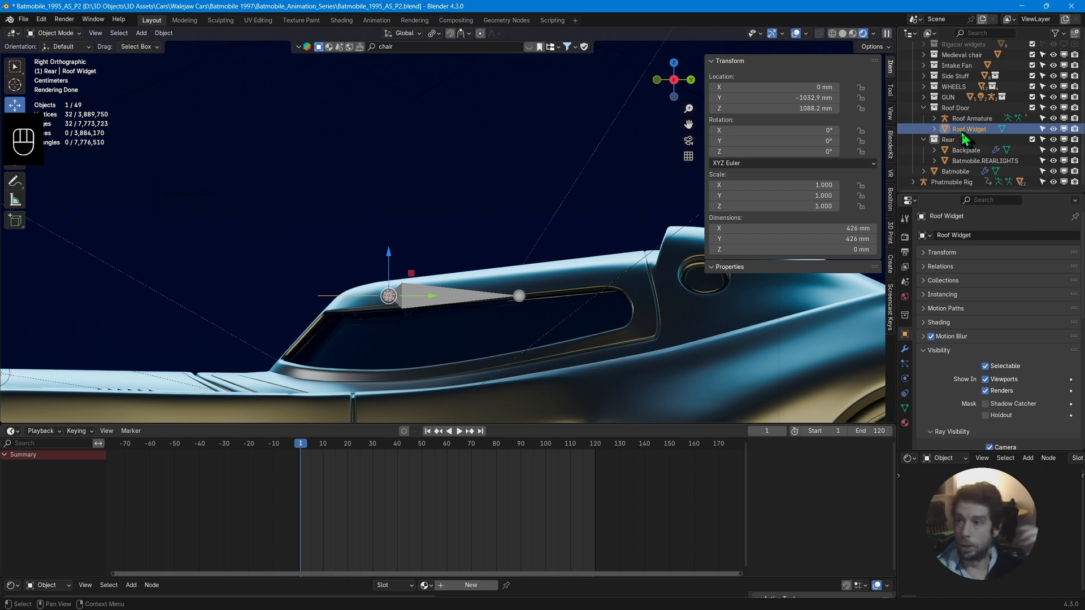
click(924, 140)
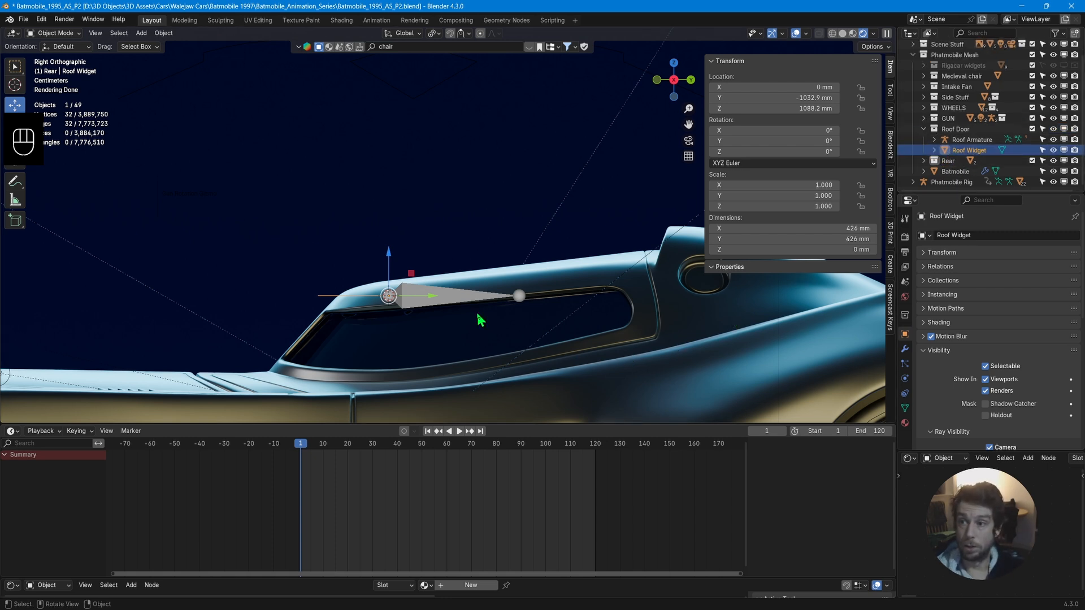
key(i)
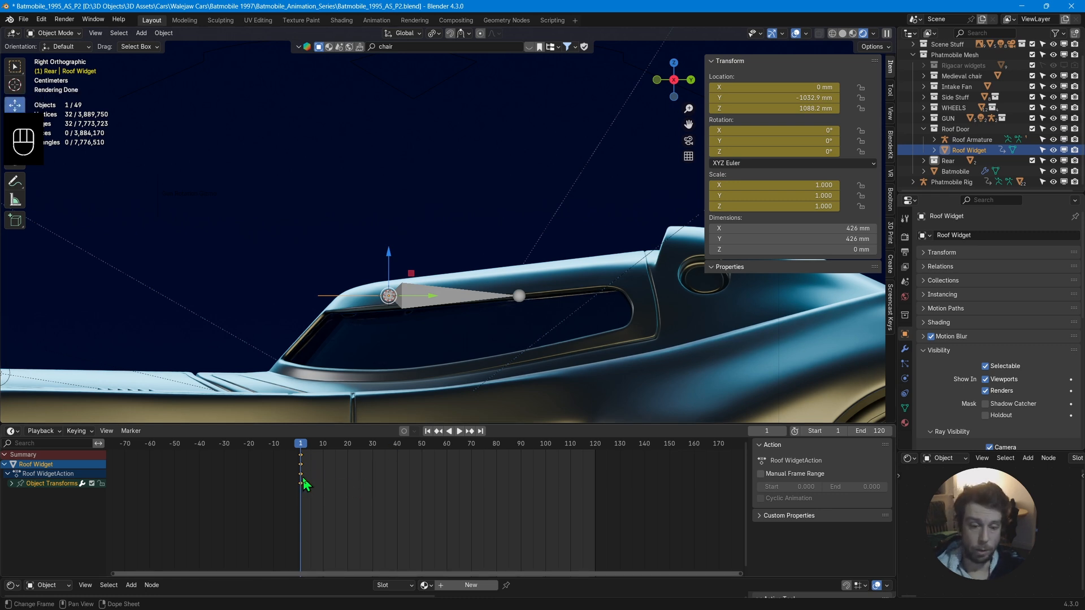
Shift the Roof Widget's closed-pose keyframe to frame 120.
key(space)
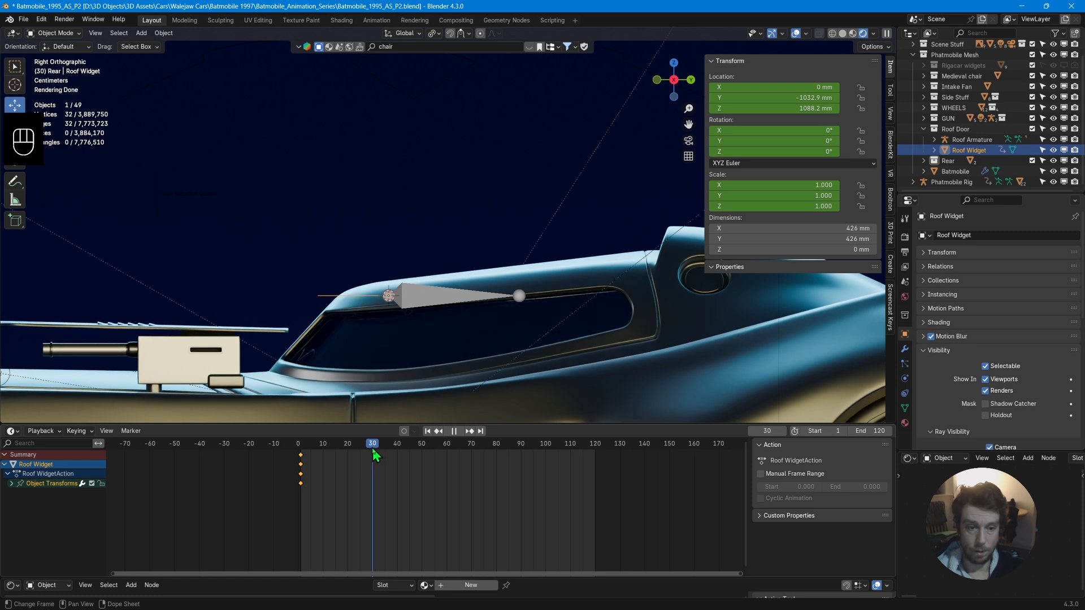
key(space)
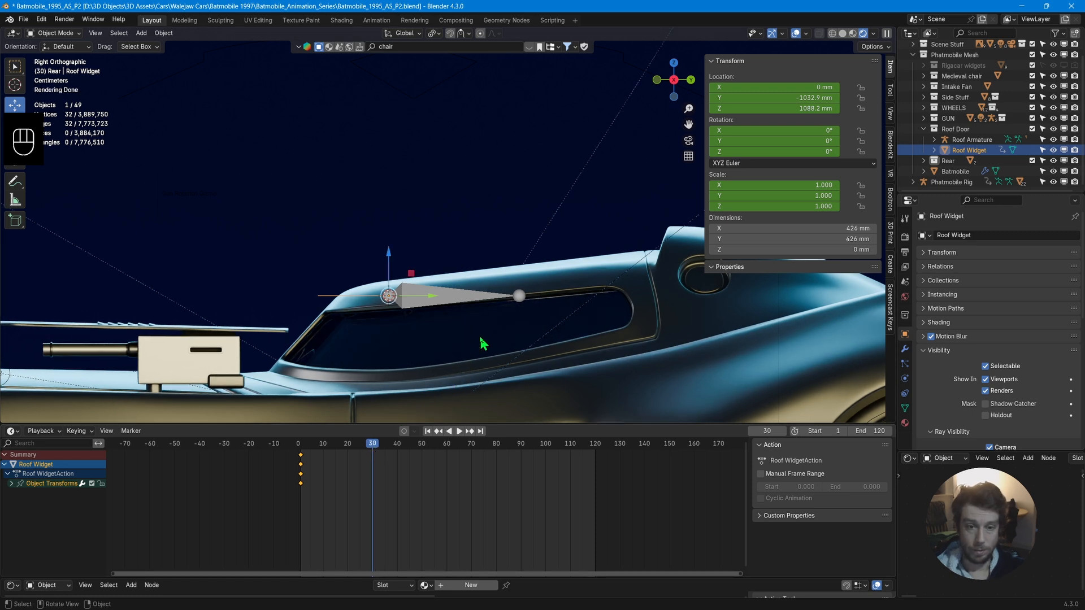
click(594, 472)
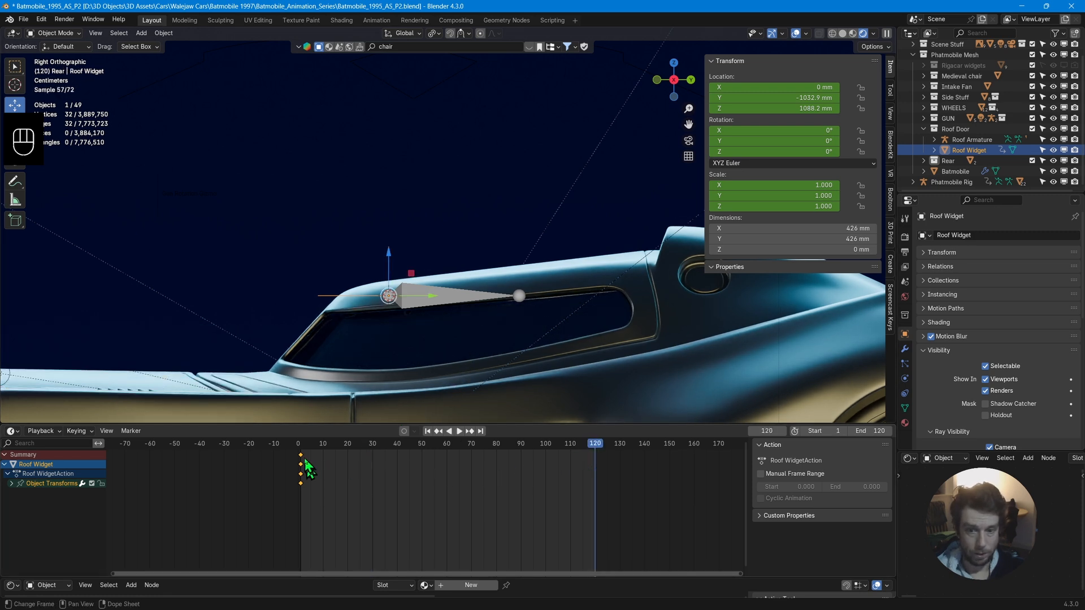
drag(304, 465, 596, 472)
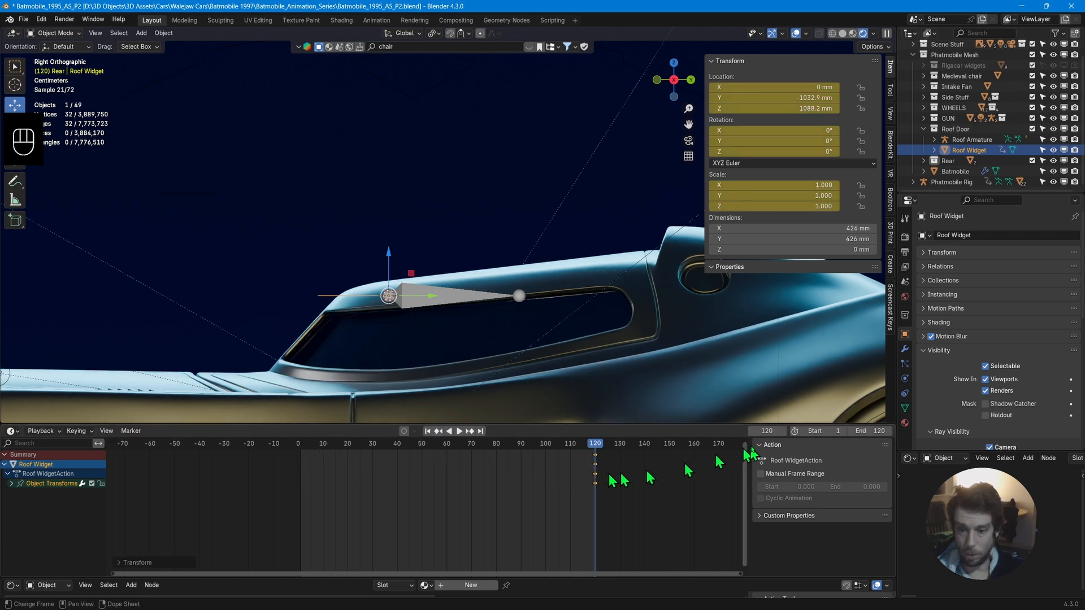
Set the scene's playback range to start at frame 120 and end at frame 240.
click(824, 432)
text(120)
key(Return)
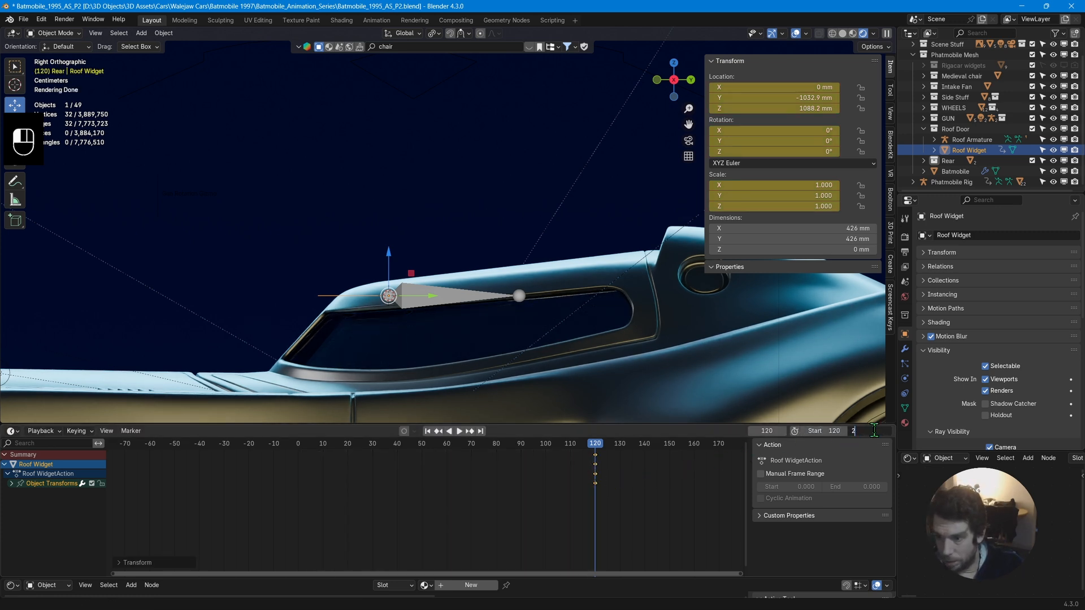
click(874, 431)
text(240)
key(Return)
middle_drag(634, 477, 291, 509)
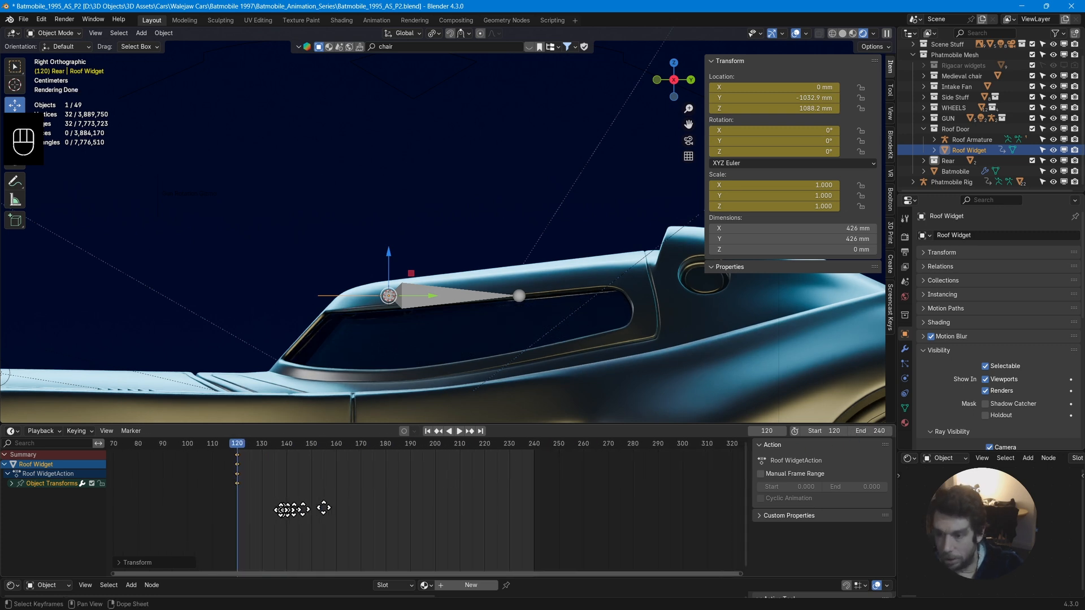
At frame 150, move the Roof Widget about -531 mm along global Y to slide the roof open.
key(space)
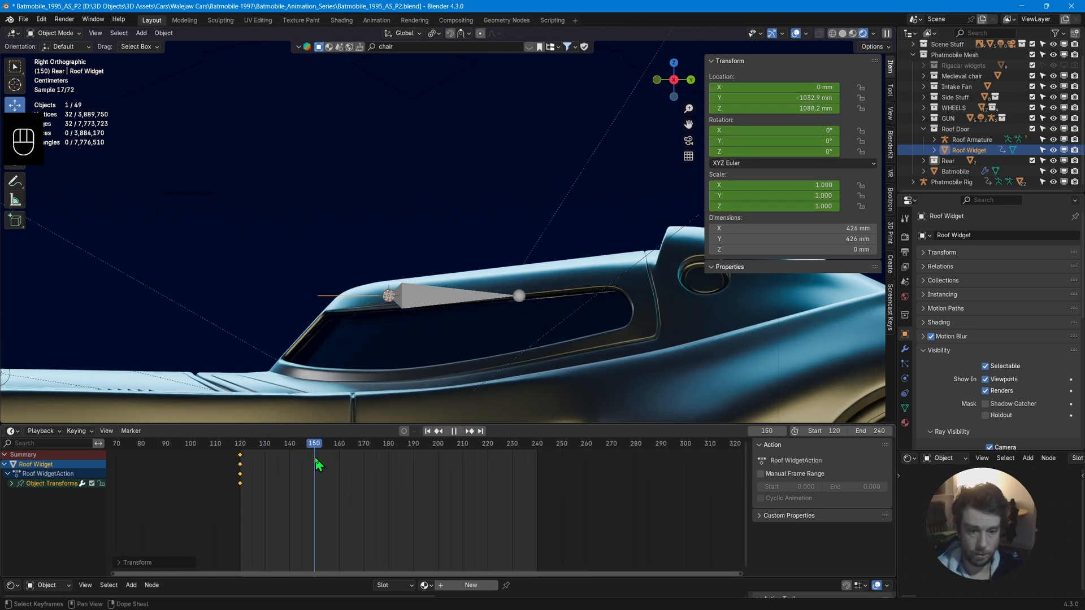
key(space)
key(g)
key(y)
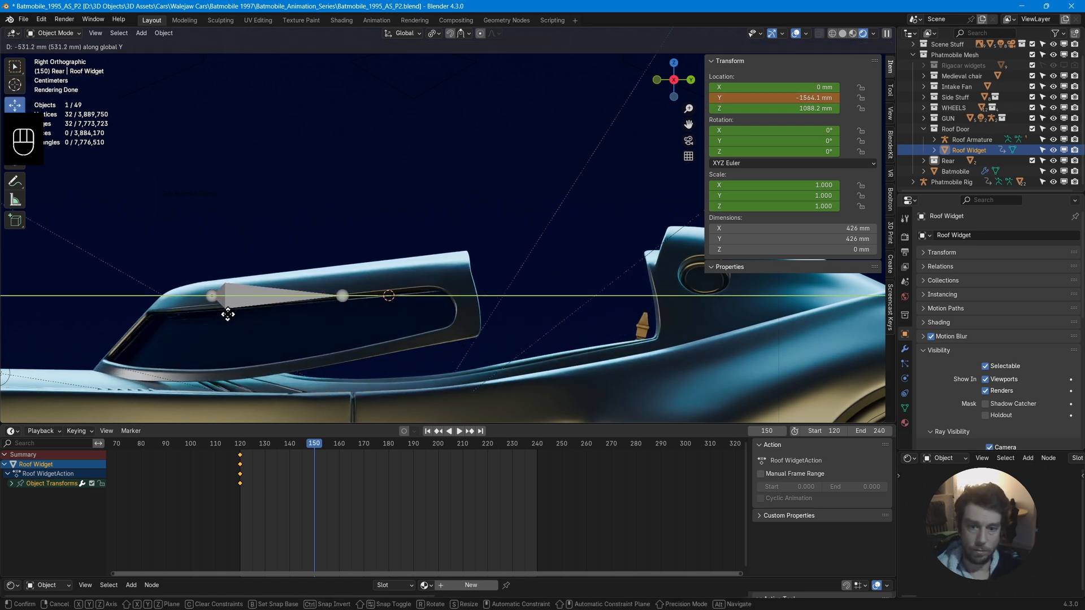
click(231, 322)
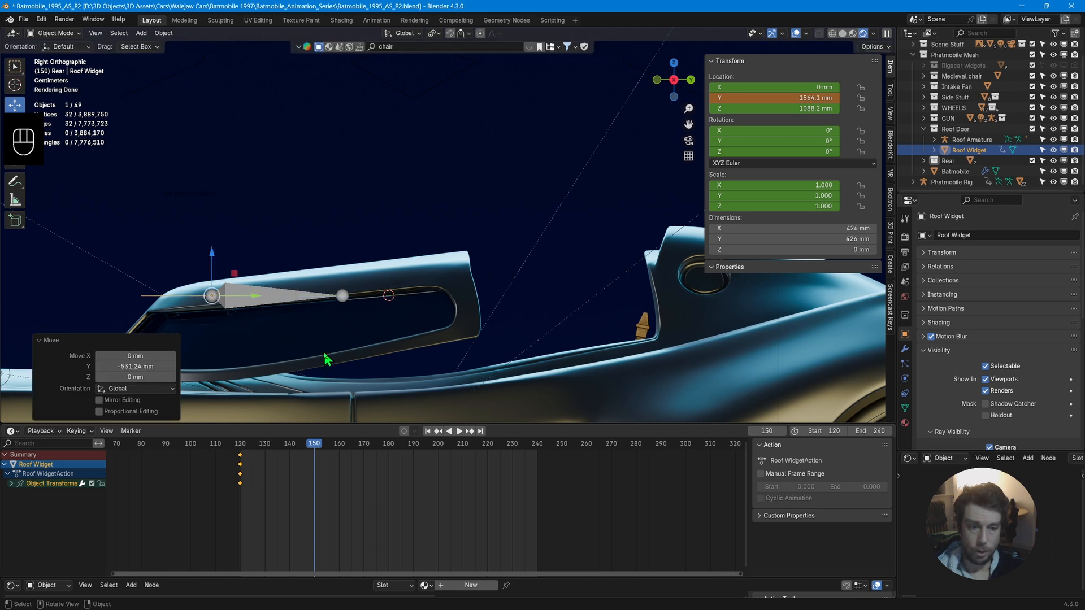
Rotate the Roof Widget about 7.16° in the side view to level the roof, and keyframe its transforms at frame 150.
key(r)
click(362, 391)
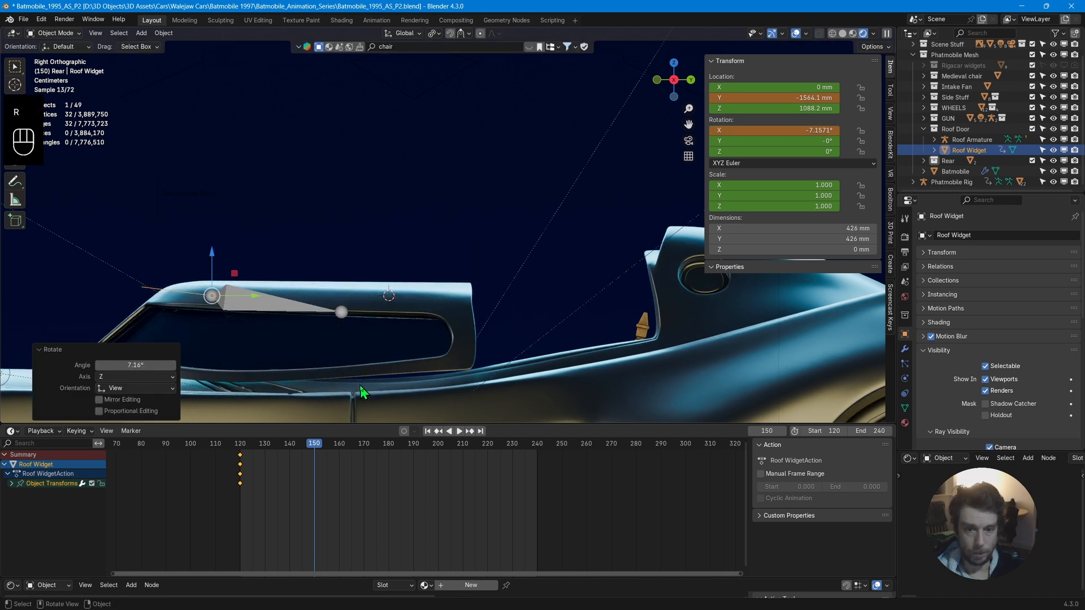
click(40, 350)
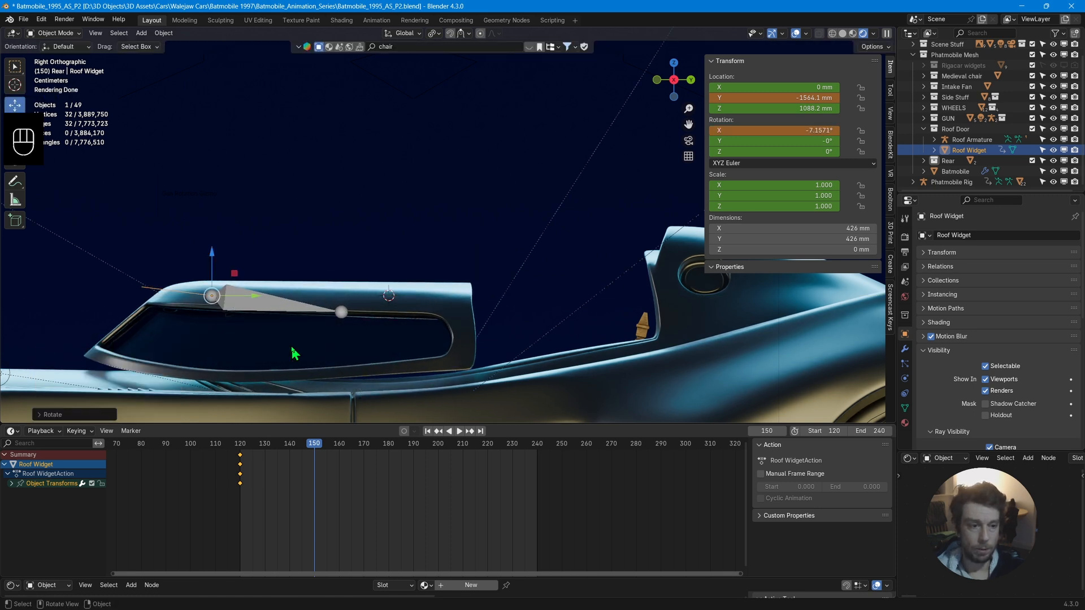
key(i)
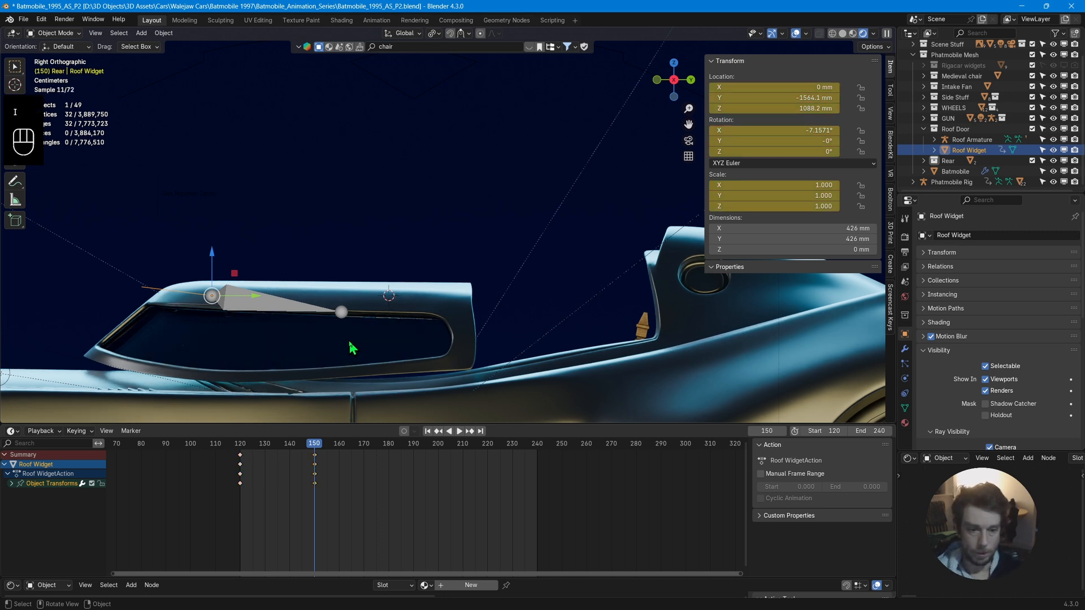
Review the roof opening by scrubbing the animation between frames 120 and 160.
drag(317, 455, 242, 447)
key(space)
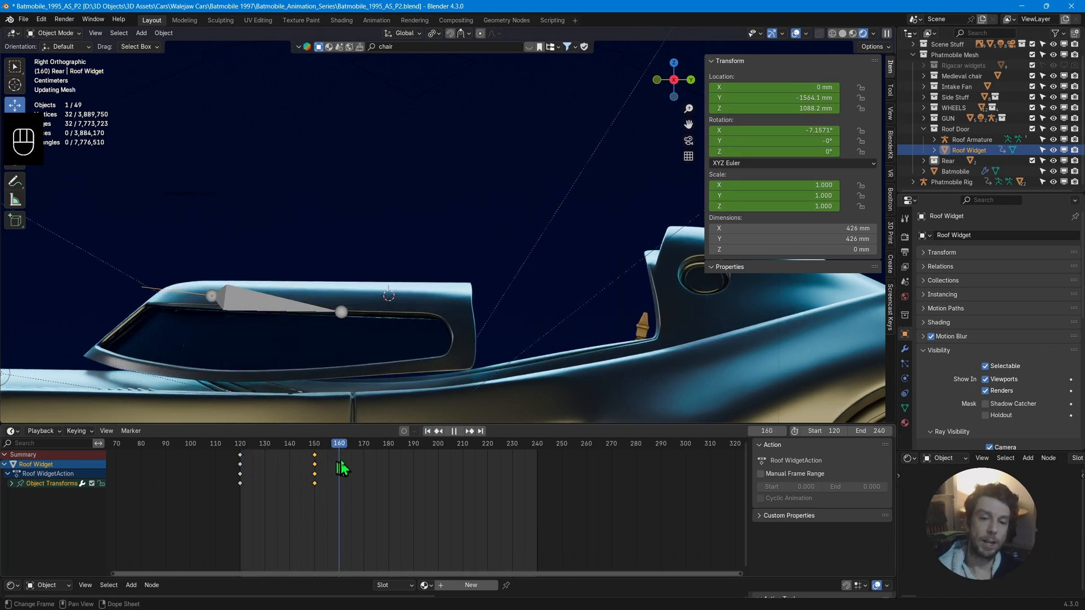
key(space)
Place the 3D cursor inside the open cockpit and add a point light there.
scroll(376, 310, down, 3)
middle_drag(375, 311, 411, 329)
scroll(415, 320, up, 4)
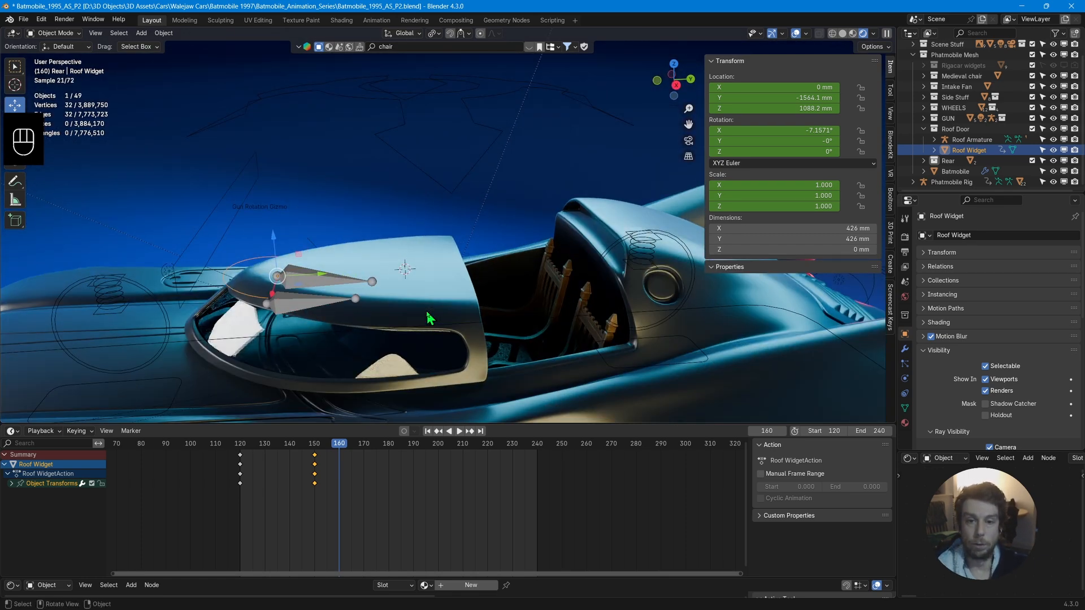
middle_drag(349, 248, 310, 329)
shift+right_click(268, 318)
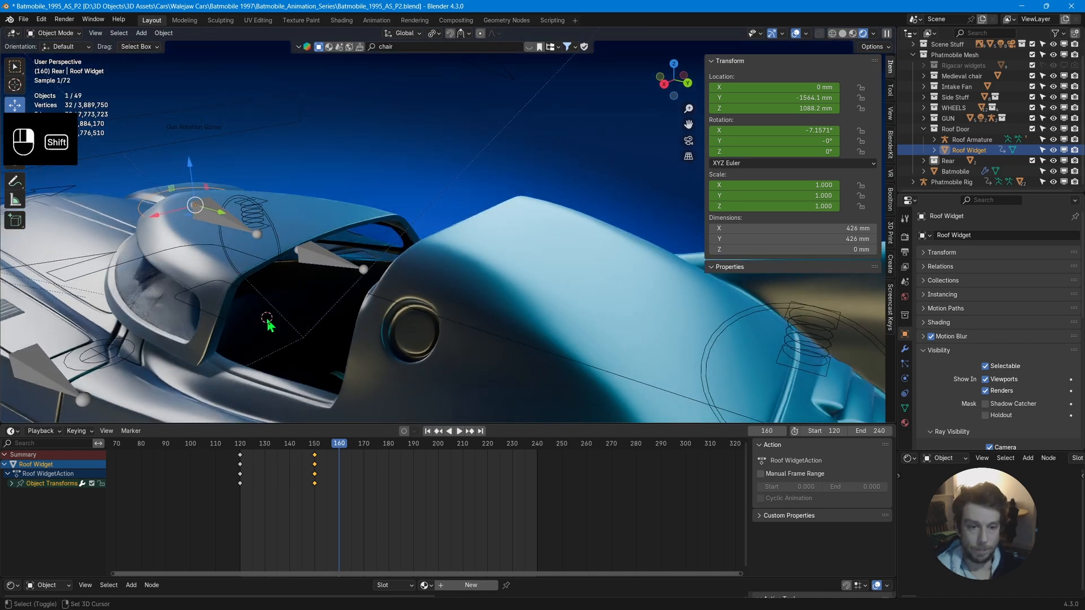
key(shift+a)
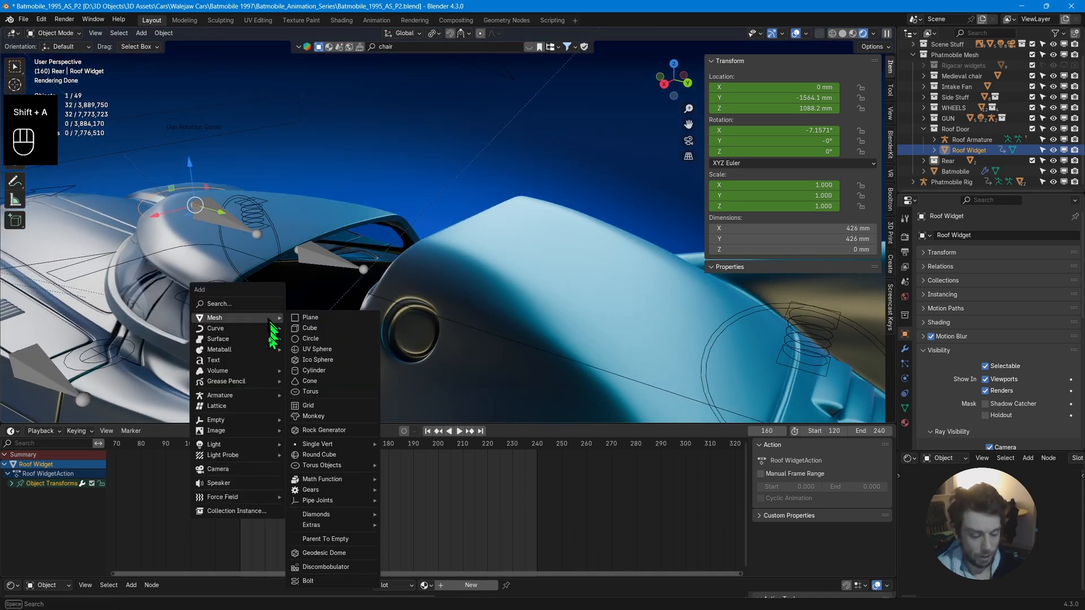
mouse_move(251, 445)
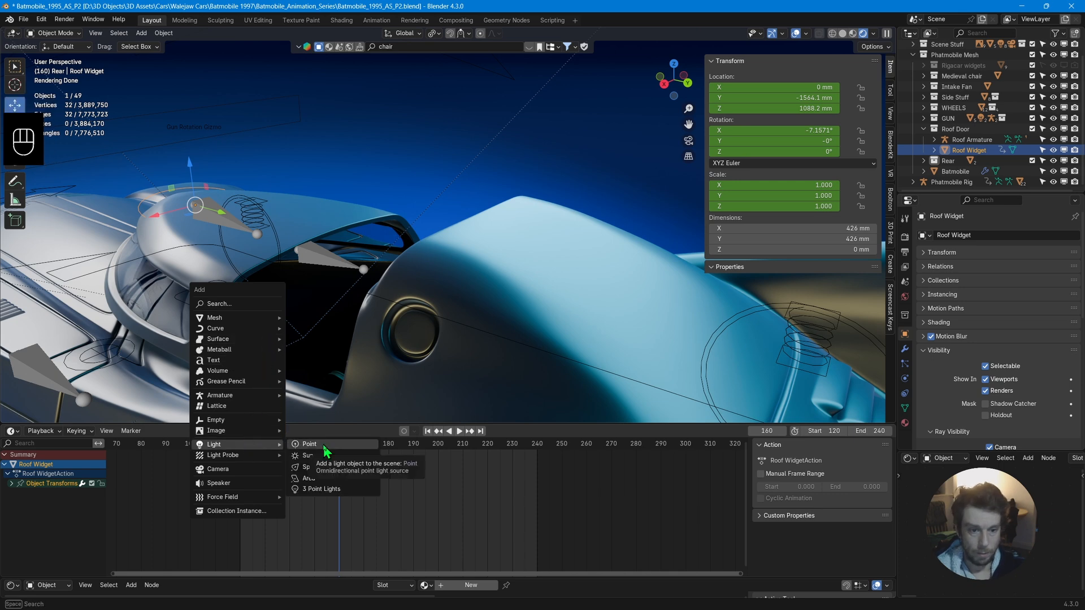
click(322, 444)
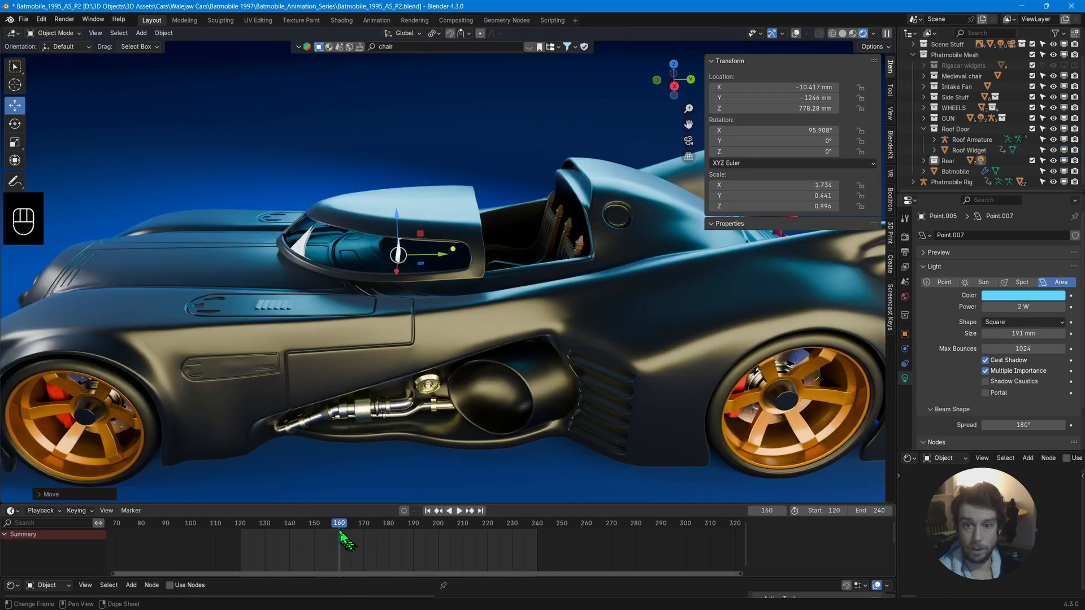
Select the Roof Widget and duplicate its closed-pose keyframe from frame 120 to frame 240.
mouse_move(335, 531)
mouse_down()
mouse_move(303, 545)
mouse_move(333, 549)
mouse_up()
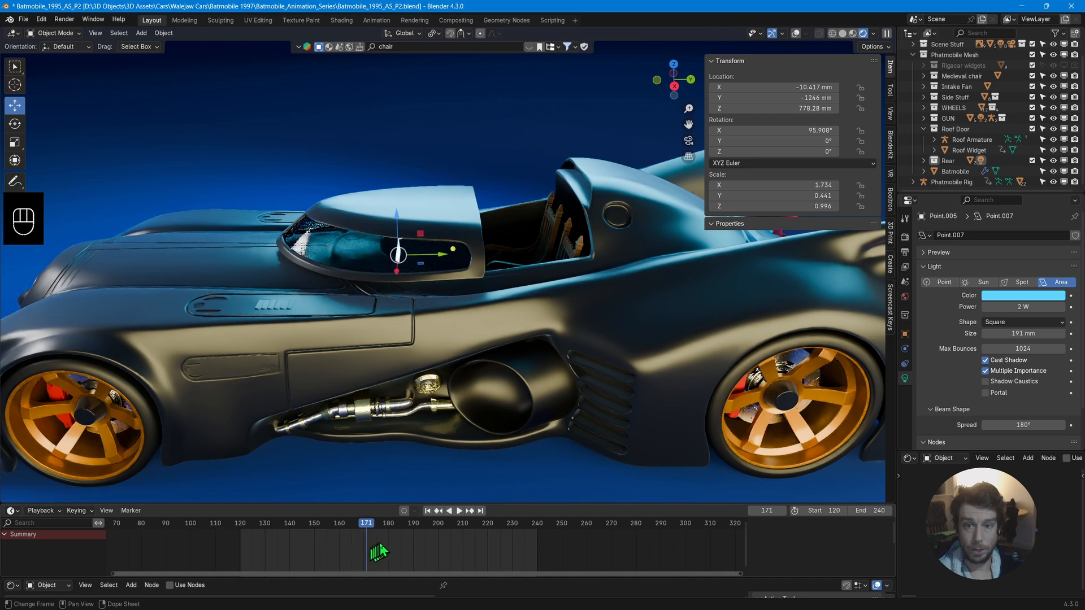
click(422, 237)
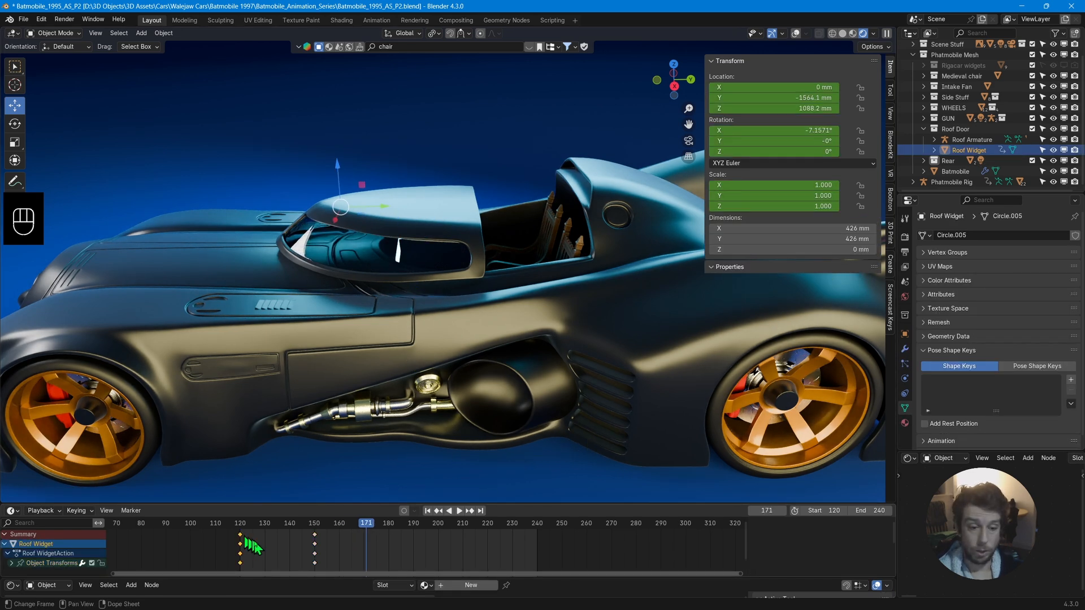
key(shift+d)
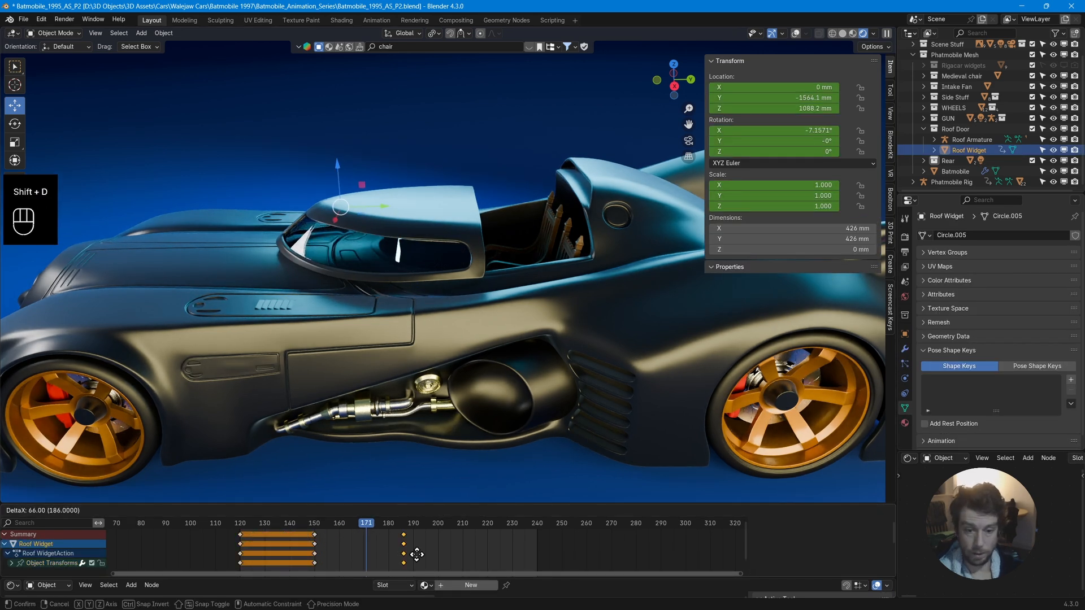
click(399, 561)
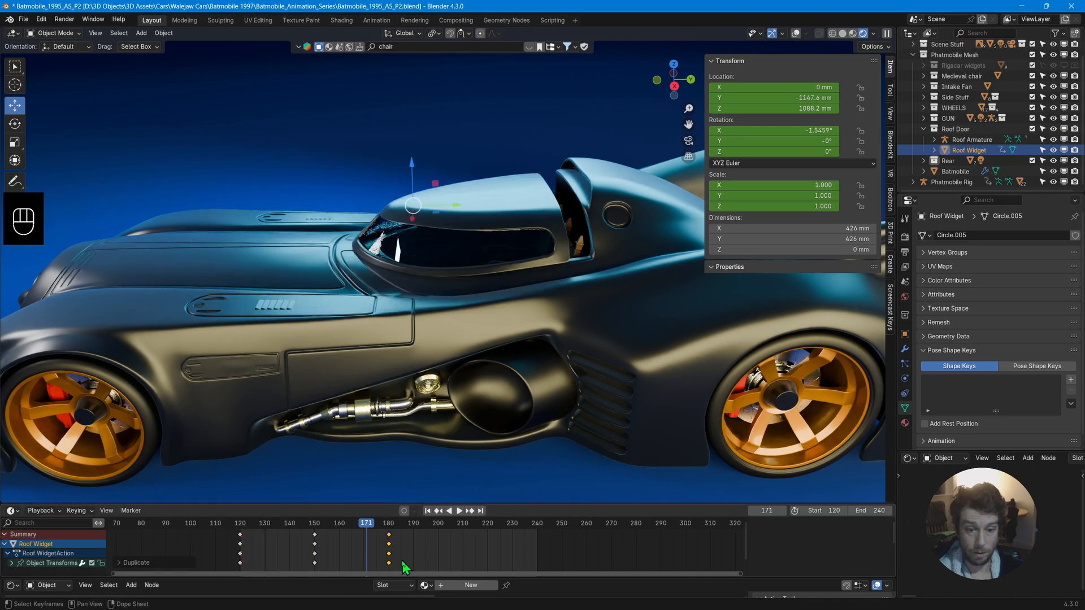
key(space)
key(space)
key(g)
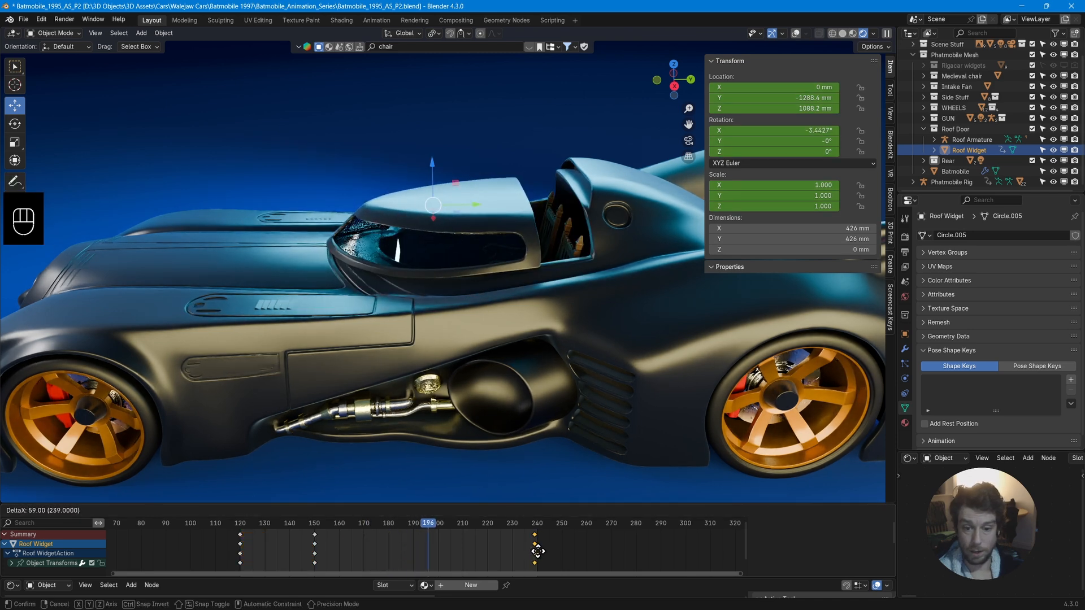
click(535, 554)
Duplicate the Roof Widget's open-pose keyframe from frame 150 to frame 210.
click(316, 543)
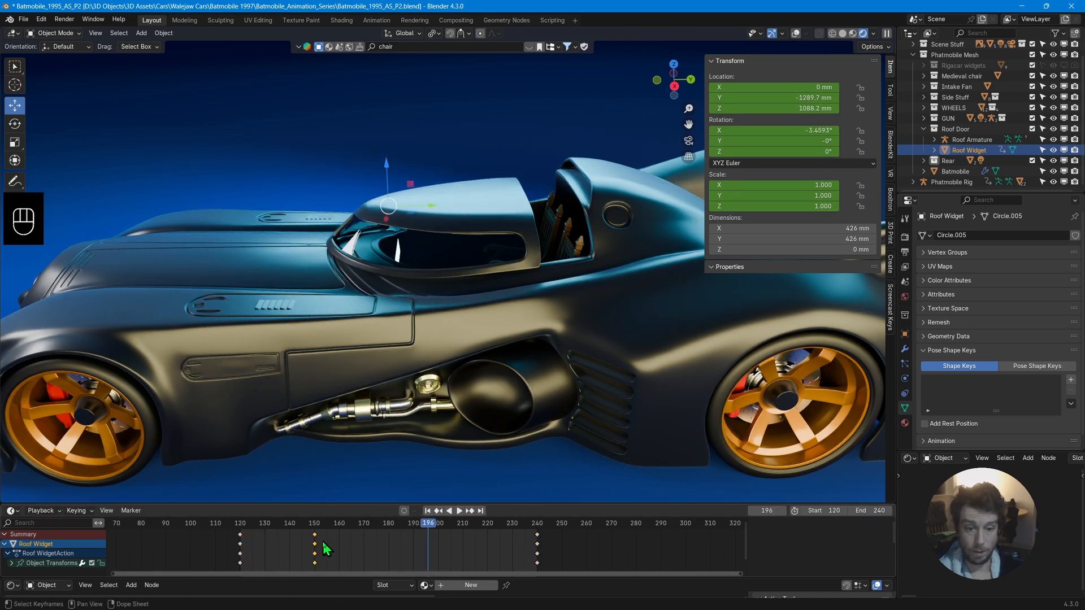
key(shift+d)
click(472, 556)
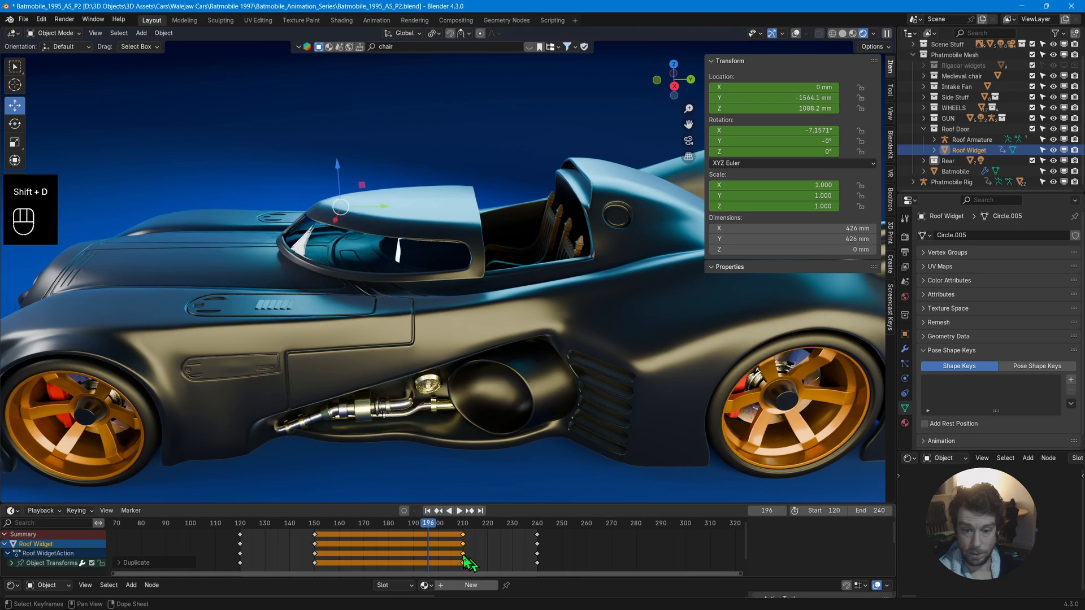
Show the viewport overlays, play back the roof animation, and switch the viewport to solid shading.
click(320, 523)
key(space)
key(space)
click(795, 34)
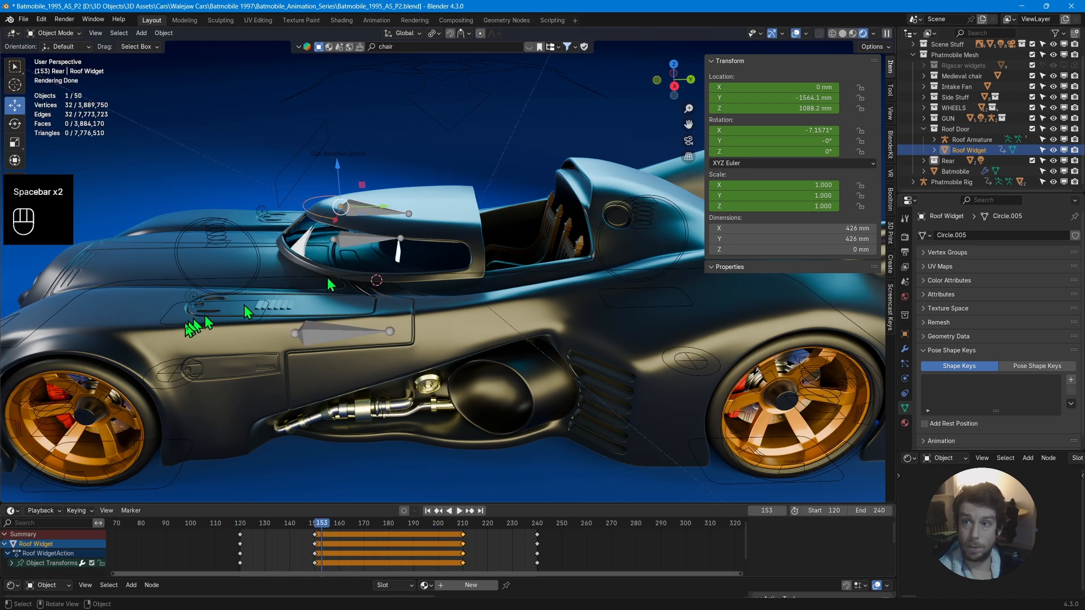
key(space)
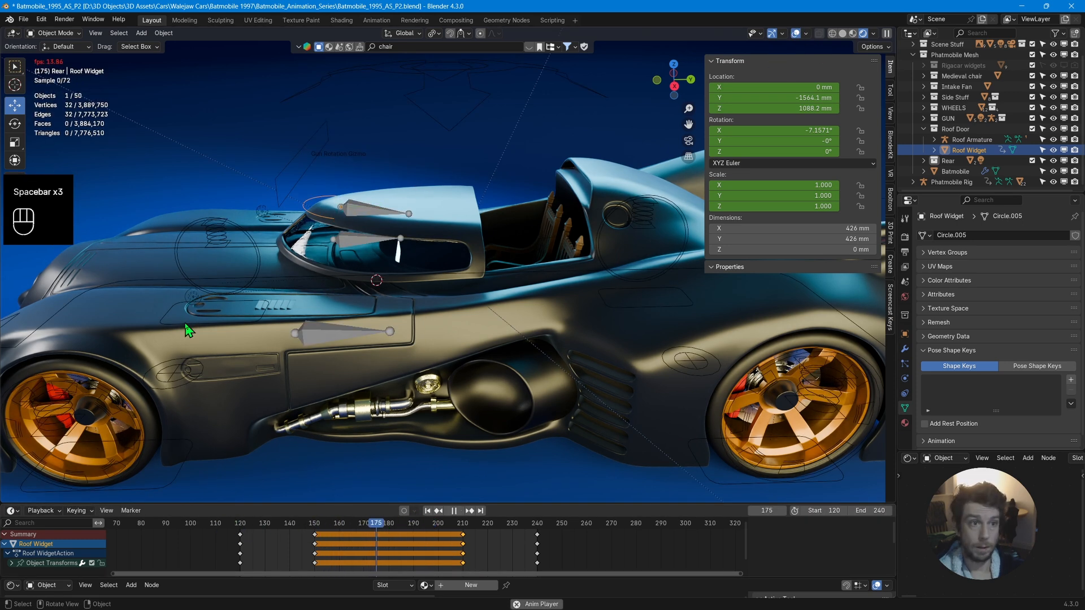
click(843, 34)
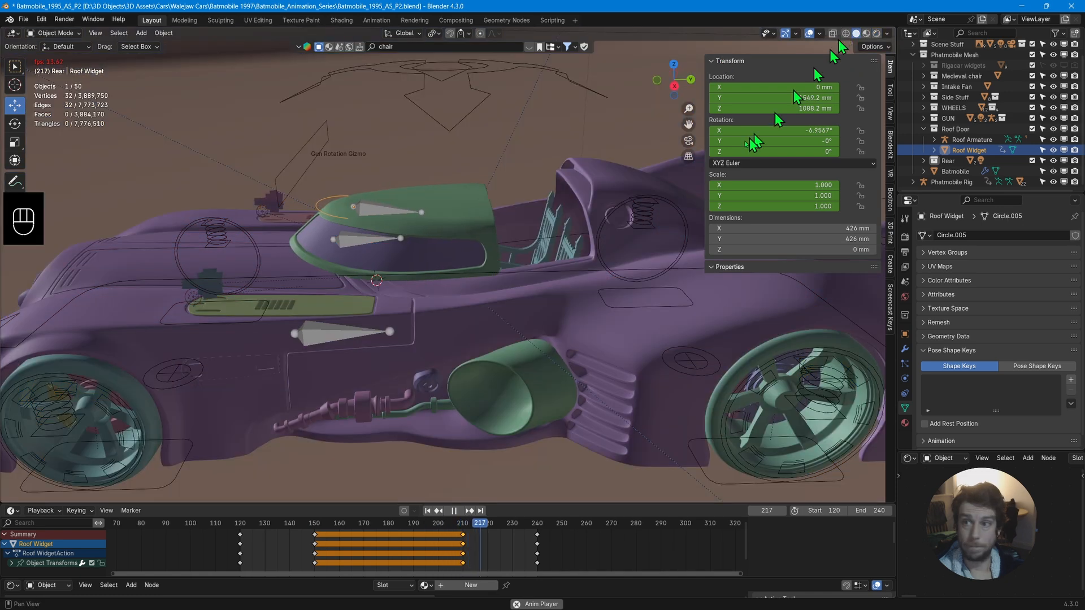
key(space)
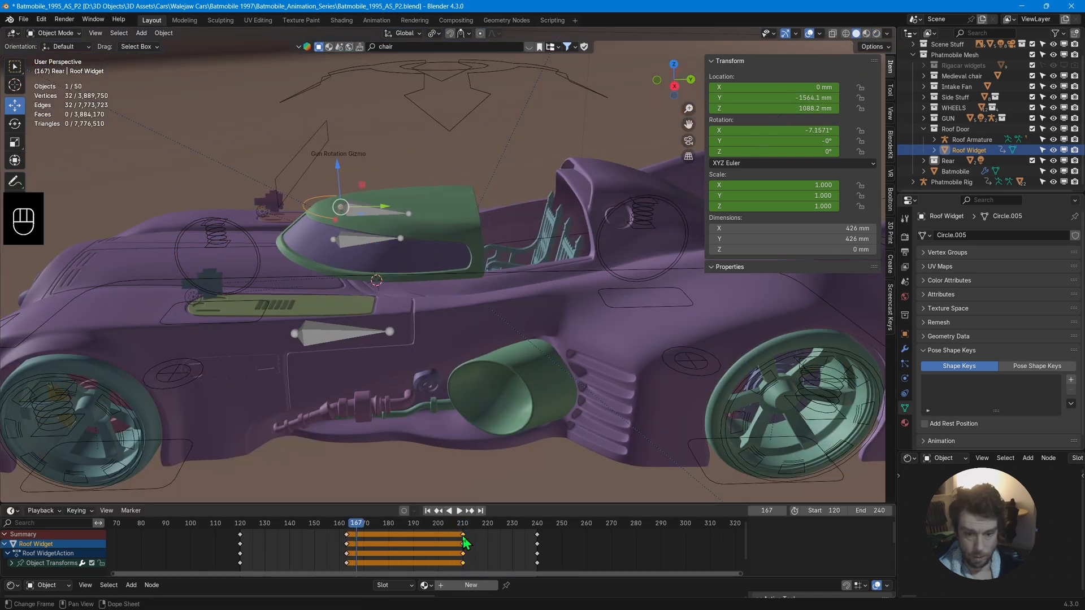
Retime the Roof Widget's two open-pose keyframes to about frames 163 and 203, and review the animation through frame 240.
drag(464, 544, 444, 534)
scroll(494, 565, down, 4)
click(320, 526)
key(space)
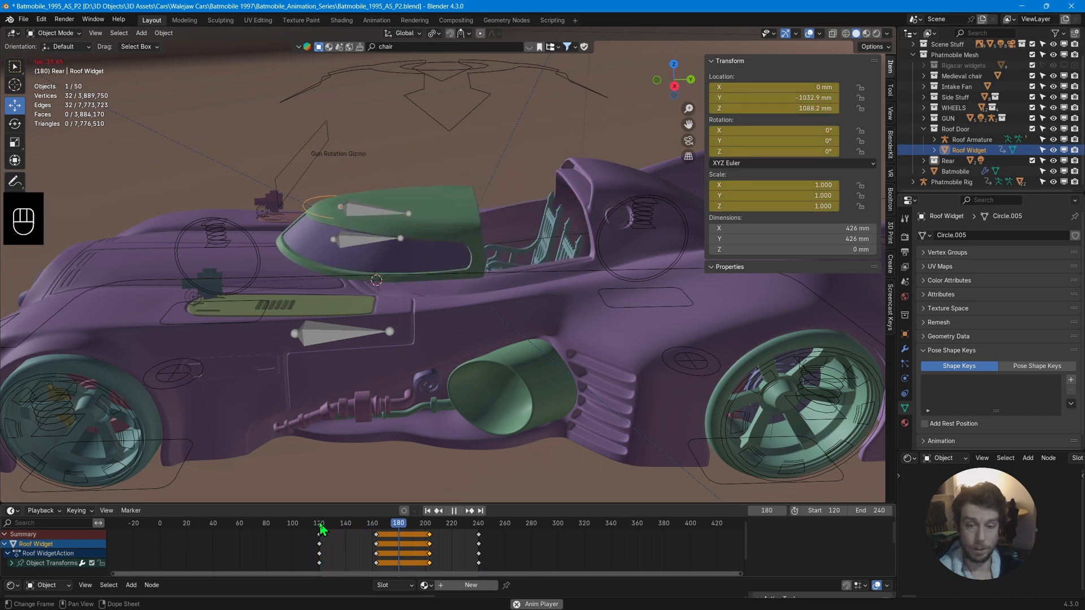
click(320, 527)
key(space)
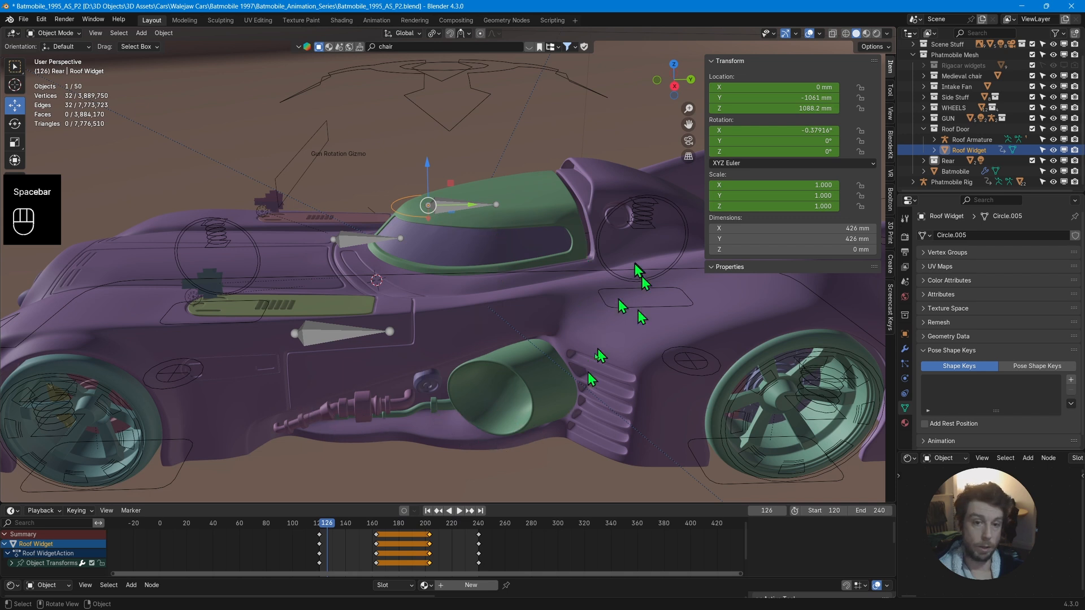
drag(327, 523, 479, 541)
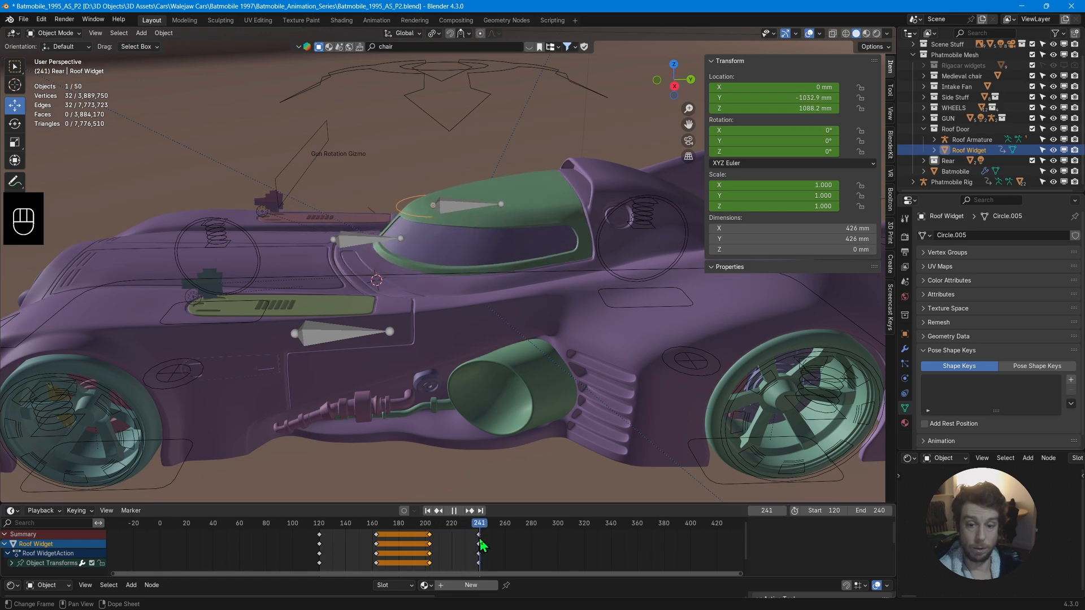
Enable the Name display for the Roof Widget in the viewport and inspect the car from behind.
middle_drag(502, 395, 559, 383)
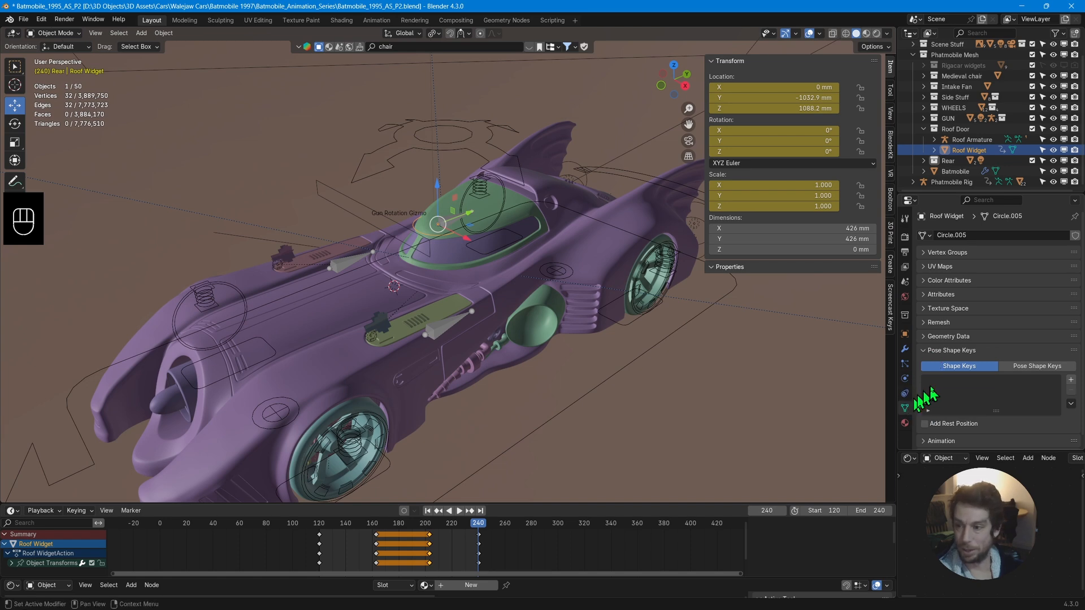
scroll(930, 343, down, 1)
click(905, 333)
middle_drag(525, 345, 559, 337)
middle_drag(678, 386, 341, 344)
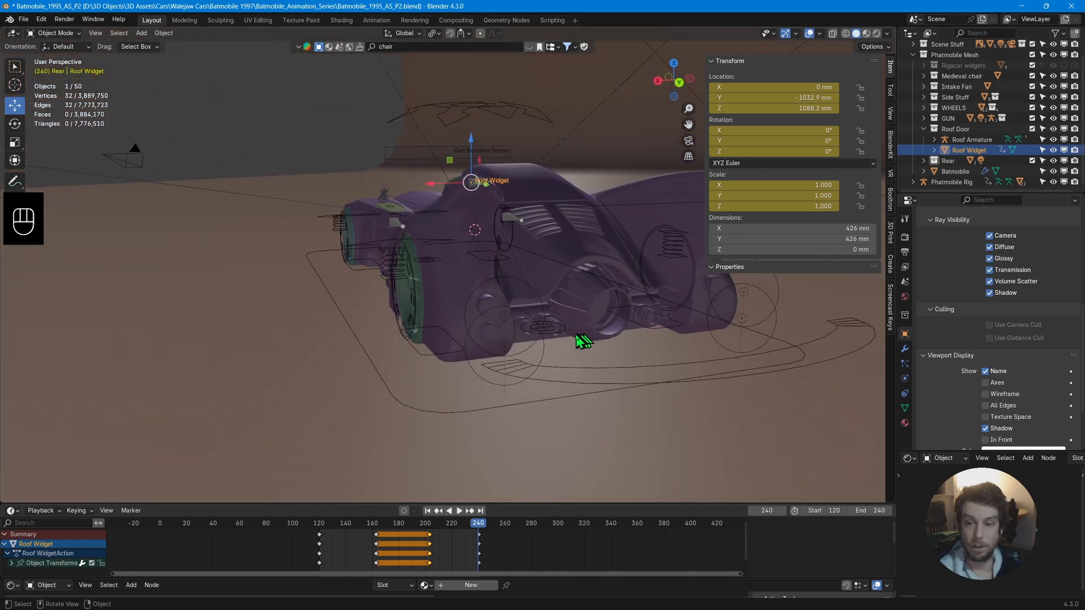
middle_drag(577, 339, 484, 360)
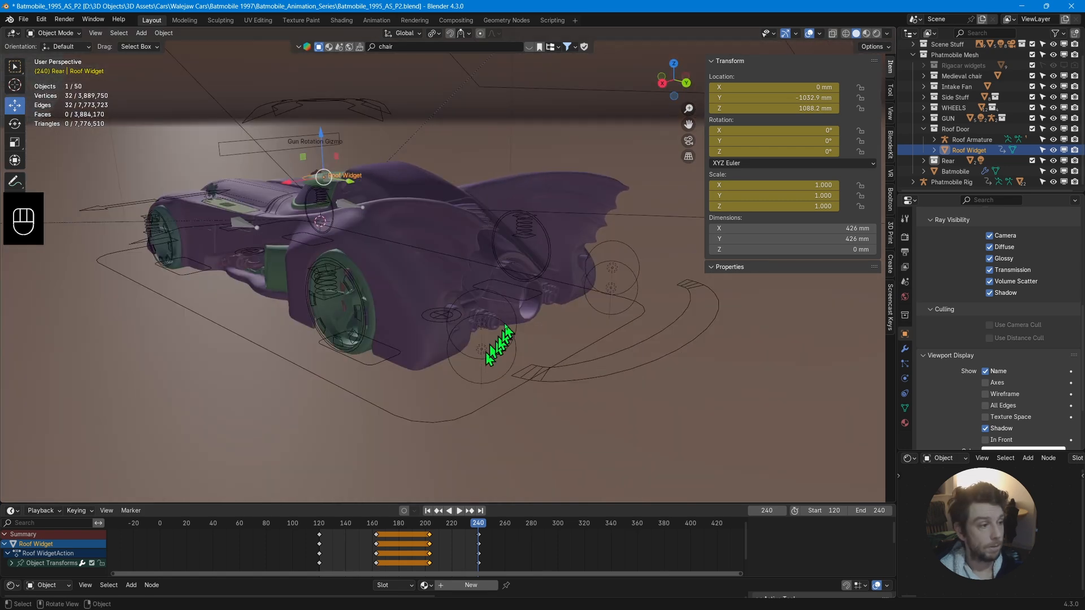
Switch the viewport to rendered shading and inspect the Batmobile's exhaust, rear fins, side and cockpit.
click(877, 33)
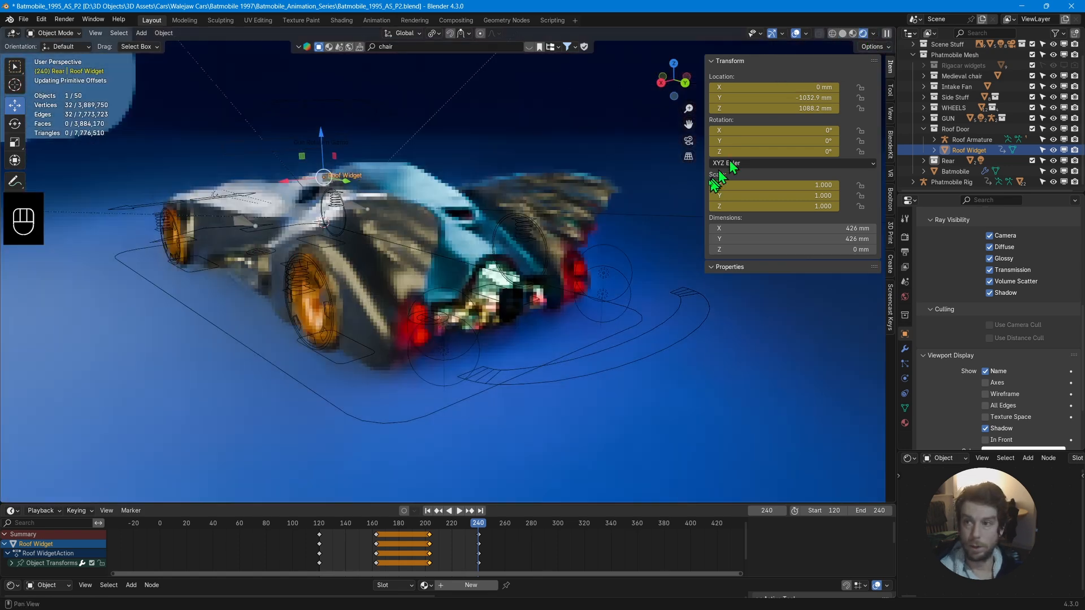
scroll(562, 299, up, 4)
middle_drag(545, 293, 514, 289)
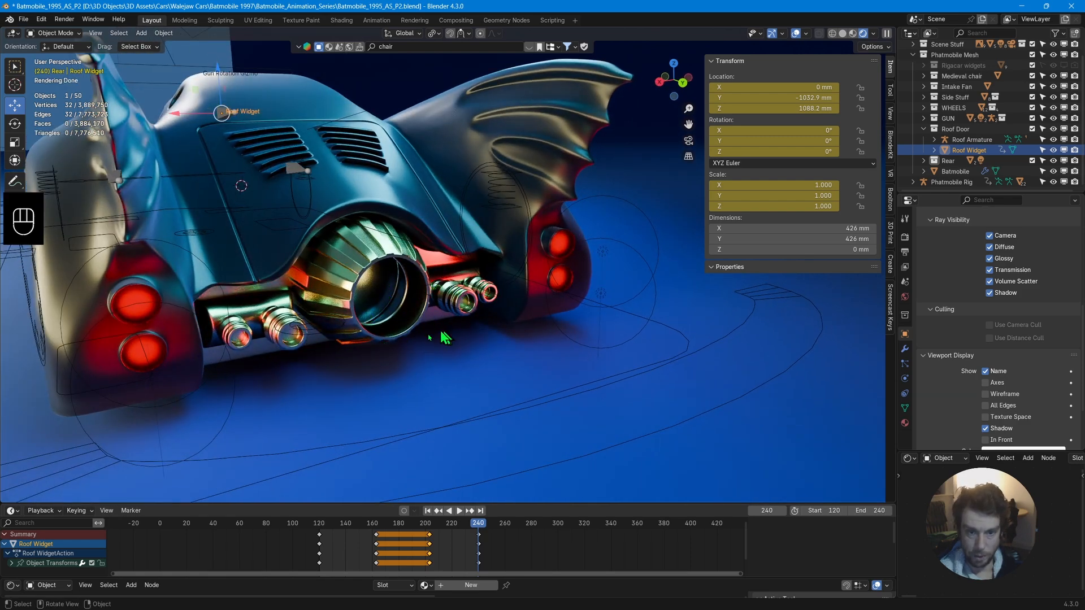
middle_drag(316, 351, 363, 320)
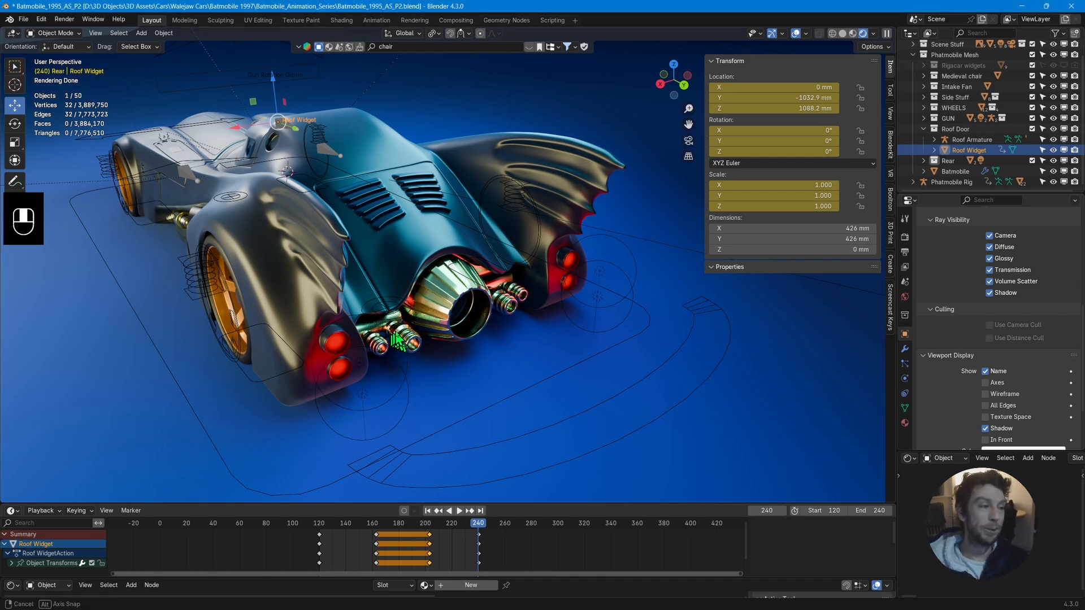
middle_drag(85, 429, 346, 233)
scroll(485, 344, up, 1)
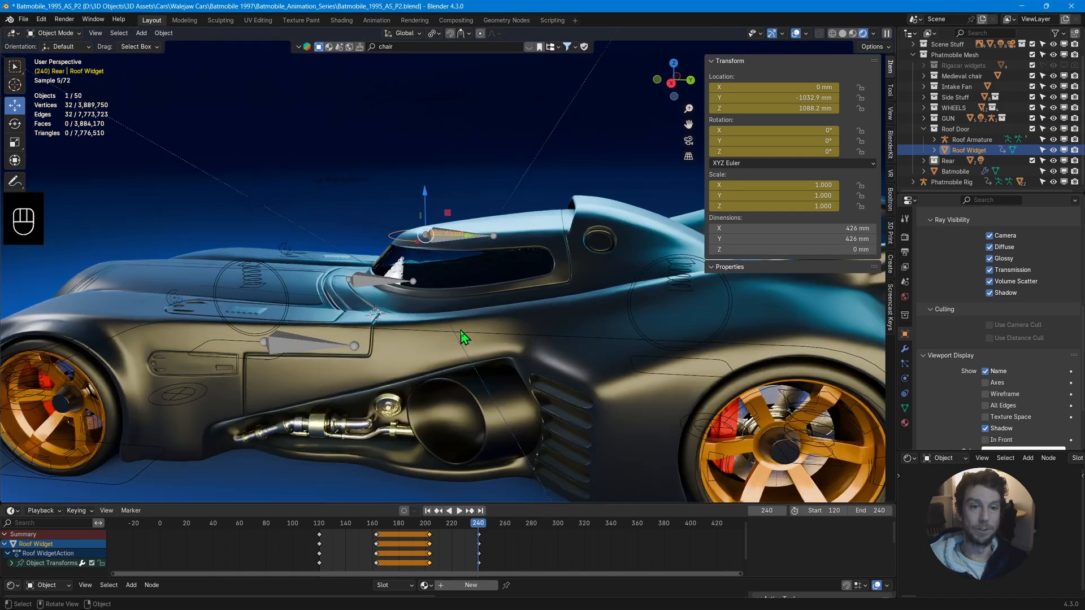
scroll(475, 327, up, 2)
shift+middle_drag(475, 327, 370, 350)
Try raising the left gun hatch about 230 mm along the global Z axis, and undo the move.
click(371, 350)
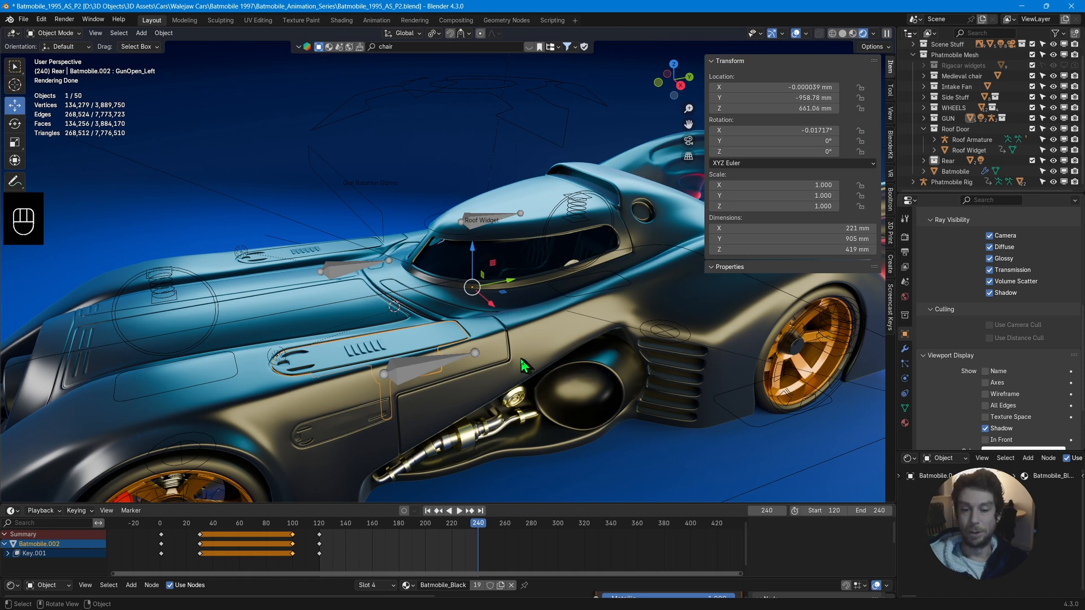
key(g)
key(z)
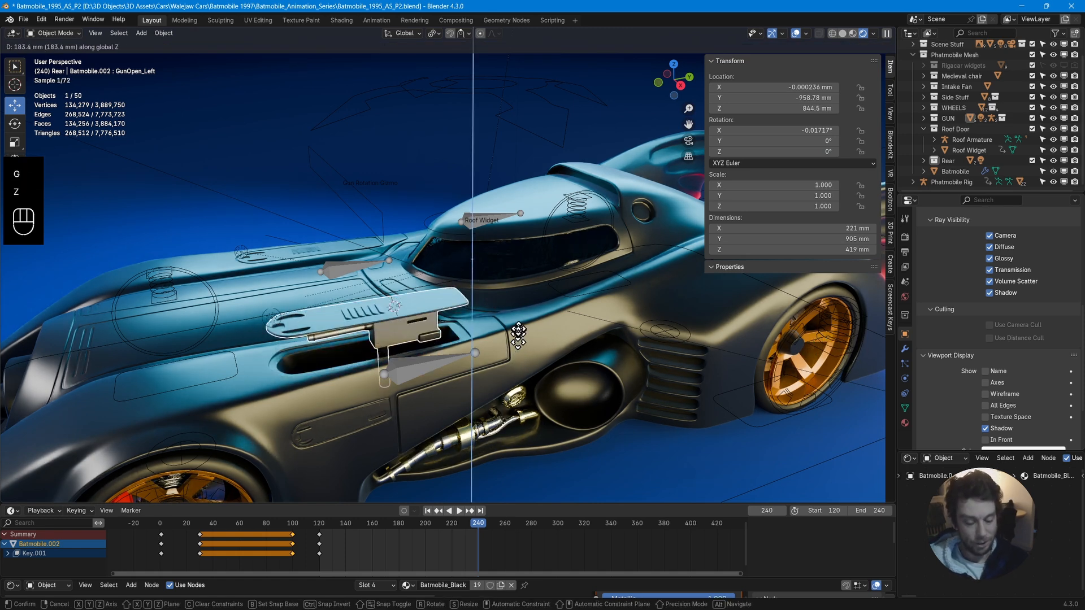
click(519, 323)
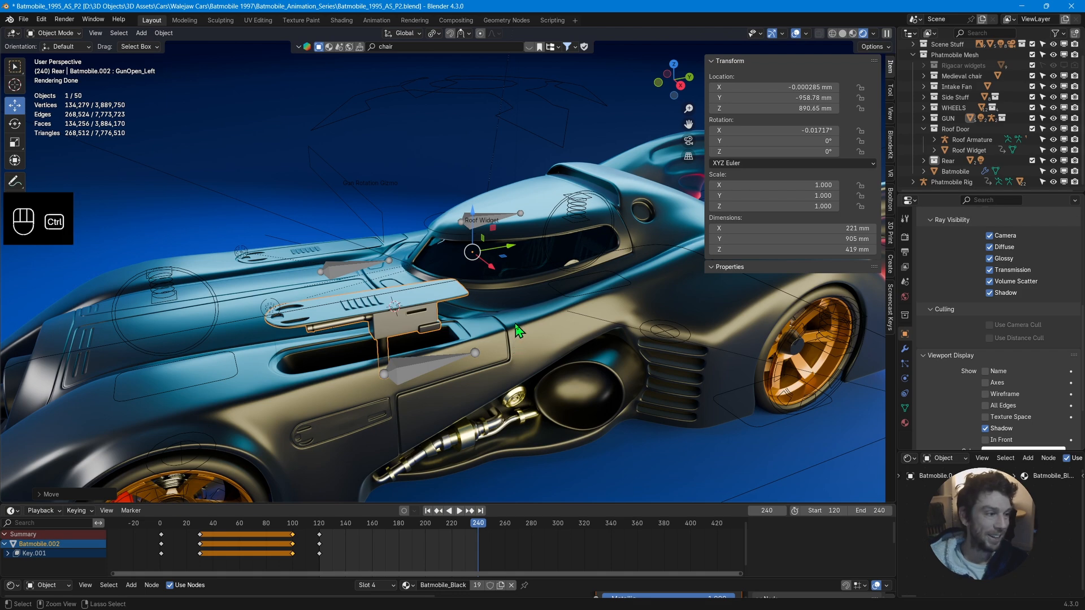
key(ctrl+z)
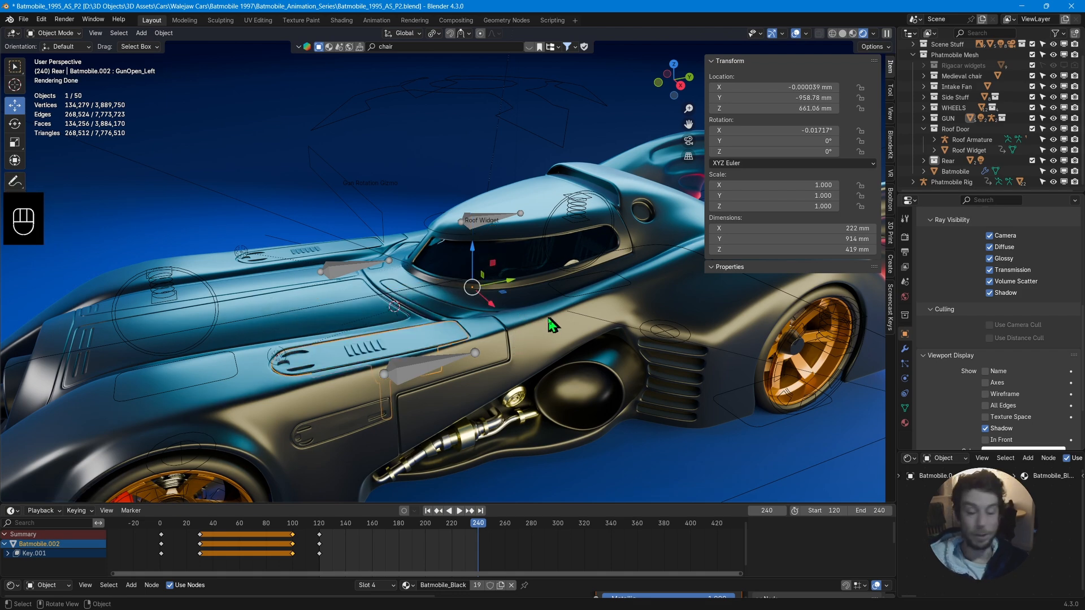
Hide the viewport sidebar and view the whole car from a front three-quarter angle.
scroll(548, 324, down, 1)
middle_drag(548, 325, 679, 285)
key(n)
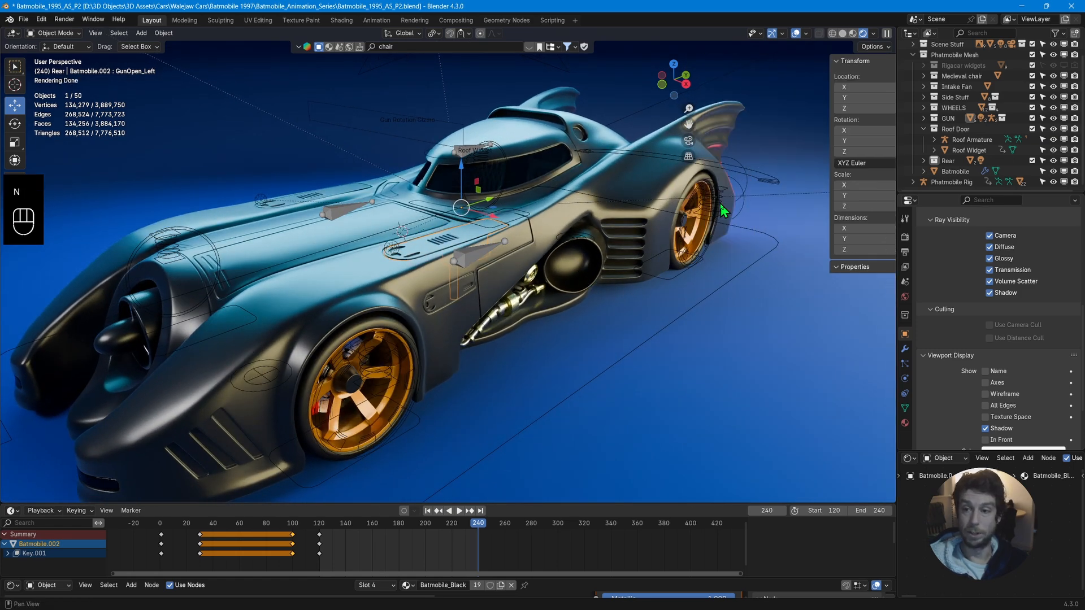
middle_drag(735, 262, 702, 254)
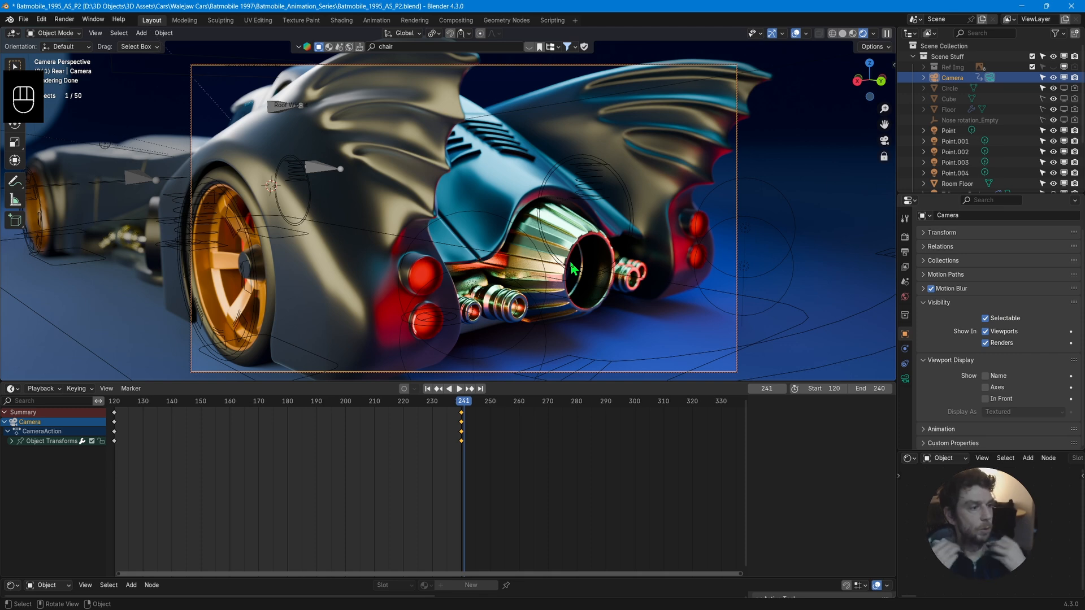
Keyframe the camera's rear view at frame 241 and check the cut between frames 240 and 241.
key(i)
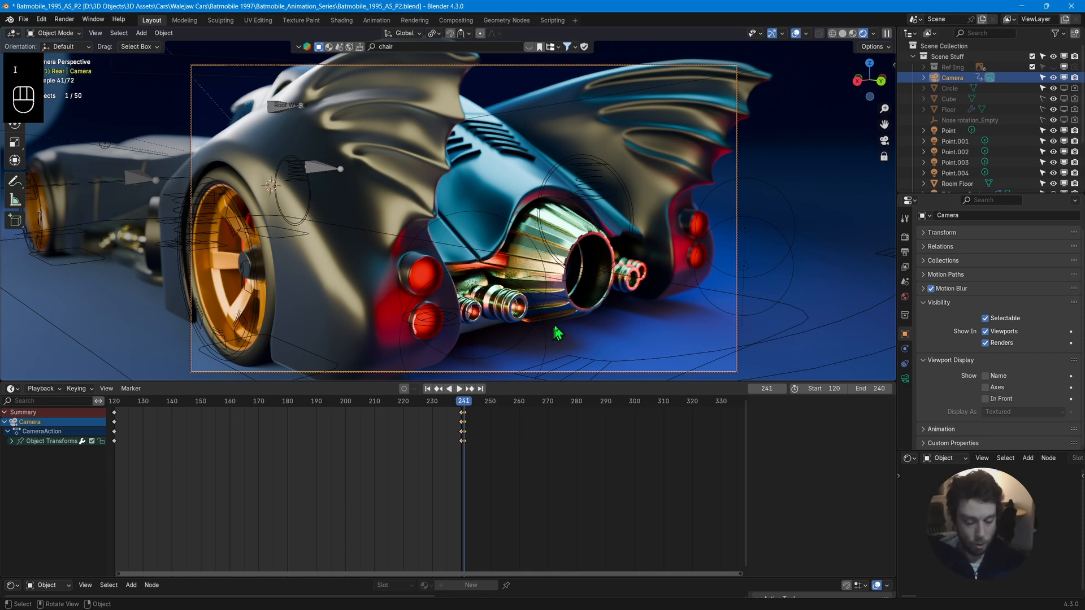
click(461, 401)
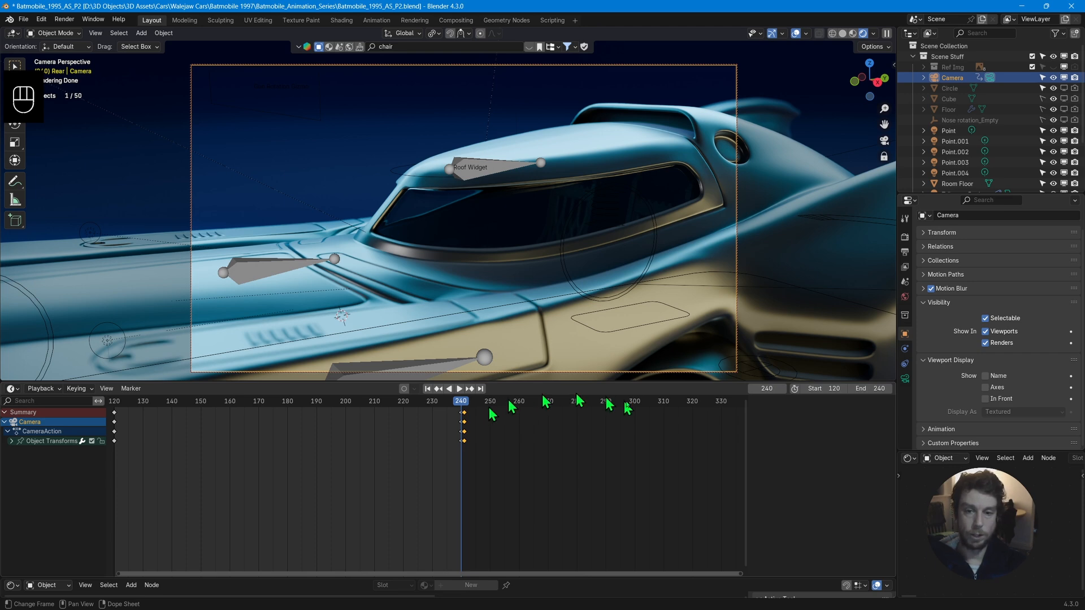
click(783, 390)
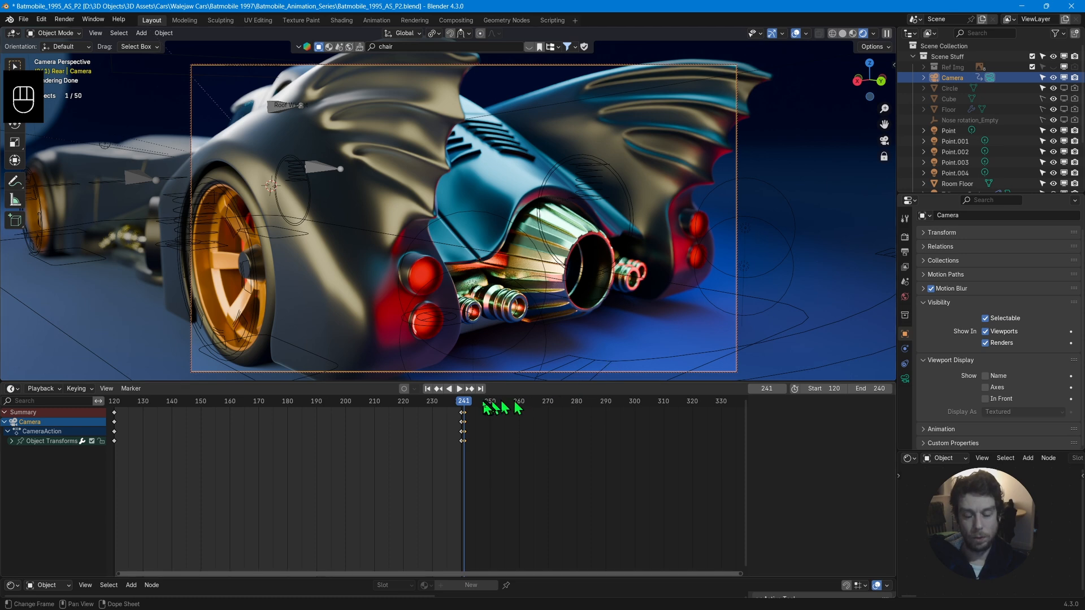
click(465, 405)
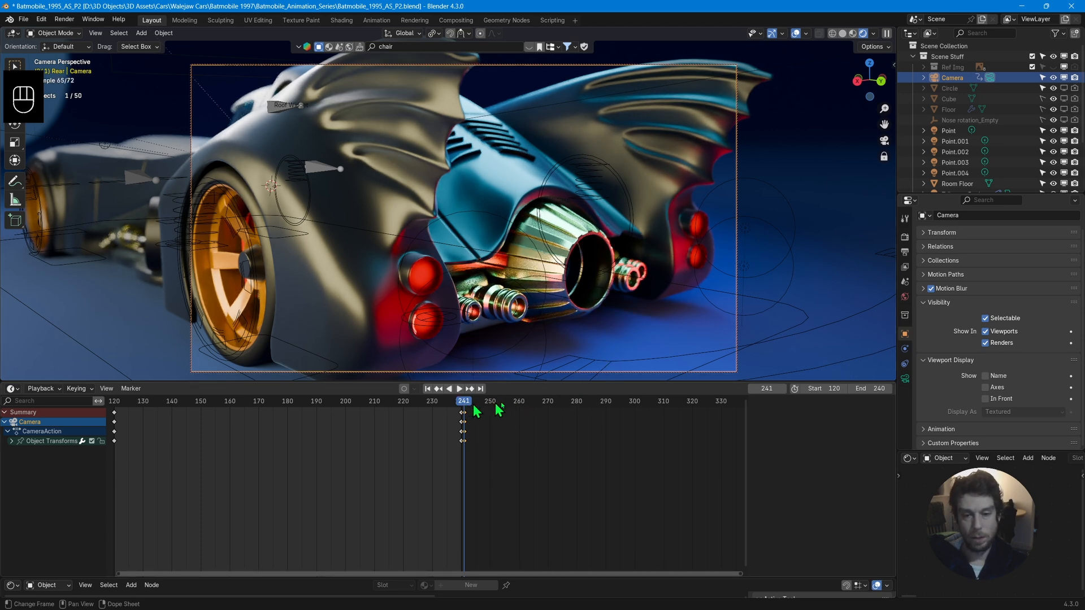
Set the animation range's end frame to 360 and its start frame to 241.
click(875, 389)
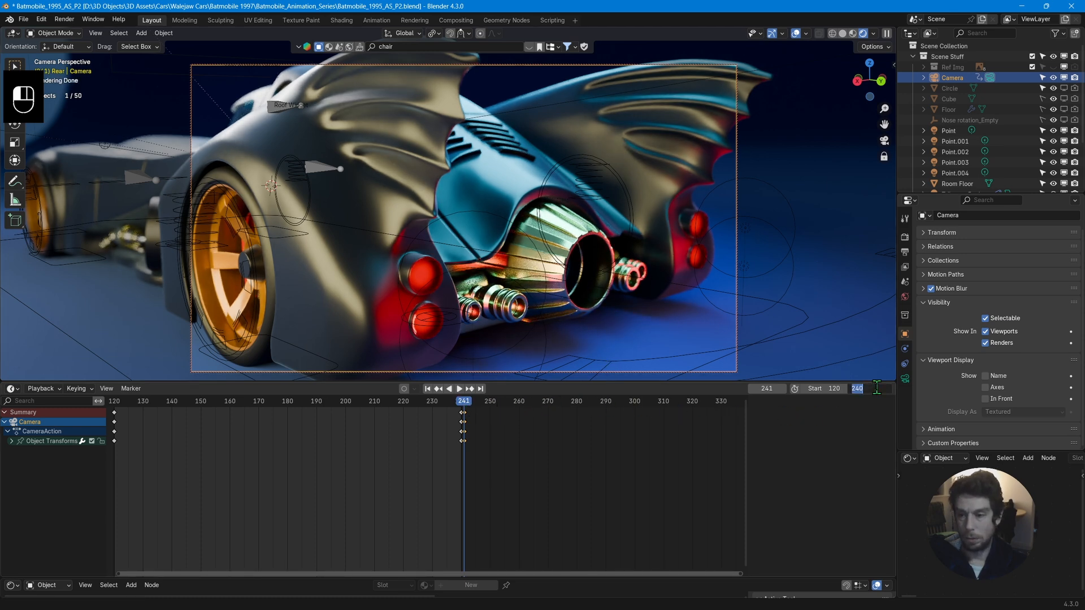
text(360)
key(Return)
key(shift+Right)
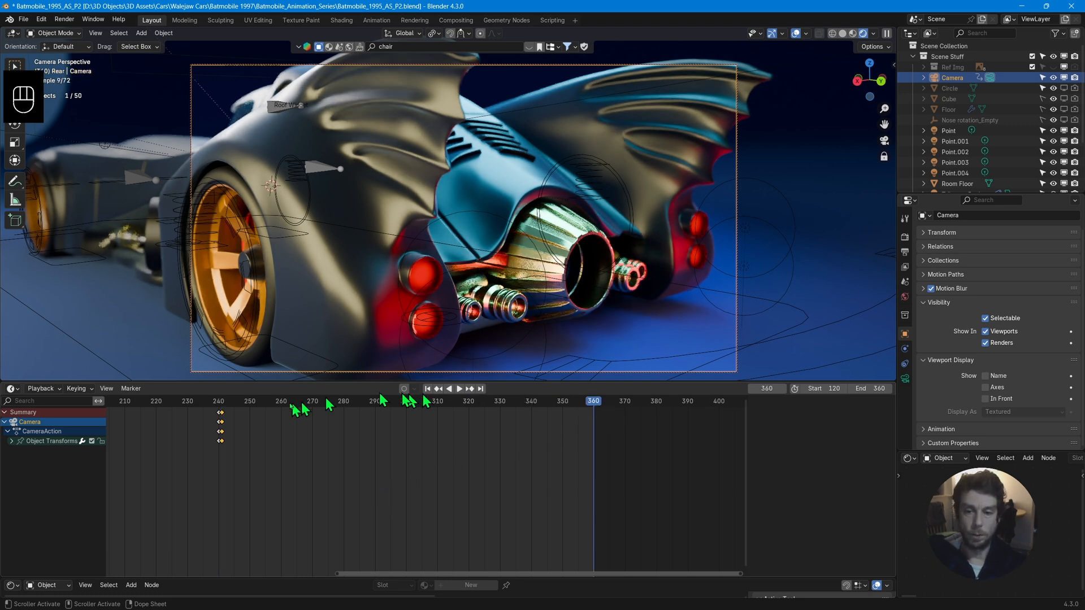
click(223, 403)
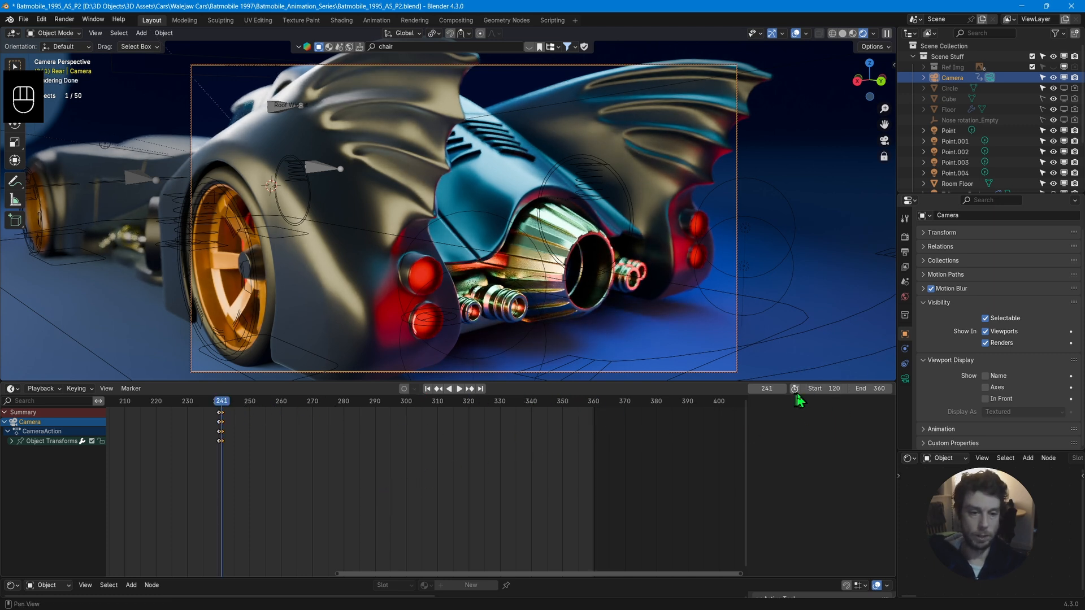
key(ctrl+Home)
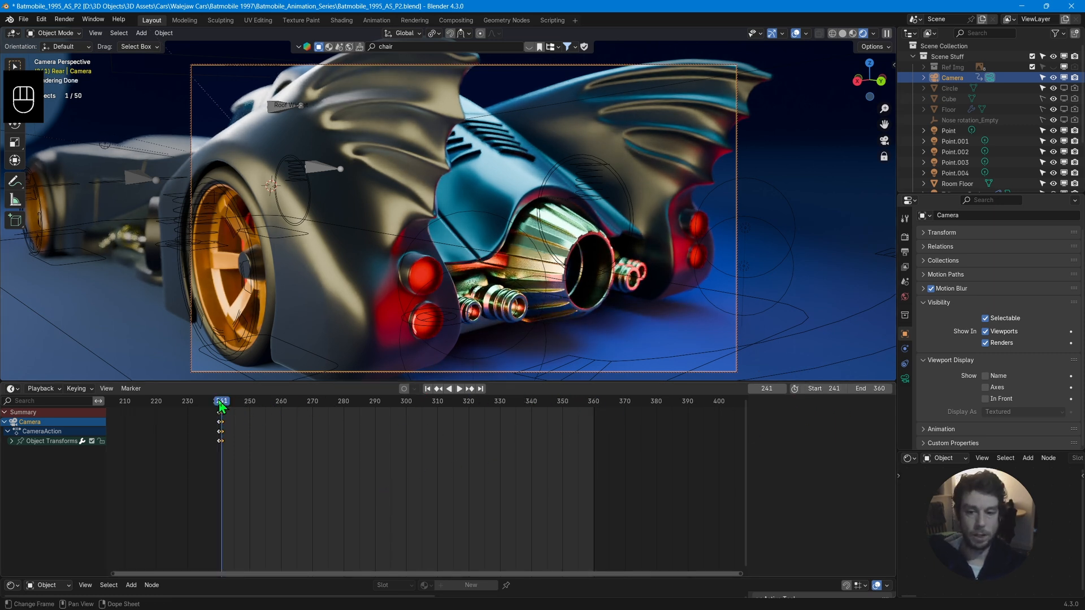
Leave the camera view, enlarge the viewport over the timeline, frame the car's rear, and hide the overlays.
middle_drag(388, 325, 511, 296)
key(KP_0)
scroll(522, 268, down, 5)
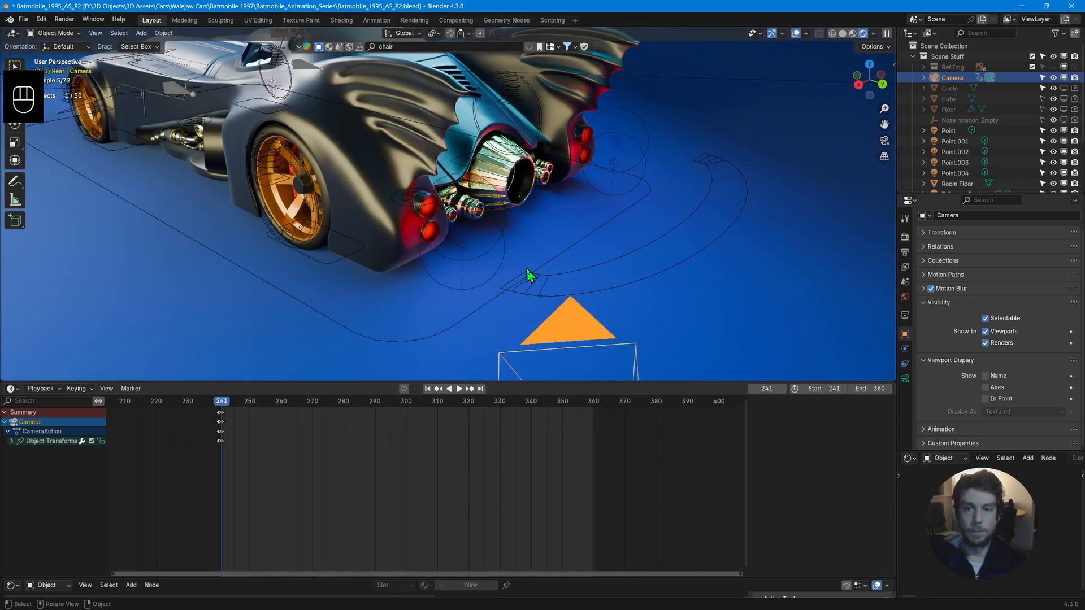
drag(655, 381, 656, 526)
scroll(487, 282, up, 2)
shift+middle_drag(488, 282, 583, 327)
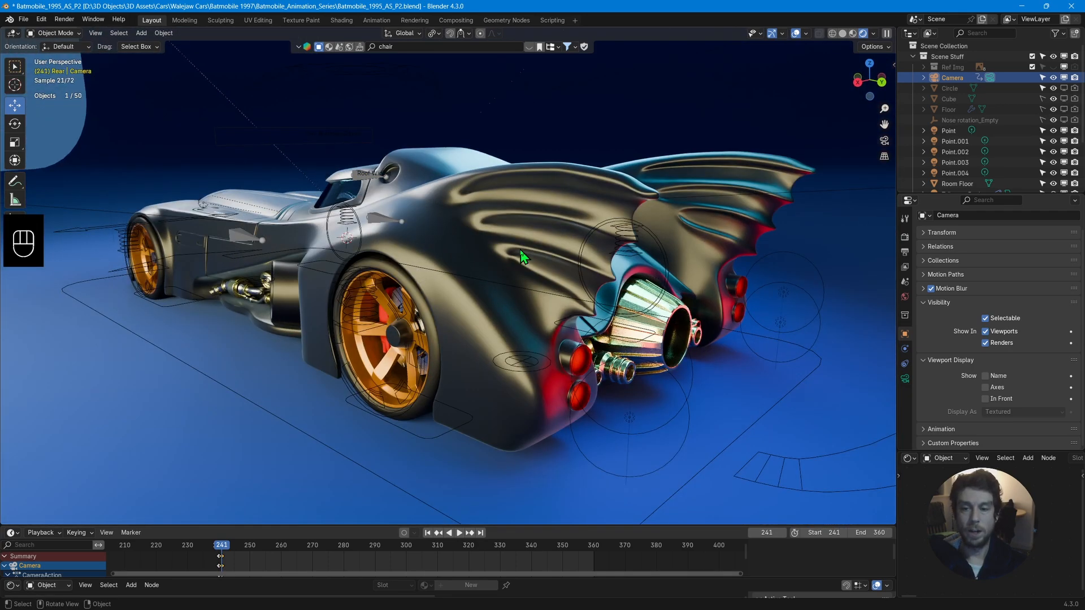
mouse_move(513, 257)
shift+middle_down()
mouse_move(599, 275)
mouse_move(489, 260)
mouse_move(495, 267)
shift+middle_up()
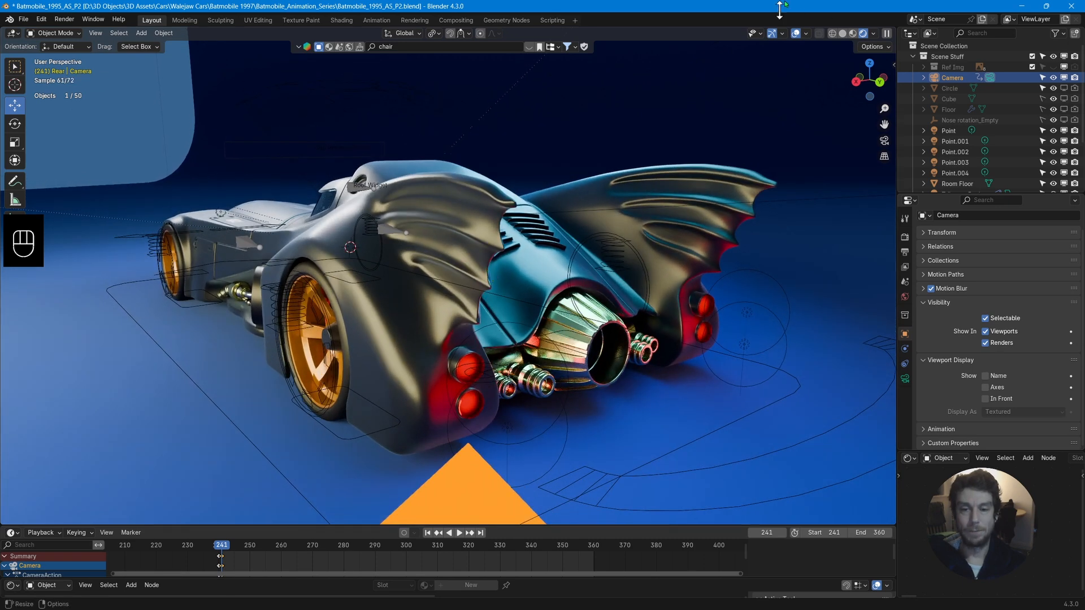
click(796, 33)
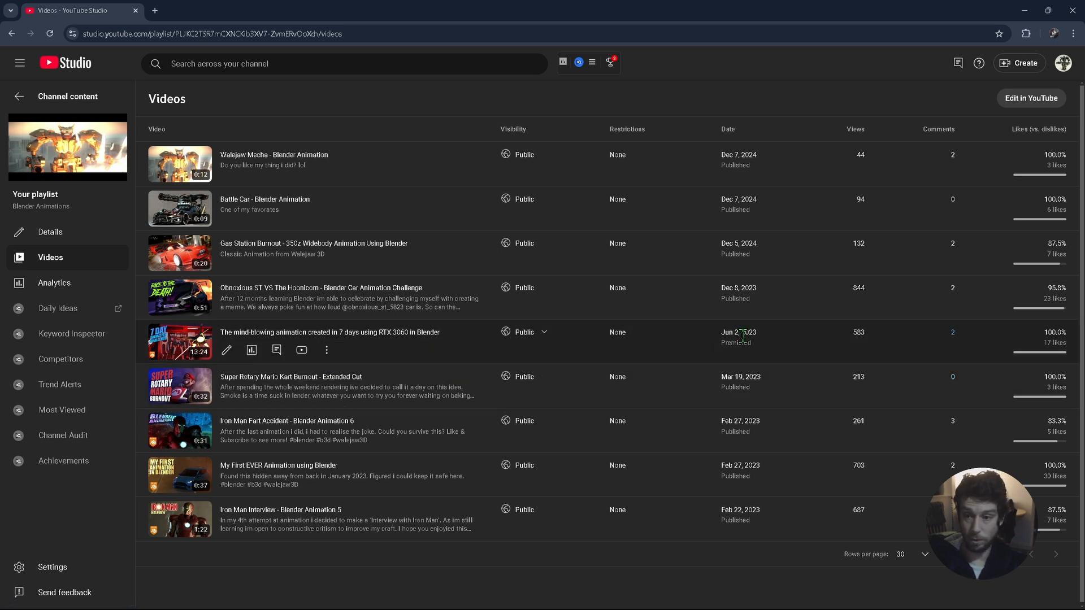
In the browser, open the "Obnoxious ST VS The Hoonicorn" video in YouTube Studio and view the "Voices In My Head" video.
click(327, 291)
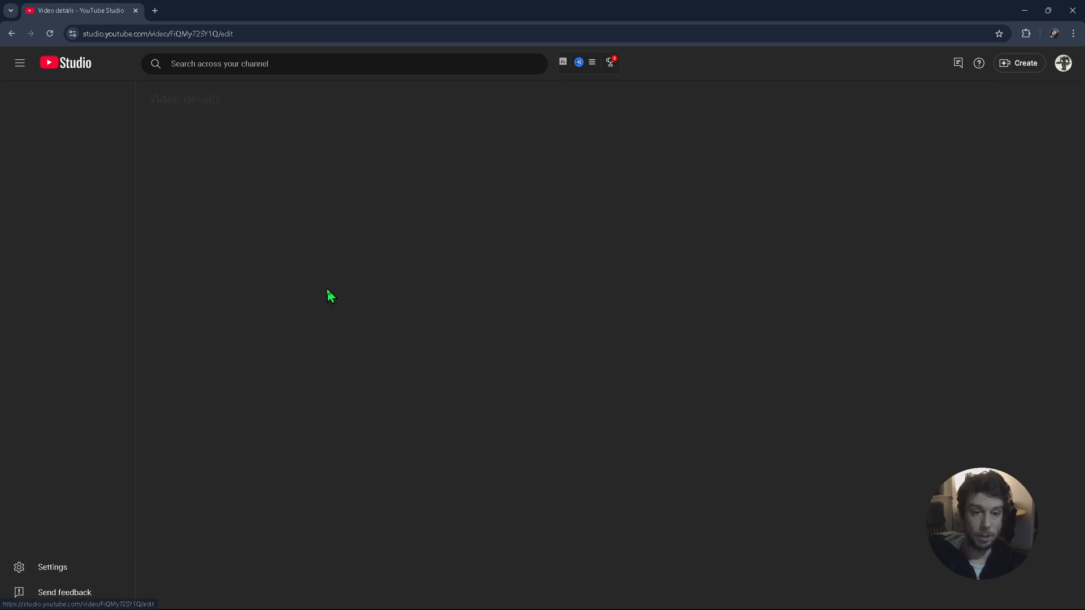
click(70, 150)
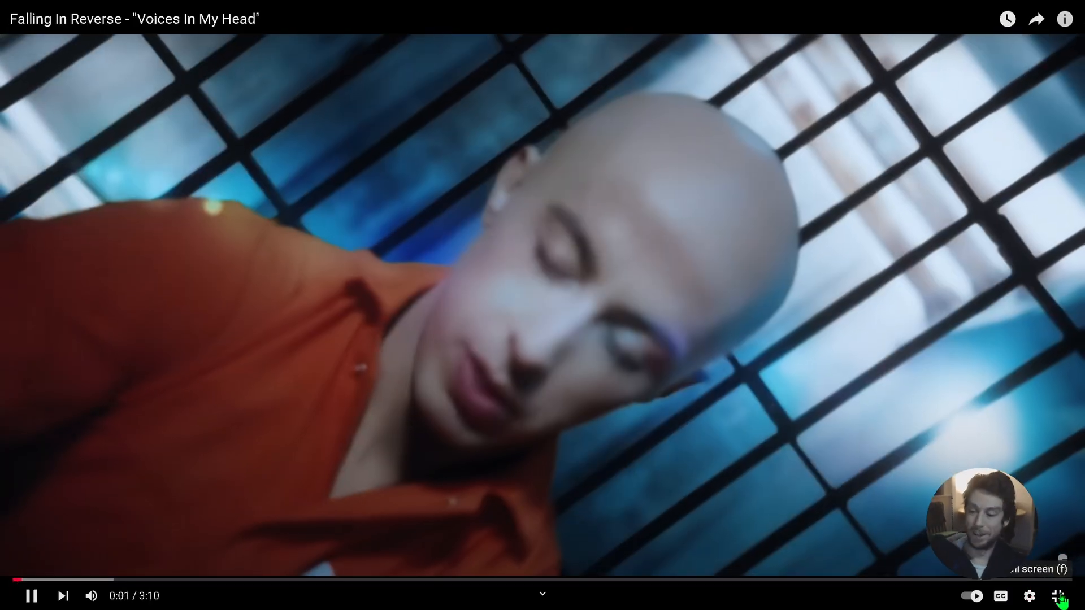
click(1057, 596)
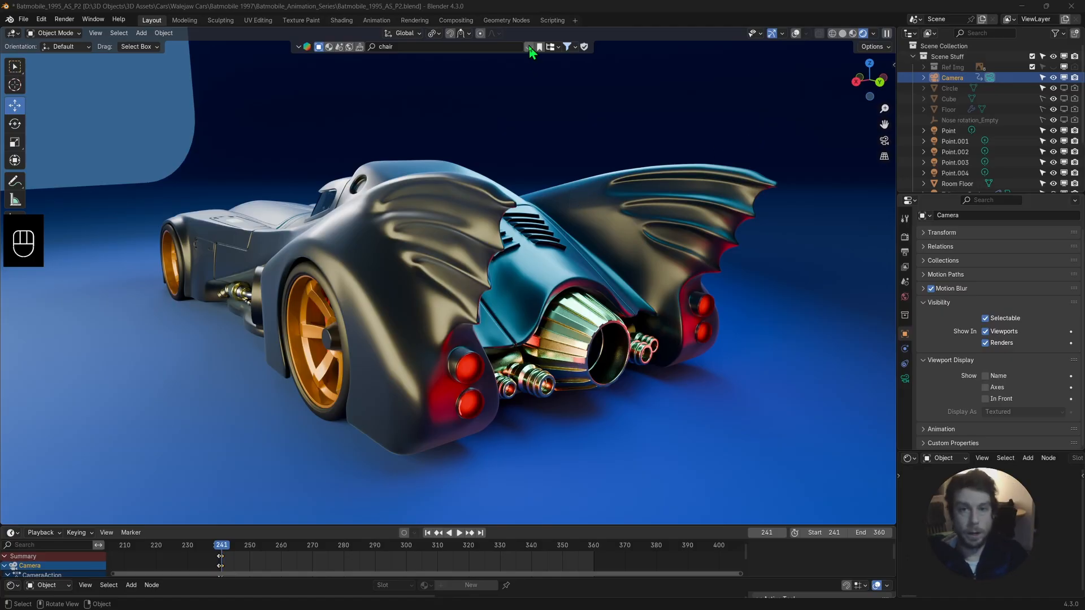
Return to Blender and search the BlenderKit model library for "jet flame".
click(529, 48)
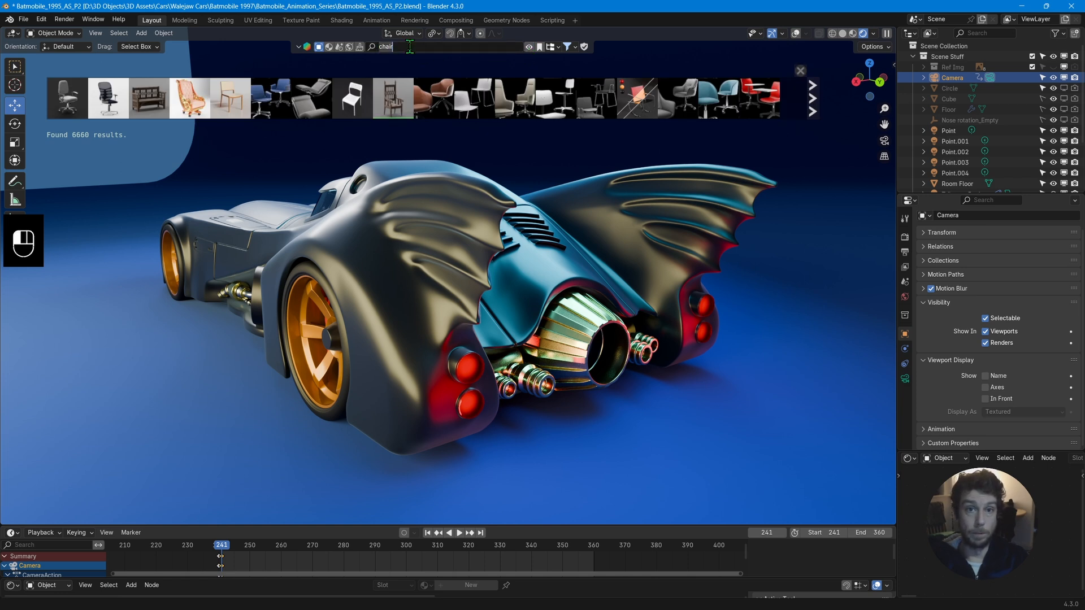
text(jet fl)
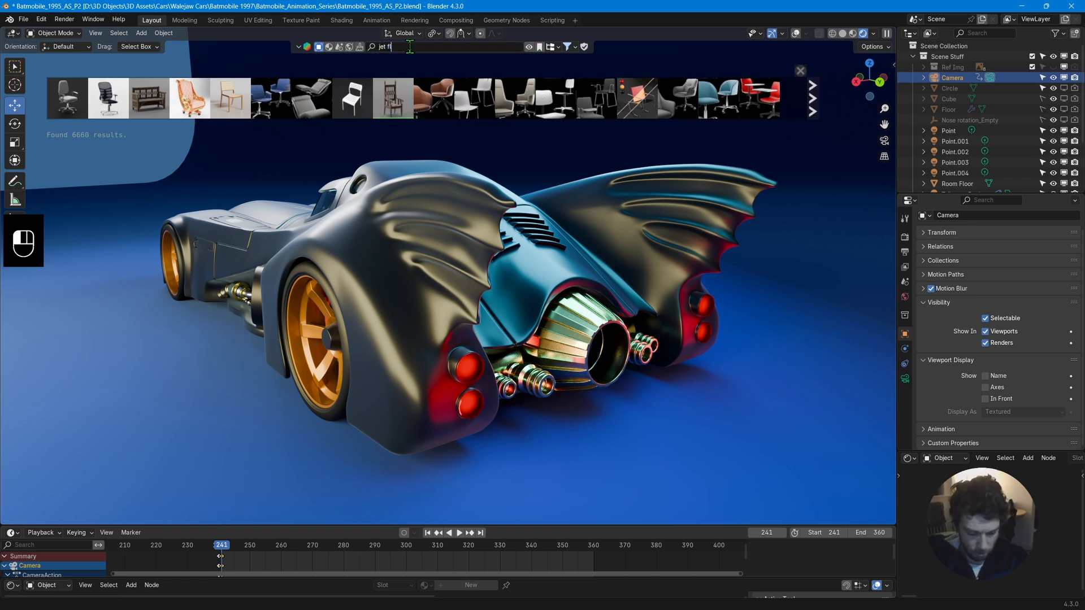
text(ame)
key(Return)
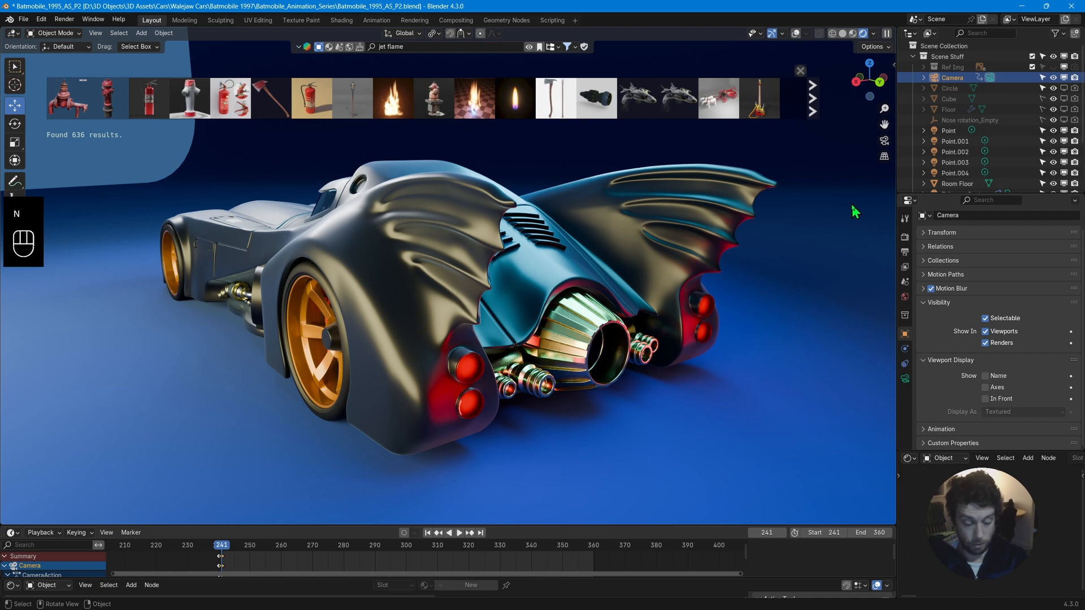
Browse the "jet flame" model results and preview flame assets suitable for the car's rear exhaust.
key(n)
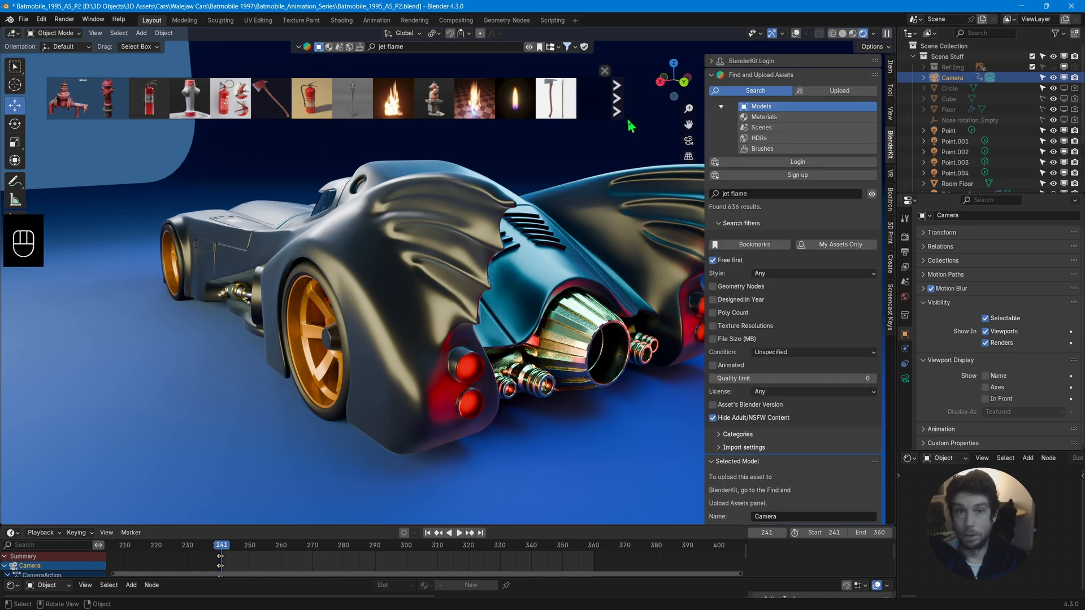
mouse_move(472, 109)
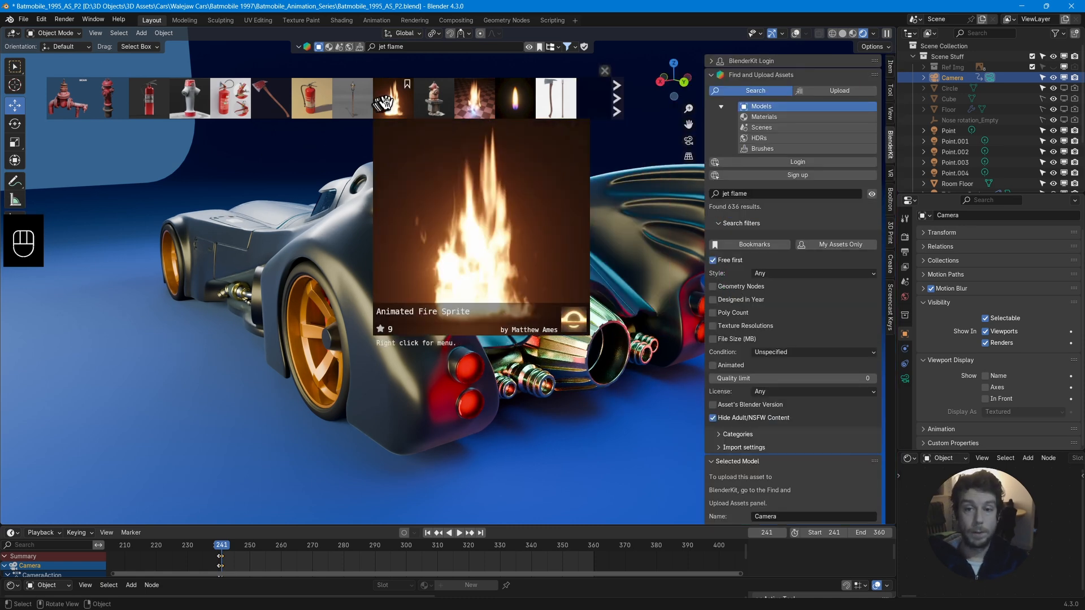
click(617, 112)
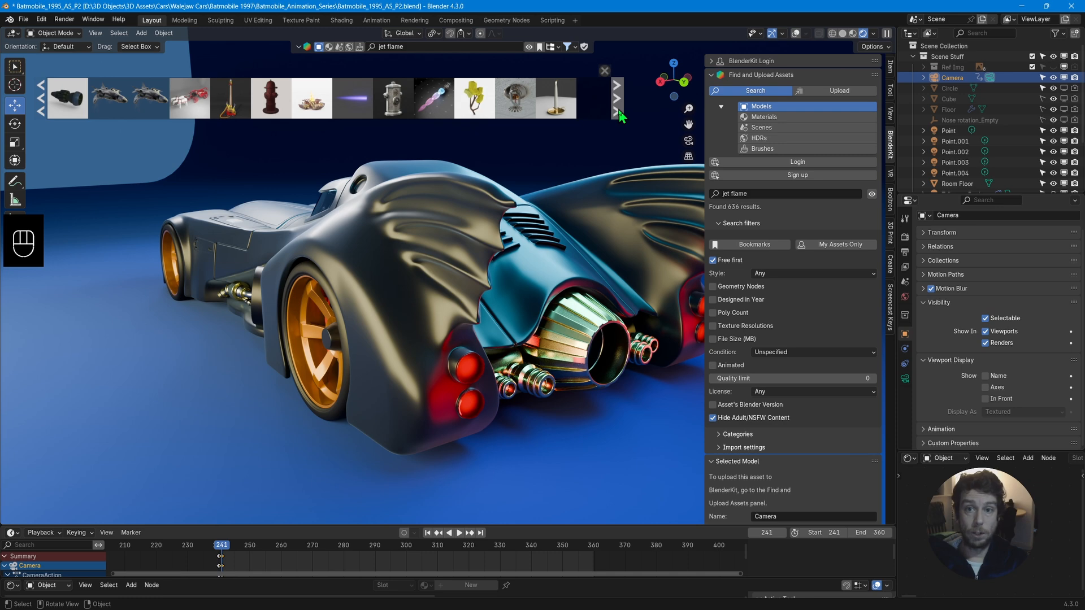
mouse_move(362, 106)
mouse_move(448, 108)
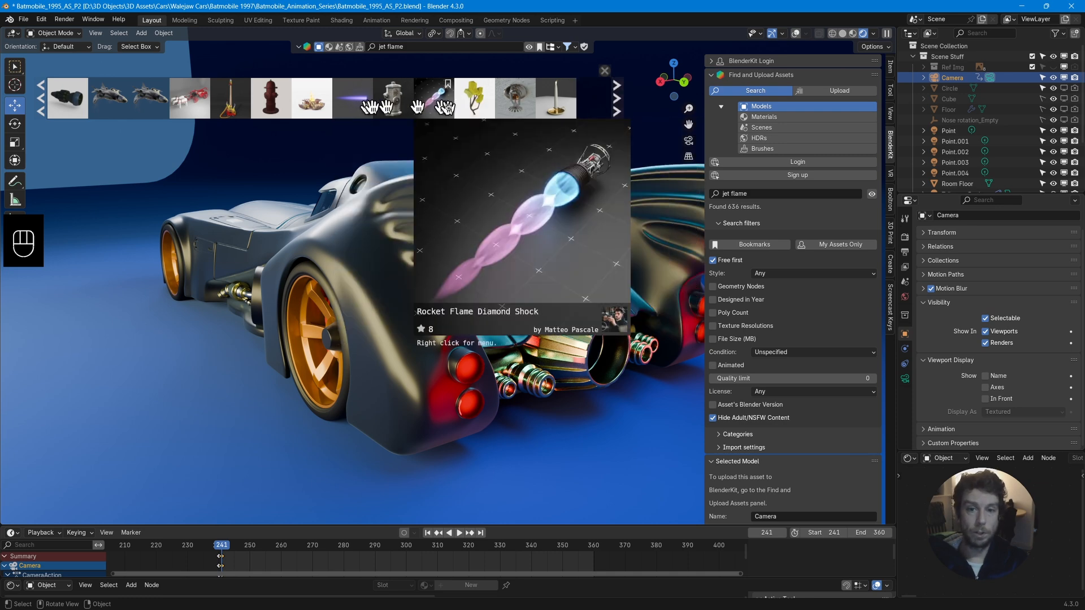
click(618, 109)
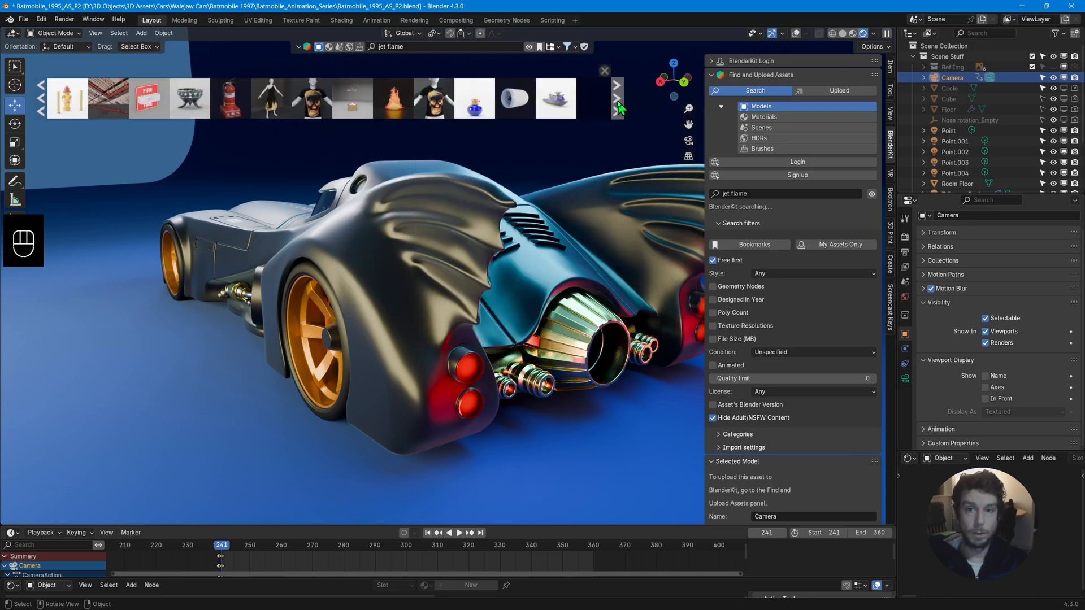
click(618, 108)
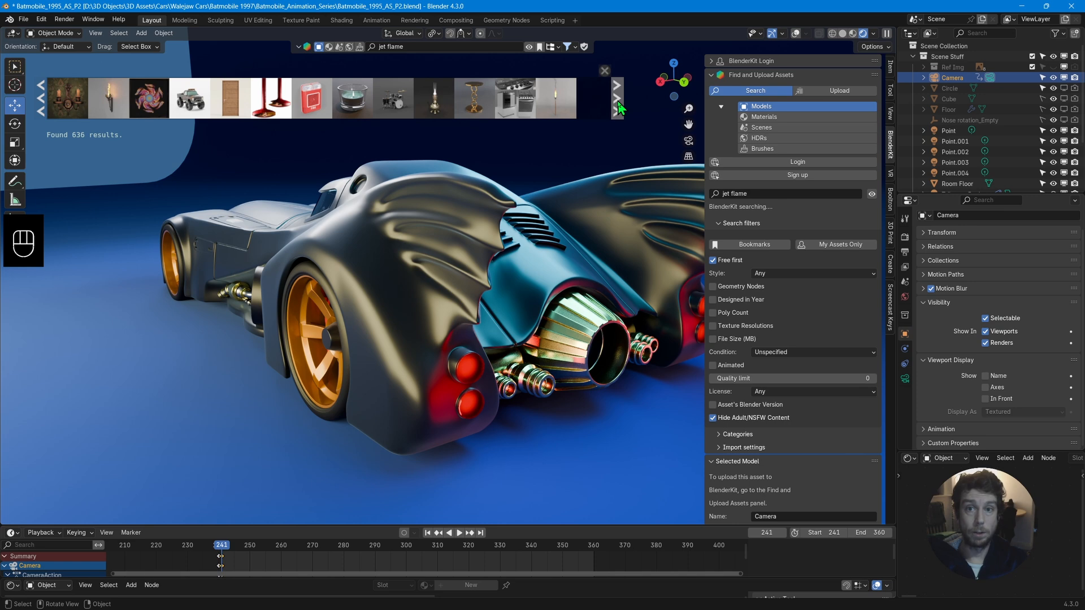
click(618, 108)
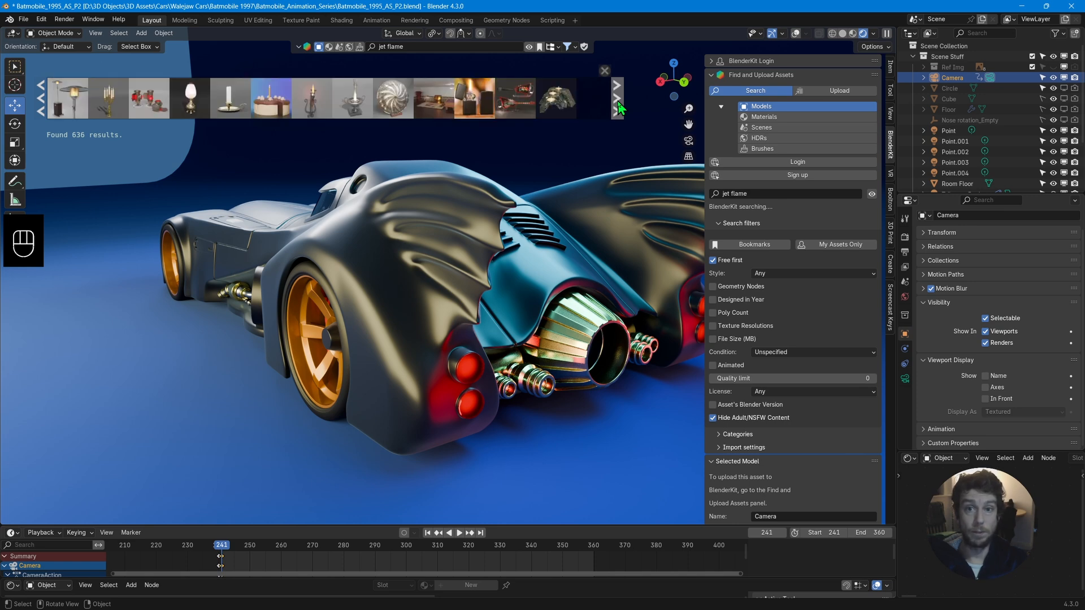
click(618, 108)
Import the Thrust Flame model into the scene, close the asset results and sidebar, and bring the whole car into view.
middle_drag(353, 113, 336, 257)
click(604, 71)
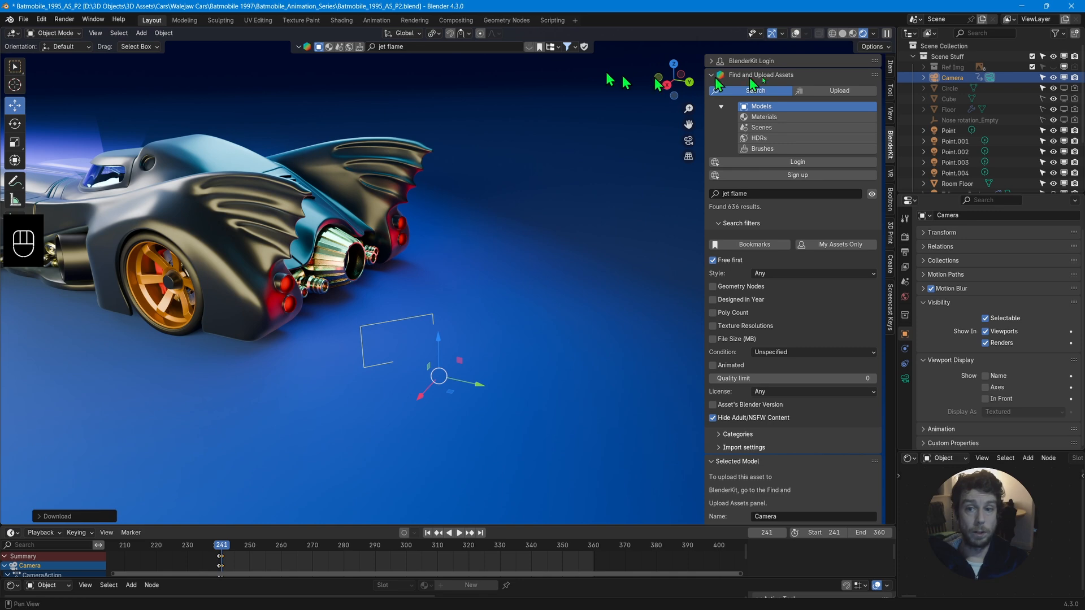
key(n)
middle_drag(459, 239, 509, 234)
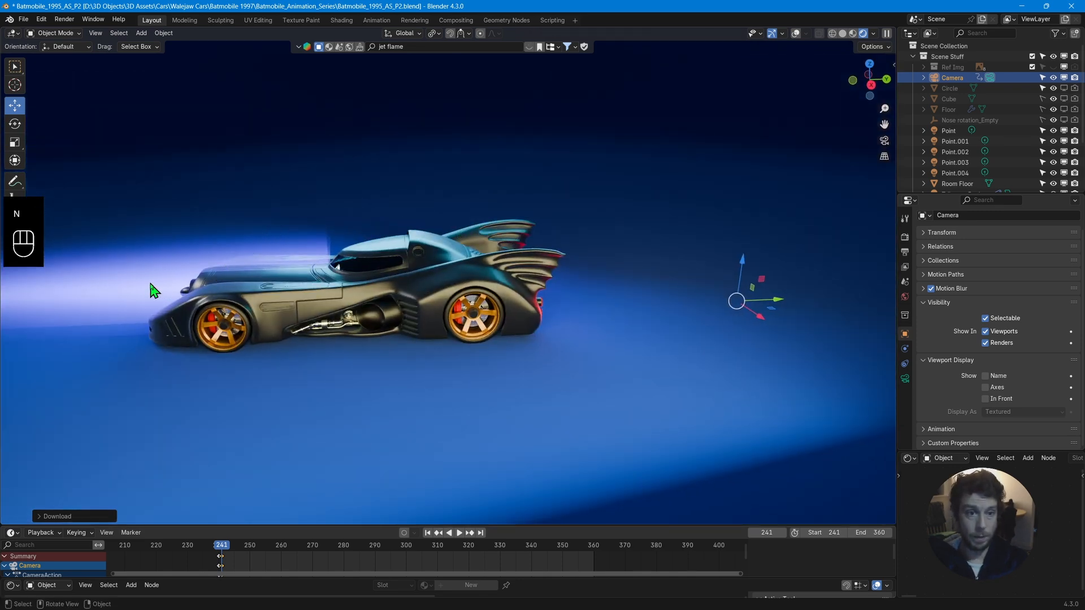
Enlarge the outliner and move the Thrust Flame collection out of Rear directly into the Phatmobile Mesh collection.
drag(949, 193, 968, 340)
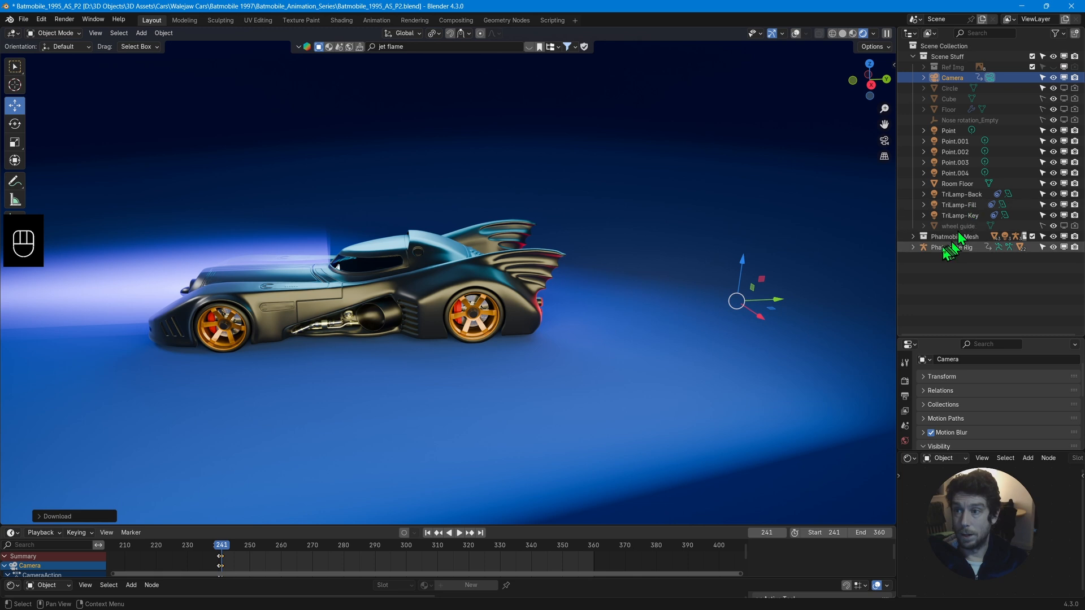
click(913, 236)
scroll(959, 197, down, 3)
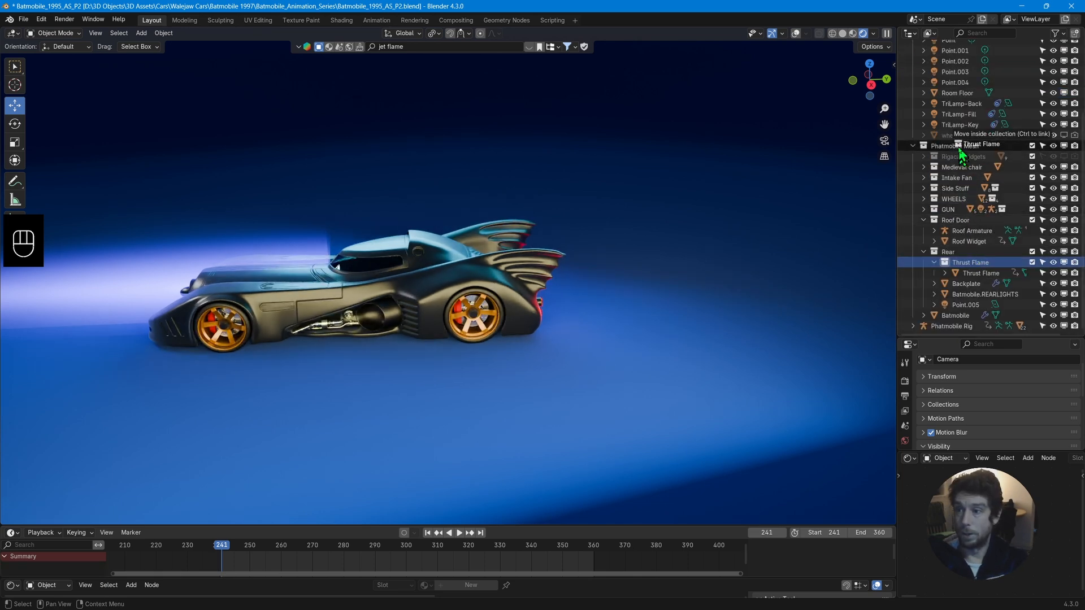
click(923, 251)
click(924, 252)
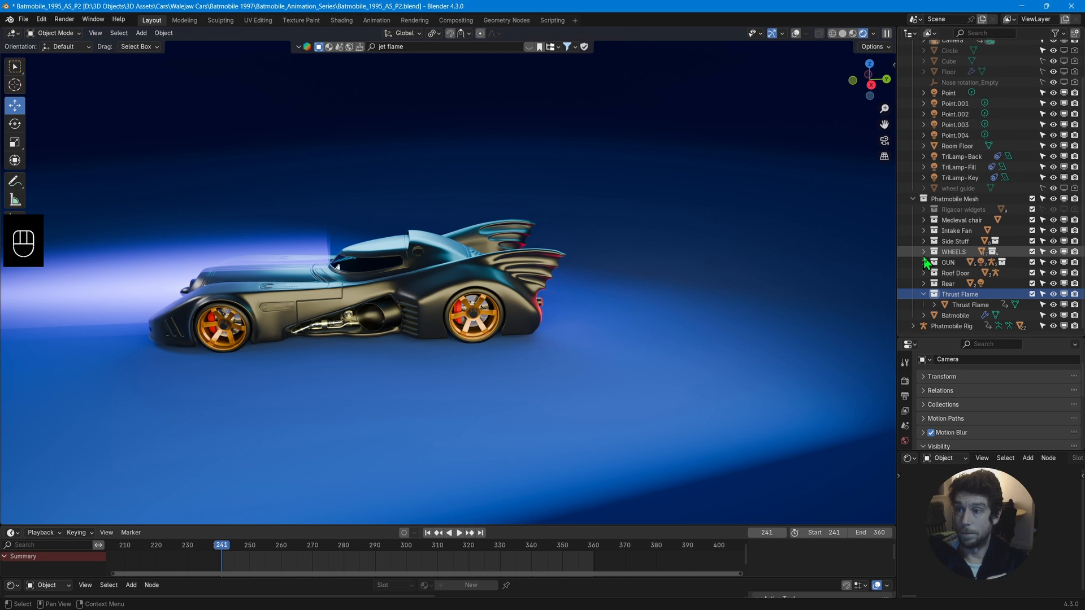
Select the Thrust Flame object and rotate it 180° around the global Z axis.
click(971, 305)
key(KP_Decimal)
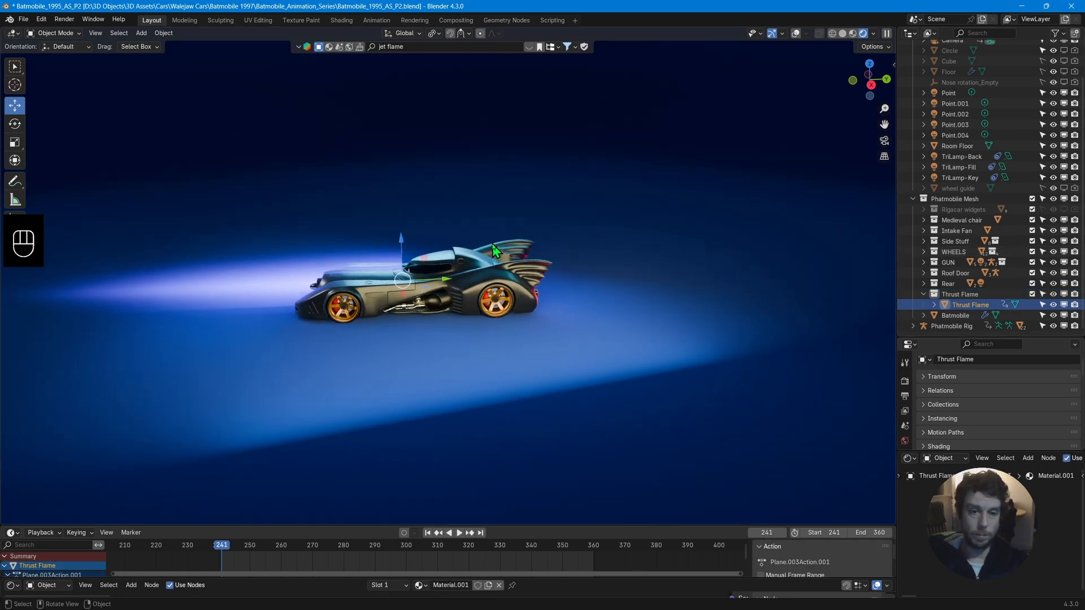
text(rz180)
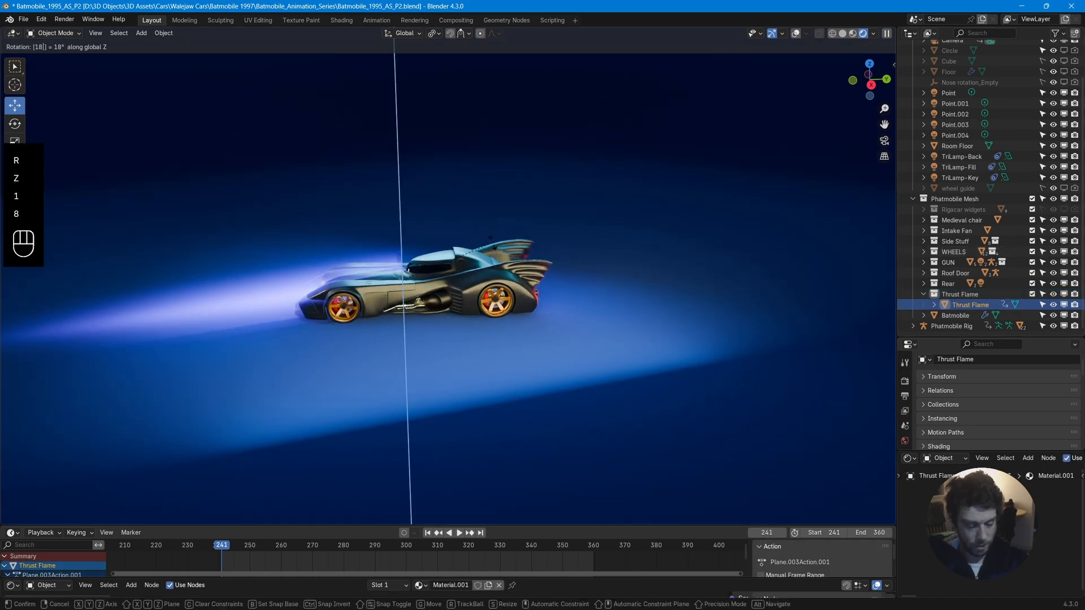
key(Return)
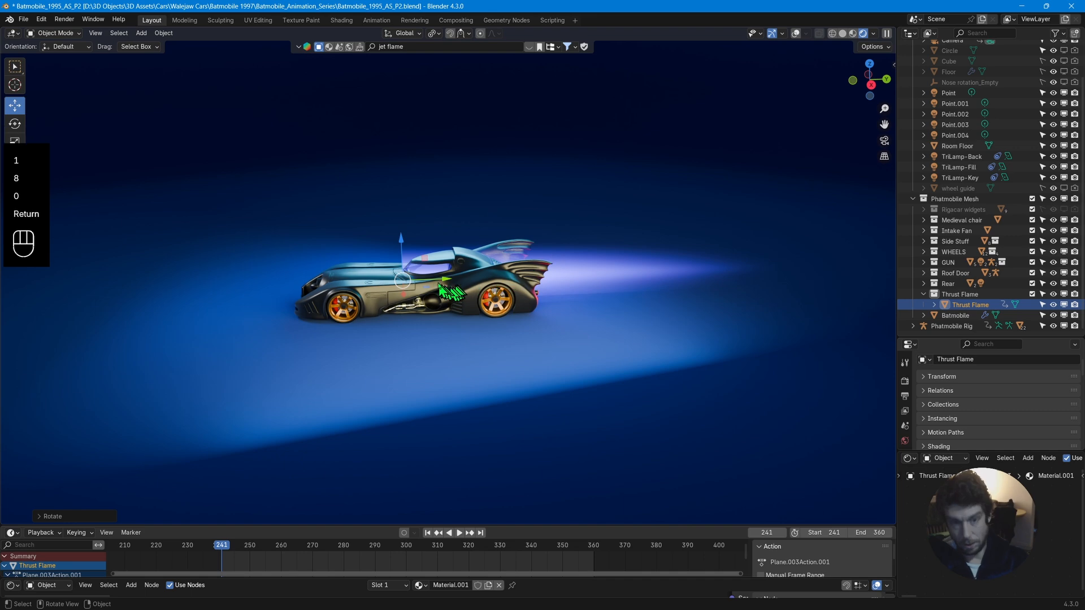
Move the Thrust Flame about 3500 mm along the Y axis to behind the car and inspect its placement at the exhaust.
drag(446, 279, 585, 276)
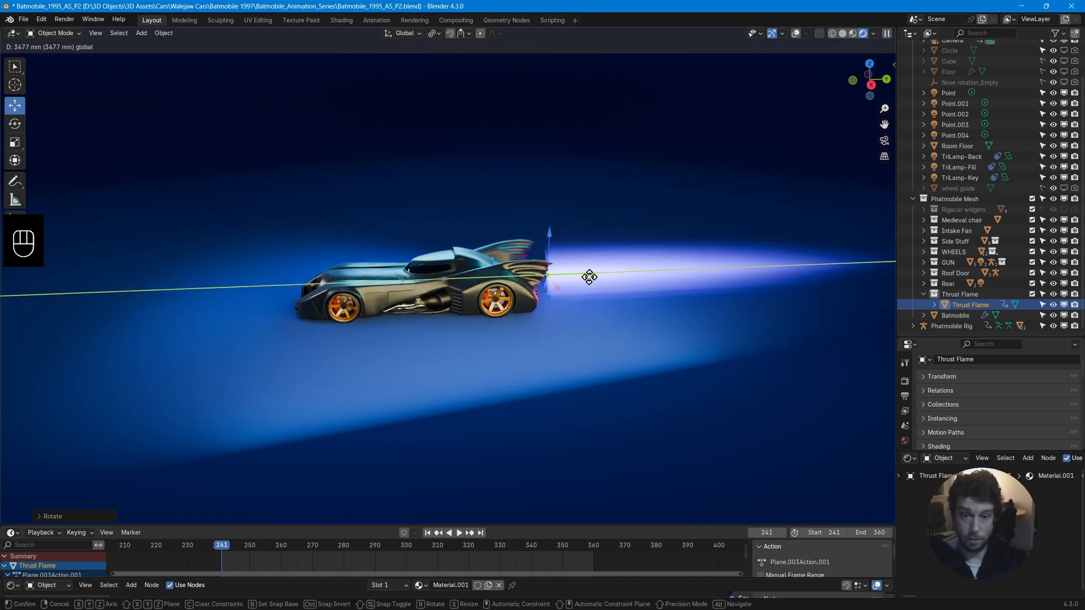
click(585, 277)
scroll(376, 250, up, 5)
middle_drag(586, 276, 426, 172)
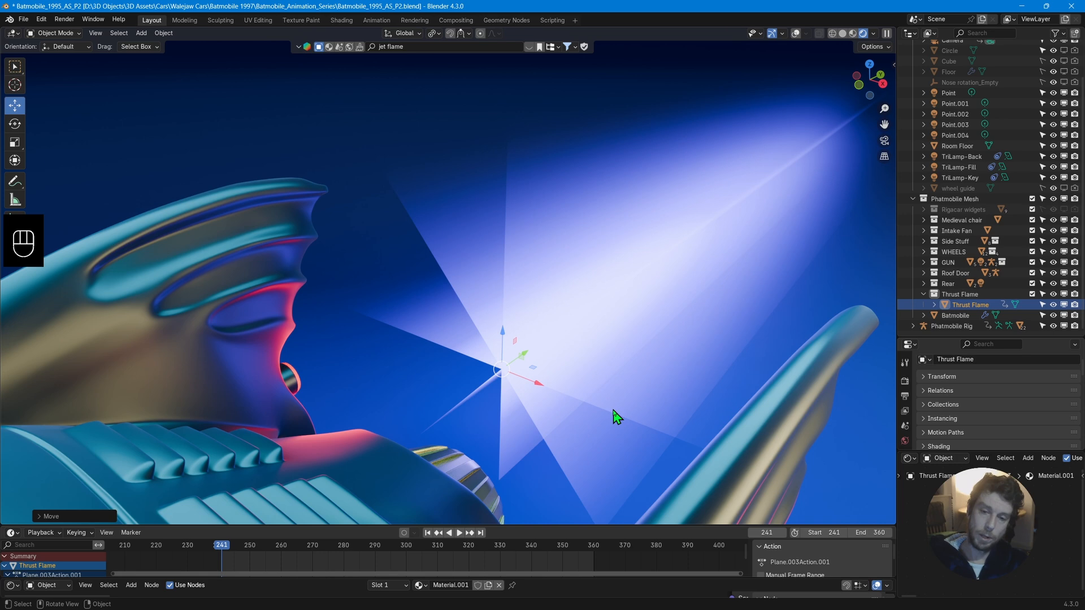
middle_drag(608, 412, 535, 350)
scroll(450, 329, up, 3)
middle_drag(450, 324, 521, 298)
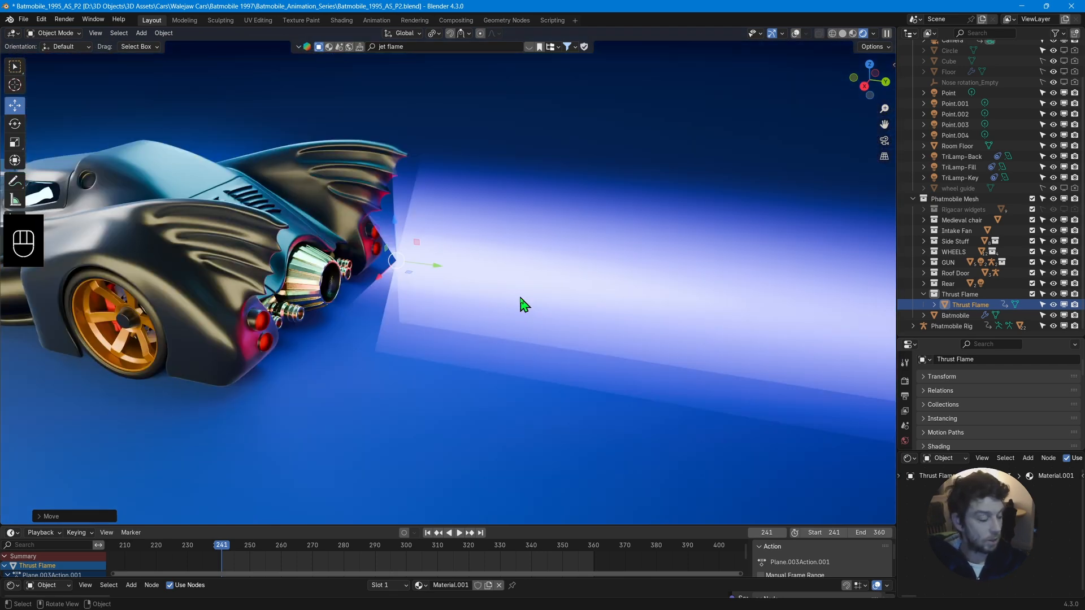
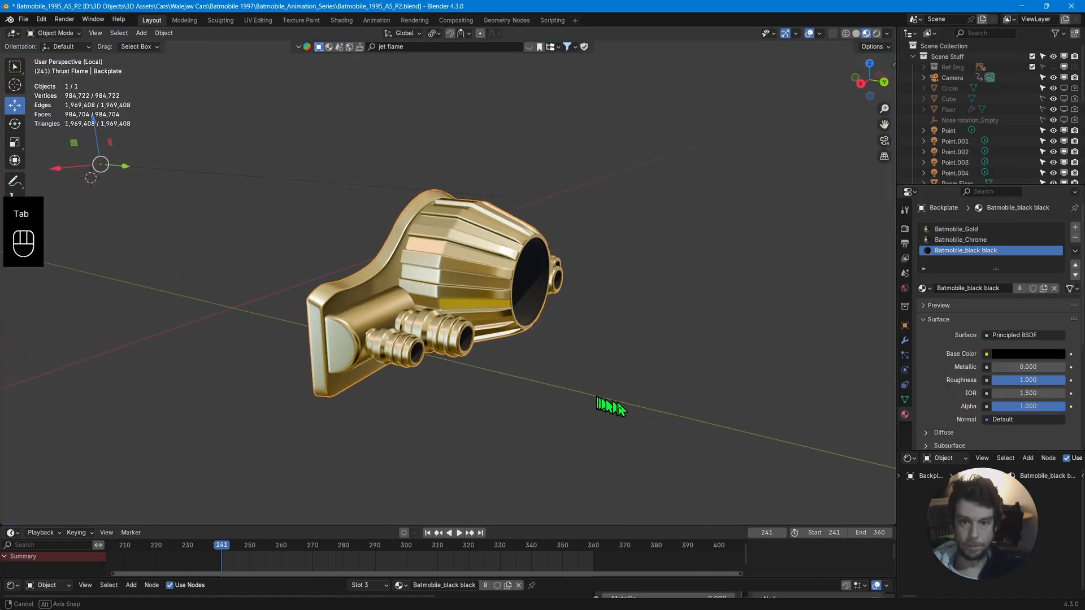
Exit local view of the Backplate to bring back the whole car and flame.
middle_drag(545, 402, 417, 380)
key(KP_Divide)
scroll(416, 381, down, 3)
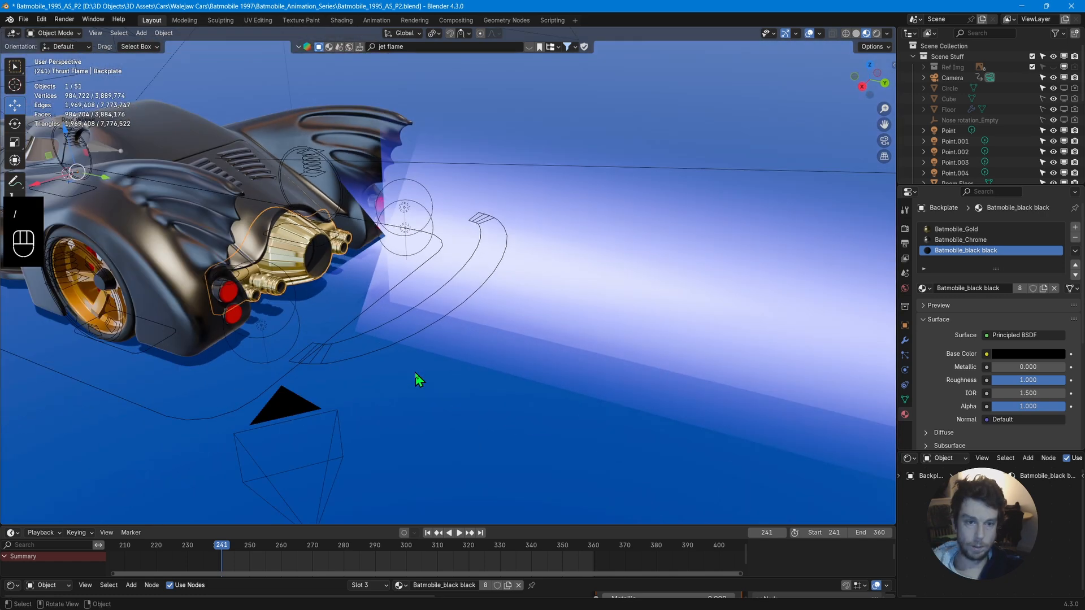
Select the Thrust Flame, enlarge the Shader Editor over the timeline, and examine the color ramp and emission nodes of Material.001.
click(462, 267)
drag(543, 525, 540, 396)
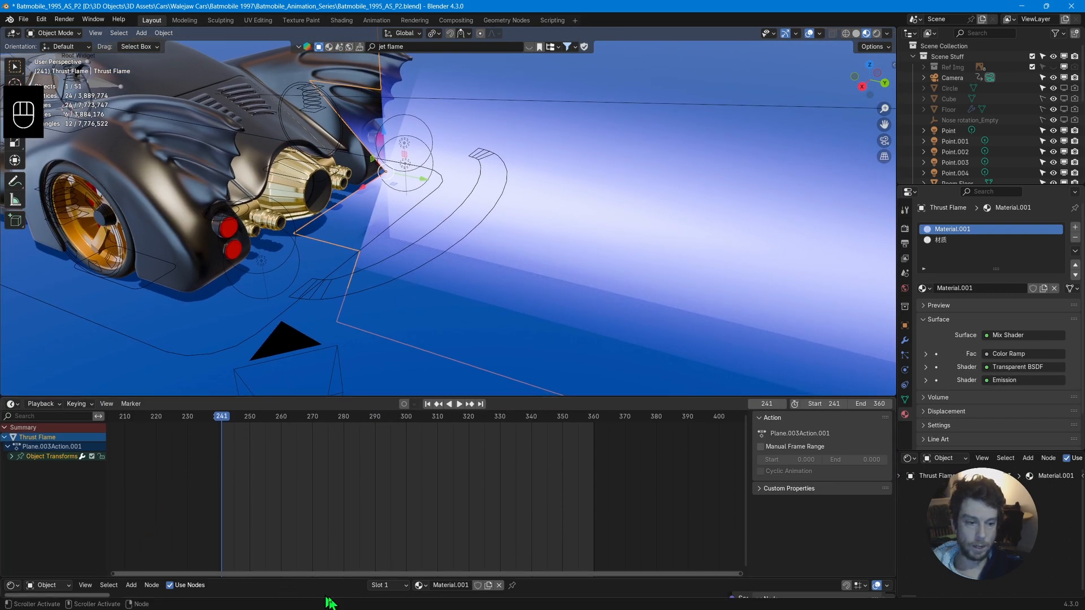
drag(324, 576, 323, 411)
middle_drag(509, 486, 223, 565)
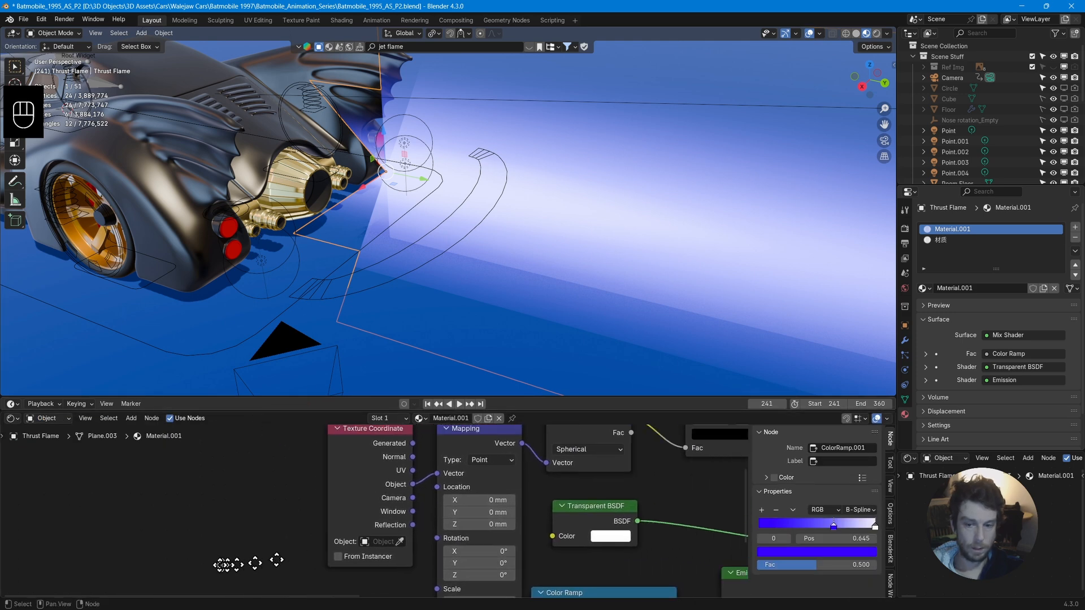
scroll(455, 497, down, 6)
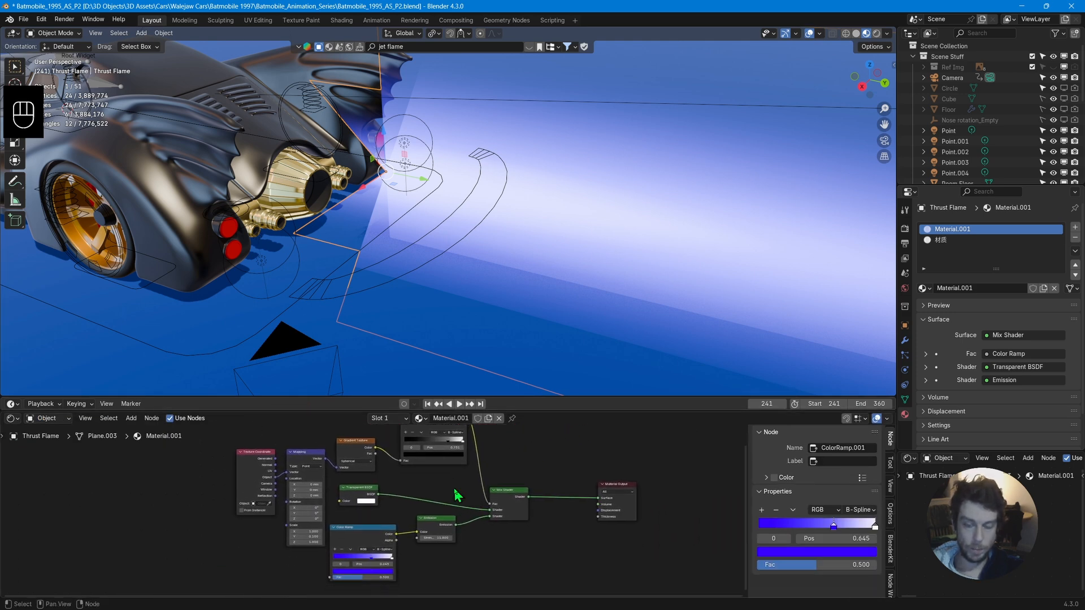
scroll(458, 497, up, 4)
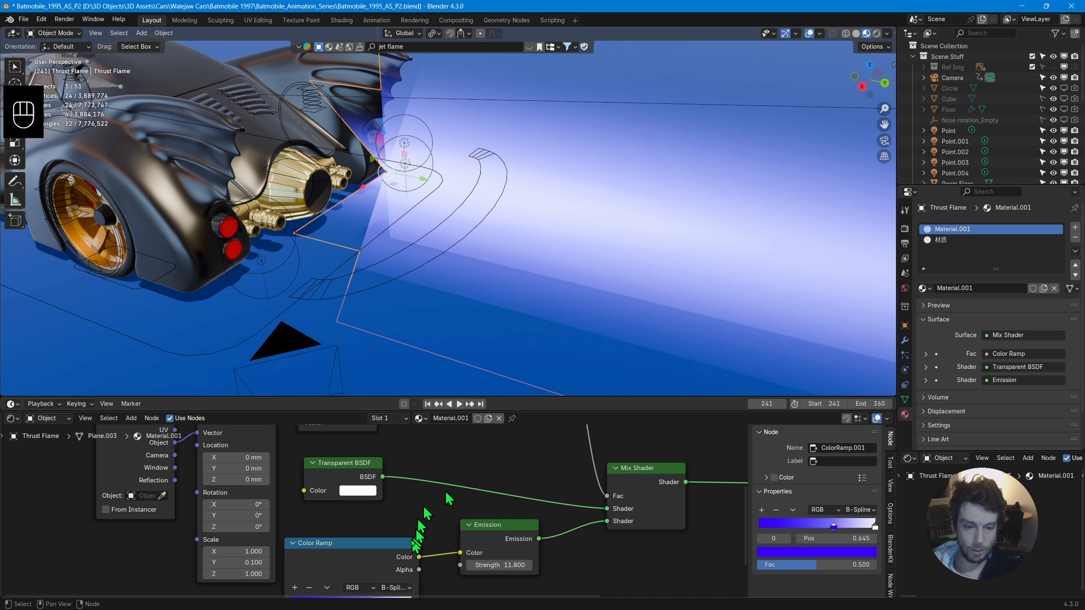
middle_drag(416, 545, 525, 514)
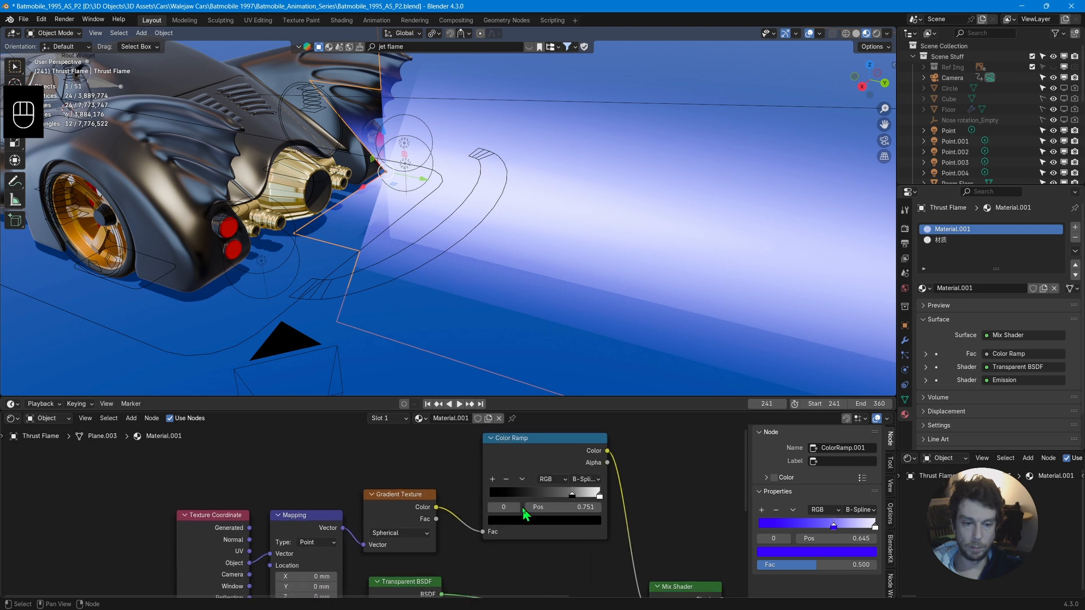
scroll(565, 503, down, 4)
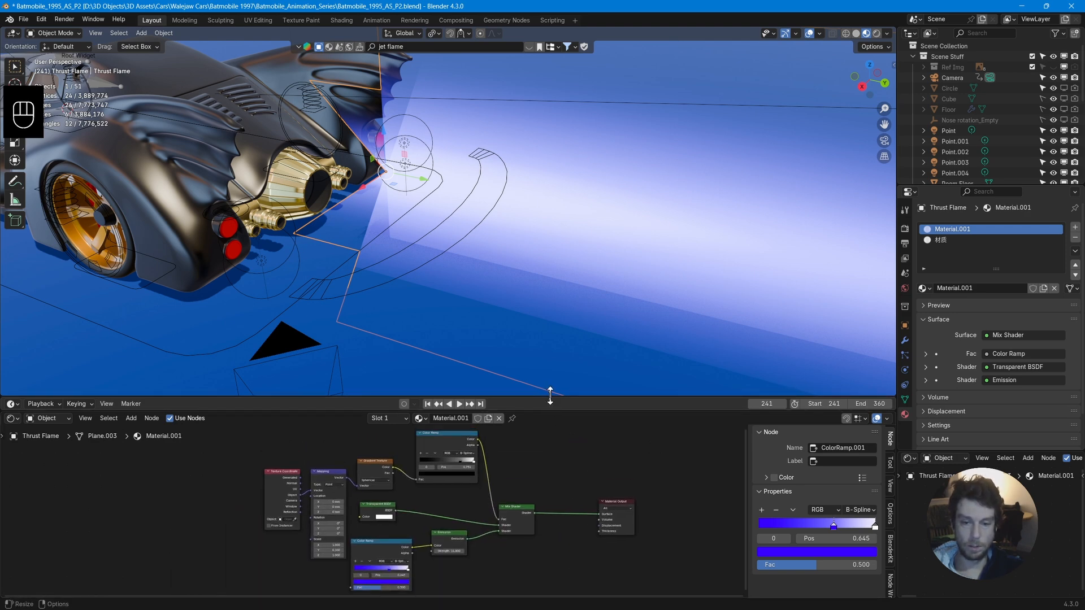
Expand the Shader Editor further to review the flame material's full node tree from Texture Coordinate to Material Output.
drag(550, 396, 525, 220)
drag(566, 419, 574, 249)
scroll(526, 423, up, 3)
middle_drag(525, 423, 408, 423)
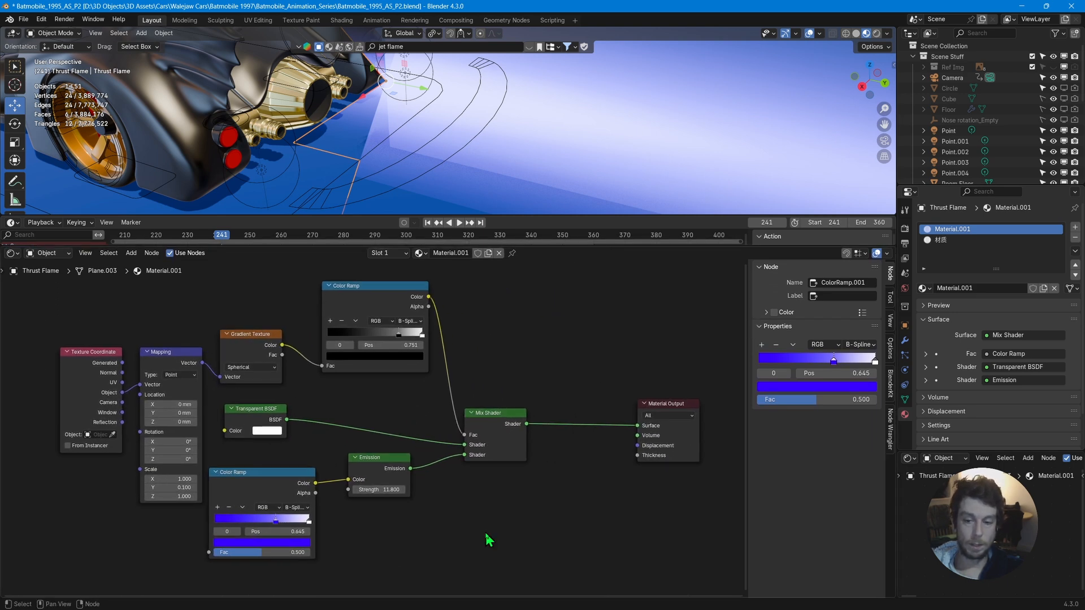
scroll(489, 540, down, 2)
Shrink the Shader Editor and timeline so the 3D viewport is large again, and frame the car's exhaust.
drag(565, 248, 581, 517)
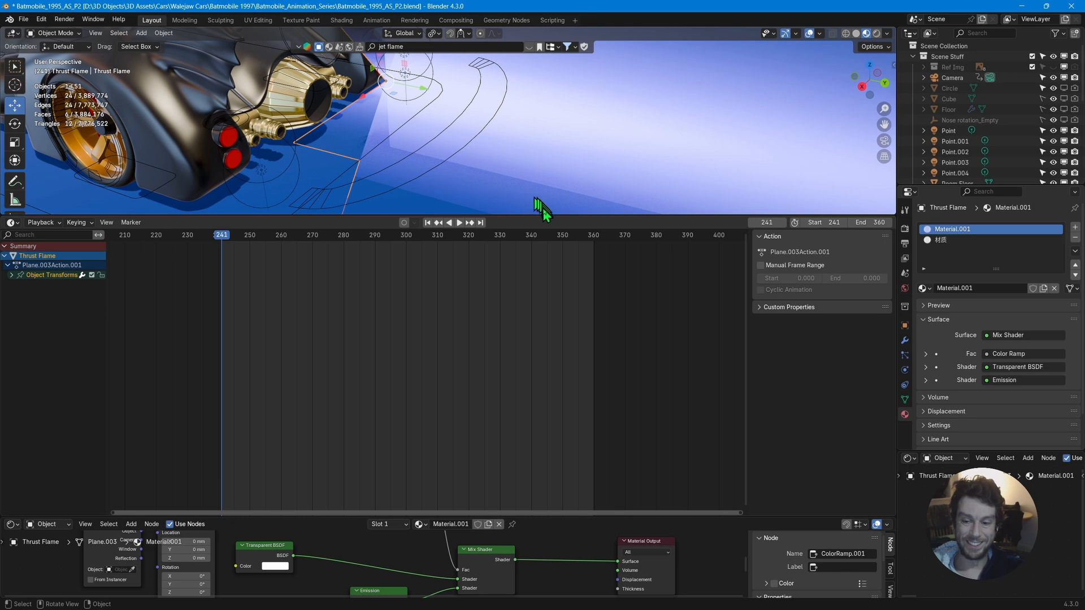
drag(545, 216, 554, 458)
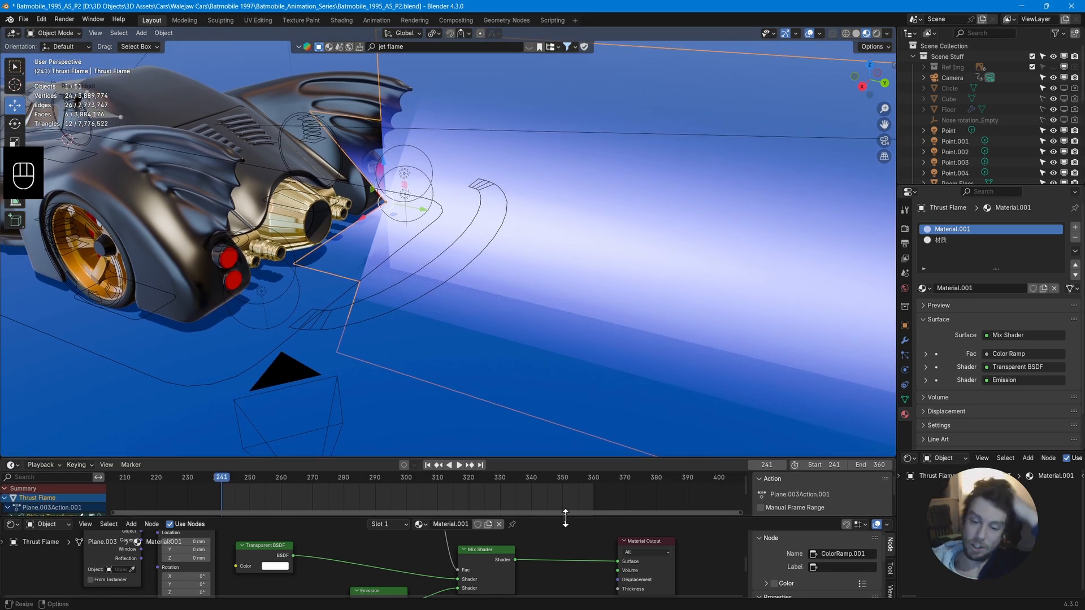
drag(565, 517, 570, 560)
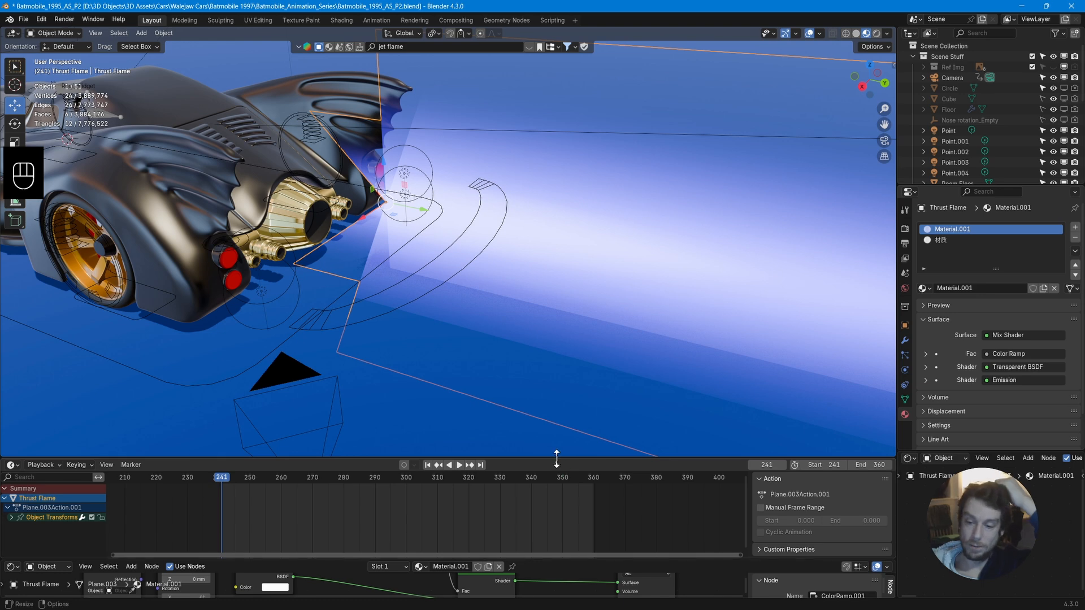
drag(556, 459, 565, 515)
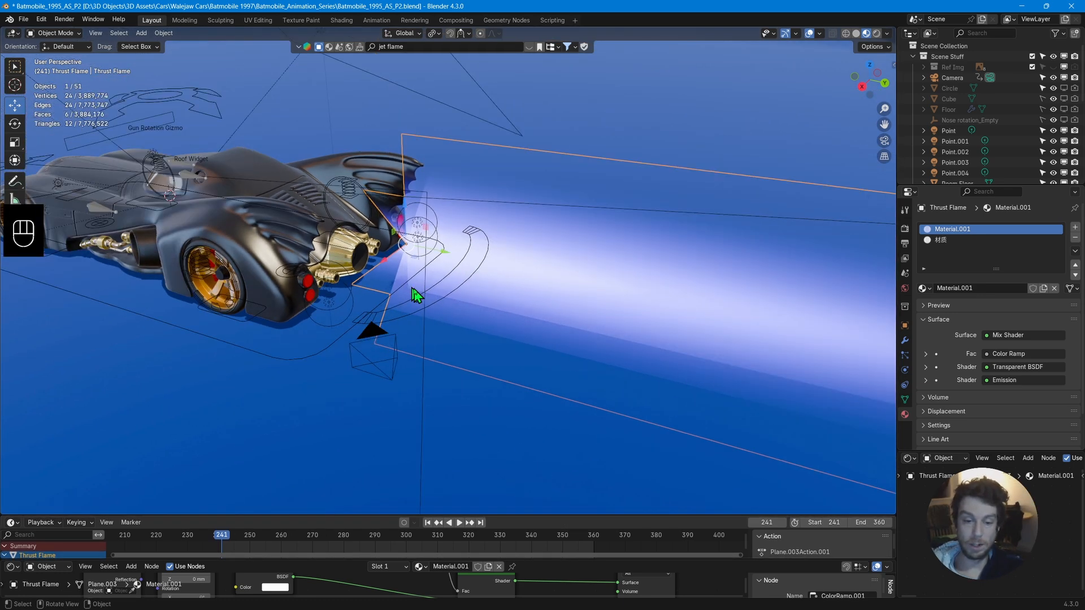
scroll(415, 295, up, 6)
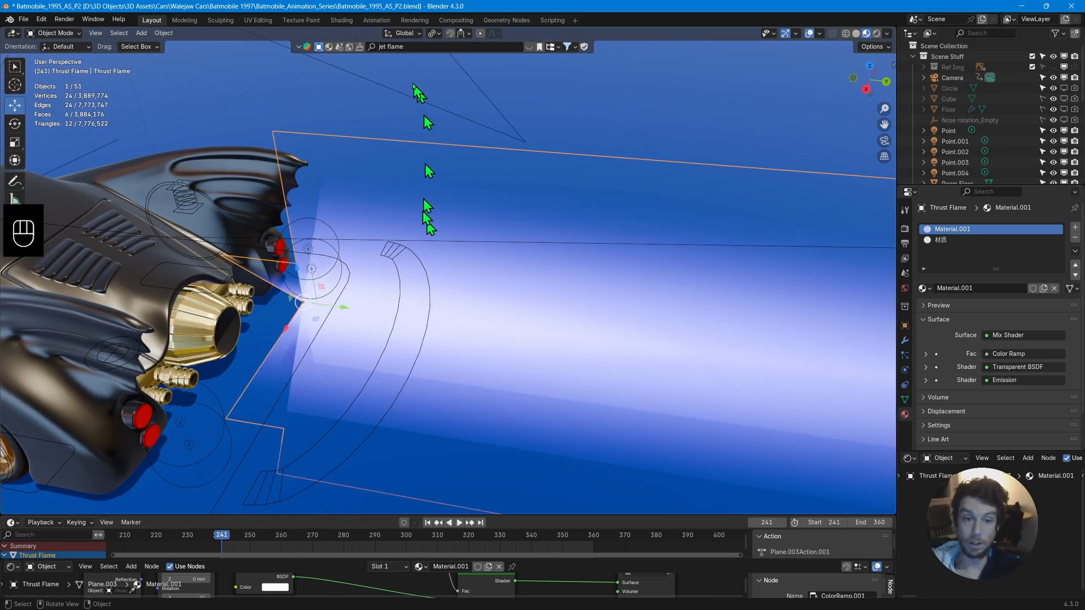
Collapse and reopen the BlenderKit "jet flame" results and preview the Rocket Flame Diamond Shock model.
click(296, 47)
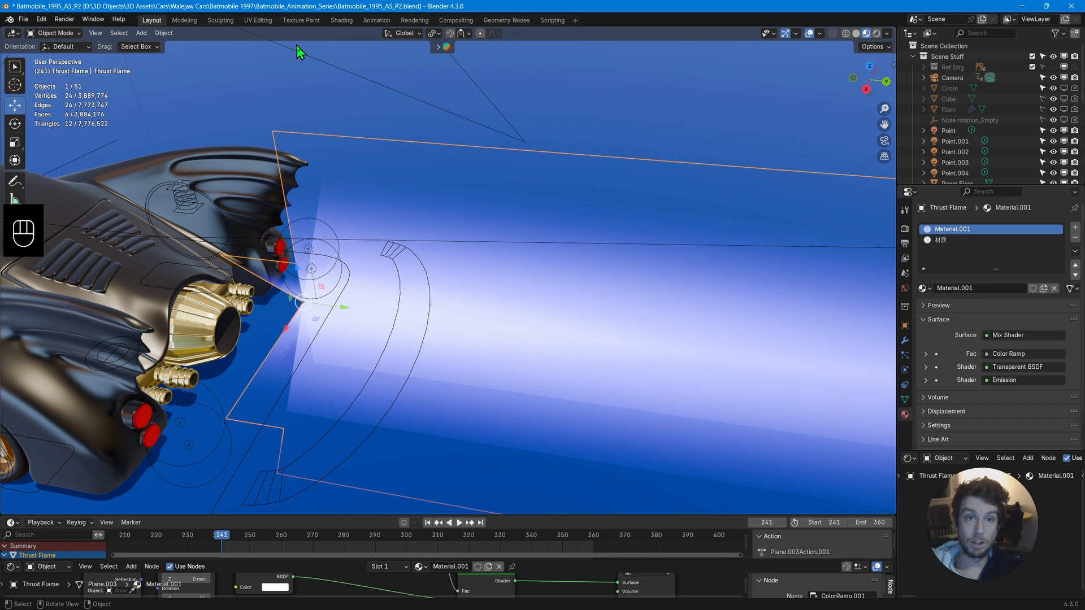
click(438, 48)
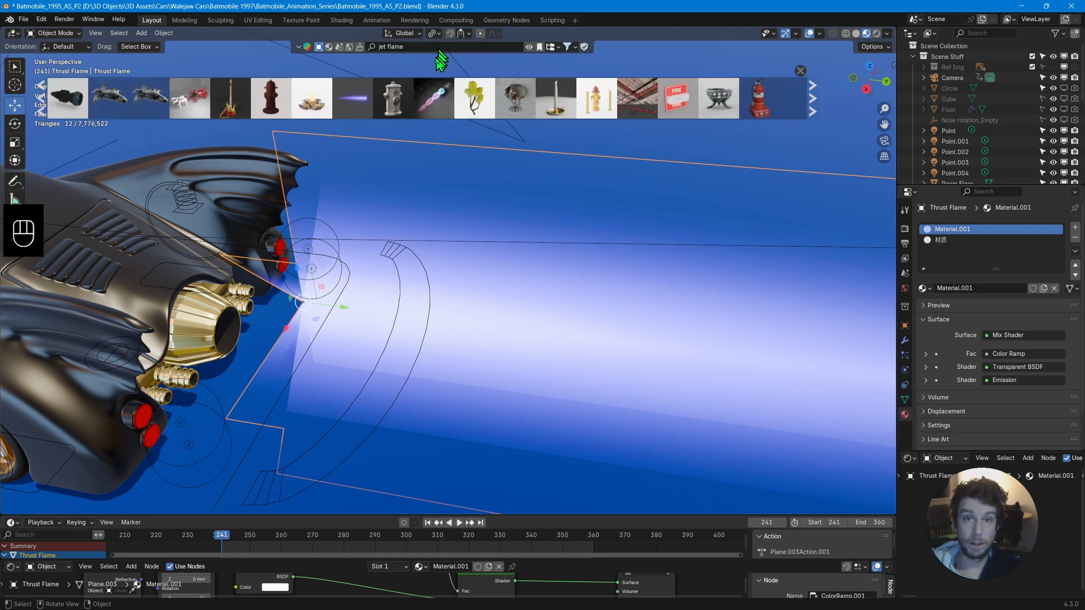
mouse_move(443, 111)
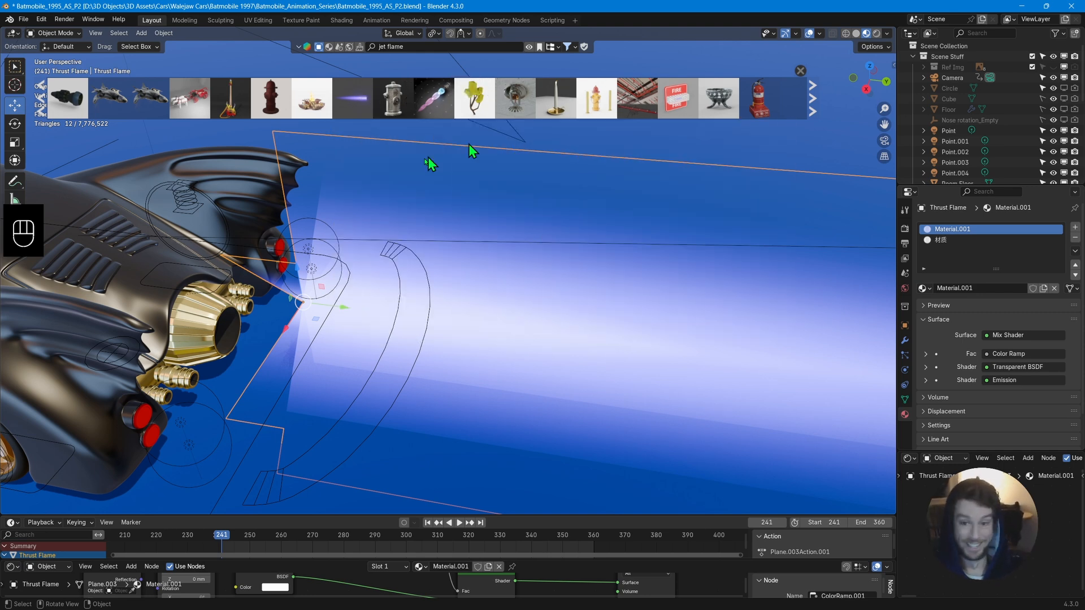
Enter Edit Mode on the Backplate and select the face loop around the rim of the main exhaust nozzle.
mouse_move(104, 116)
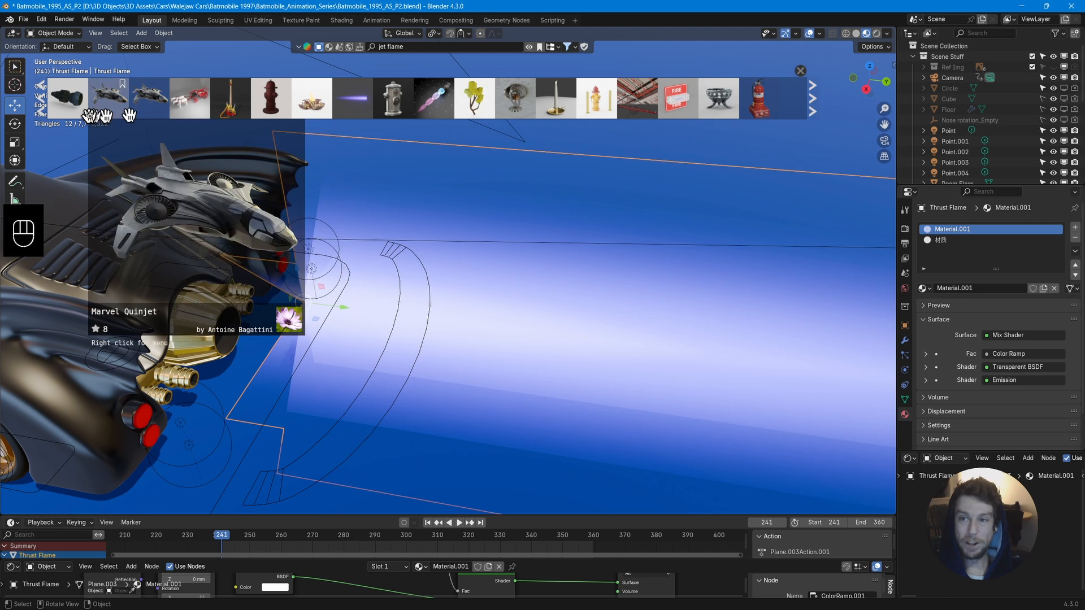
drag(107, 107, 512, 309)
scroll(511, 310, up, 5)
click(416, 249)
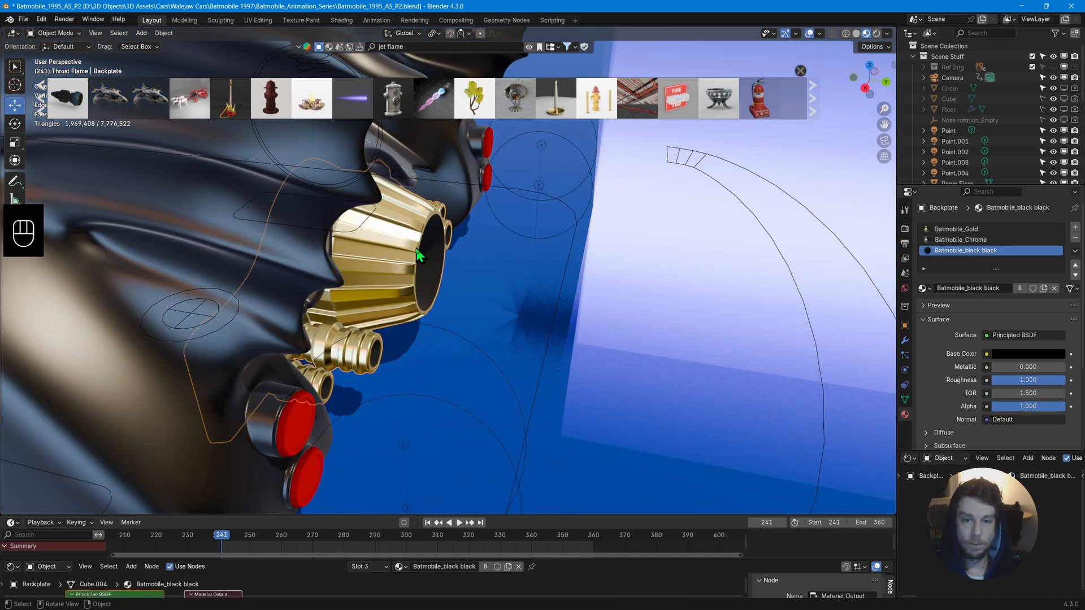
key(Tab)
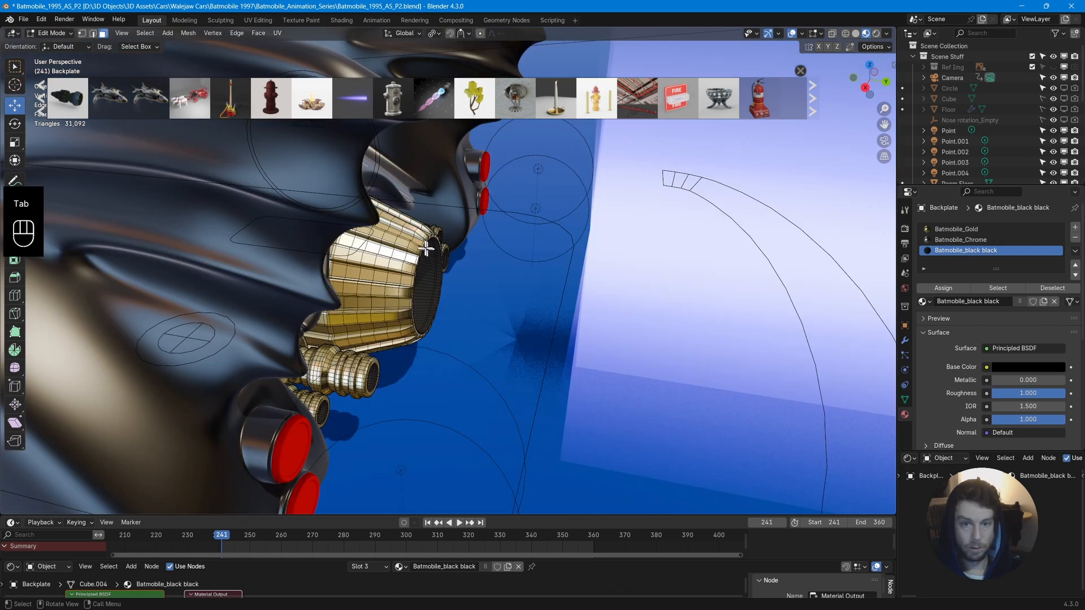
click(425, 247)
middle_drag(425, 248, 391, 230)
scroll(391, 230, up, 8)
scroll(392, 229, down, 3)
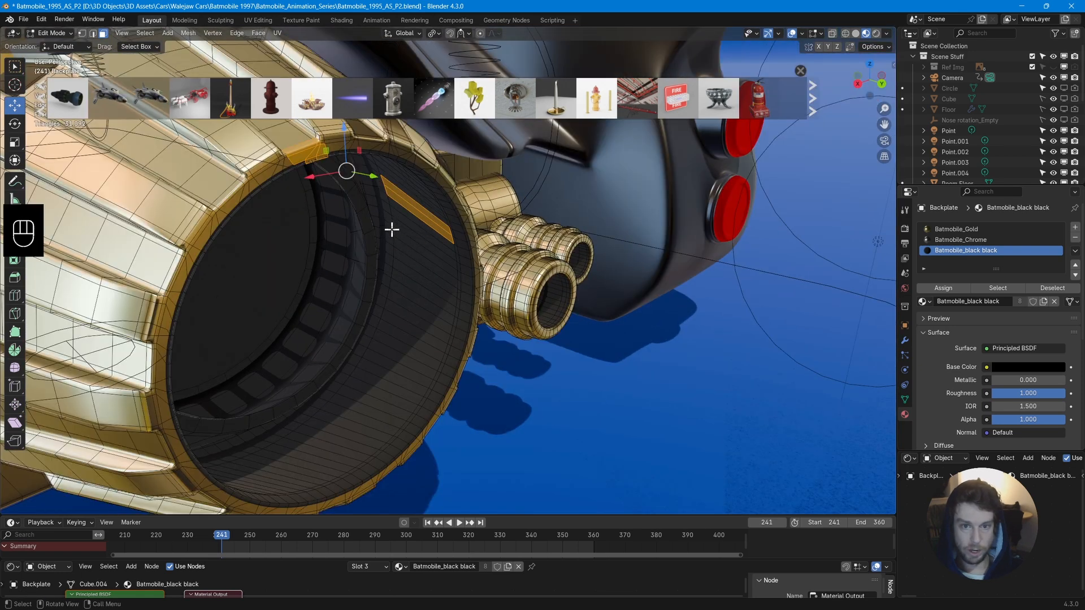
click(334, 151)
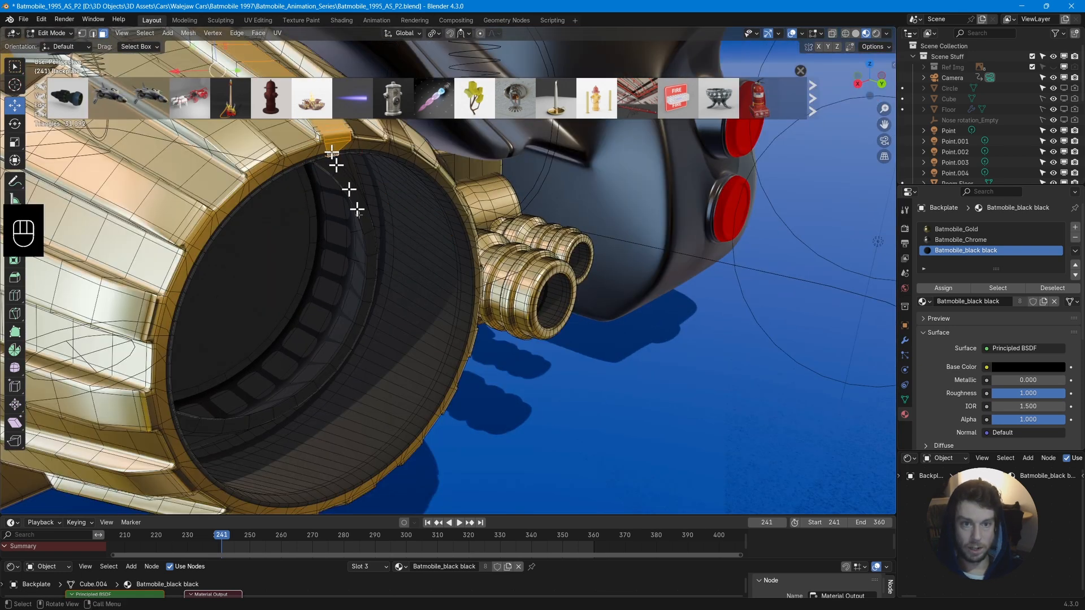
alt+click(407, 436)
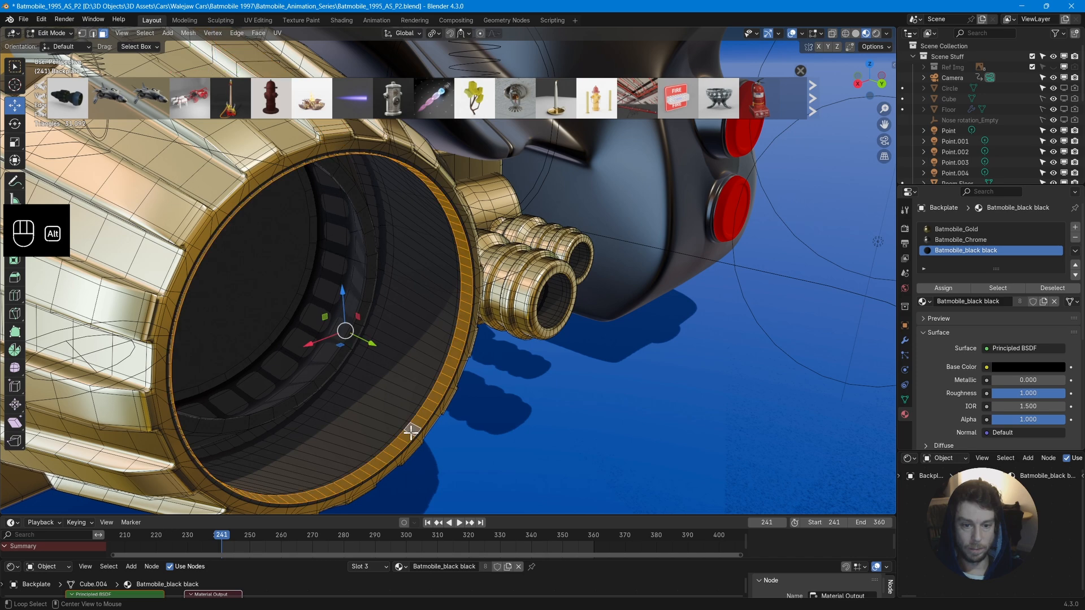
Snap the 3D cursor to the selected rim loop, return to Object Mode, and snap the Thrust Flame to the cursor.
key(shift+s)
click(431, 493)
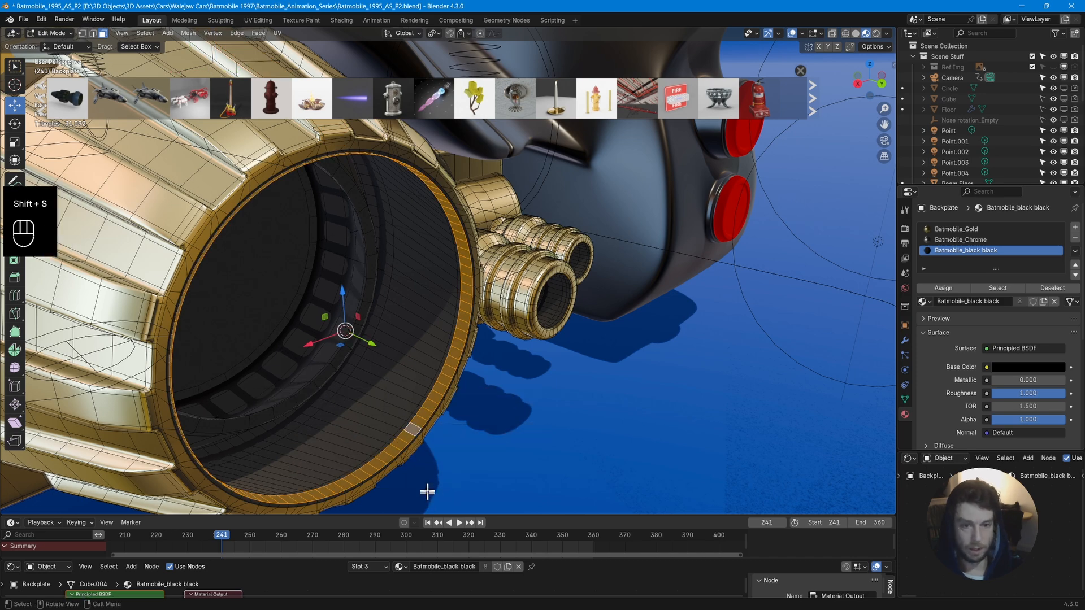
key(Tab)
middle_drag(426, 491, 680, 329)
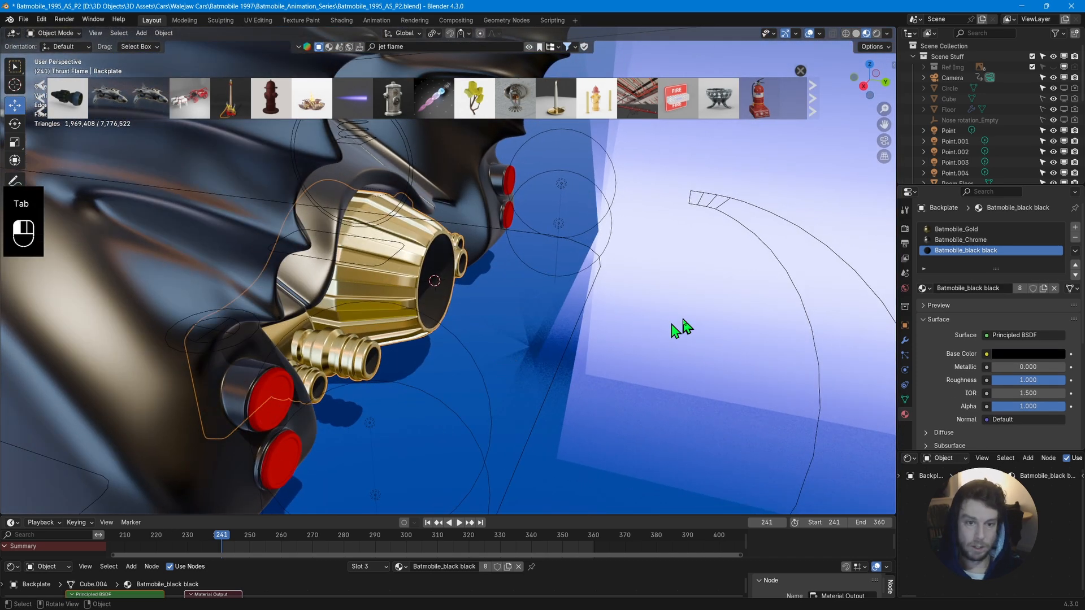
click(683, 326)
key(shift+s)
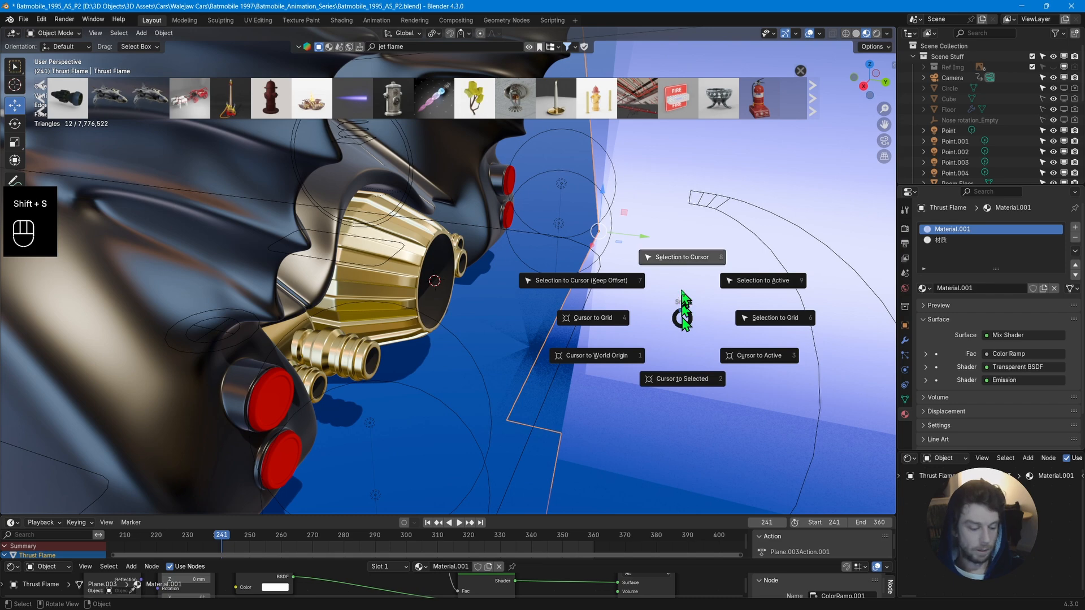
click(673, 264)
Scale the Thrust Flame down uniformly so its width fits the exhaust nozzle.
middle_drag(673, 266, 511, 315)
scroll(511, 314, up, 3)
key(s)
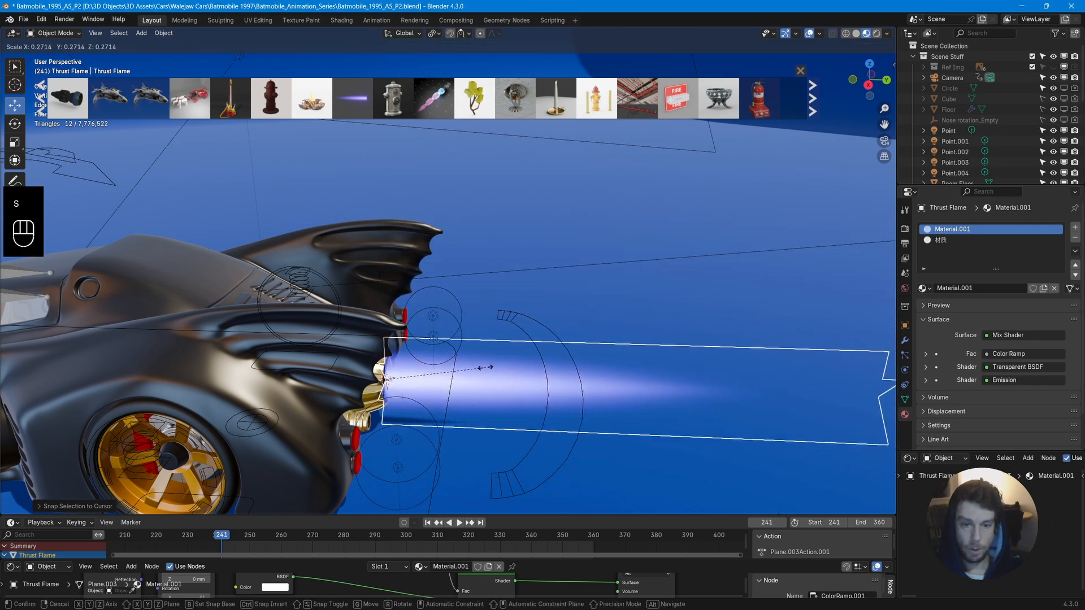
click(526, 350)
Move the Thrust Flame along the Y axis into the gold nozzle so its flat front edge sits inside the exhaust.
middle_drag(526, 350, 299, 270)
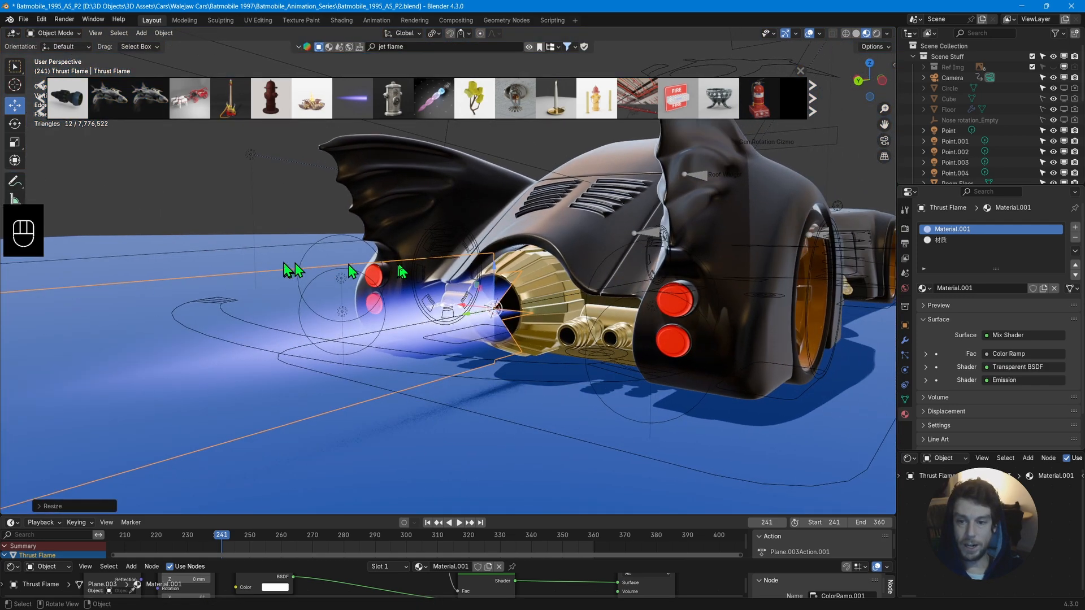
scroll(396, 294, up, 5)
middle_drag(509, 287, 408, 265)
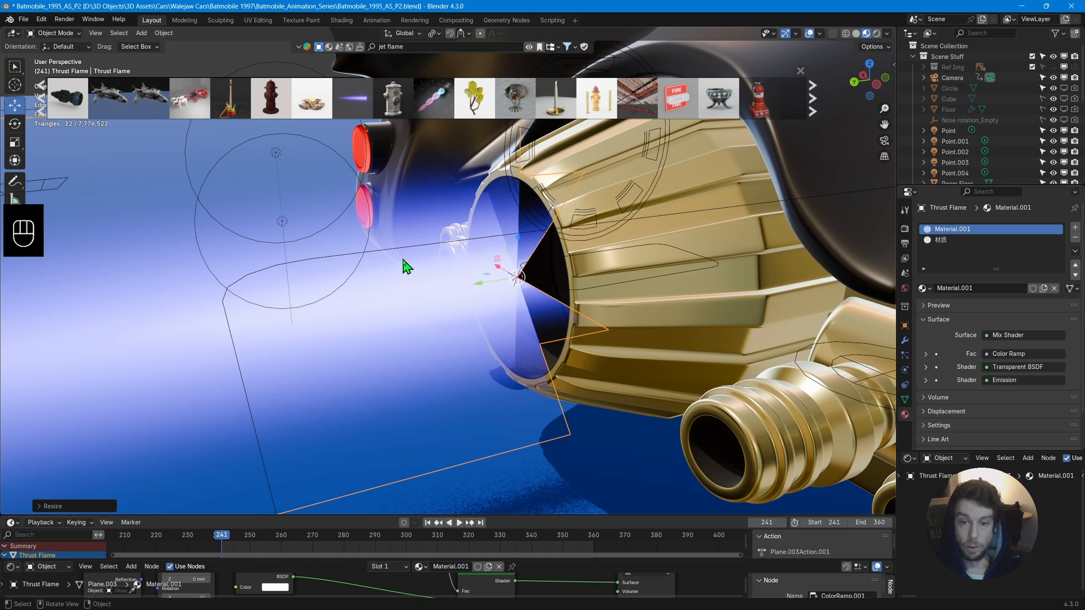
drag(480, 288, 685, 273)
scroll(473, 335, down, 5)
middle_drag(474, 334, 429, 338)
scroll(438, 345, down, 8)
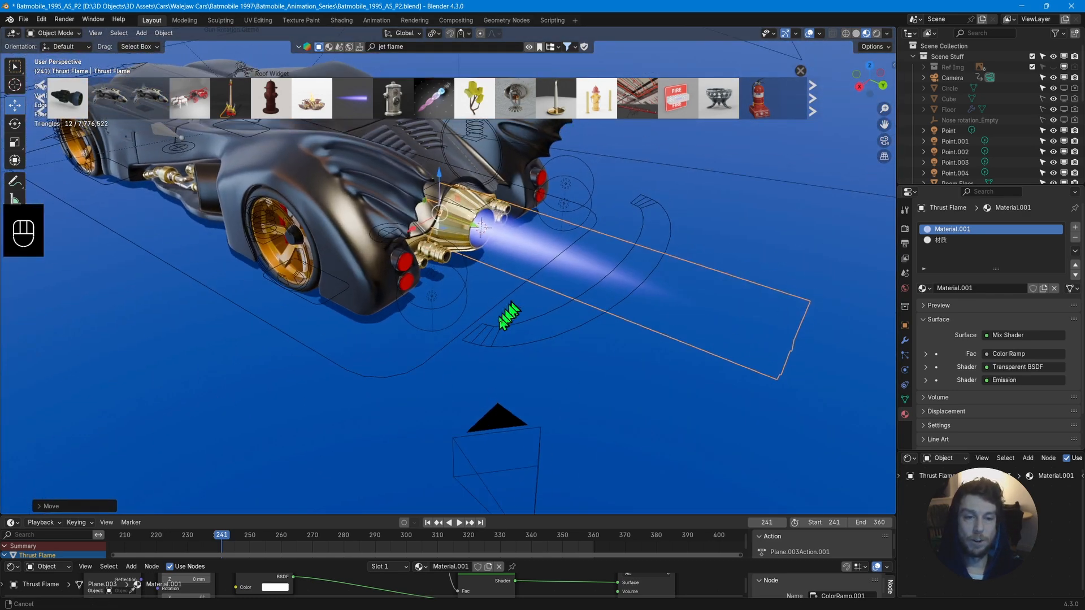
mouse_move(521, 322)
middle_down()
mouse_move(540, 302)
mouse_move(603, 295)
mouse_move(528, 300)
mouse_move(542, 305)
mouse_move(536, 296)
mouse_move(533, 308)
middle_up()
scroll(533, 307, up, 5)
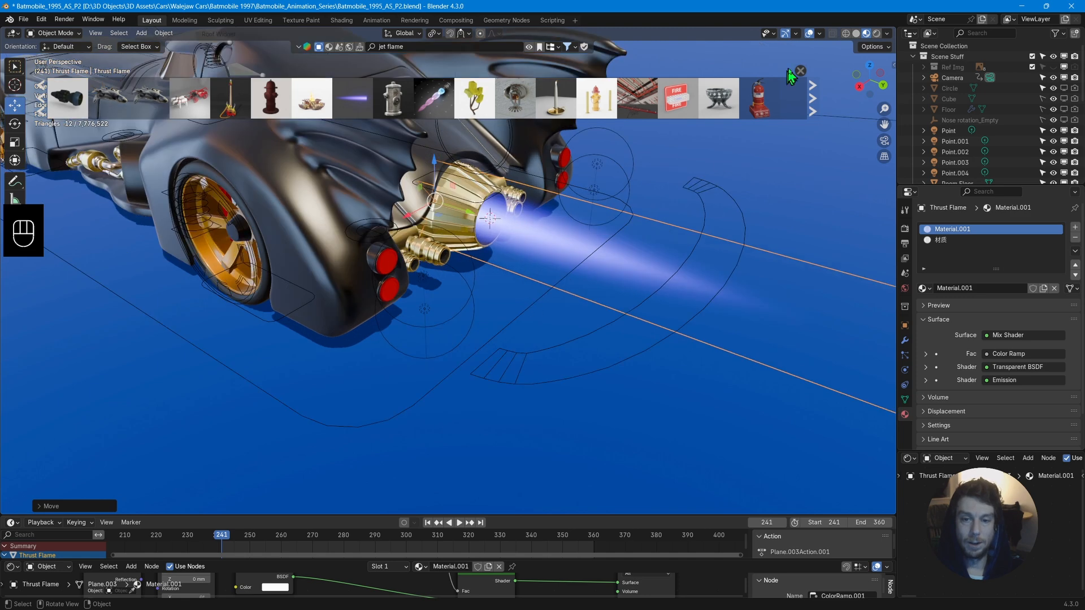
Hide the overlays and maximize the 3D viewport to examine the flame behind the car, then restore both.
click(809, 33)
key(ctrl+space)
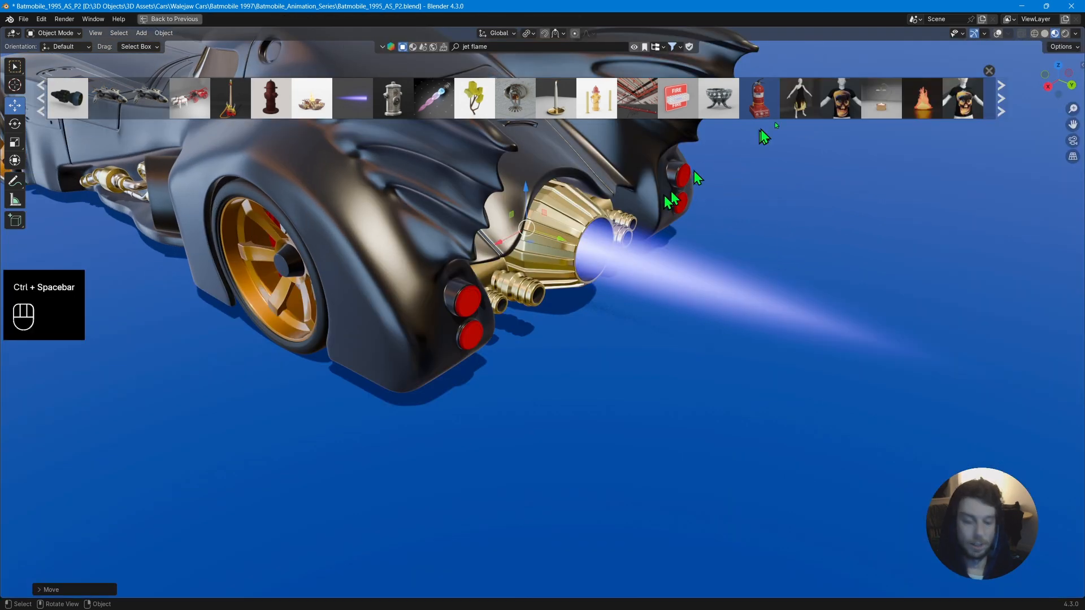
scroll(649, 364, down, 8)
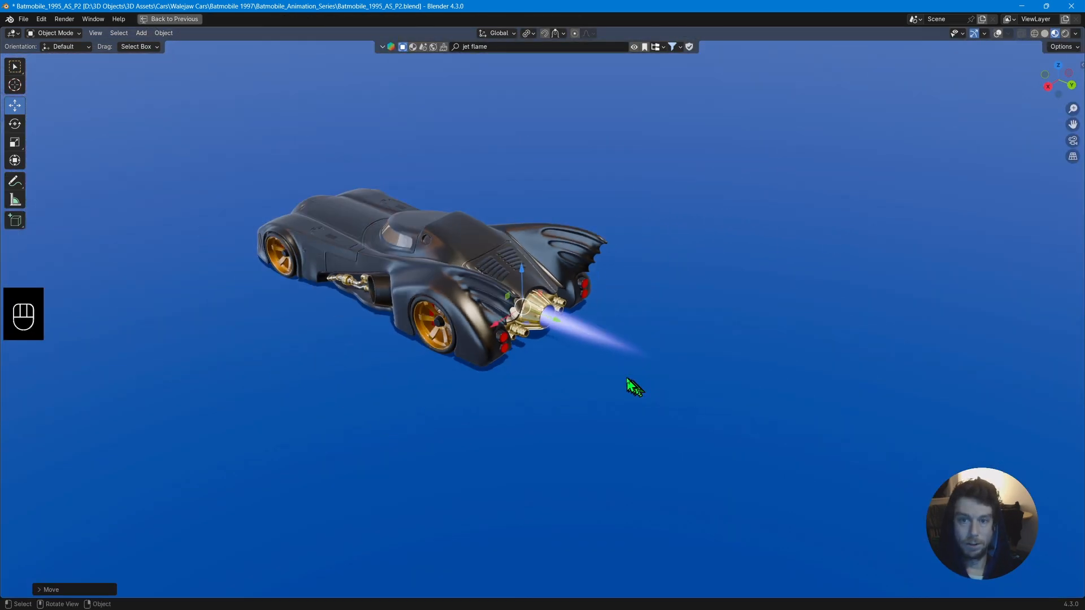
mouse_move(635, 382)
middle_down()
mouse_move(574, 387)
mouse_move(446, 371)
mouse_move(663, 361)
mouse_move(678, 387)
mouse_move(550, 380)
mouse_move(826, 362)
mouse_move(673, 358)
mouse_move(591, 370)
mouse_move(634, 360)
middle_up()
scroll(592, 370, up, 5)
scroll(591, 370, down, 6)
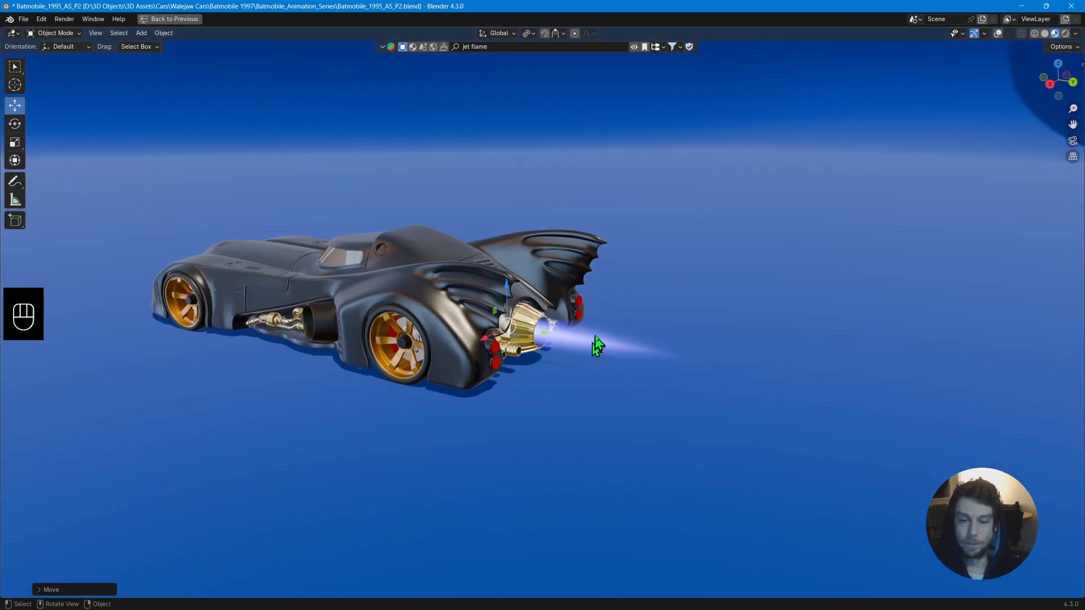
click(998, 33)
key(ctrl+space)
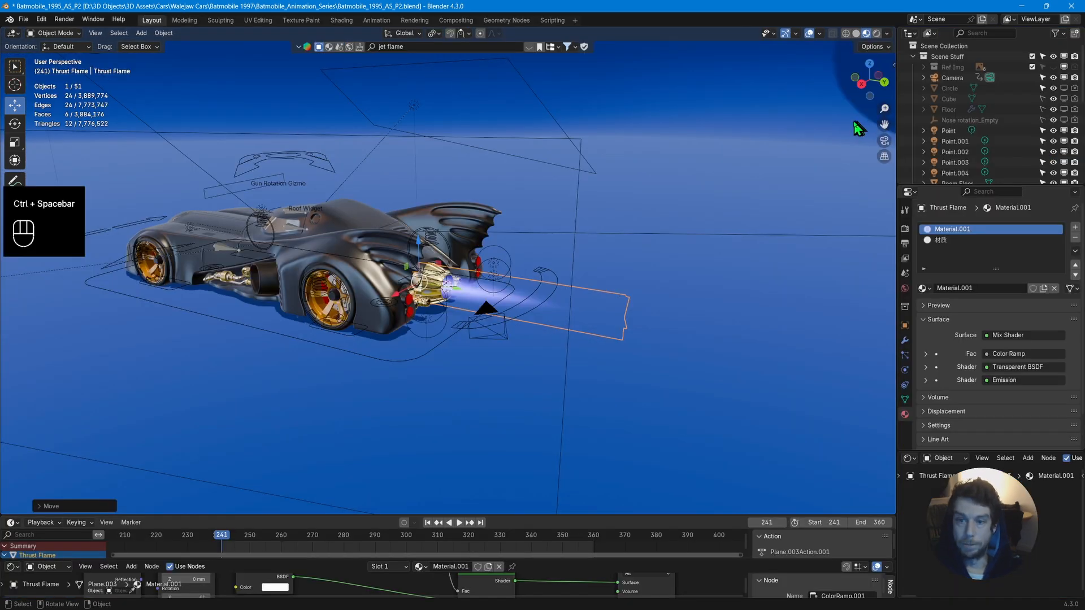
Enlarge the timeline, keyframe the Thrust Flame at frame 241, and move those keyframes to frame 360.
scroll(514, 314, up, 4)
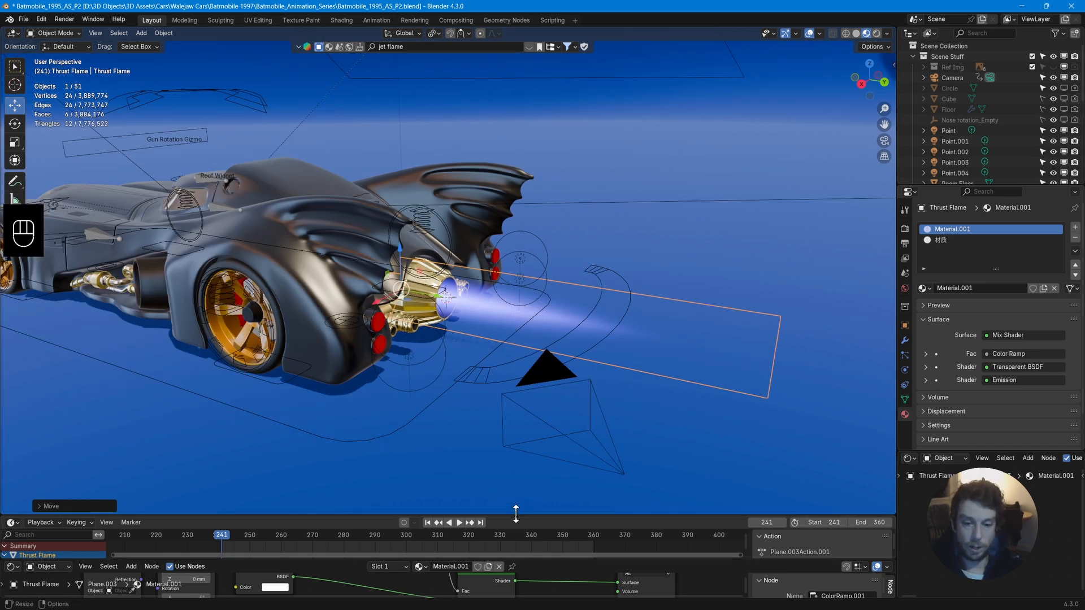
drag(515, 516, 492, 396)
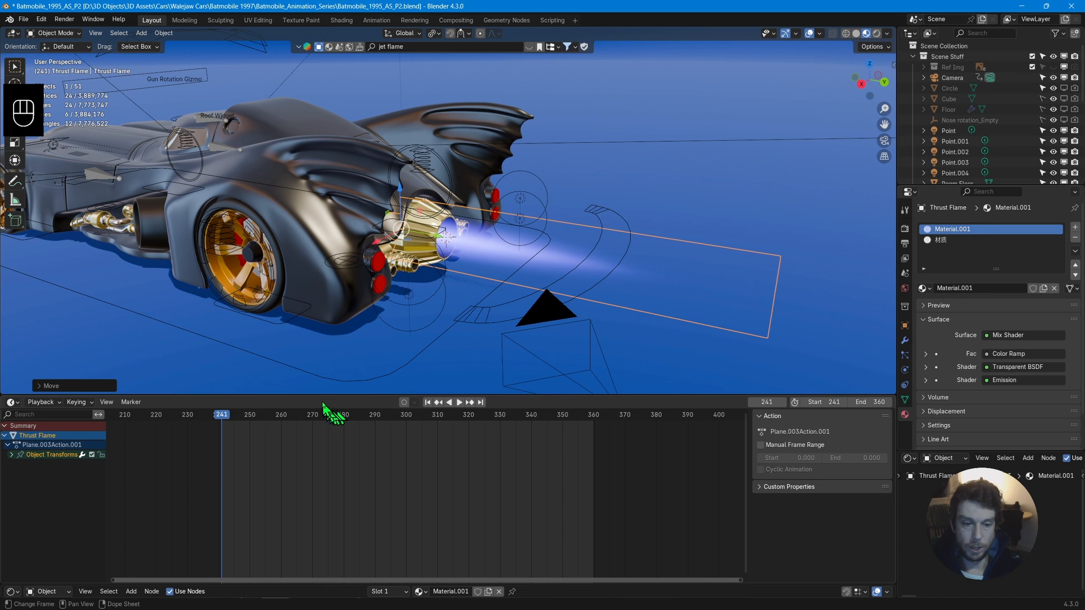
key(i)
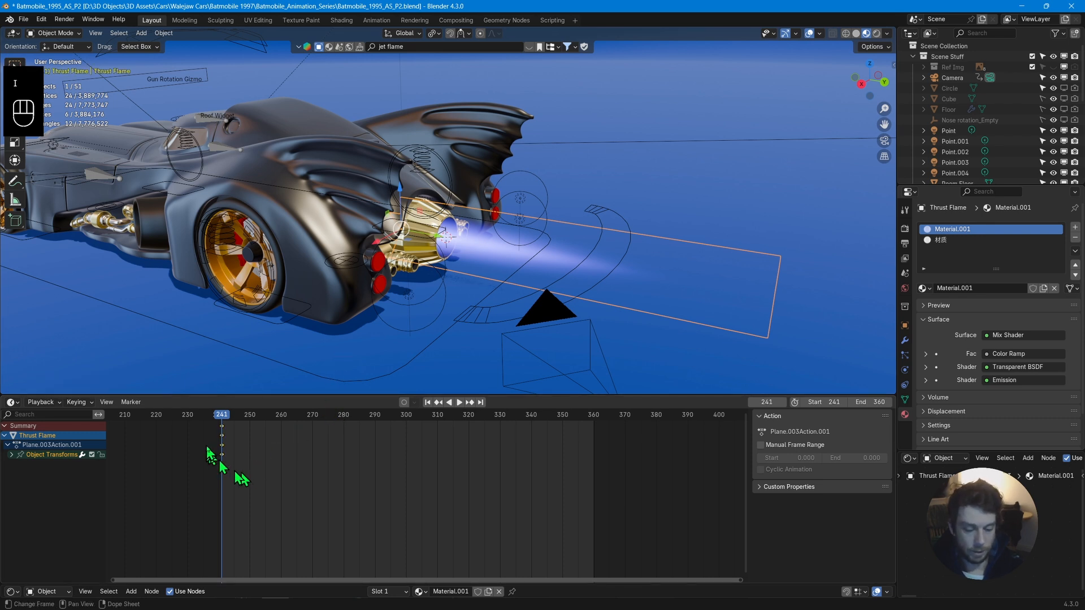
drag(224, 444, 594, 455)
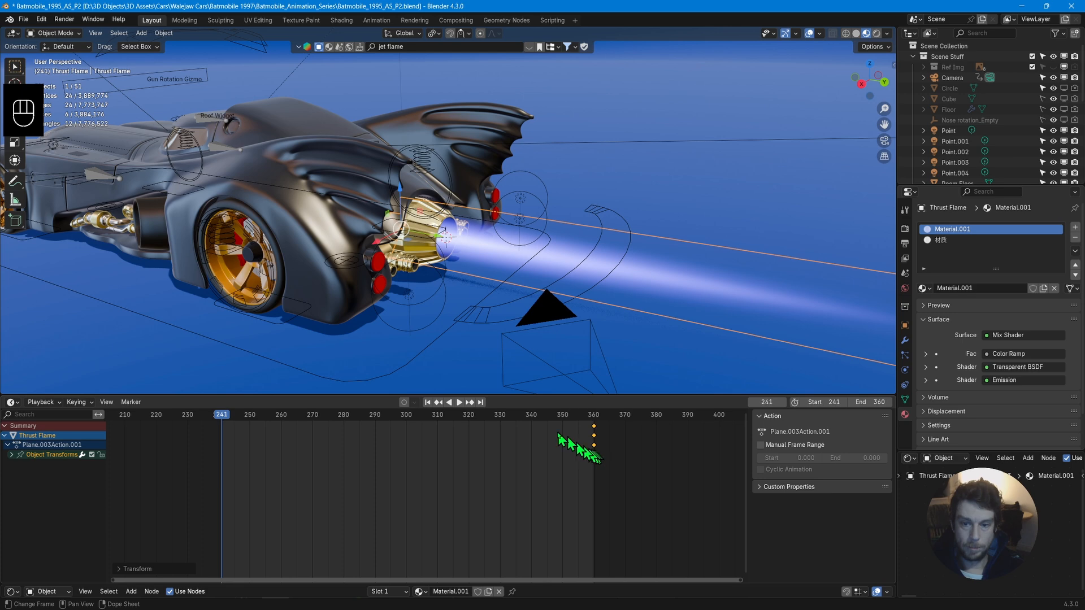
Reselect the Thrust Flame and scale it down until only a small flame is left at the nozzle.
scroll(506, 293, down, 5)
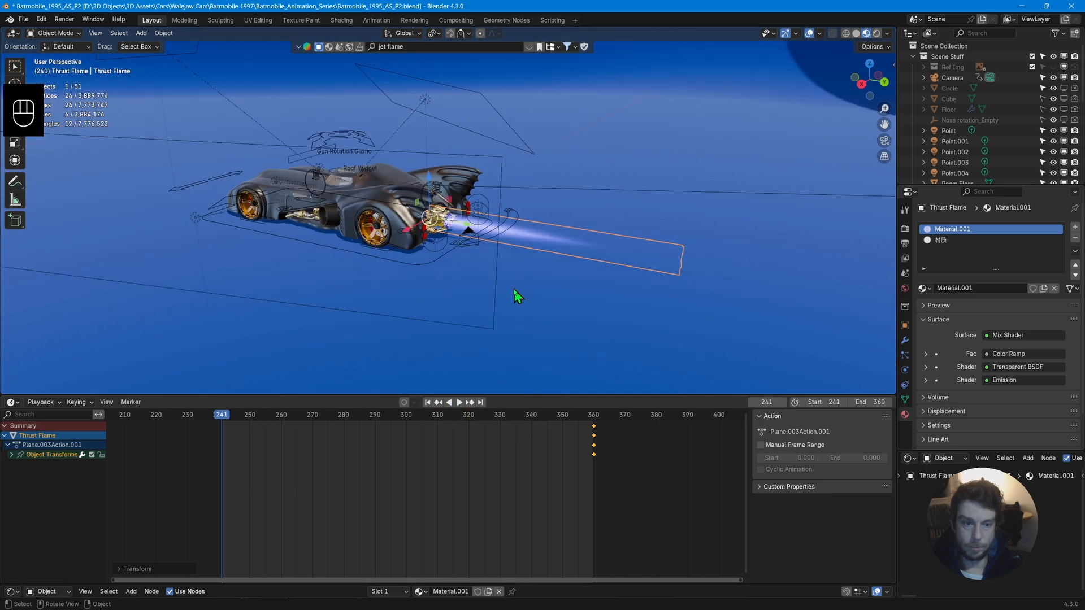
click(516, 295)
middle_drag(516, 295, 472, 313)
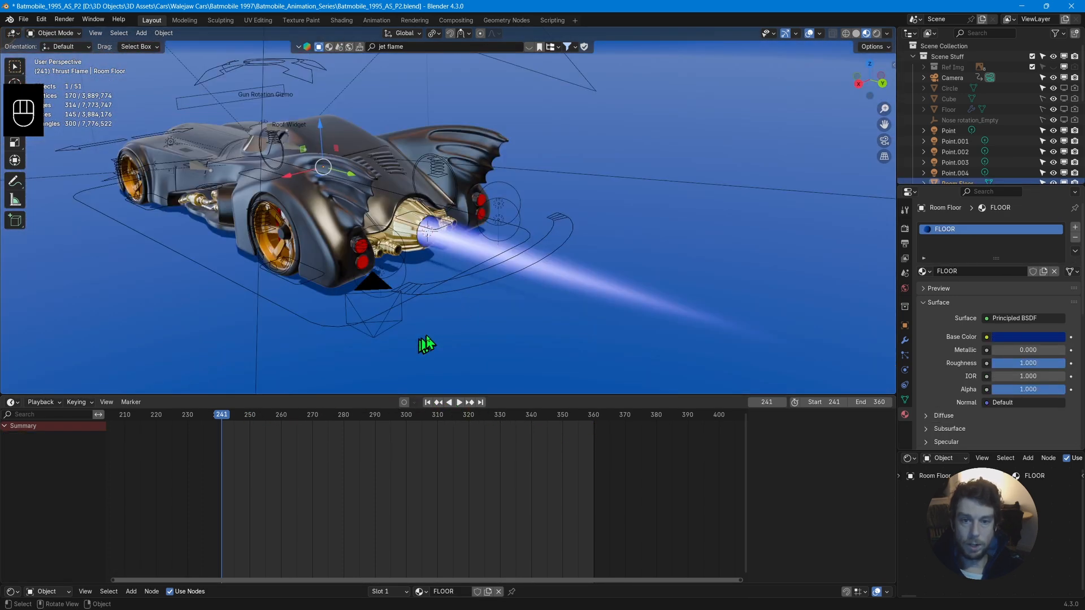
click(486, 264)
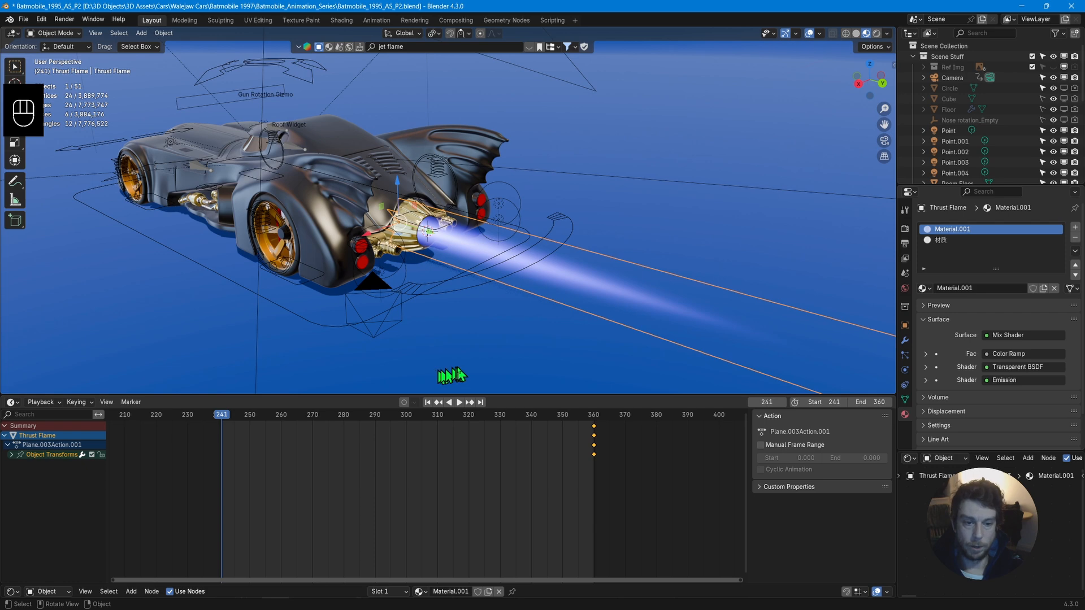
key(s)
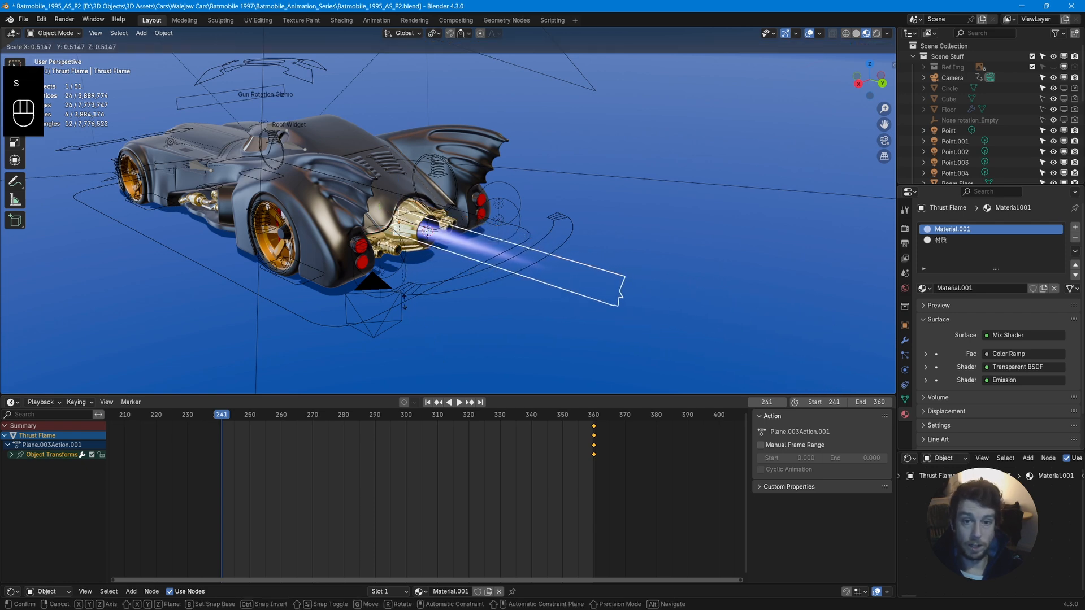
click(394, 255)
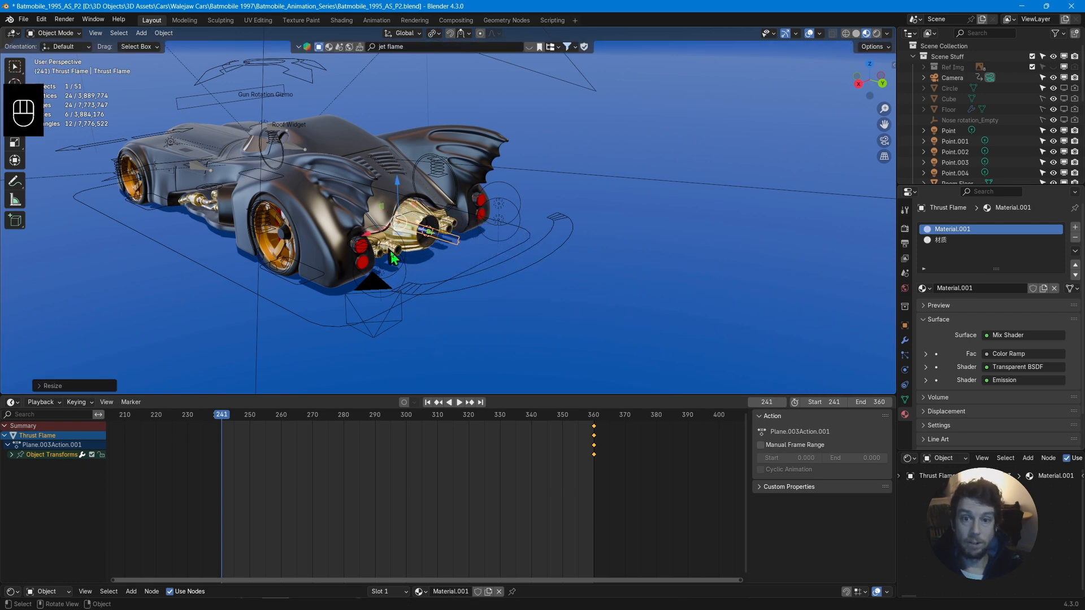
Move the shrunken Thrust Flame forward until it is hidden inside the exhaust, and keyframe it at frame 241.
scroll(384, 282, up, 6)
scroll(375, 295, up, 3)
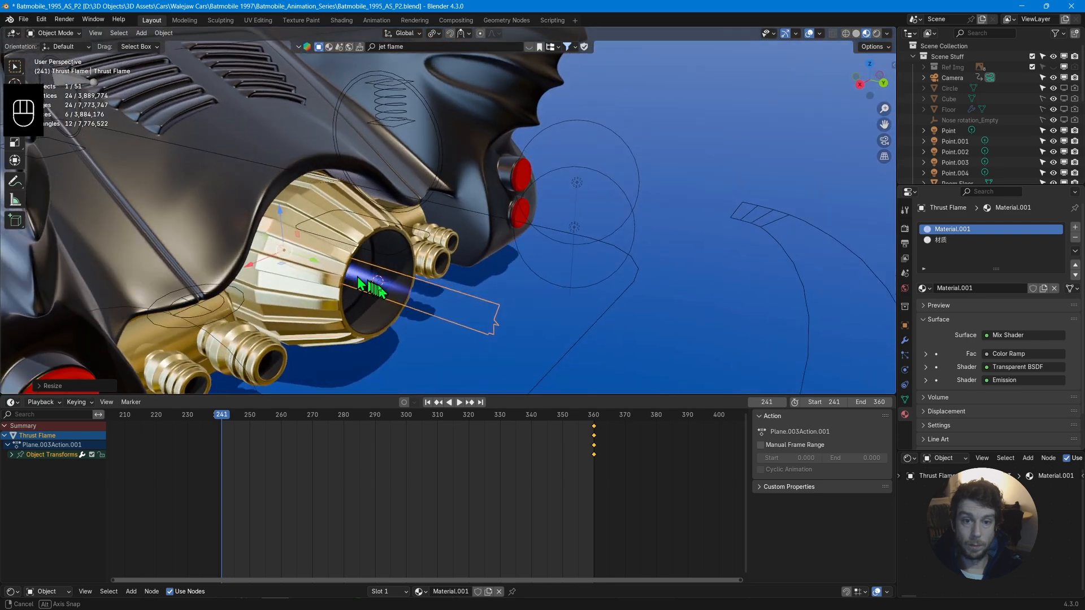
scroll(289, 295, down, 2)
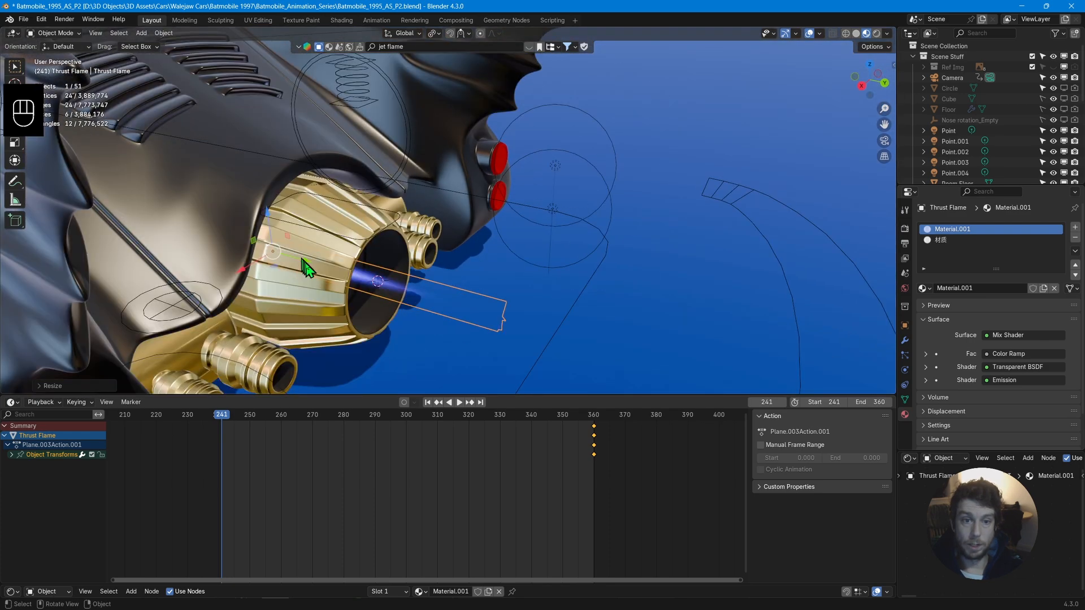
key(g)
click(254, 238)
mouse_move(255, 237)
middle_down()
mouse_move(230, 249)
mouse_move(223, 237)
mouse_move(242, 243)
middle_up()
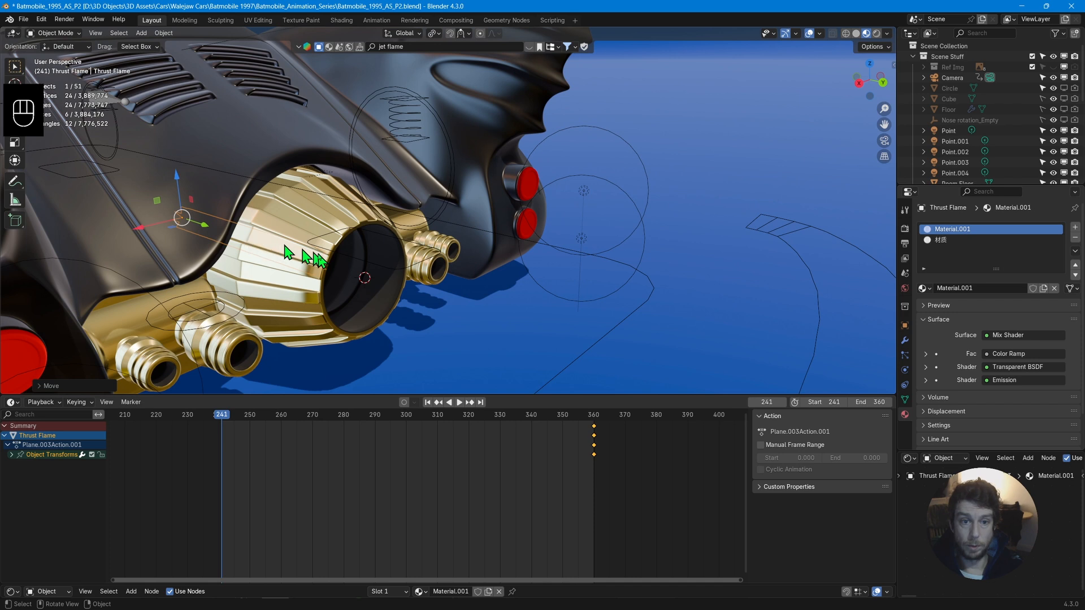
key(i)
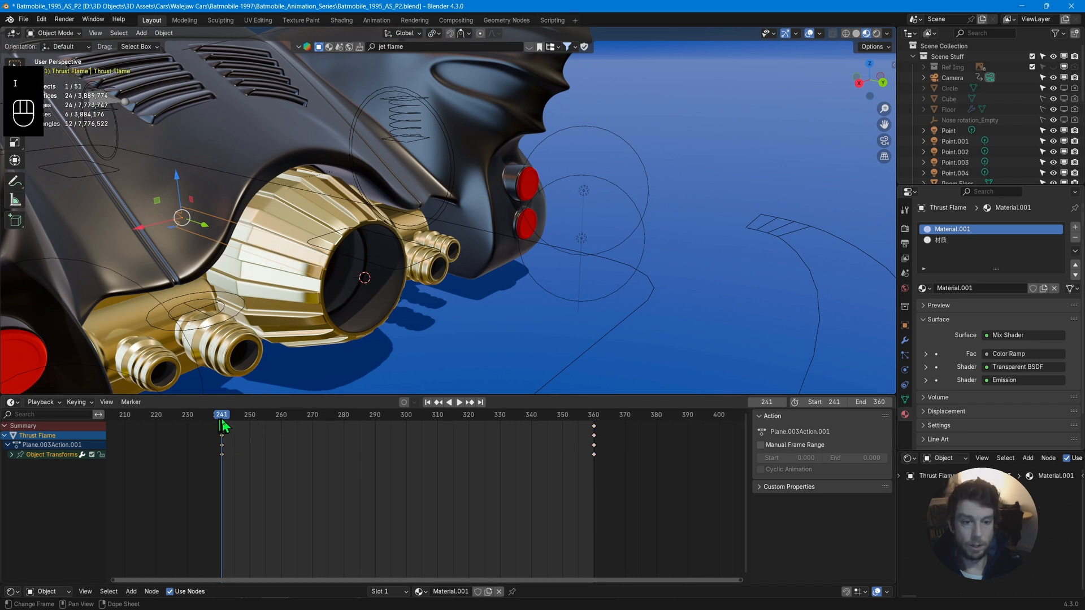
Play the animation from the start of the range to check how the flame emerges from the exhaust.
key(space)
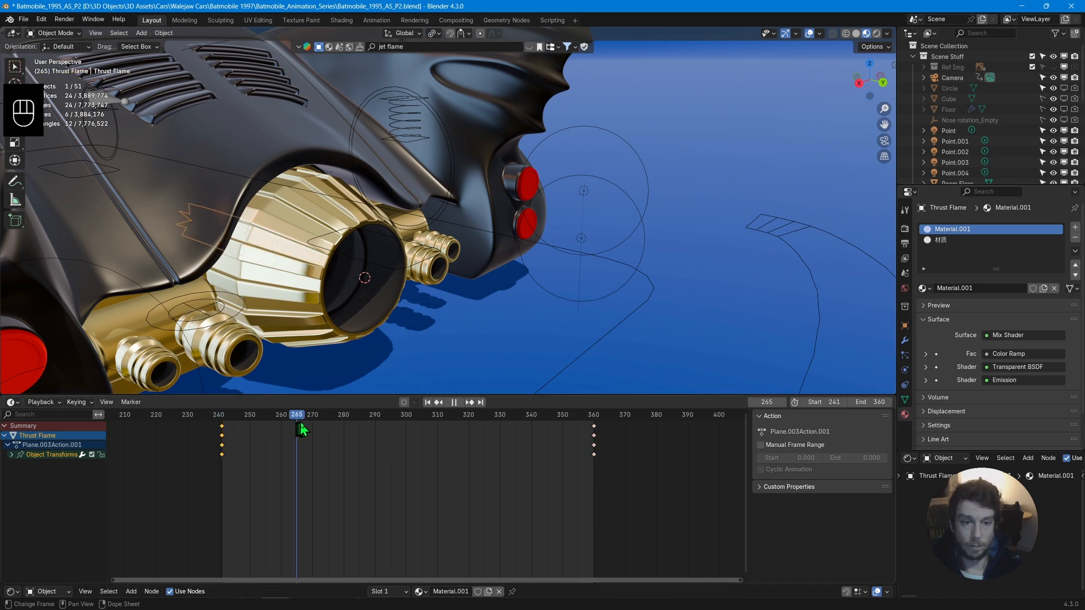
drag(301, 430, 521, 441)
click(225, 421)
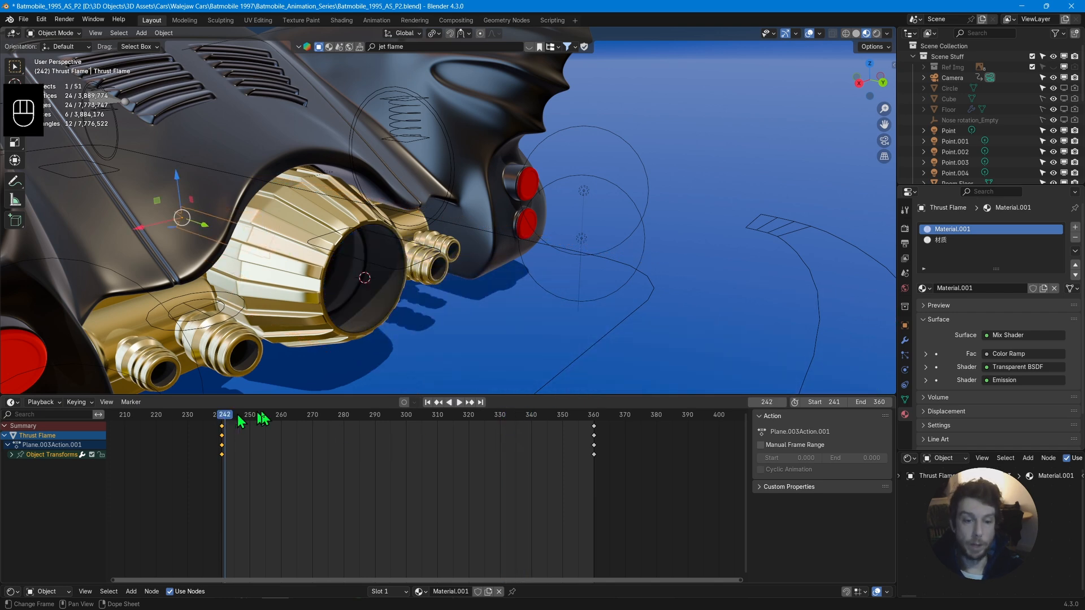
key(space)
middle_drag(334, 313, 432, 304)
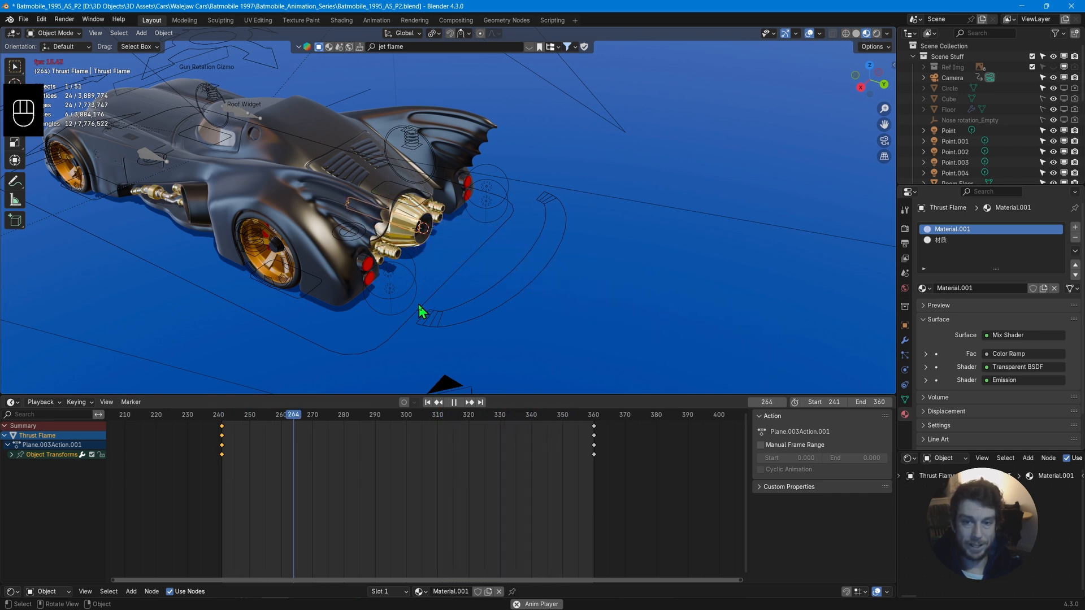
key(space)
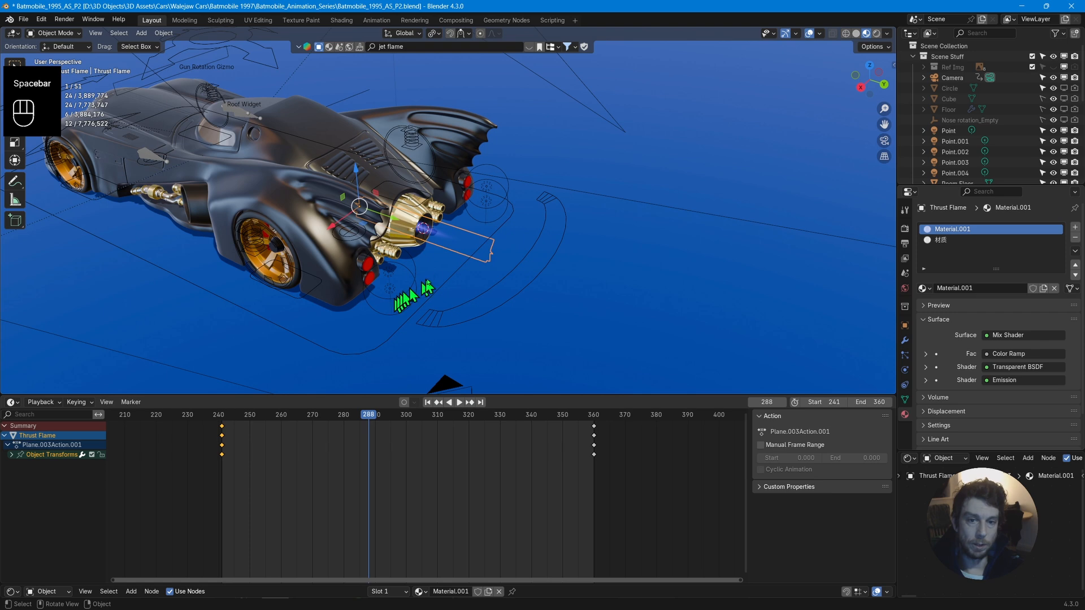
Move the Thrust Flame's end keyframes to frame 270 and play the range from frame 241 to check the flame's growth.
scroll(436, 283, up, 4)
click(593, 454)
drag(593, 454, 311, 453)
click(229, 417)
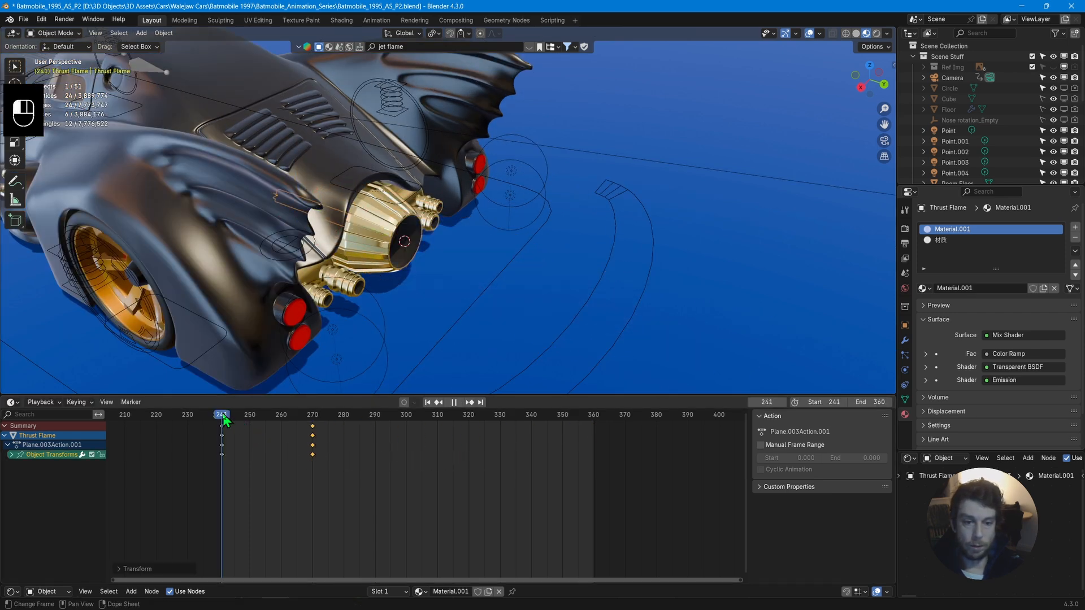
key(space)
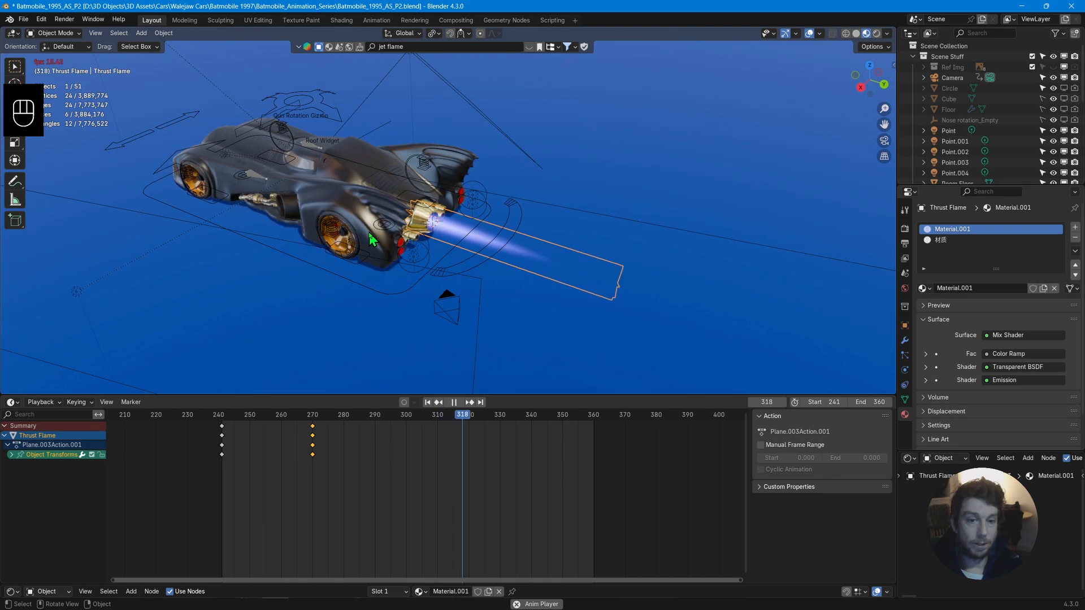
key(space)
View the shot through the camera and scrub from frame 241 to 270 to examine the flame emerging.
middle_drag(384, 244, 438, 243)
key(KP_0)
scroll(419, 262, down, 3)
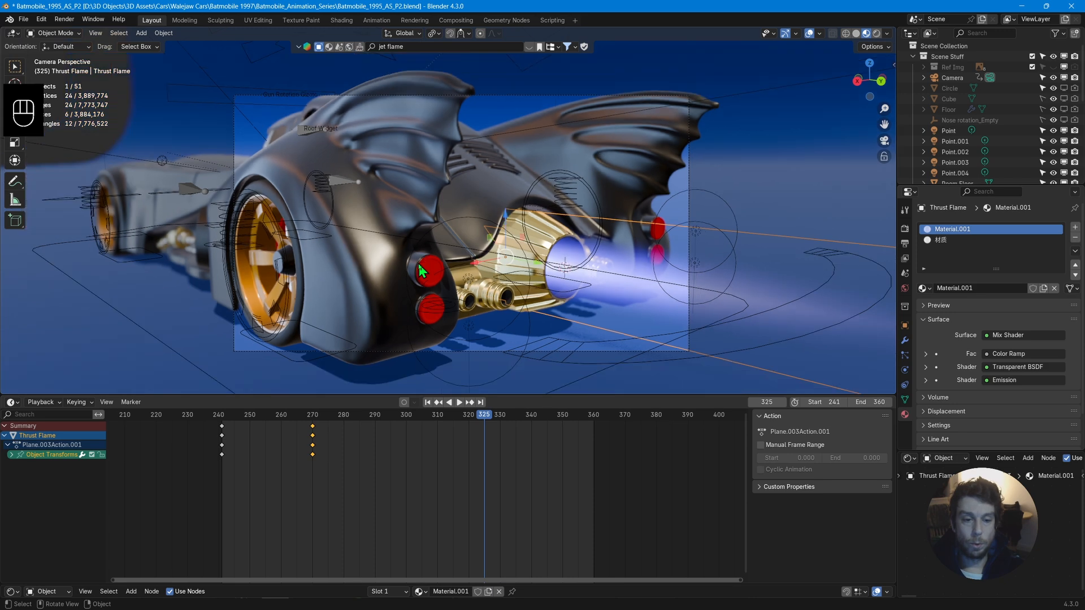
click(428, 402)
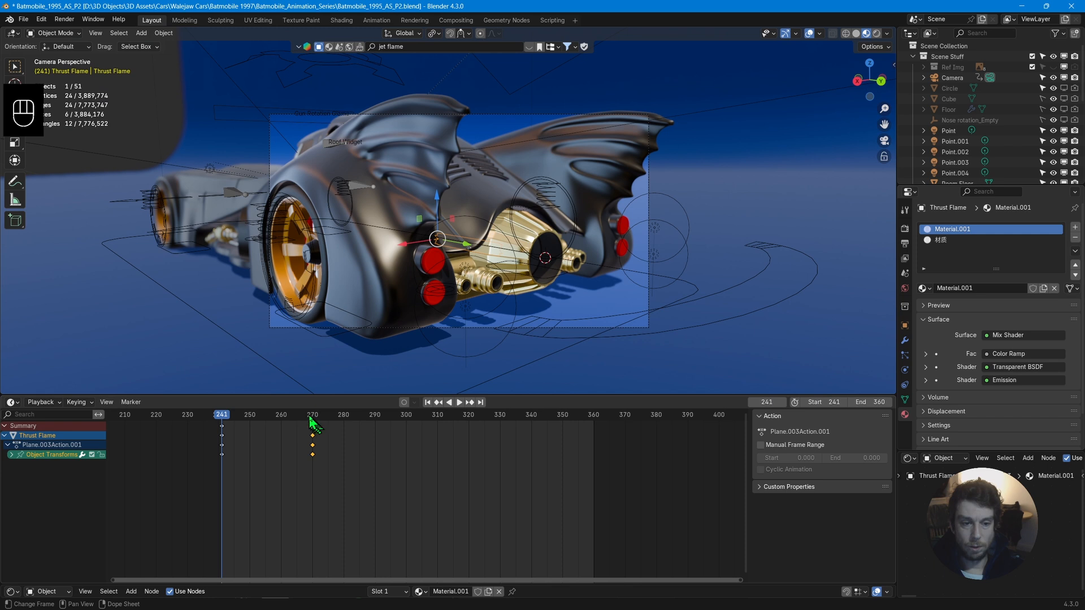
drag(226, 421, 315, 446)
Select the Phatmobile Rig, enter Pose Mode and keyframe its Root bone at frames 265 and 270.
click(187, 305)
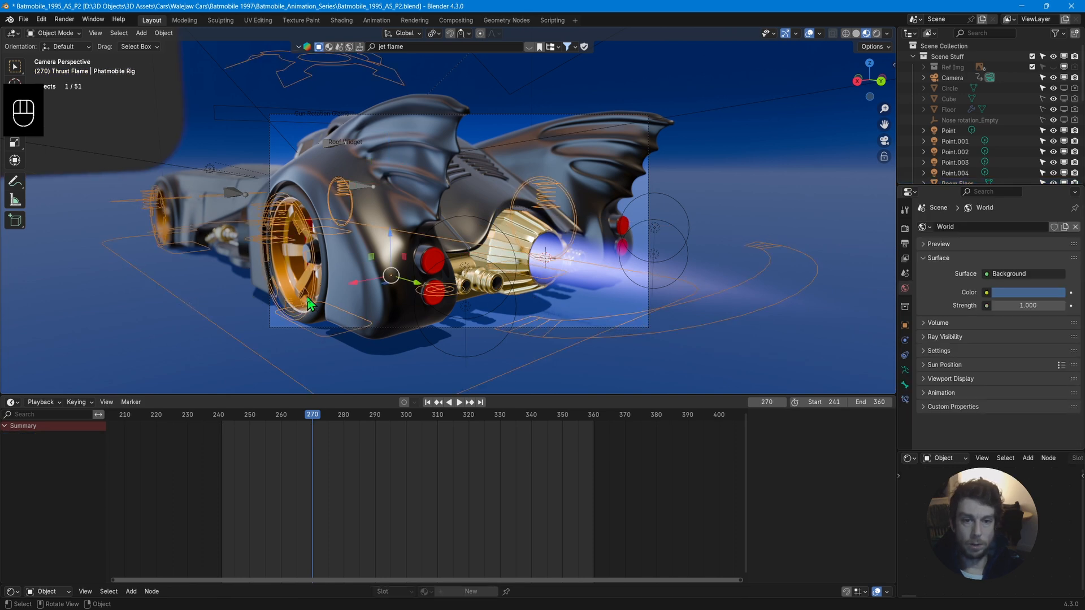
key(ctrl+Tab)
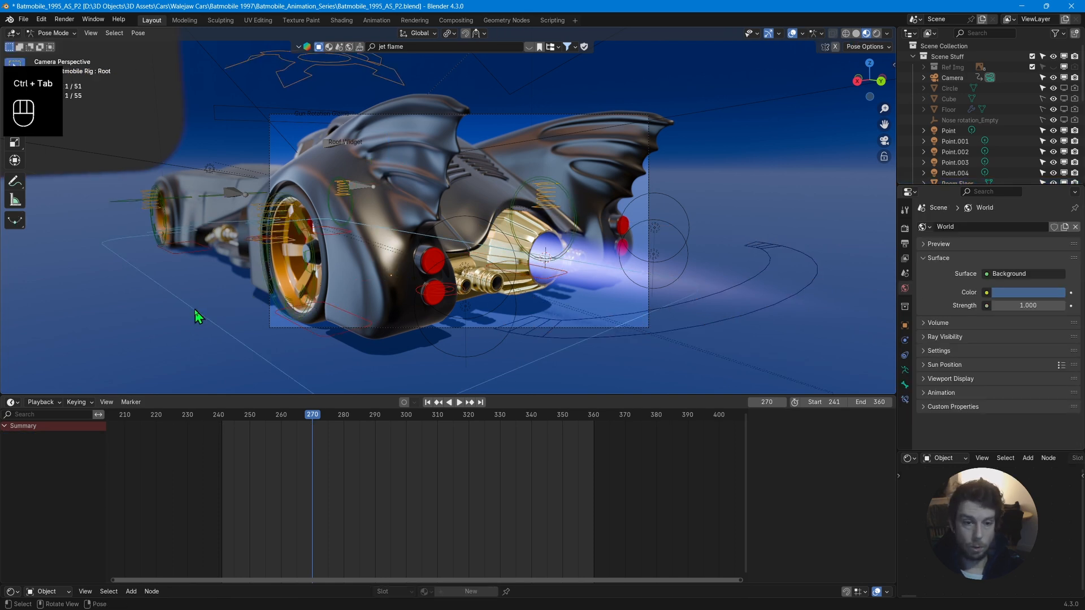
key(i)
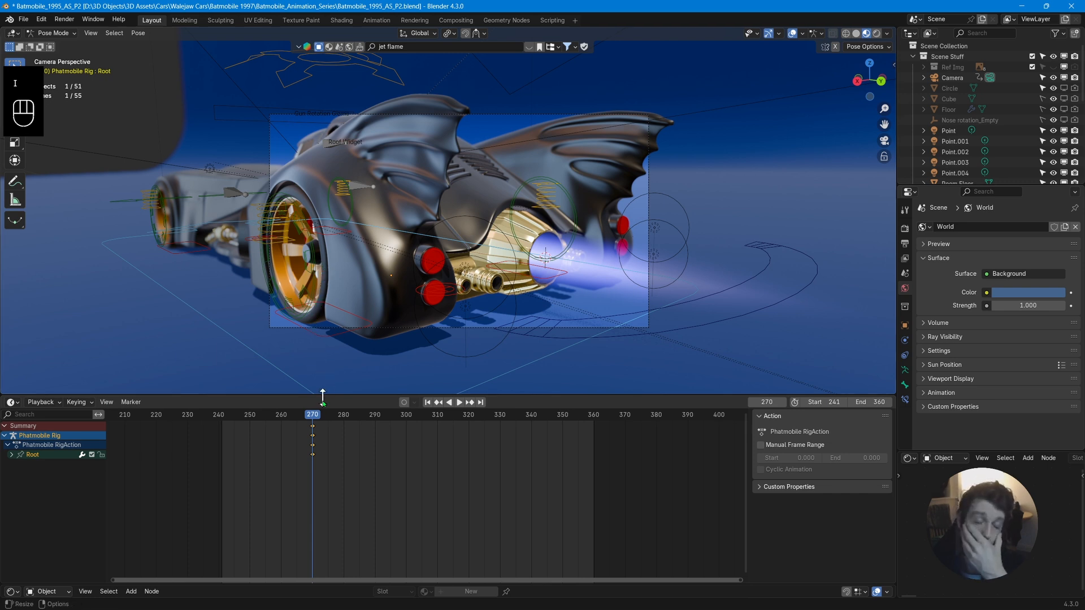
drag(312, 431, 296, 424)
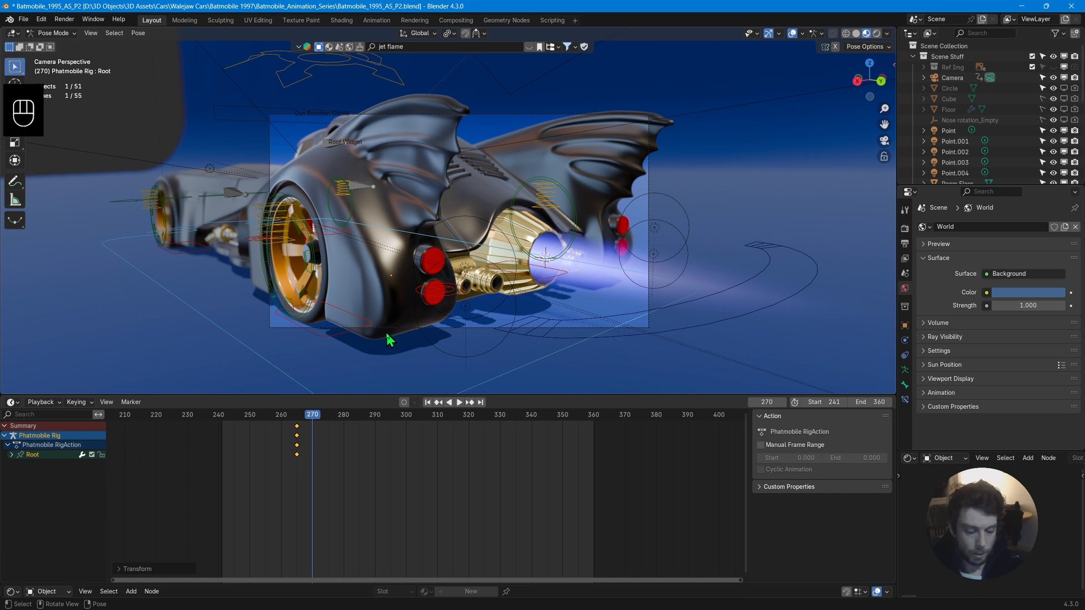
key(i)
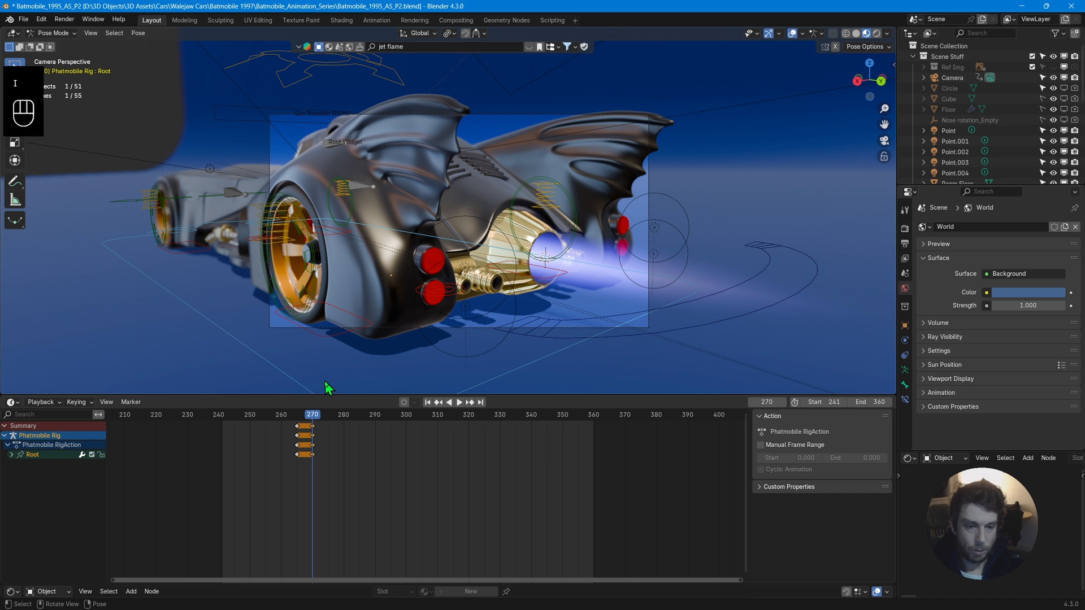
At frame 360, move the rig's Root bone forward along the Y axis to drive the car away, and keyframe it.
drag(315, 424, 530, 419)
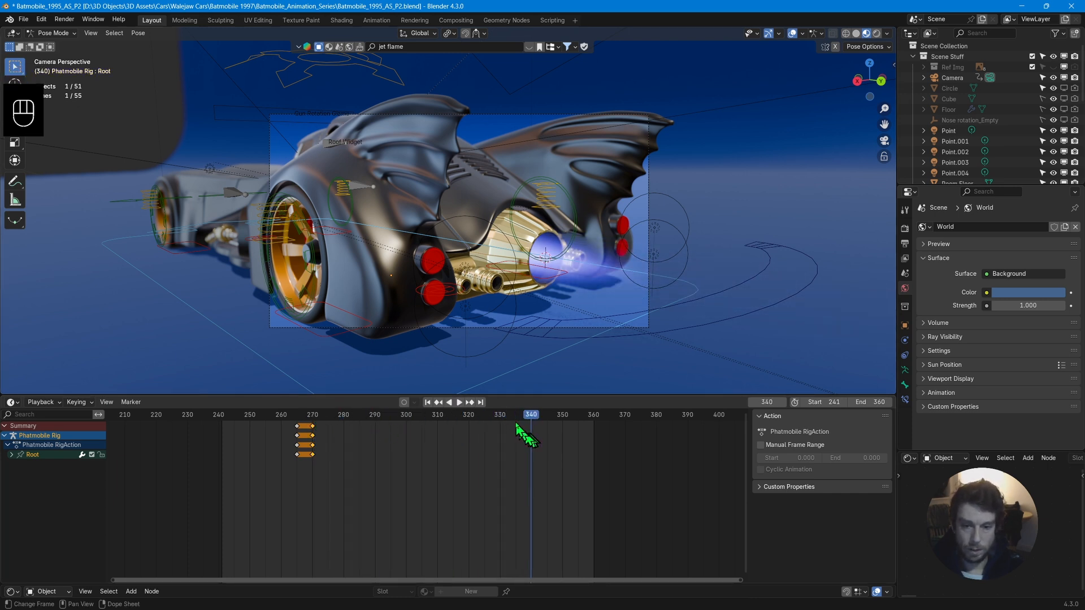
click(594, 418)
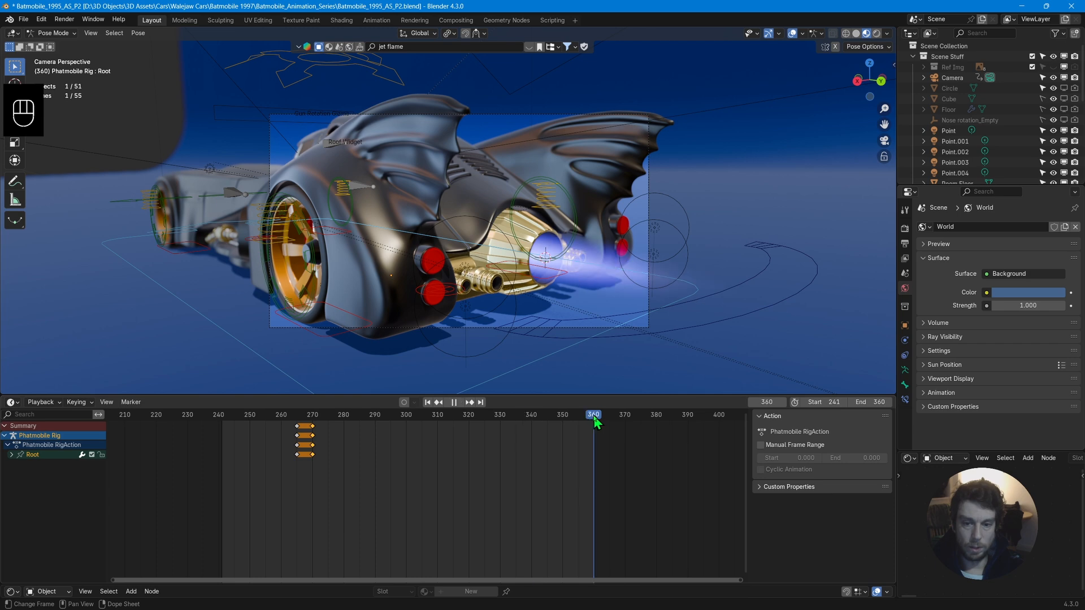
key(g)
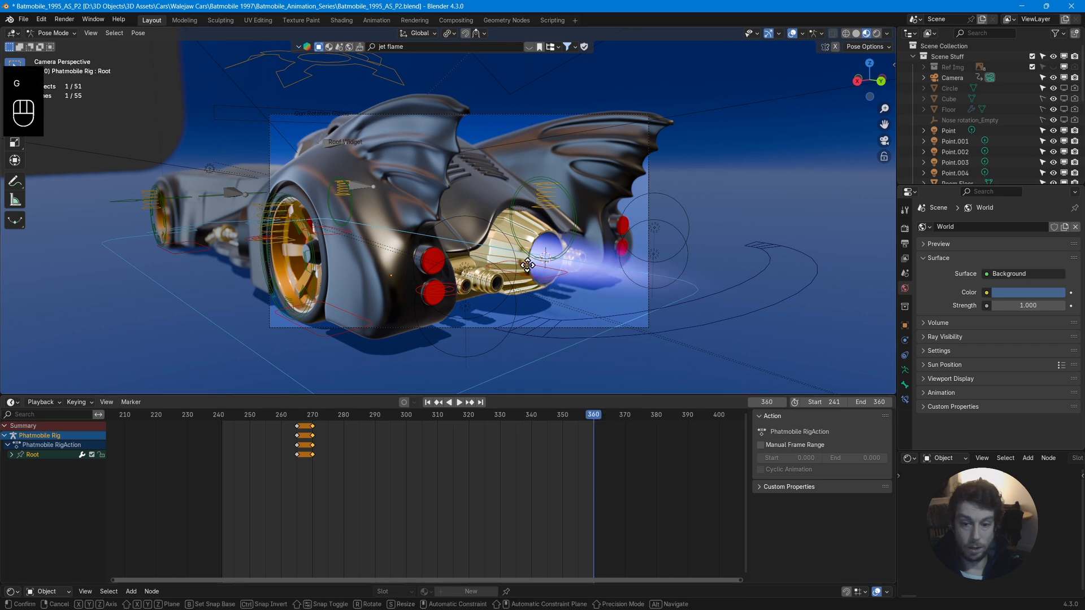
key(y)
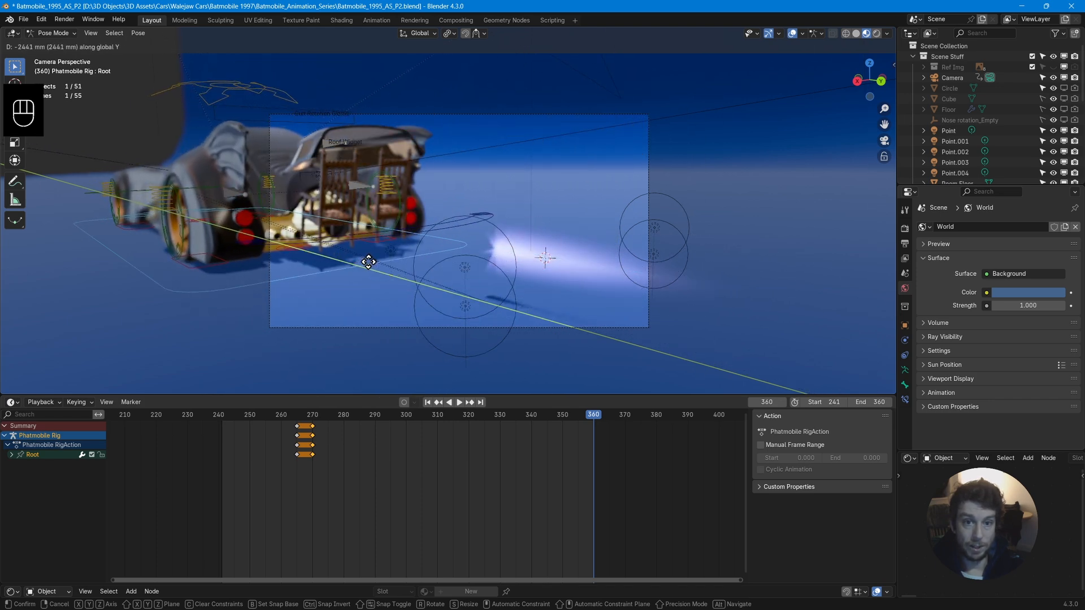
right_click(368, 263)
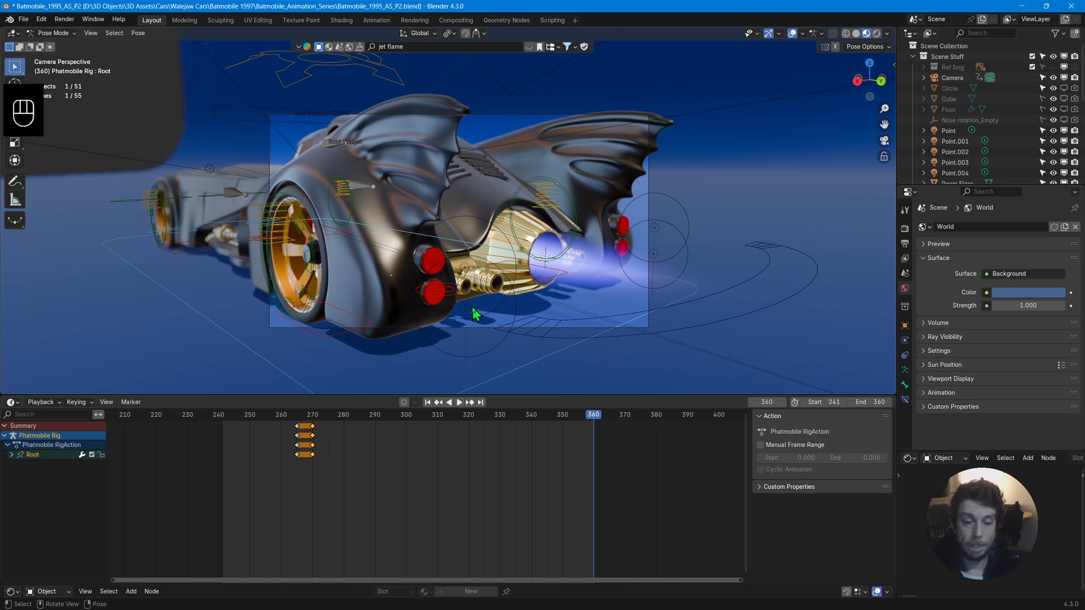
key(g)
key(y)
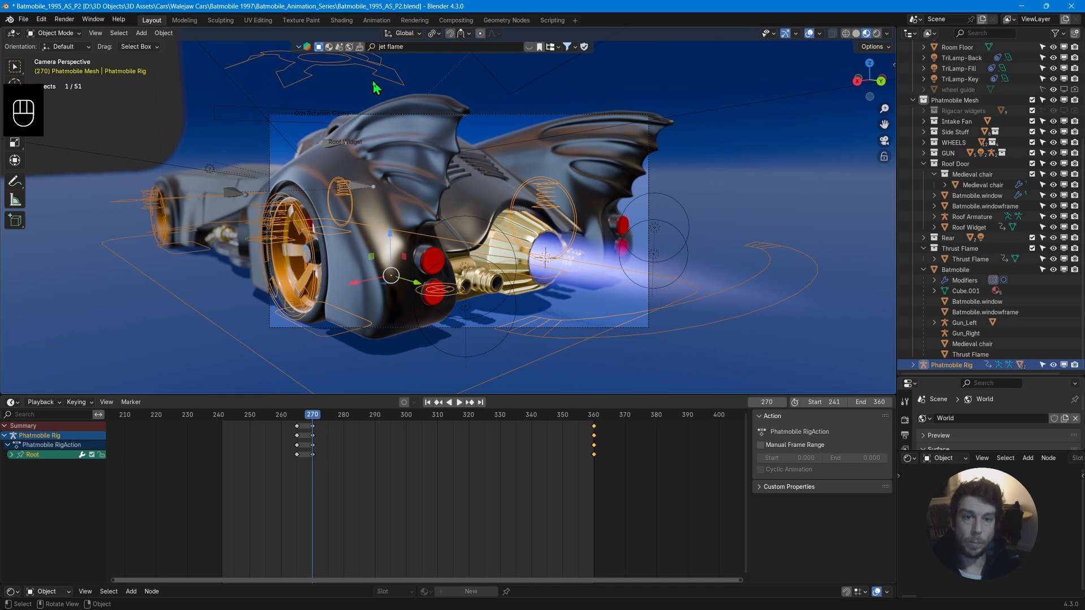
Test-move the rig's Suspension bone freely and along Y, cancel both moves, and keyframe it in its original position at frame 270.
key(ctrl+Tab)
click(377, 85)
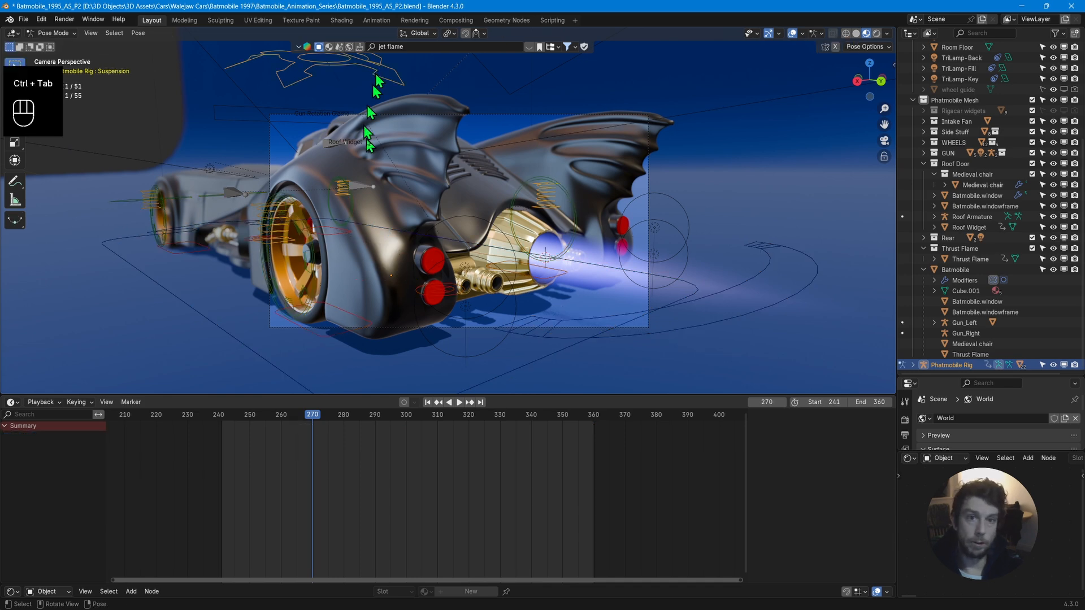
key(g)
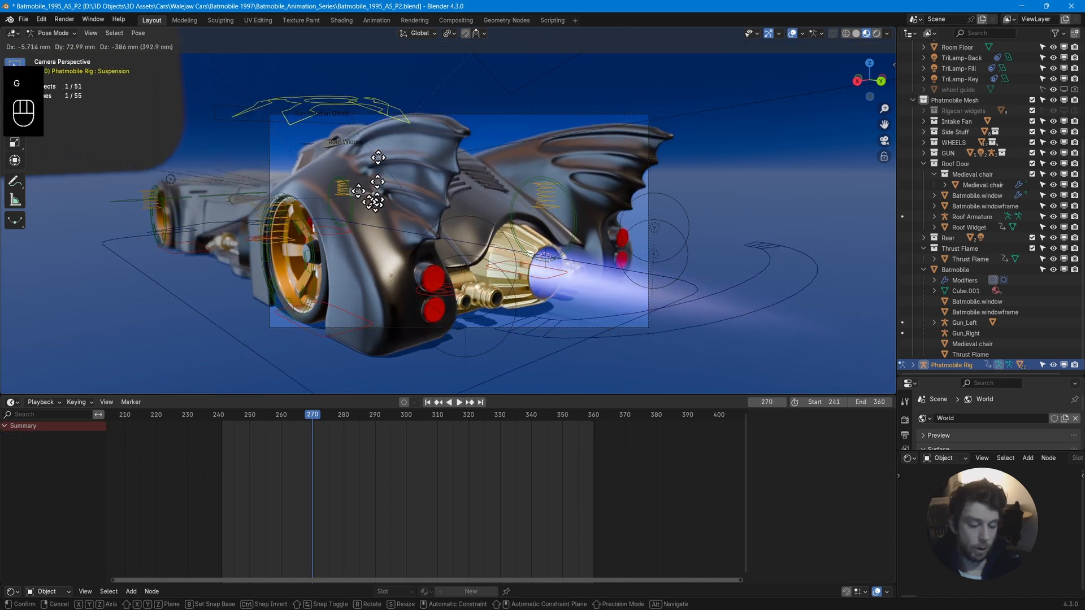
right_click(386, 167)
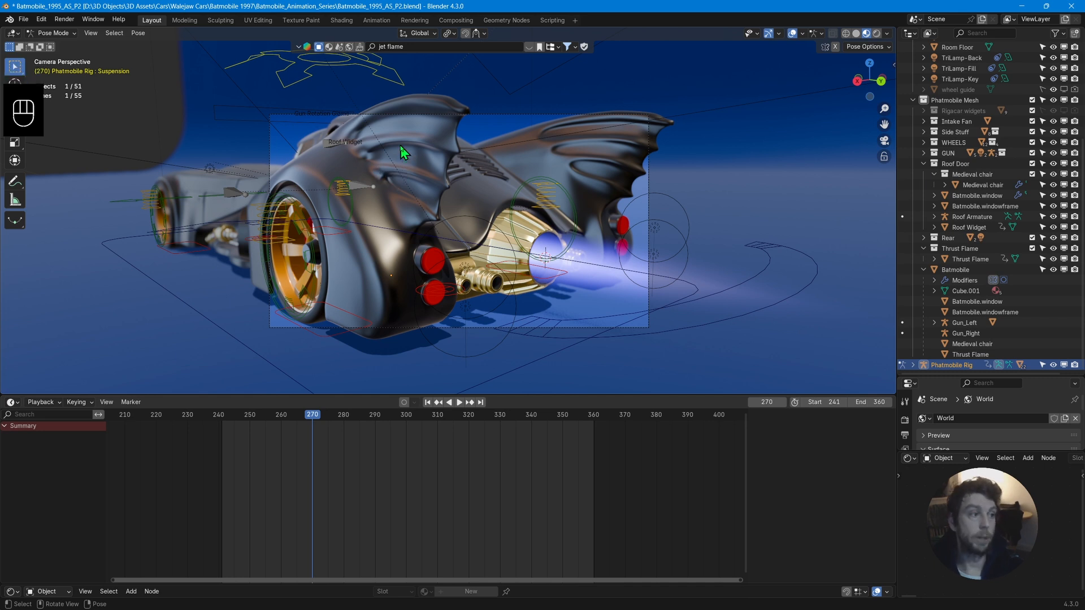
key(g)
key(y)
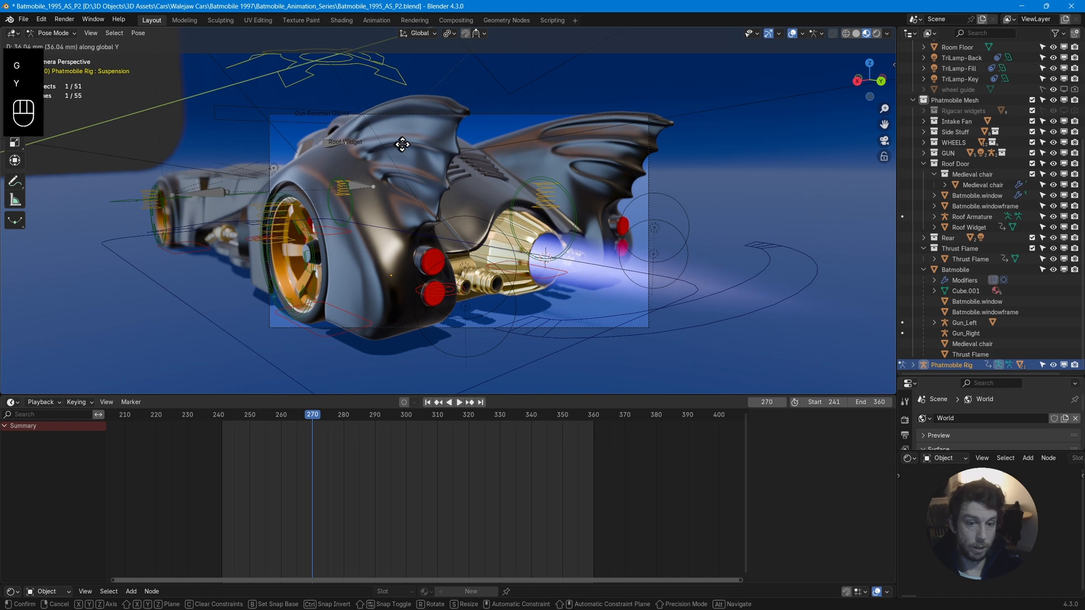
right_click(435, 161)
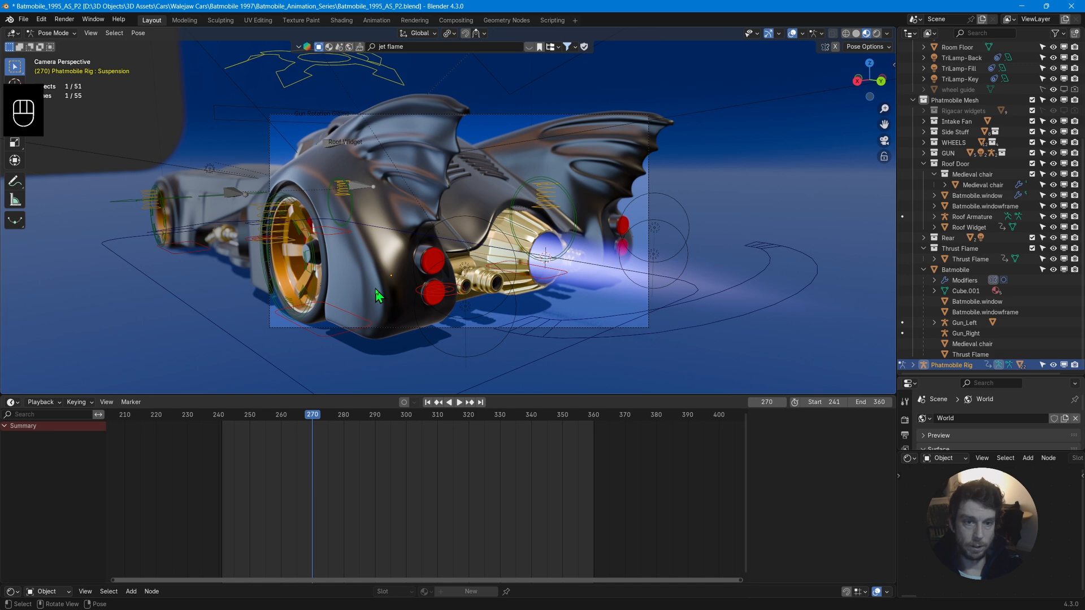
key(i)
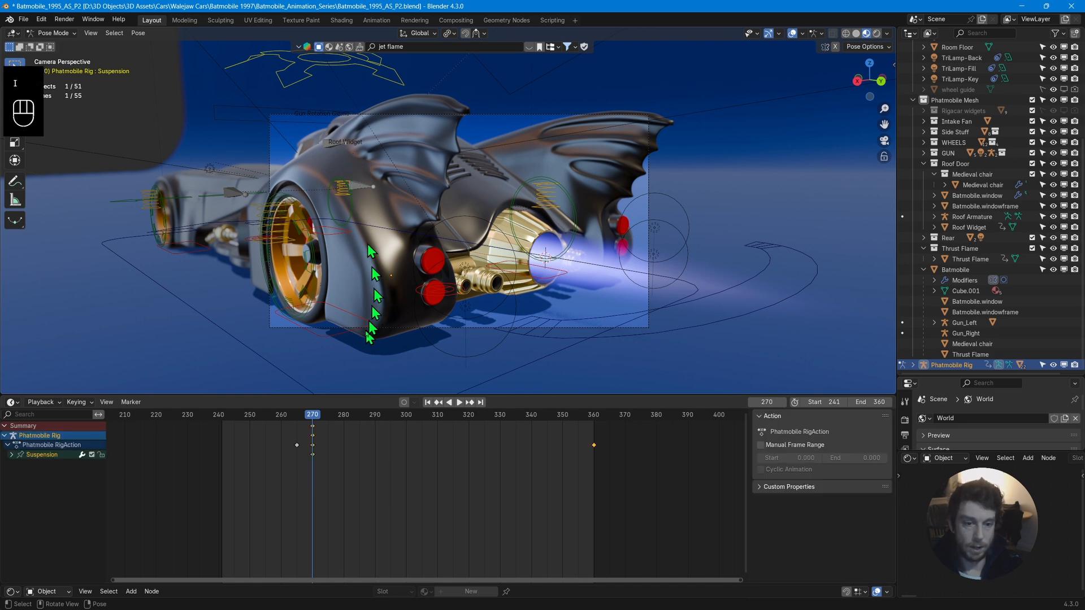
At frame 280, shift the Suspension bone along the Y axis to tilt the car body, and keyframe it.
key(space)
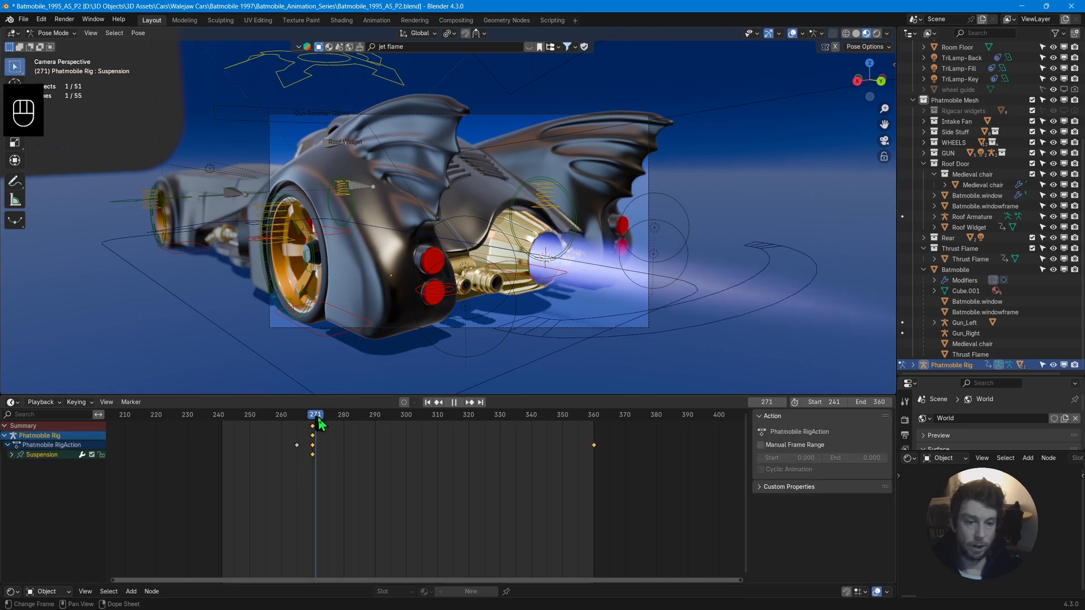
drag(318, 417, 344, 427)
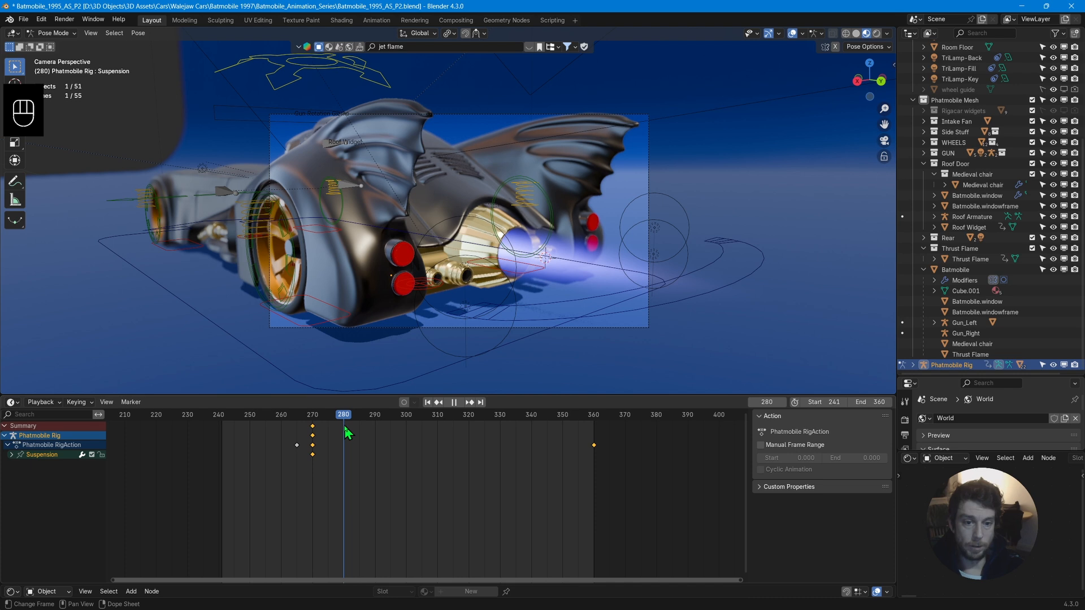
key(space)
key(g)
key(y)
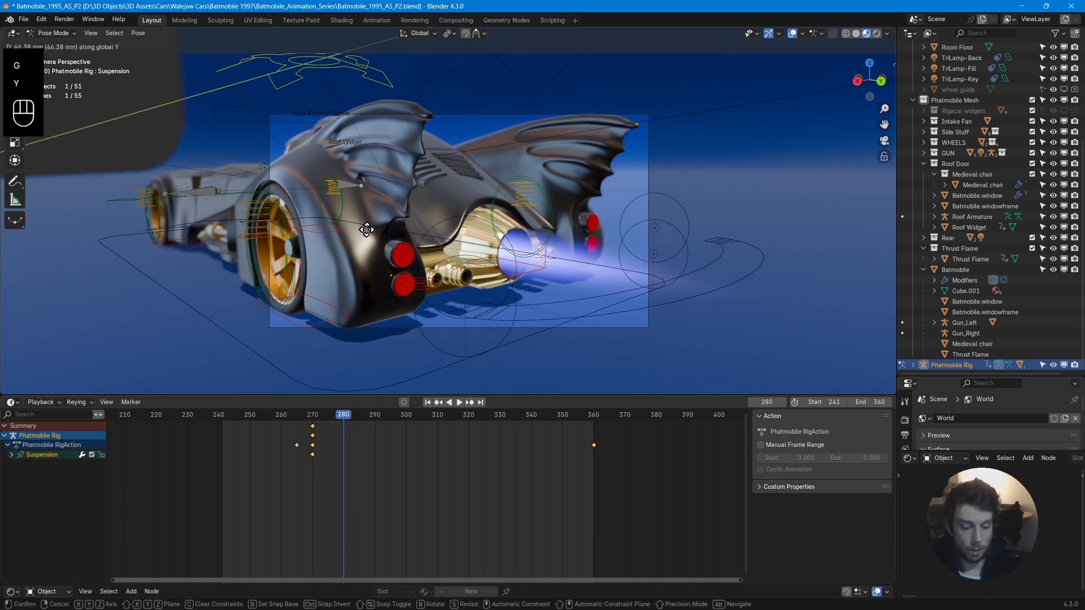
click(397, 248)
key(i)
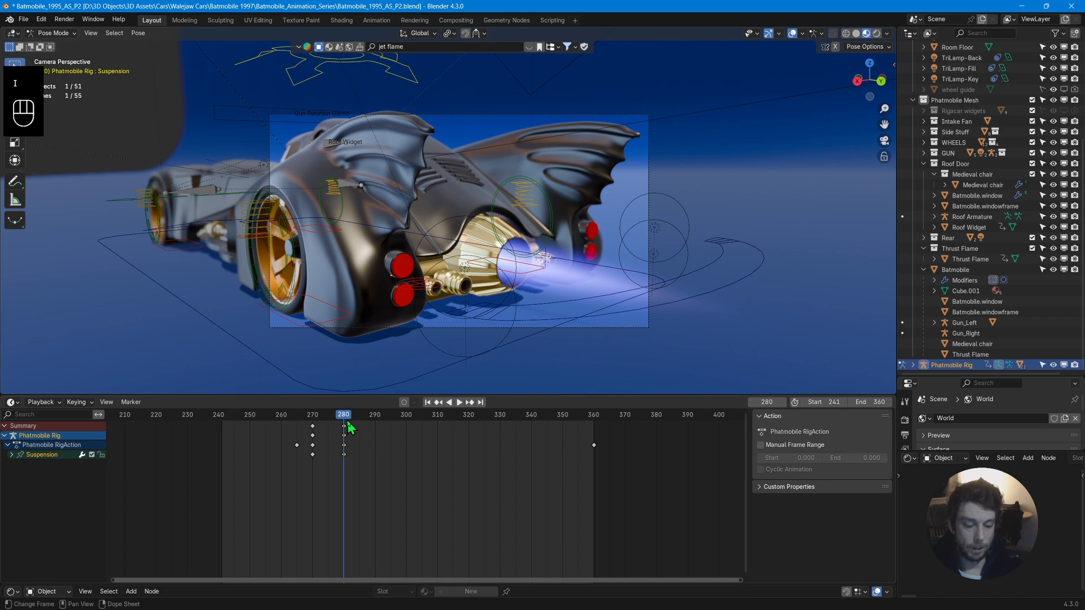
Play the drive-away, scrub back to frame 294 to check it, and enlarge the 3D viewport over the timeline.
key(space)
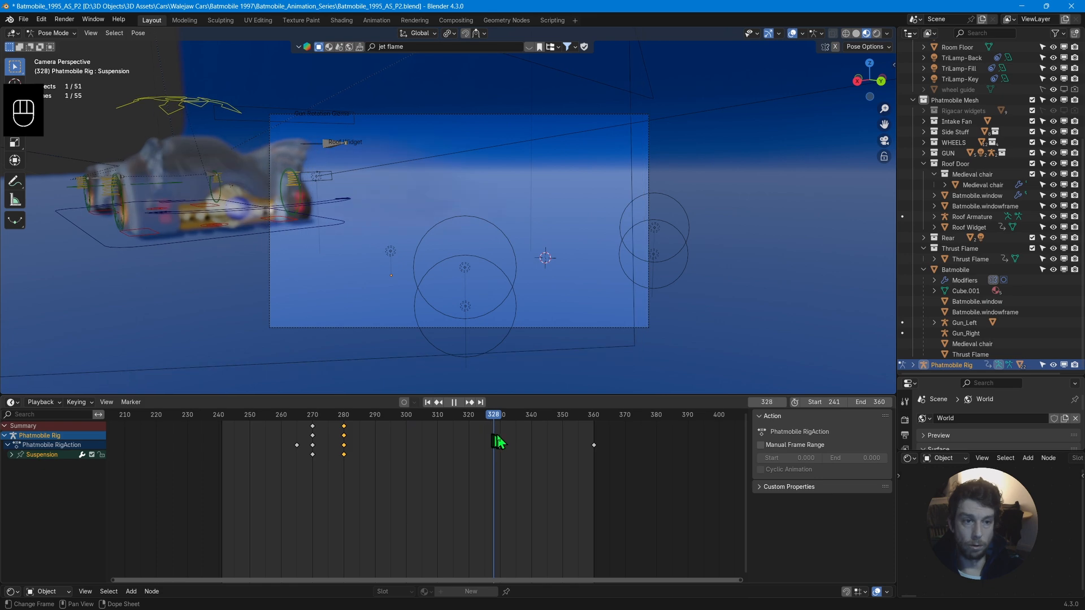
drag(516, 445, 387, 469)
drag(505, 395, 505, 519)
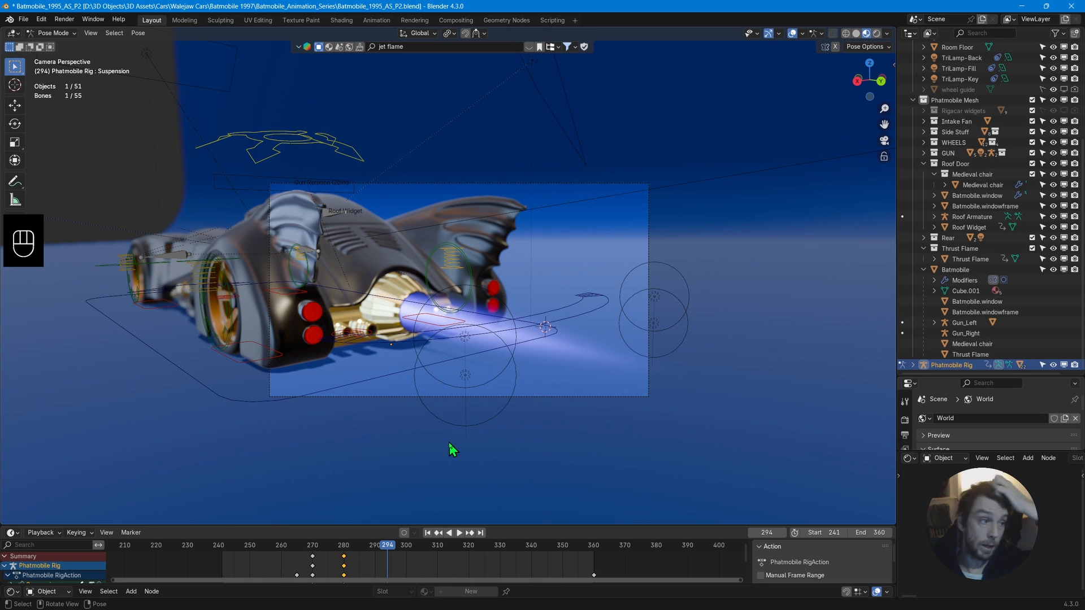
Clear the bone selection, return to frame 270 and adjust the viewport shading options.
click(315, 318)
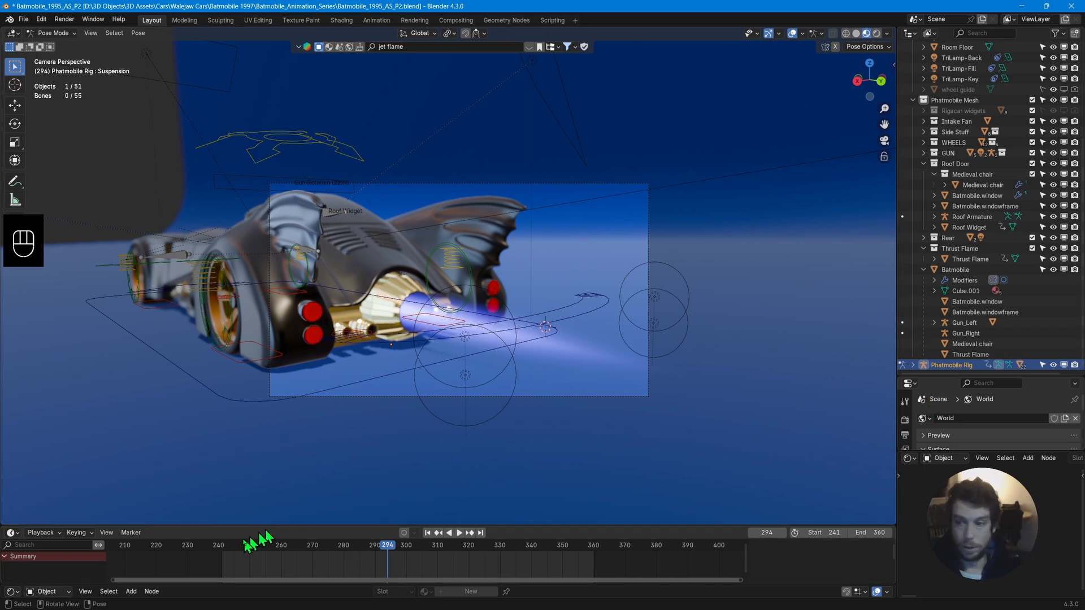
drag(222, 554, 315, 559)
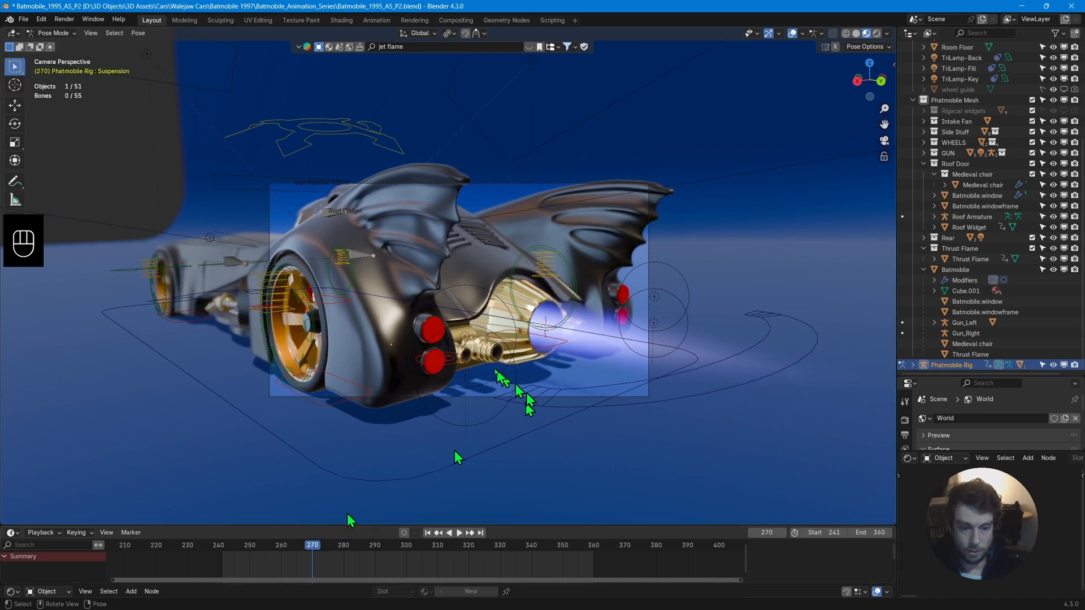
click(886, 33)
click(827, 95)
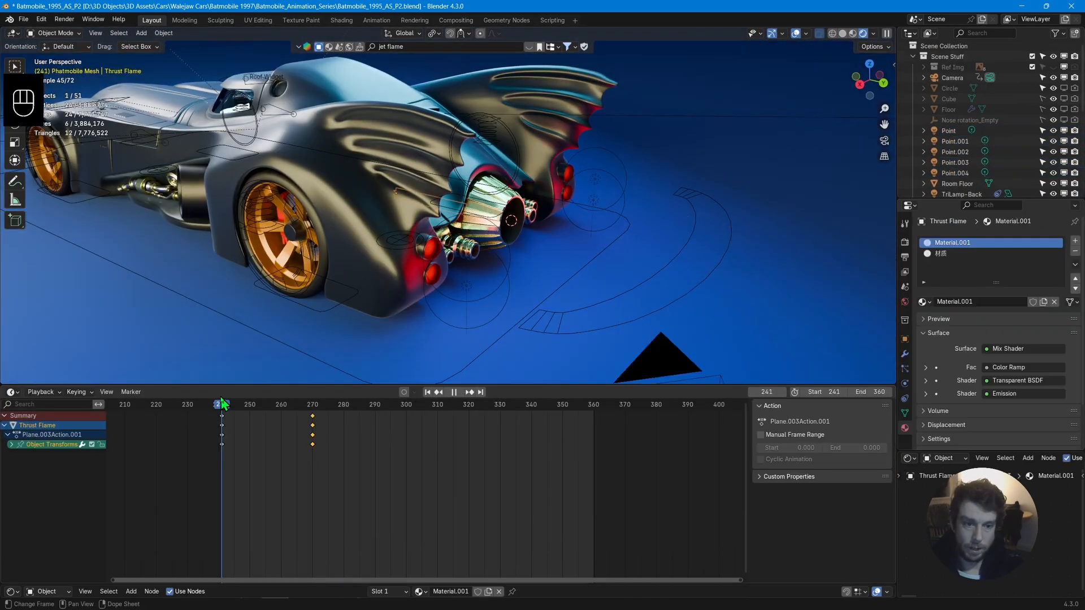
Select the Flame Light in the Thrust Flame collection and open its colour setting.
click(971, 166)
click(968, 155)
click(1022, 300)
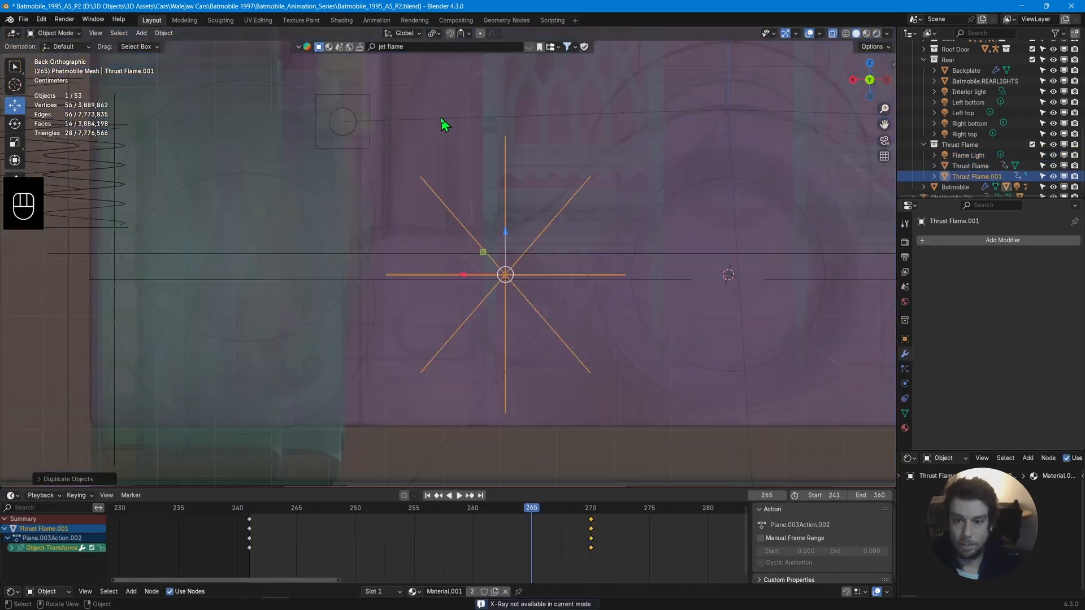
Duplicate the small Thrust Flame.001 along the X axis for another side exhaust pipe.
key(shift+d)
key(x)
click(579, 466)
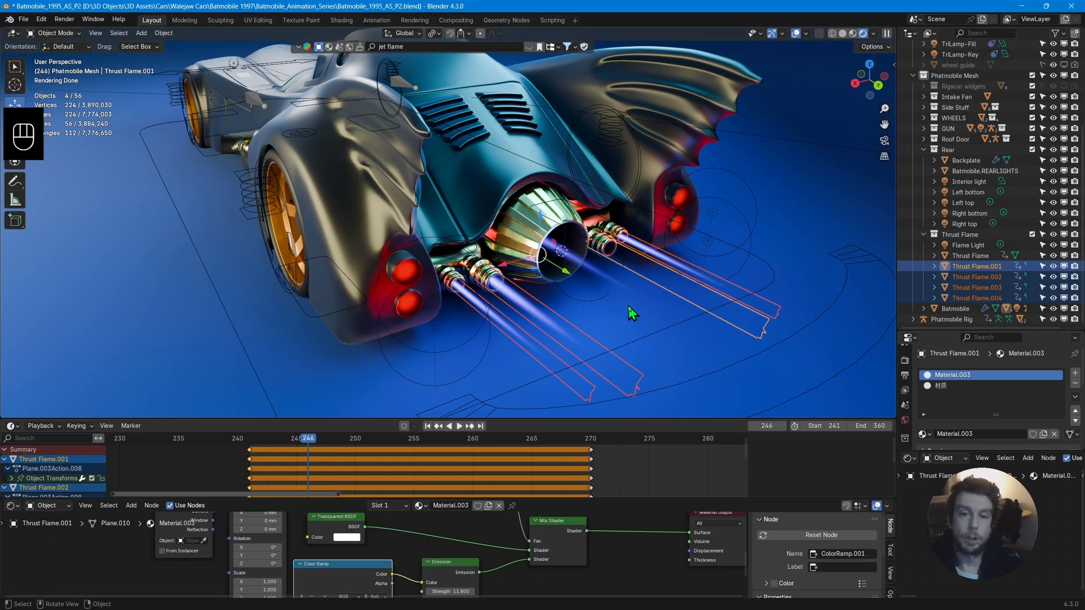
Delete the four side-exhaust flames, Thrust Flame.001 to Thrust Flame.004, and select the Left bottom tail light.
middle_drag(629, 288, 646, 283)
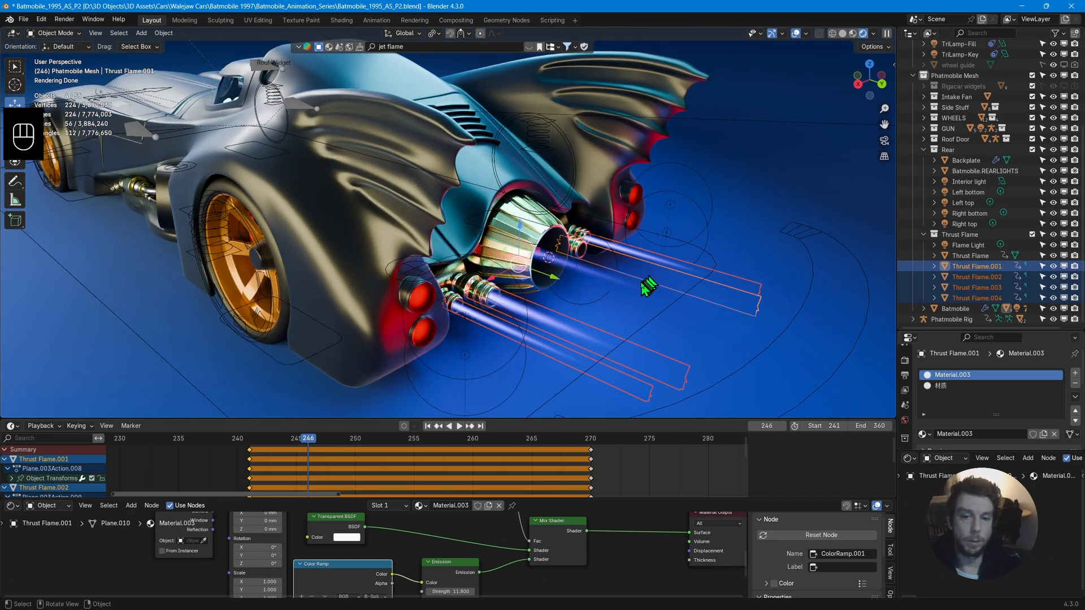
key(x)
click(643, 286)
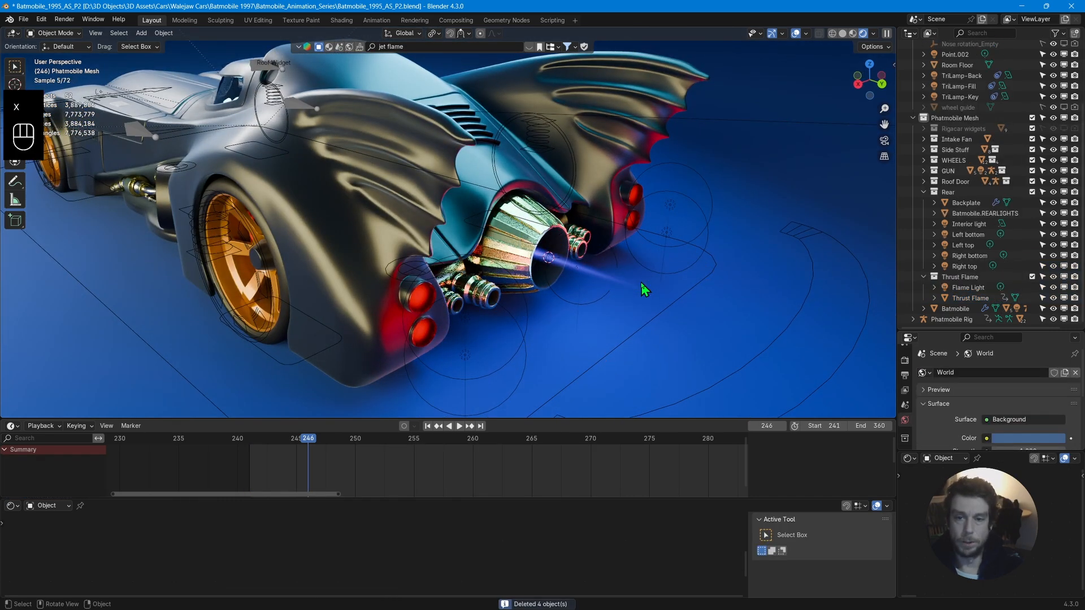
middle_drag(643, 288, 591, 277)
click(484, 277)
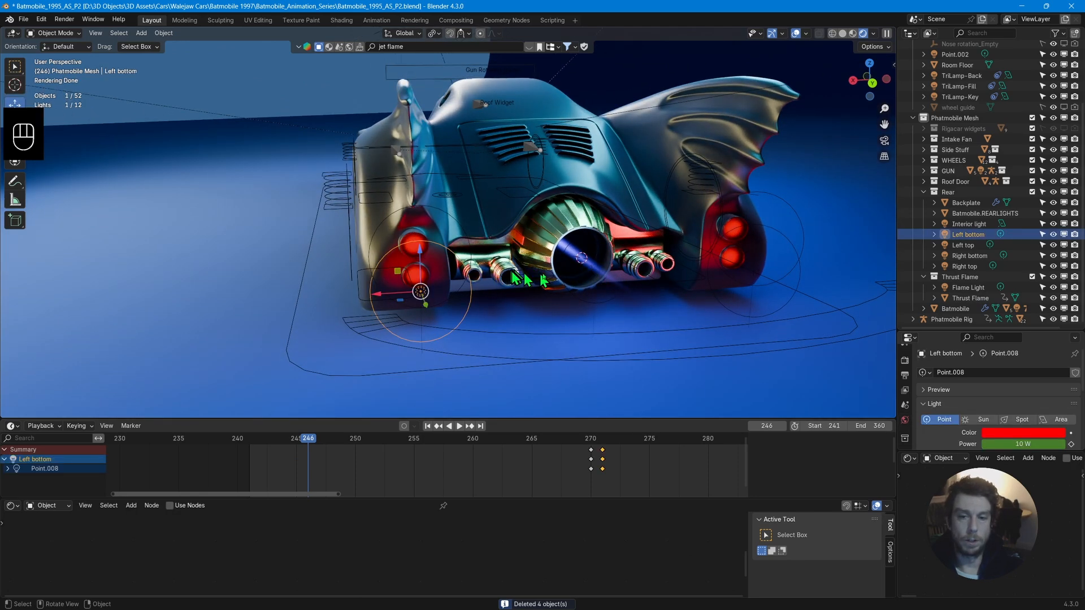
Enlarge the 3D viewport and switch it to the camera view to check the rear shot.
middle_drag(578, 314, 459, 280)
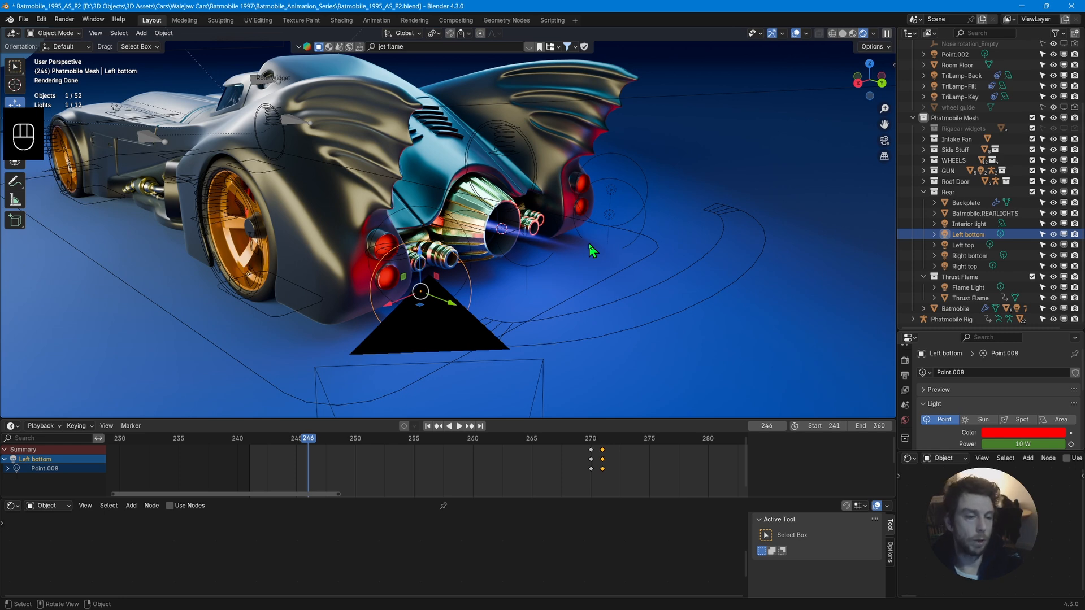
middle_drag(593, 250, 557, 243)
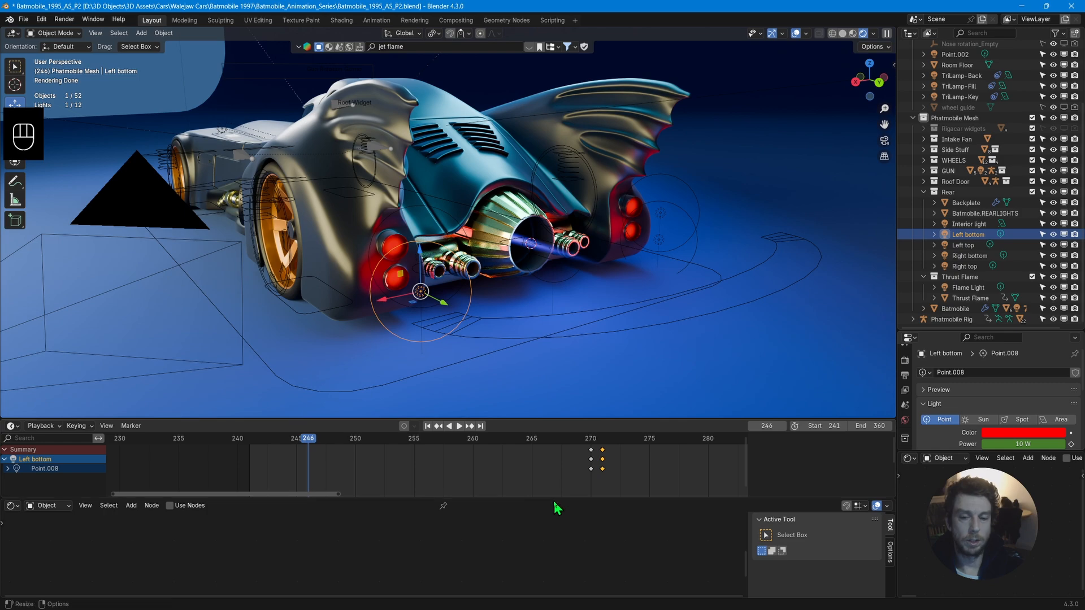
drag(554, 499, 562, 575)
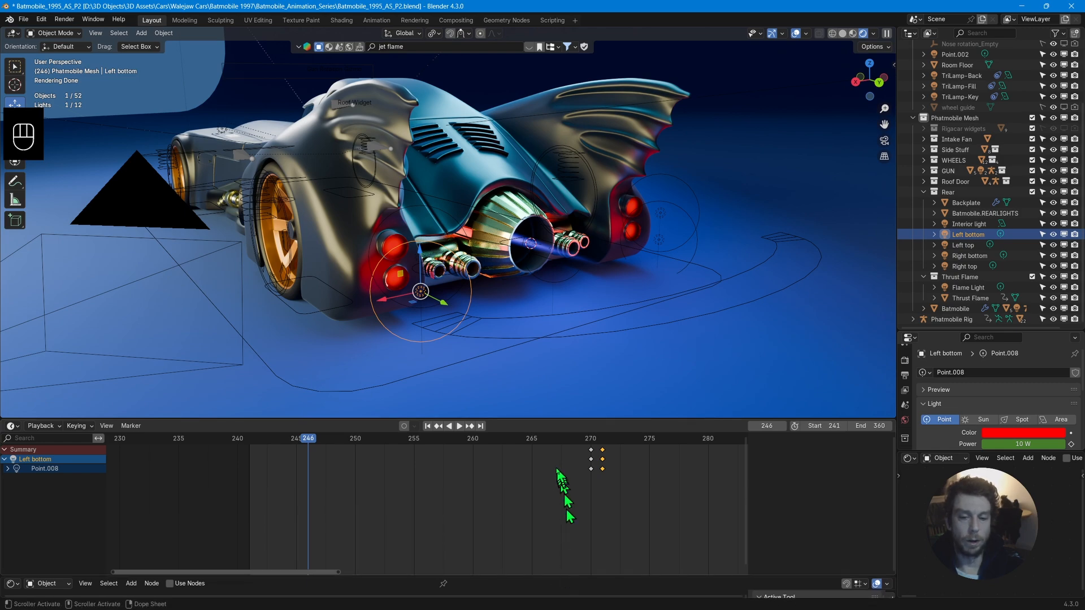
drag(557, 423, 559, 544)
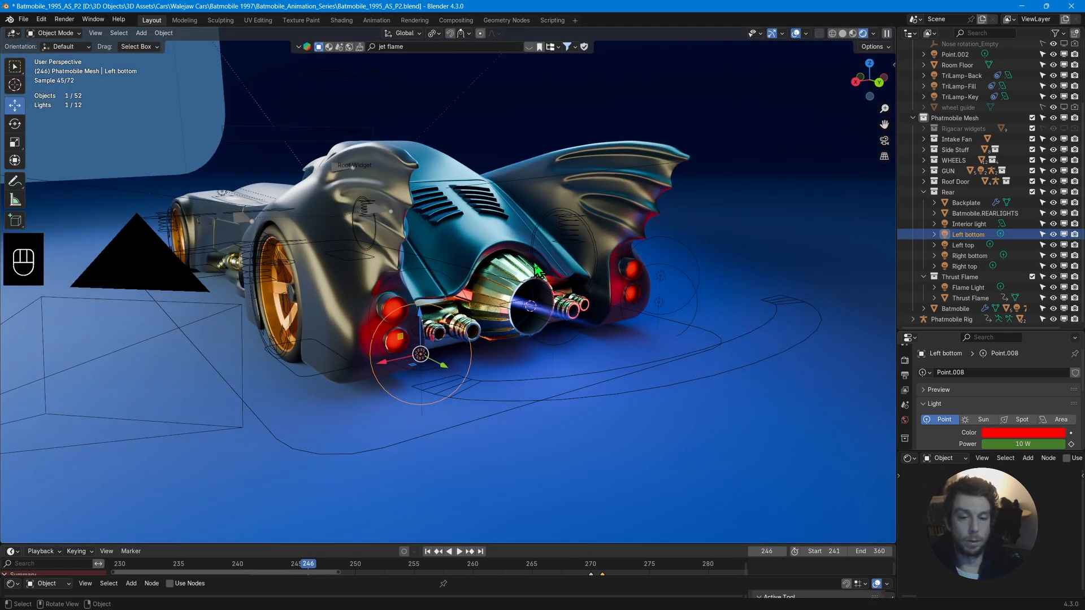
mouse_move(546, 271)
middle_down()
mouse_move(568, 283)
mouse_move(544, 280)
middle_up()
key(KP_0)
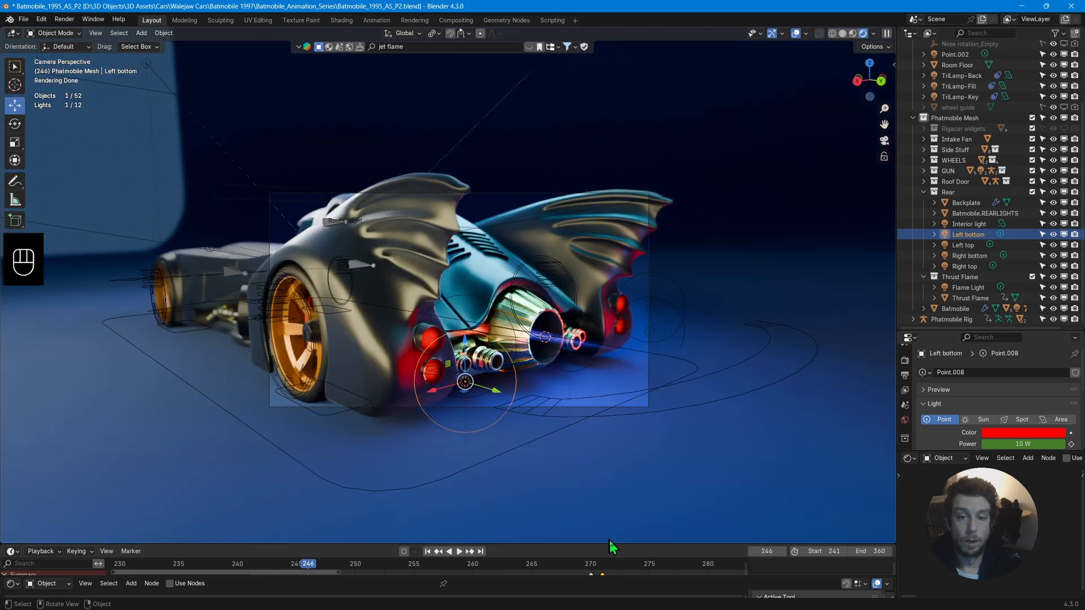
click(615, 543)
drag(615, 545, 608, 415)
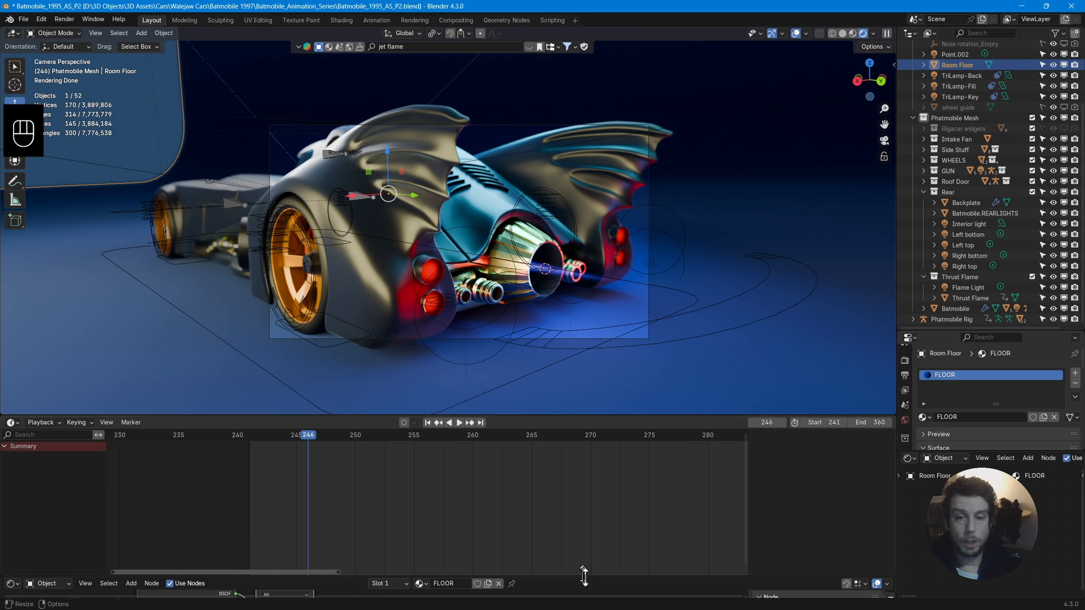
drag(578, 578, 587, 467)
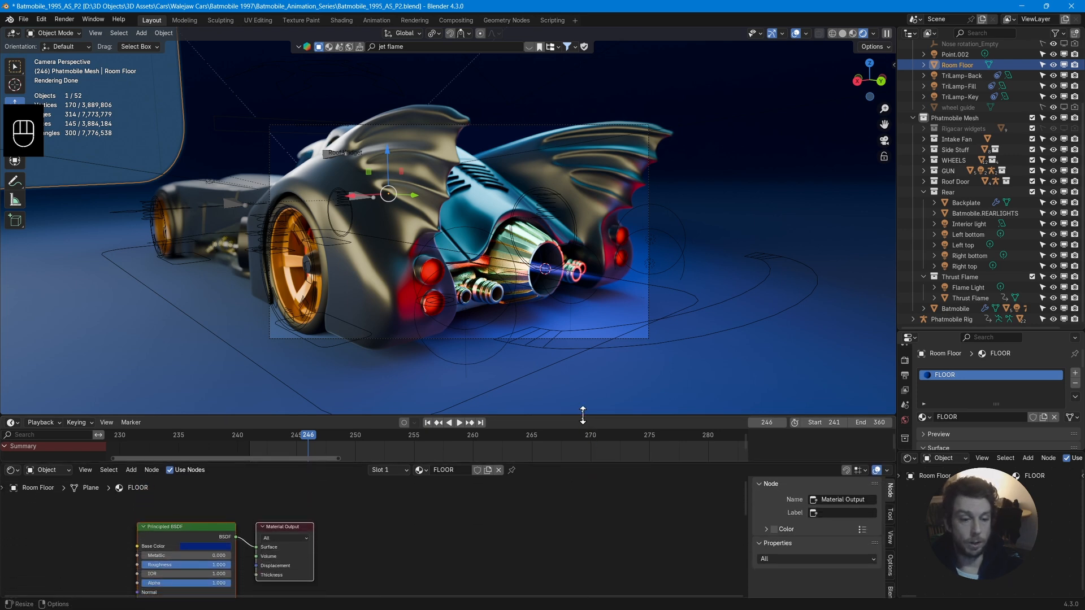
drag(581, 416, 579, 361)
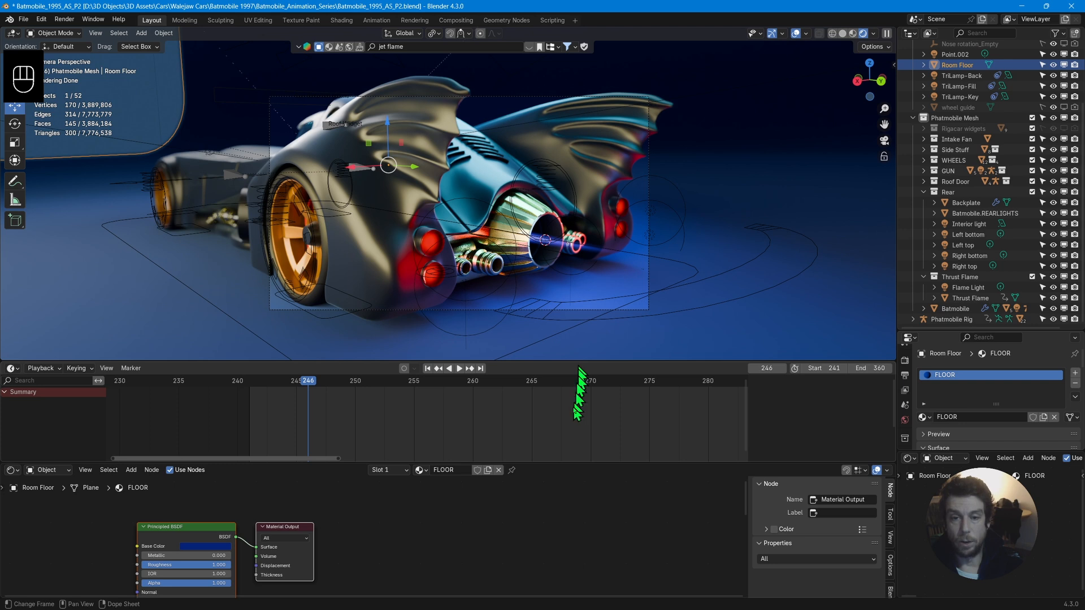
drag(574, 461, 583, 412)
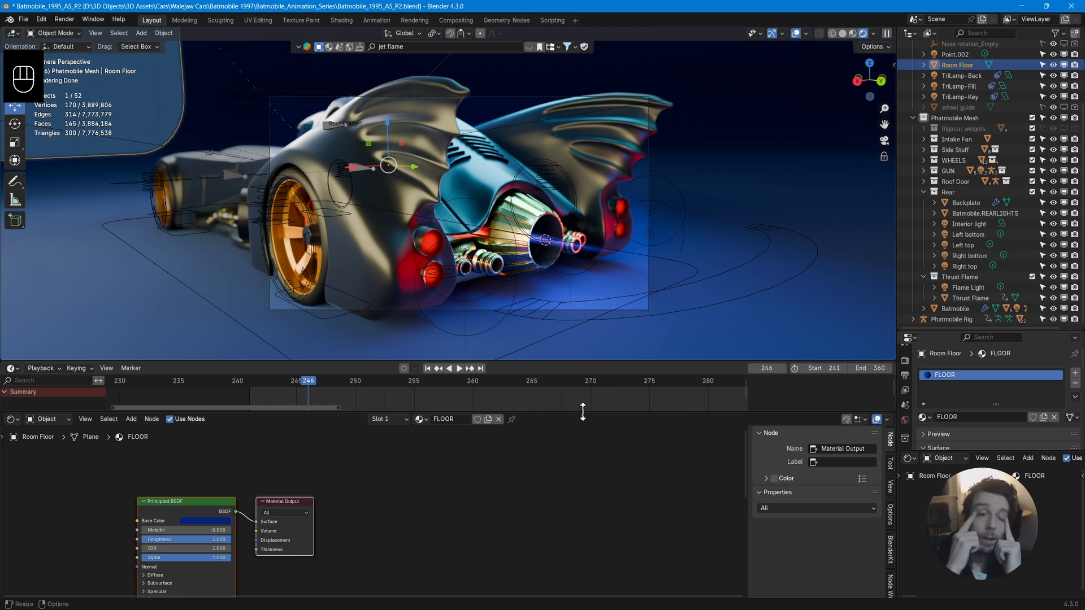
Set the start frame to 1 and scrub the drive-away to frame 331 in the enlarged camera view.
drag(584, 413, 596, 531)
drag(561, 360, 576, 494)
click(815, 501)
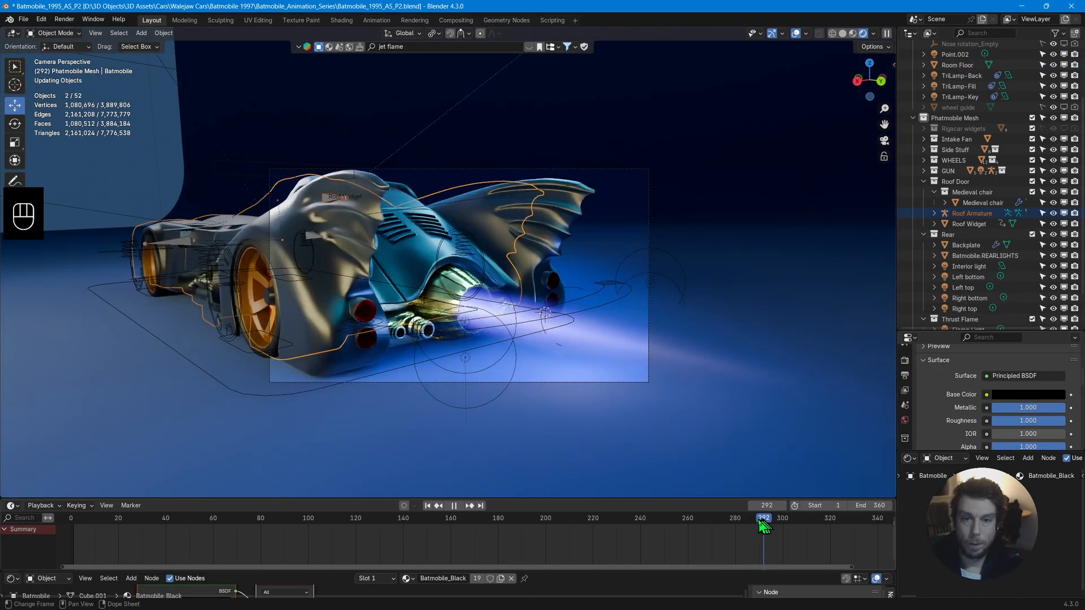
drag(765, 526, 857, 523)
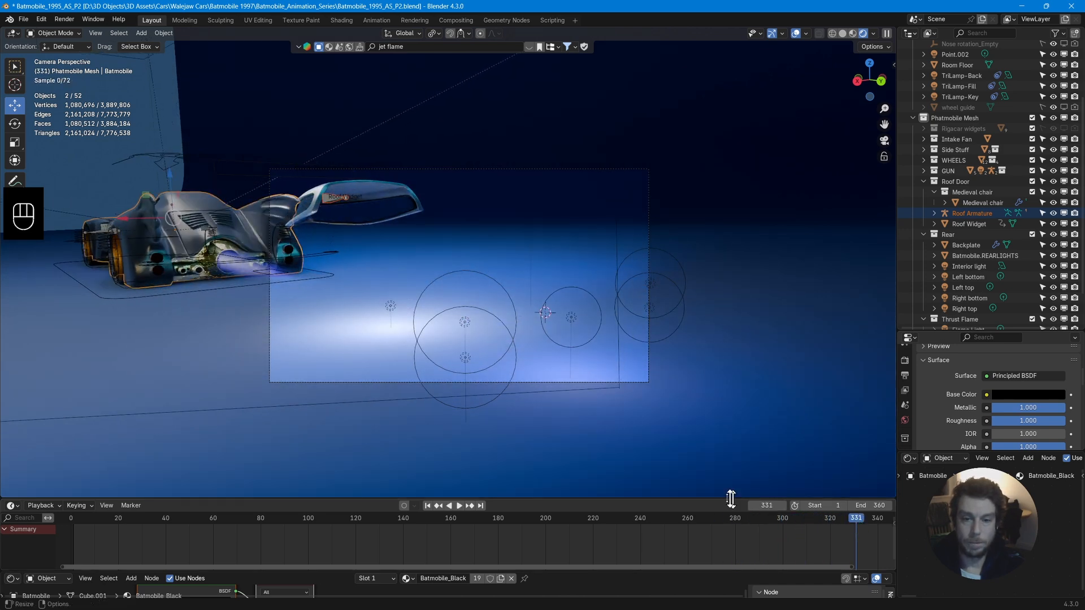
Check the RiggDemo output settings and render frames 1–360 as an FFmpeg video.
drag(729, 498, 729, 395)
scroll(935, 401, up, 5)
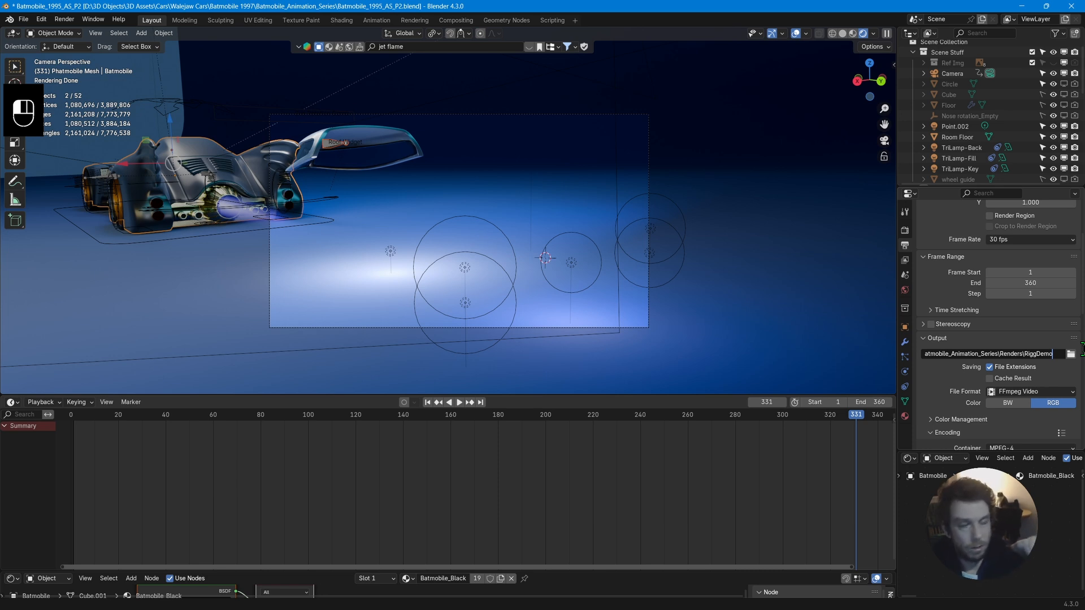
key(ctrl+F12)
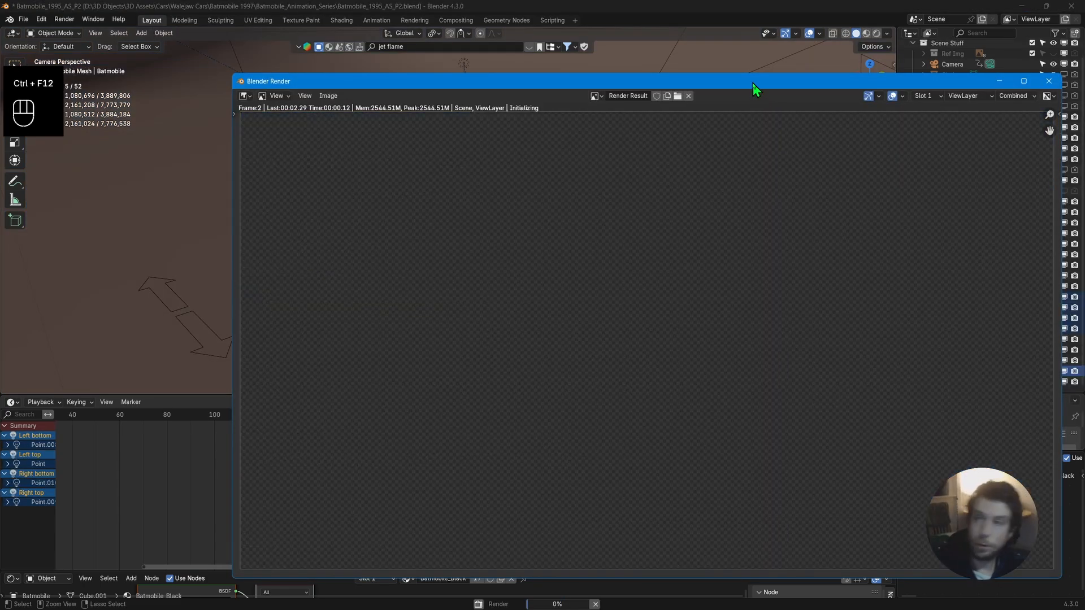
drag(757, 85, 678, 64)
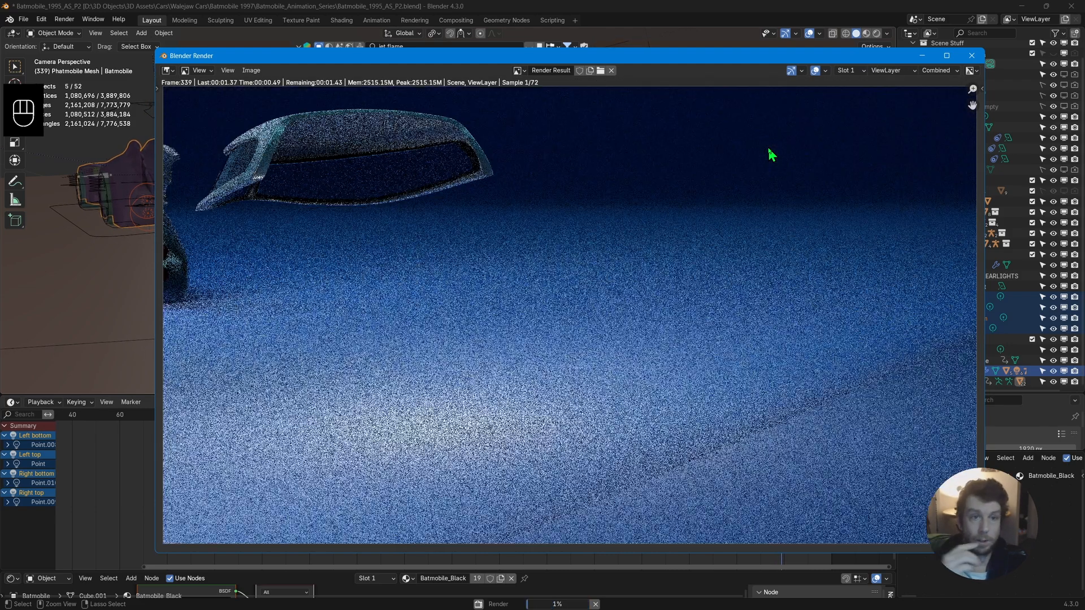
drag(734, 56, 666, 85)
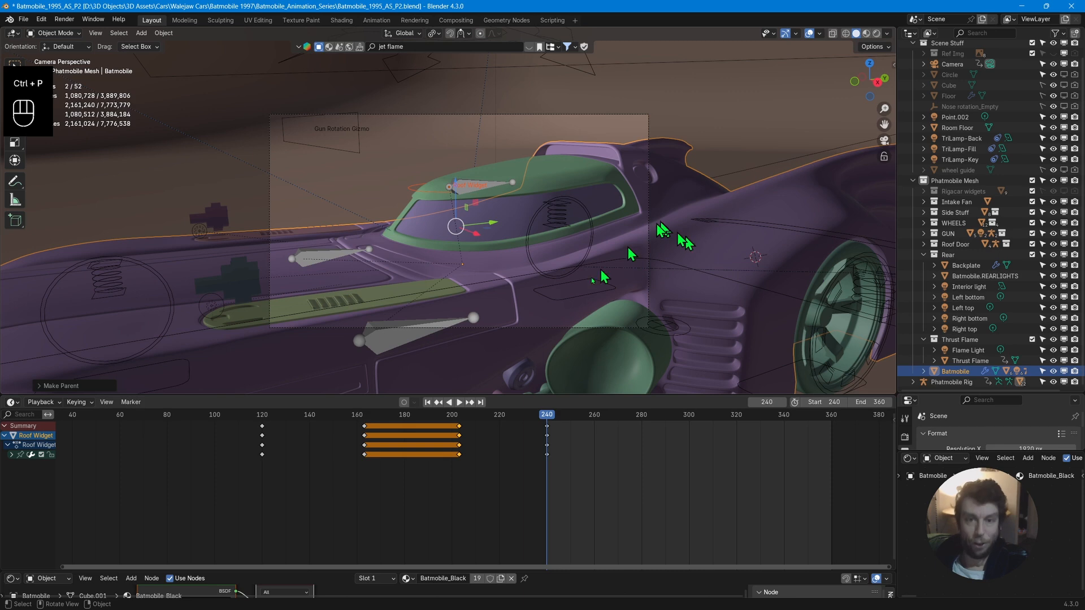
Play and scrub the animation from frame 240 to check that the parented roof follows the car.
key(space)
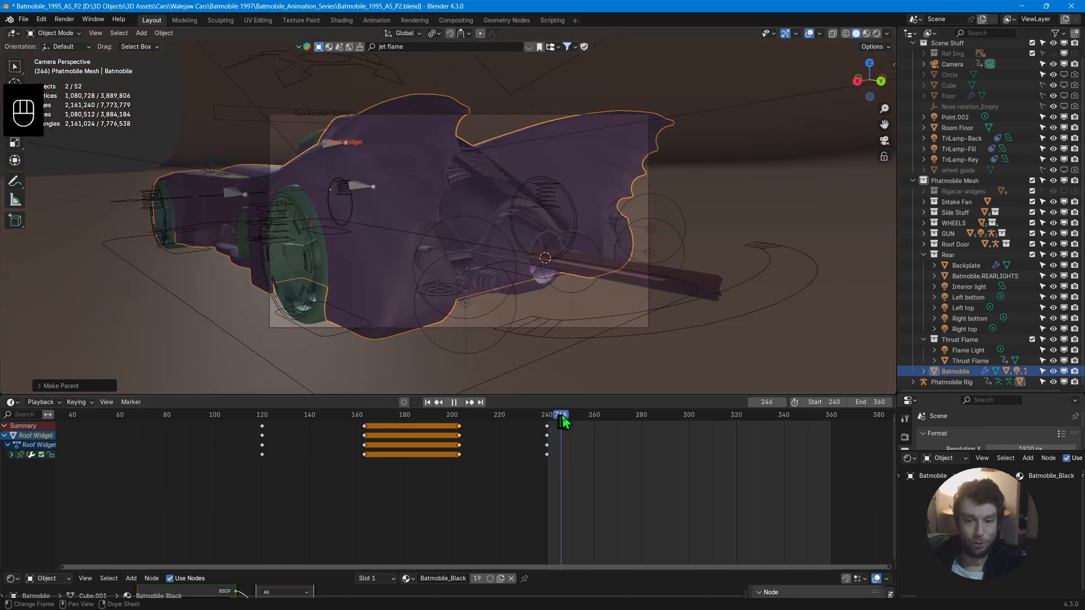
drag(591, 419, 565, 416)
key(Escape)
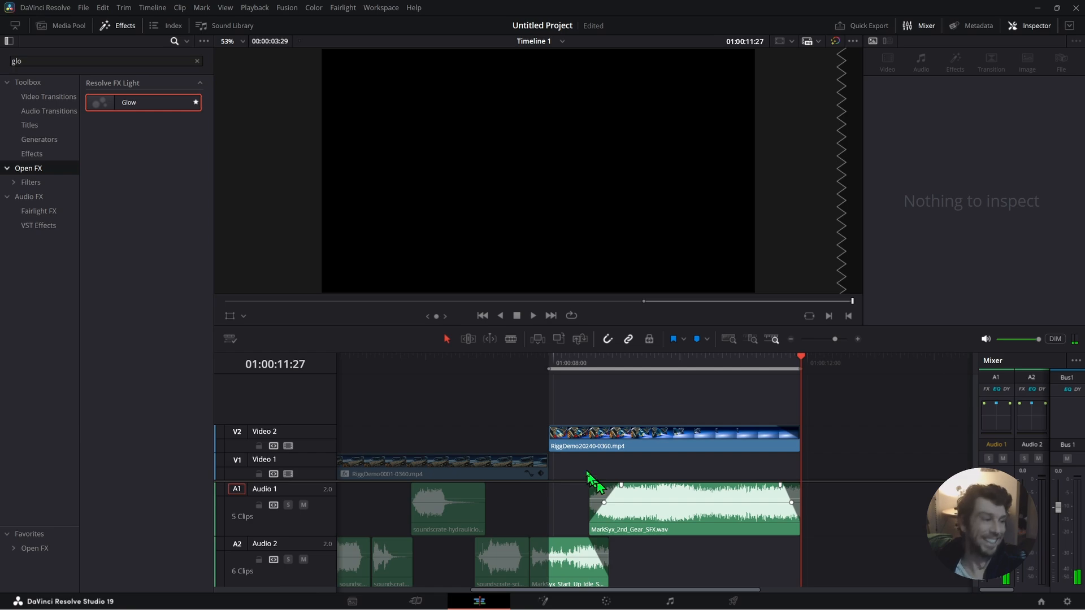
Switch to DaVinci Resolve and review the edited RiggDemo sequence from the start of the timeline.
key(Home)
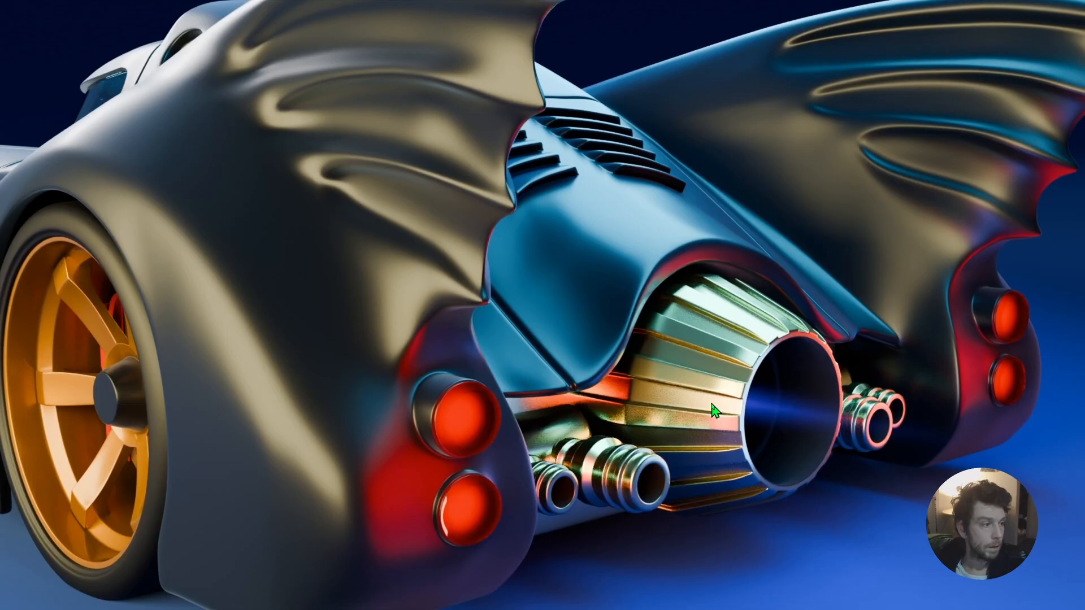